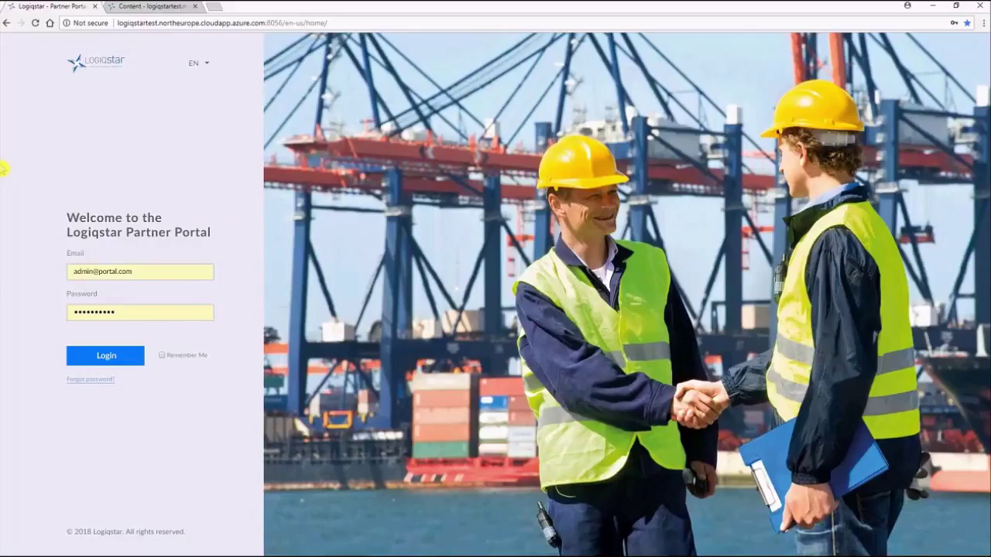
- Switch to the Umbraco content back office and open the Login page under the en-us Account section
{"action": "left_click", "coordinate": [155, 7]}
{"action": "left_click", "coordinate": [395, 365]}
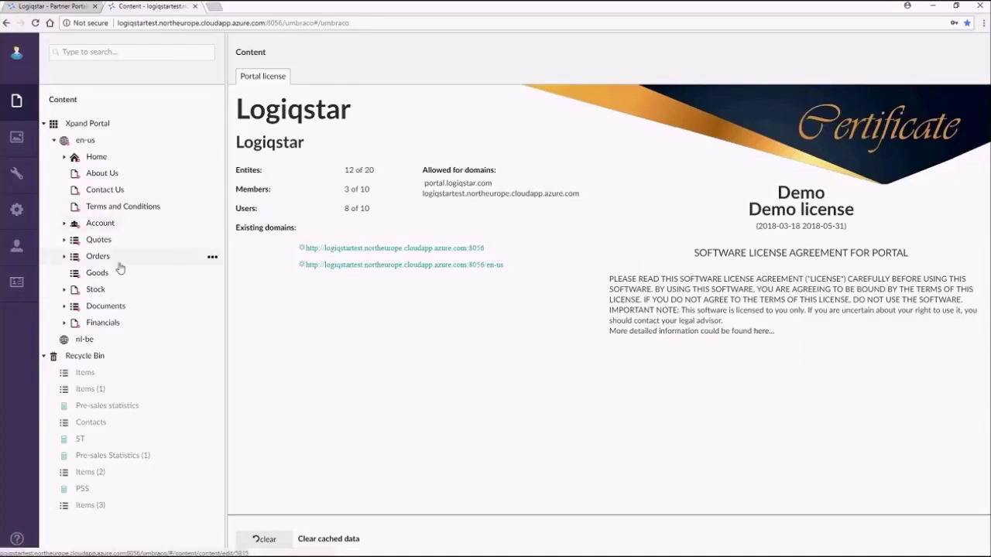
{"action": "left_click", "coordinate": [64, 224]}
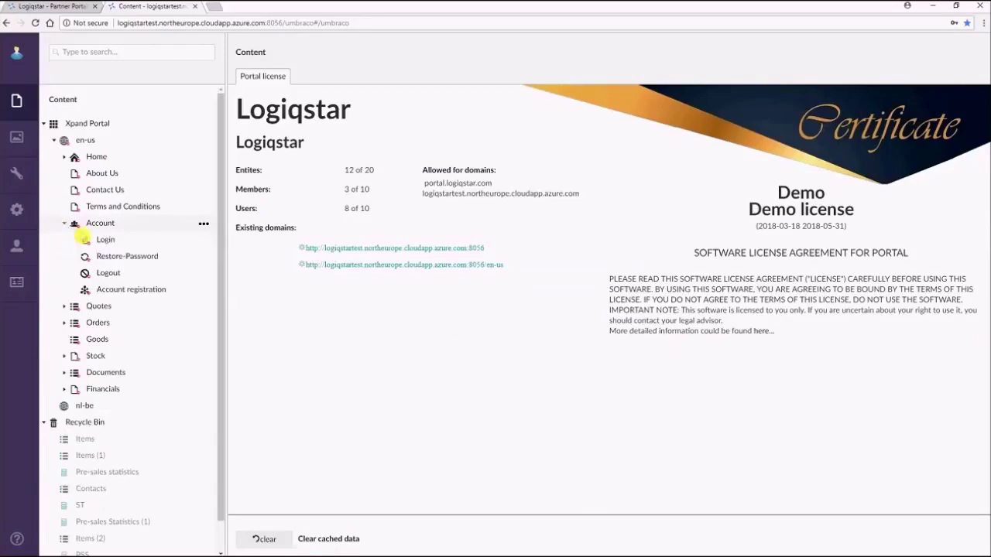
{"action": "left_click", "coordinate": [86, 240]}
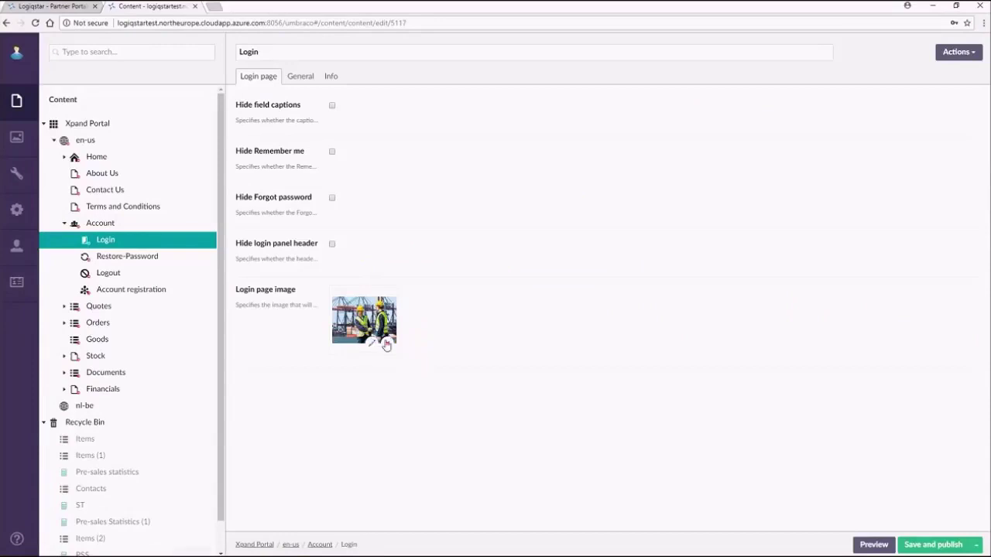
- Replace the login page image with the hannes-egler-360942 picture from the Logiqstar Background media folder
{"action": "left_click", "coordinate": [387, 345]}
{"action": "left_click", "coordinate": [365, 321]}
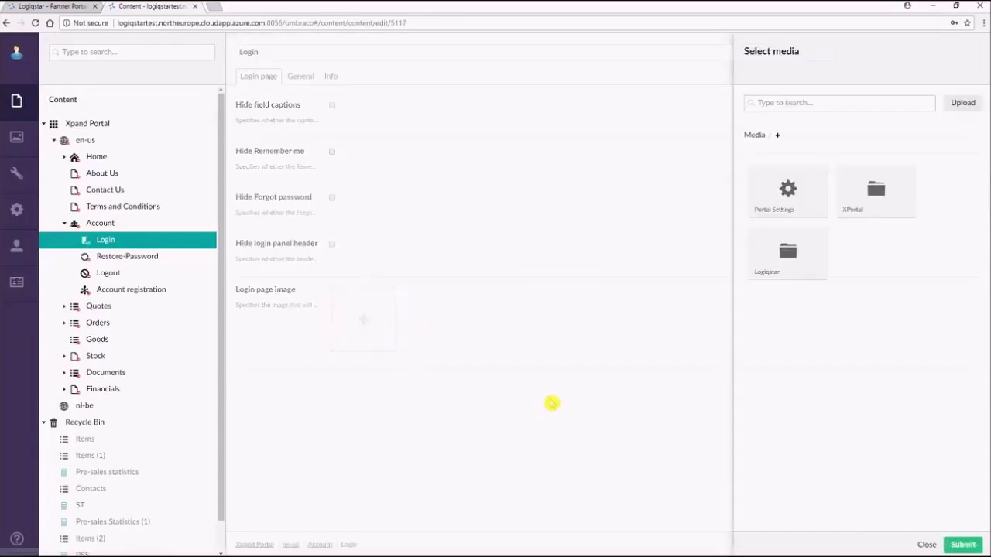
{"action": "left_click", "coordinate": [805, 277]}
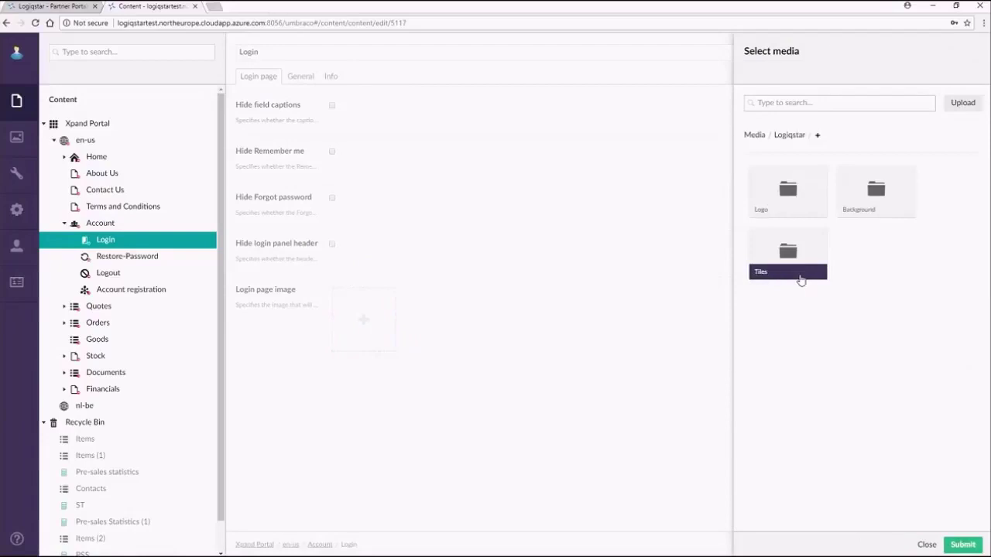
{"action": "left_click", "coordinate": [876, 213]}
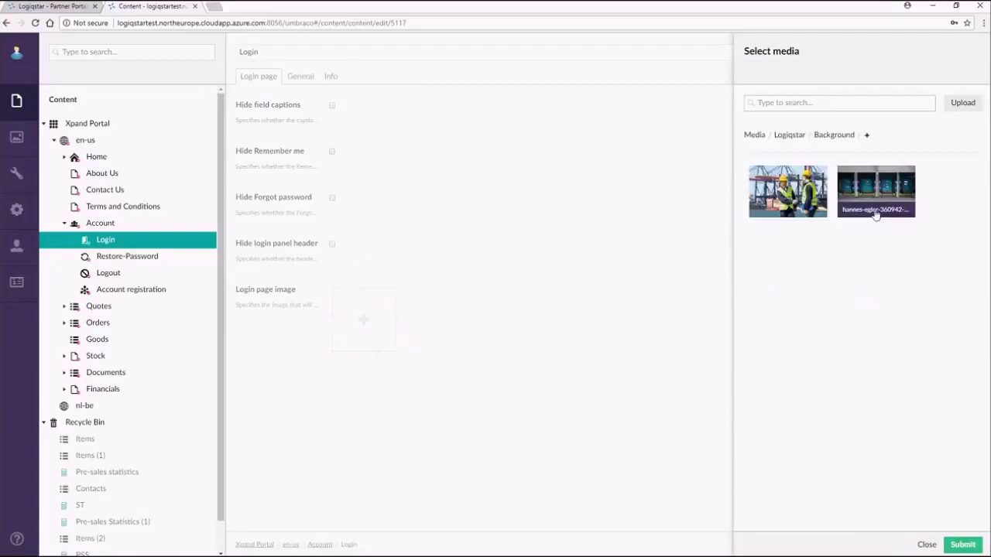
{"action": "left_click", "coordinate": [880, 194]}
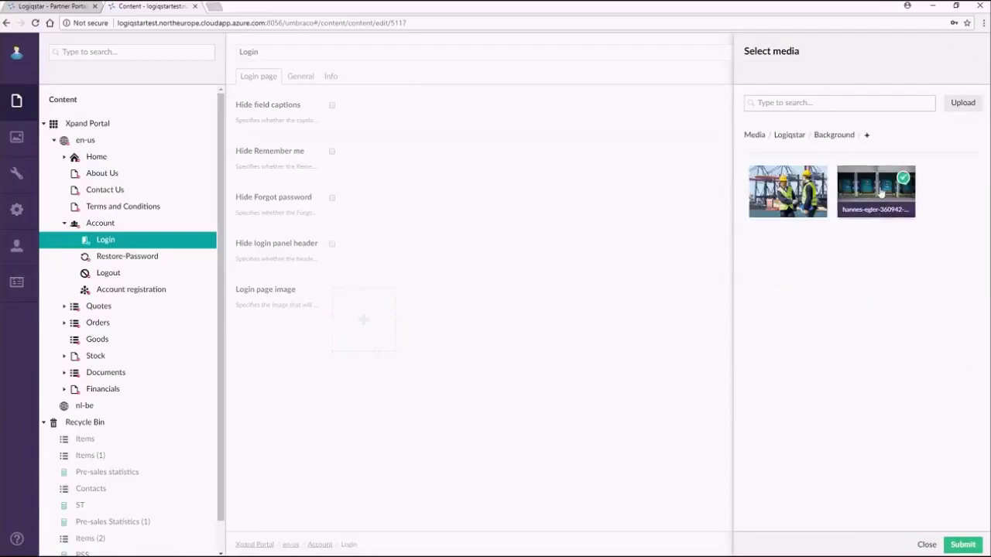
{"action": "left_click", "coordinate": [960, 545]}
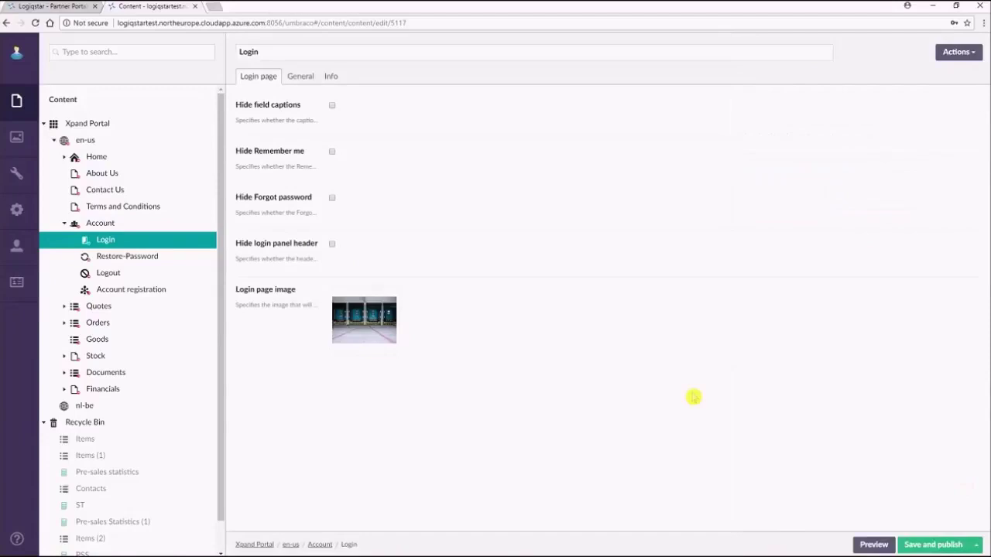
- Set the Login page's subtitle to "Company Name" in its general settings, and save and publish the page
{"action": "left_click", "coordinate": [302, 79]}
{"action": "left_click", "coordinate": [434, 159]}
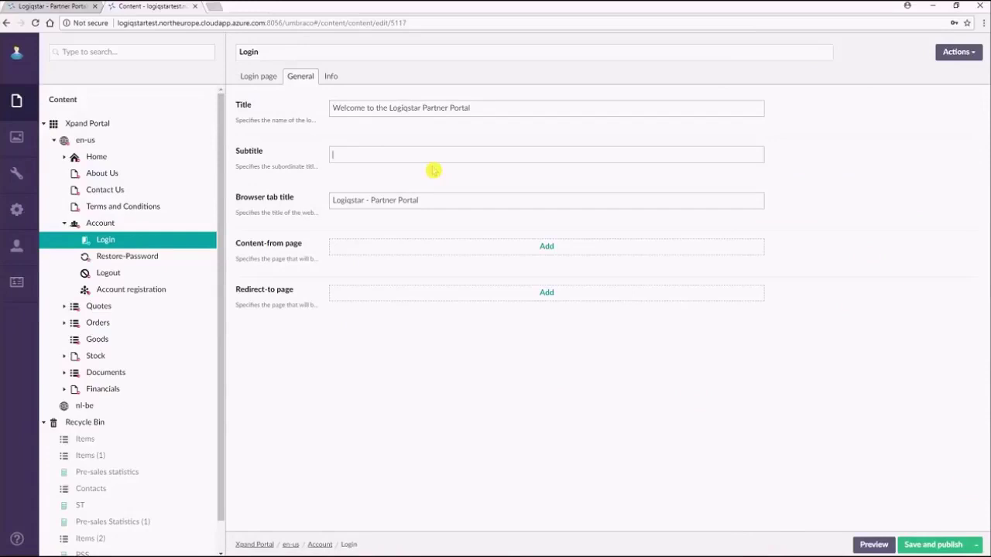
{"action": "type", "text": "Company Name"}
{"action": "left_click", "coordinate": [923, 547]}
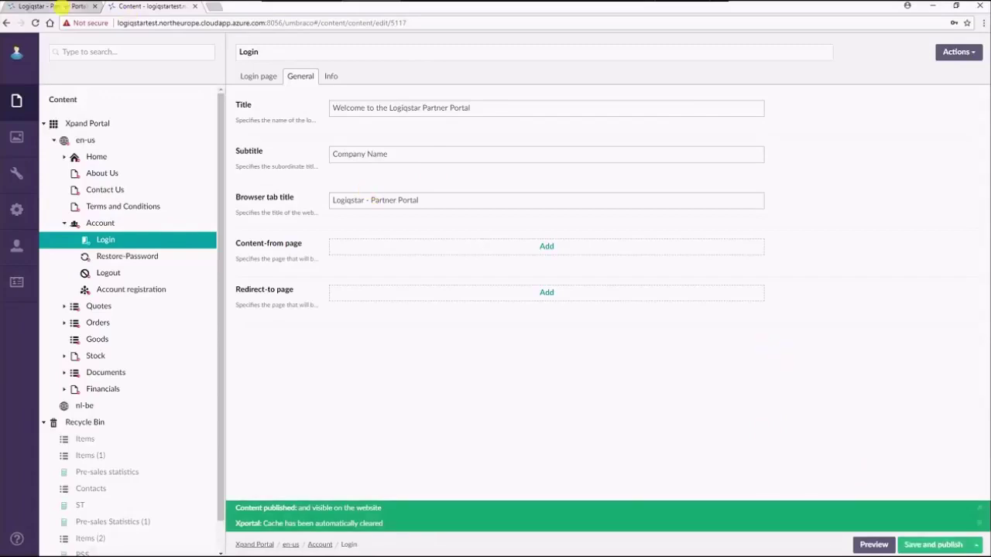
- Reload the partner portal's login page and check the new background image and the subtitle under the welcome title
{"action": "left_click", "coordinate": [55, 6]}
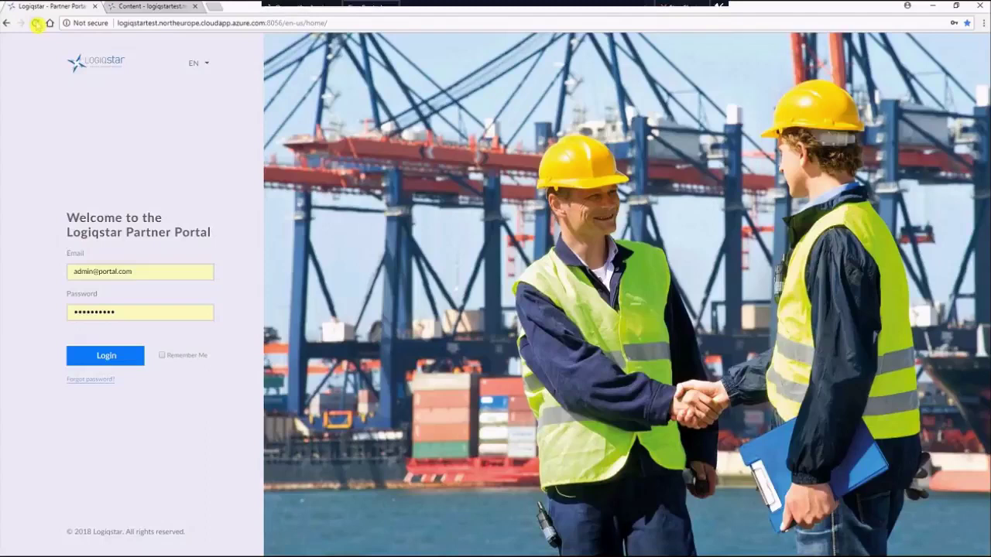
{"action": "left_click", "coordinate": [36, 23]}
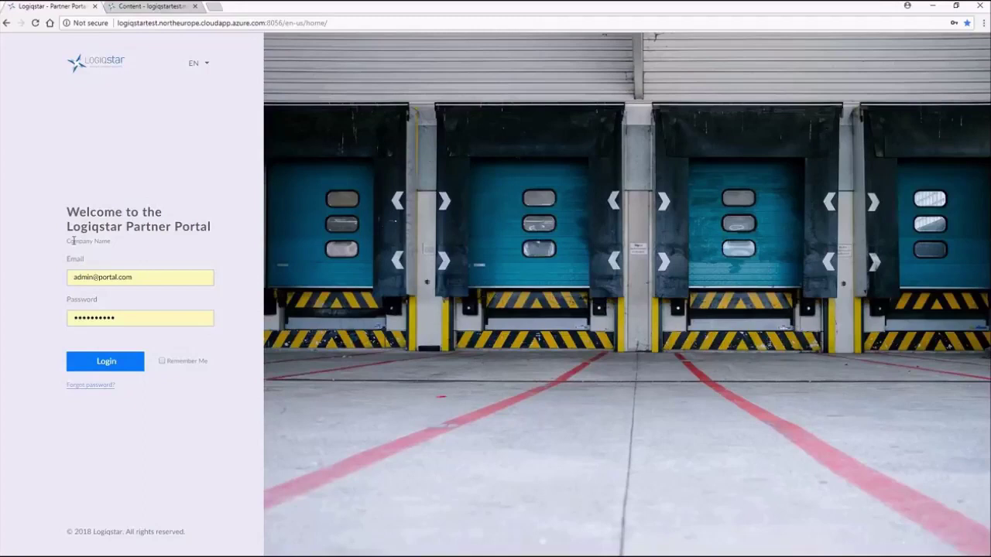
{"action": "left_click_drag", "start_coordinate": [68, 243], "coordinate": [115, 244]}
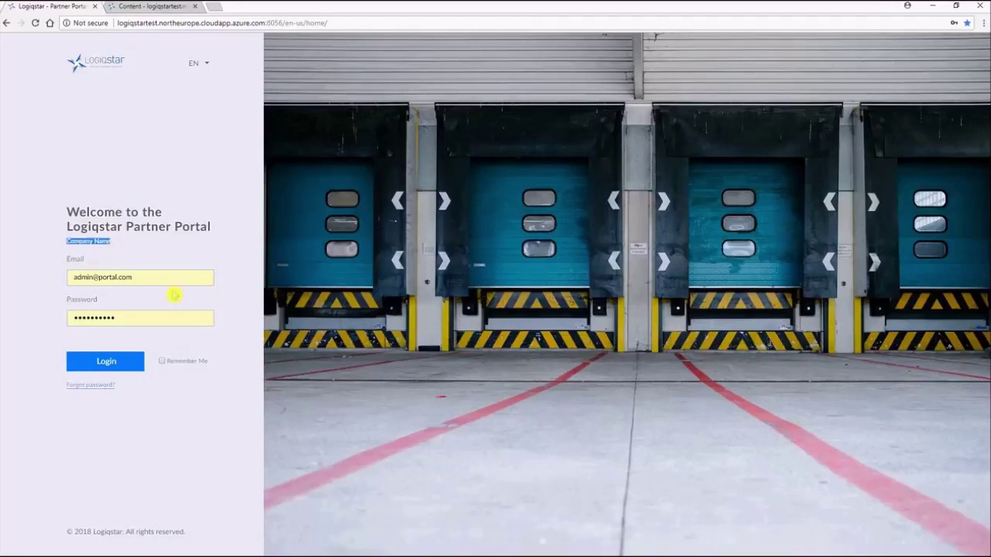
- Log in to the partner portal with the saved user name and password of the second suggested account
{"action": "left_click", "coordinate": [147, 277]}
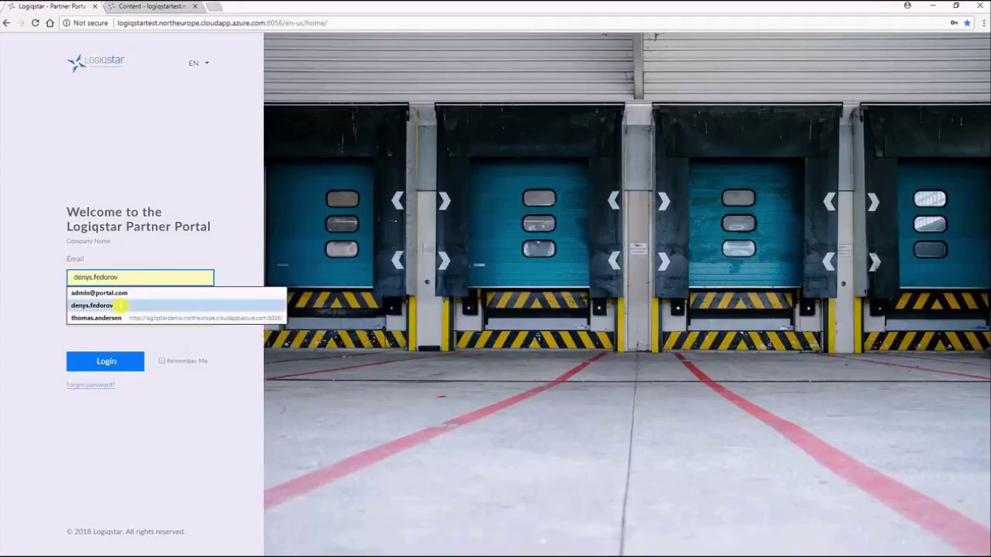
{"action": "left_click", "coordinate": [122, 302]}
{"action": "left_click", "coordinate": [120, 317]}
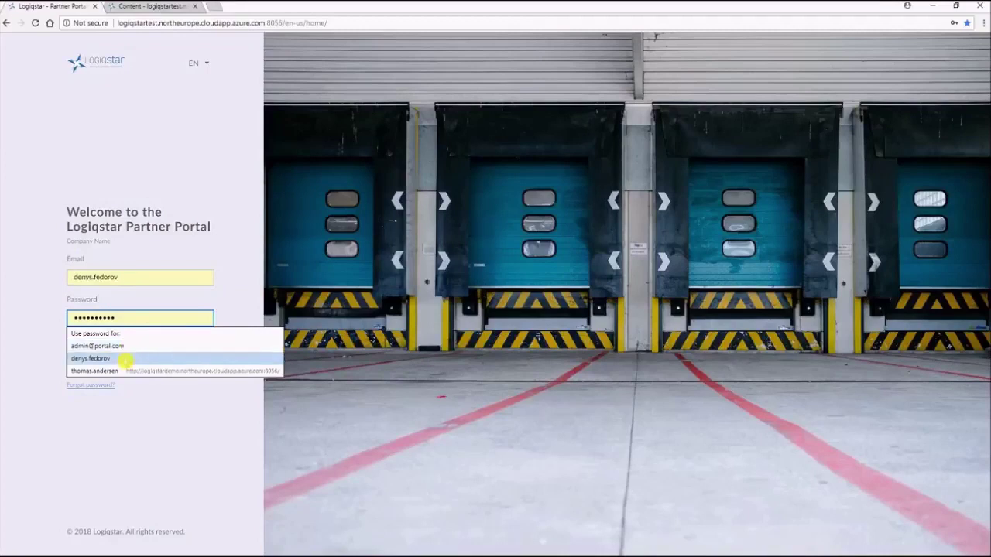
{"action": "left_click", "coordinate": [124, 359]}
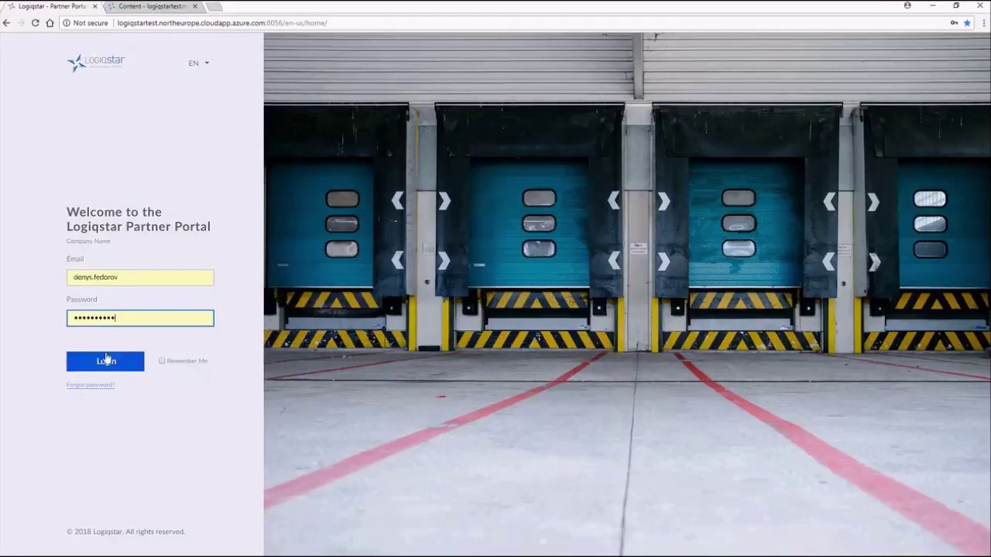
{"action": "left_click", "coordinate": [107, 359]}
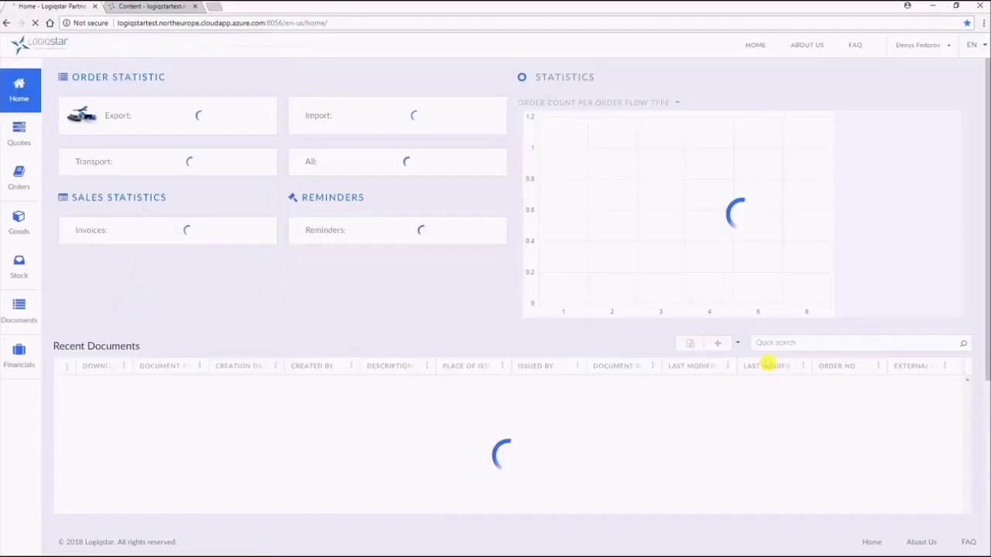
- View the Stock movements per Terminal chart in the dashboard statistics, and return to Order count per Order flow type
{"action": "left_click", "coordinate": [557, 384]}
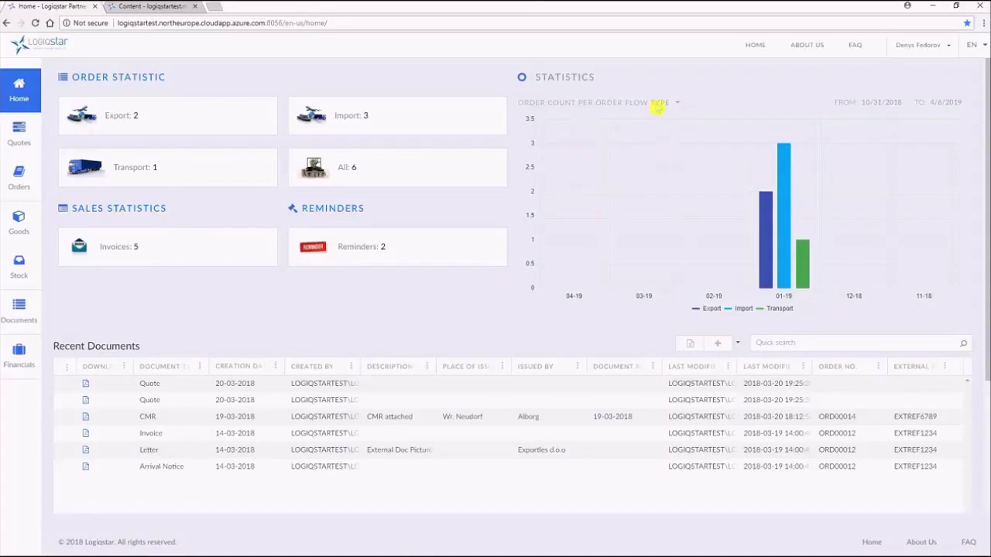
{"action": "left_click", "coordinate": [658, 106]}
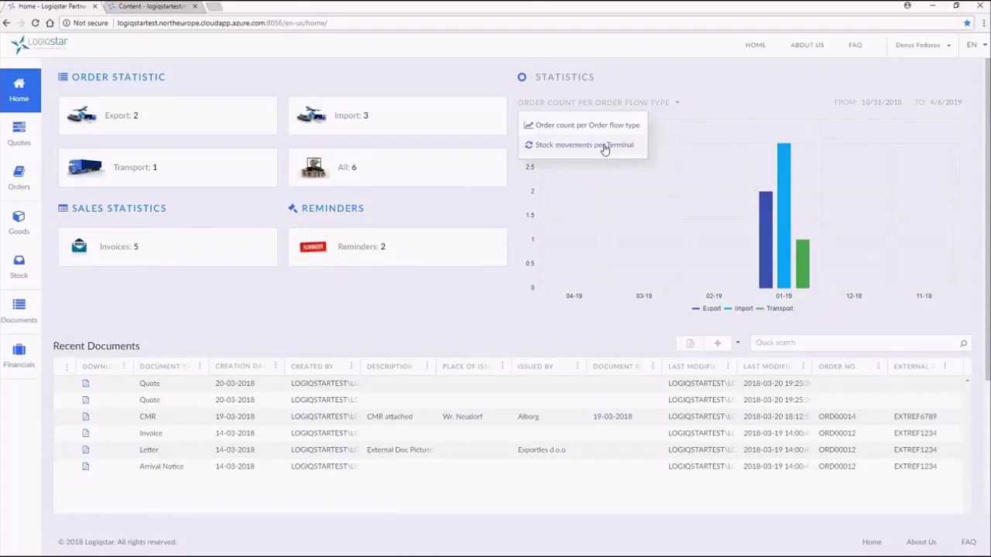
{"action": "left_click", "coordinate": [603, 147]}
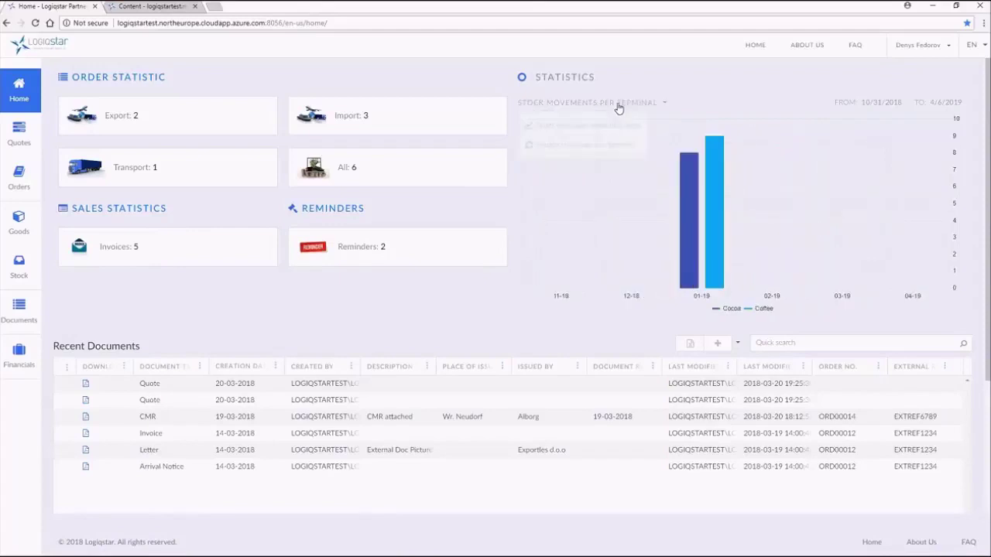
{"action": "left_click", "coordinate": [619, 108]}
{"action": "left_click", "coordinate": [604, 127]}
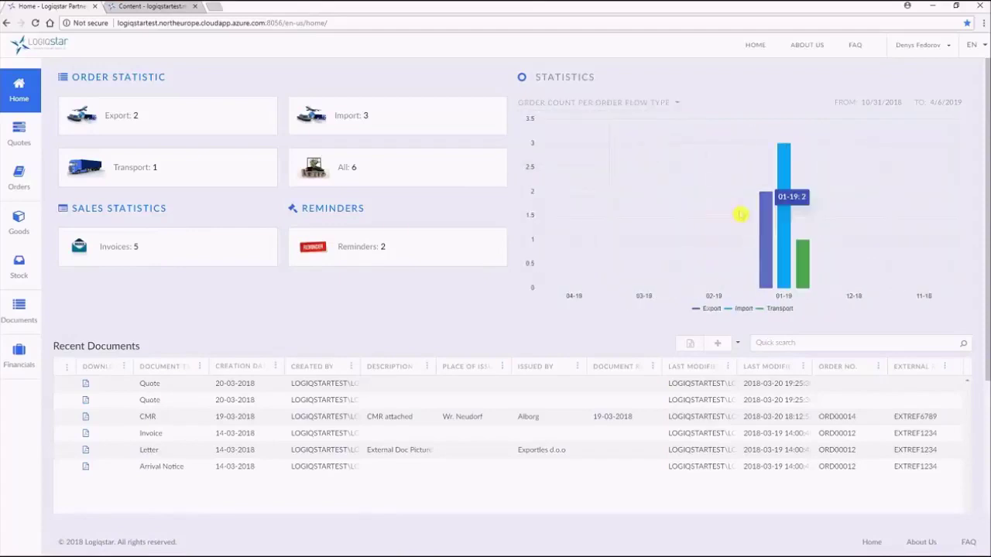
- Open the orders behind the Export tile, look at both order rows, and return to the home dashboard
{"action": "left_click", "coordinate": [116, 124]}
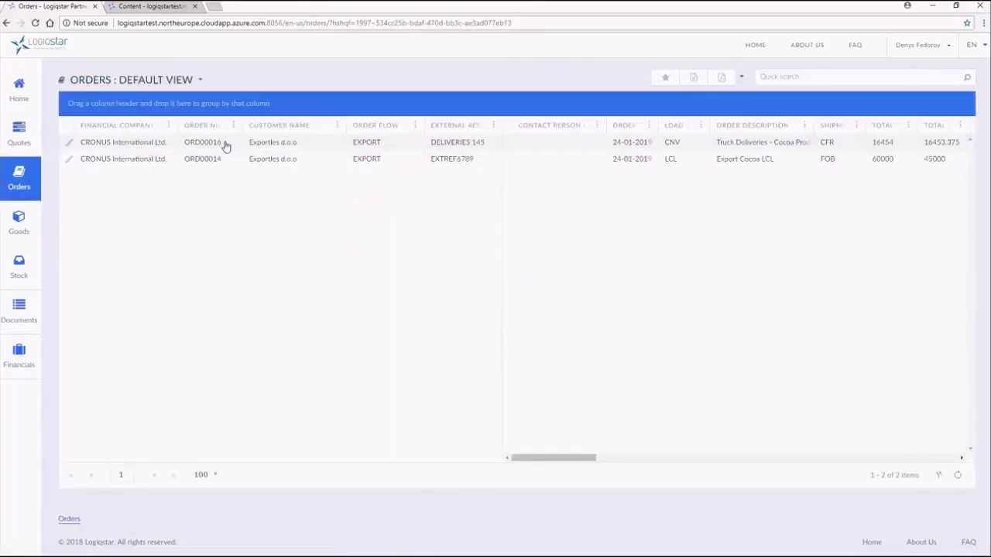
{"action": "left_click", "coordinate": [345, 143]}
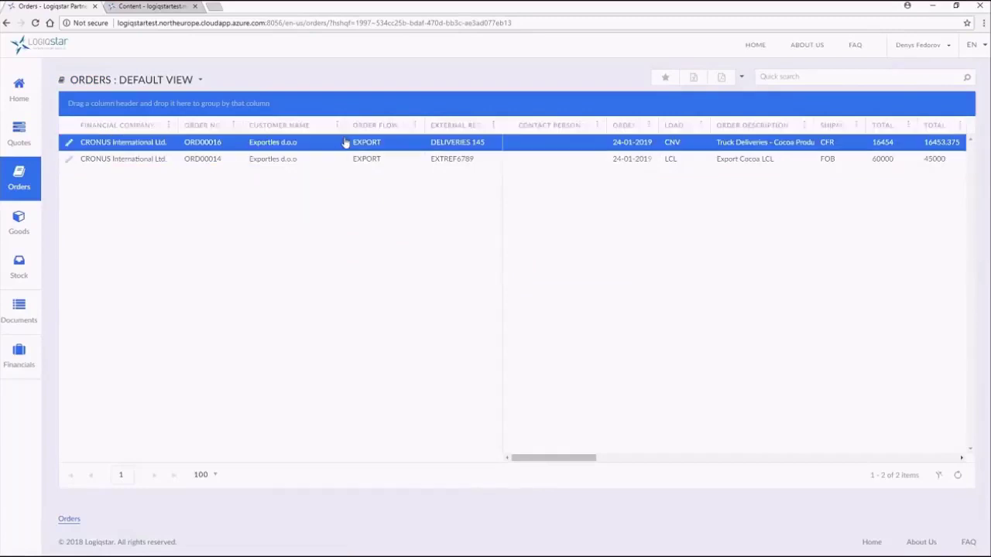
{"action": "left_click", "coordinate": [348, 160]}
{"action": "left_click", "coordinate": [387, 173]}
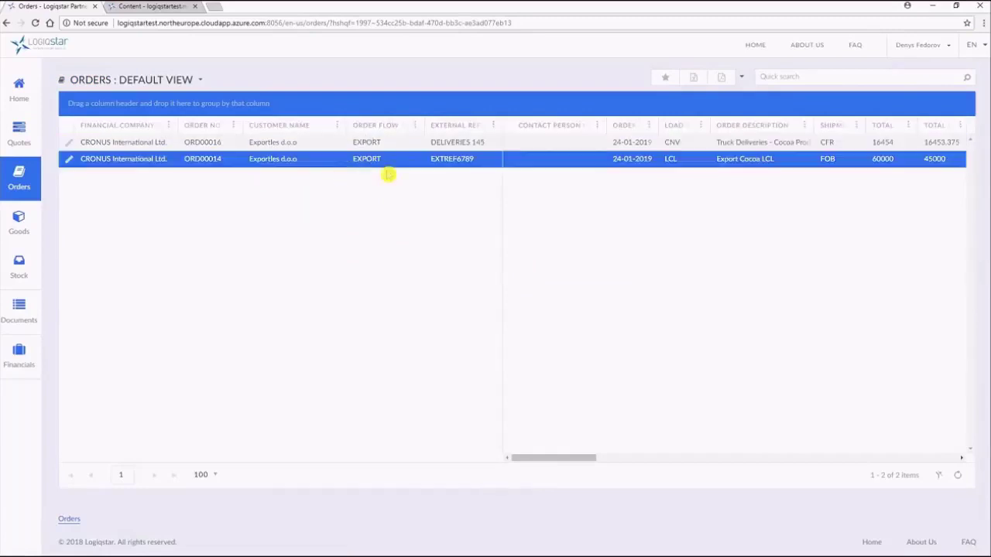
{"action": "left_click", "coordinate": [7, 22]}
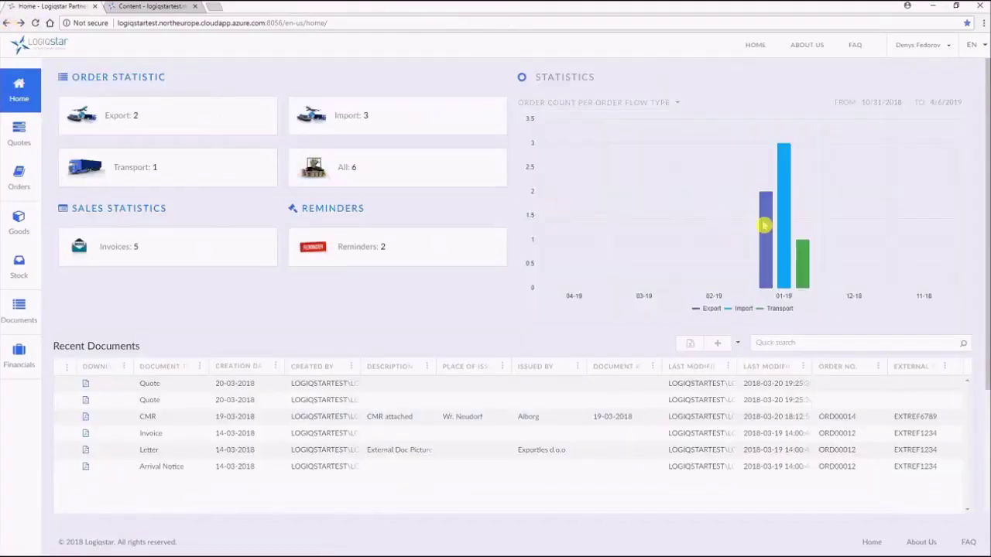
- Open the orders behind the 01-19 Export bar in the statistics chart, and go back to the dashboard
{"action": "left_click", "coordinate": [766, 225]}
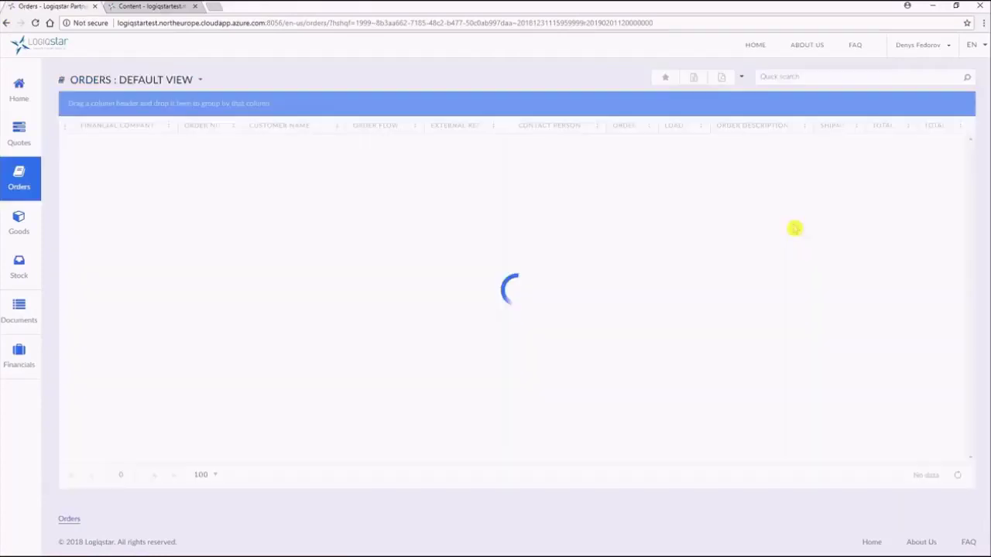
{"action": "left_click", "coordinate": [232, 141]}
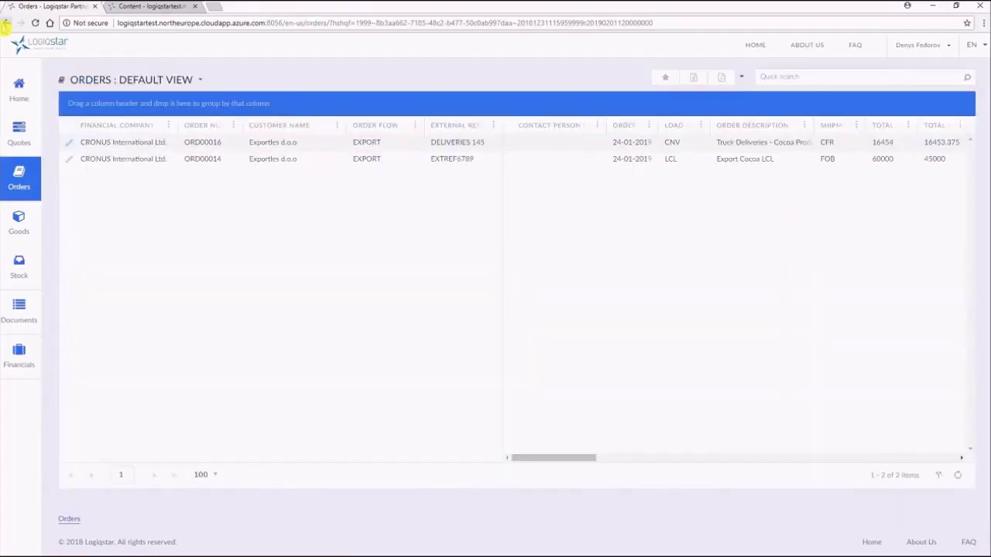
{"action": "left_click", "coordinate": [6, 23]}
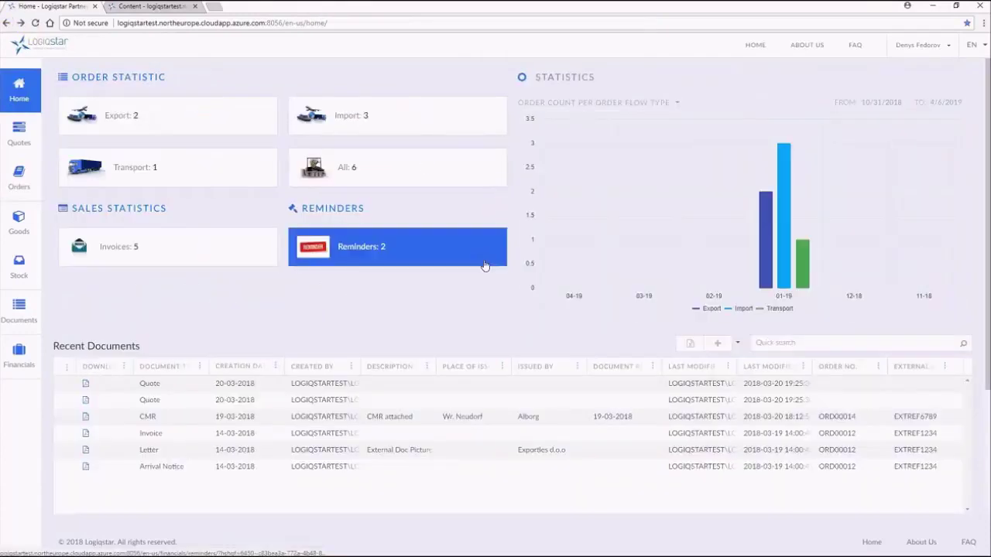
- Examine the Recent Documents and My Documents lists on the home dashboard
{"action": "scroll", "coordinate": [442, 319], "scroll_direction": "down", "scroll_amount": 2}
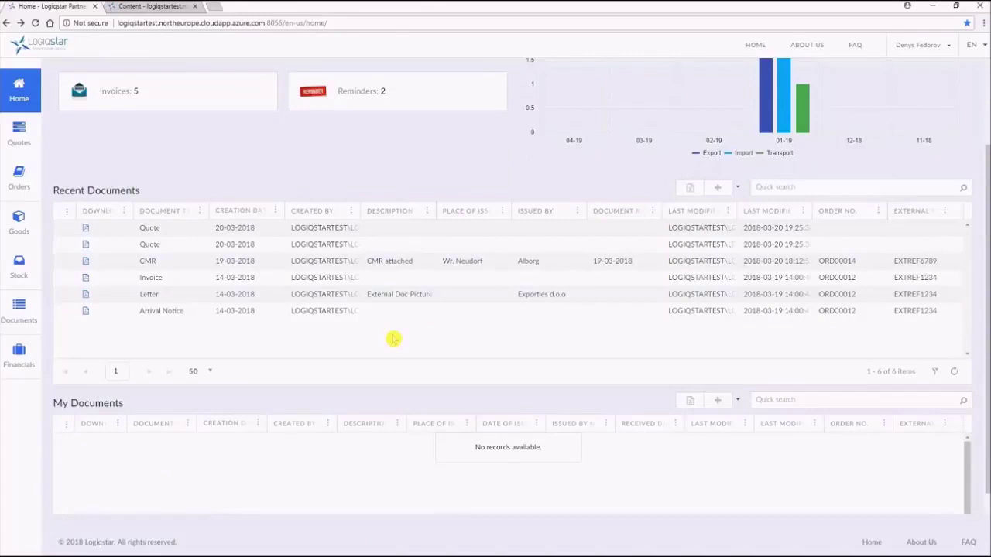
{"action": "scroll", "coordinate": [413, 380], "scroll_direction": "down", "scroll_amount": 1}
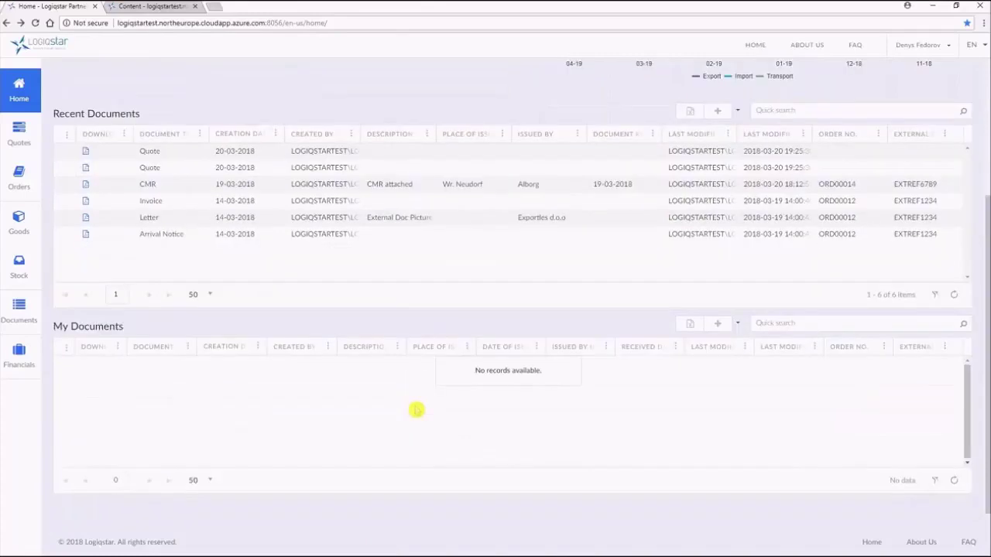
{"action": "scroll", "coordinate": [424, 406], "scroll_direction": "down", "scroll_amount": 1}
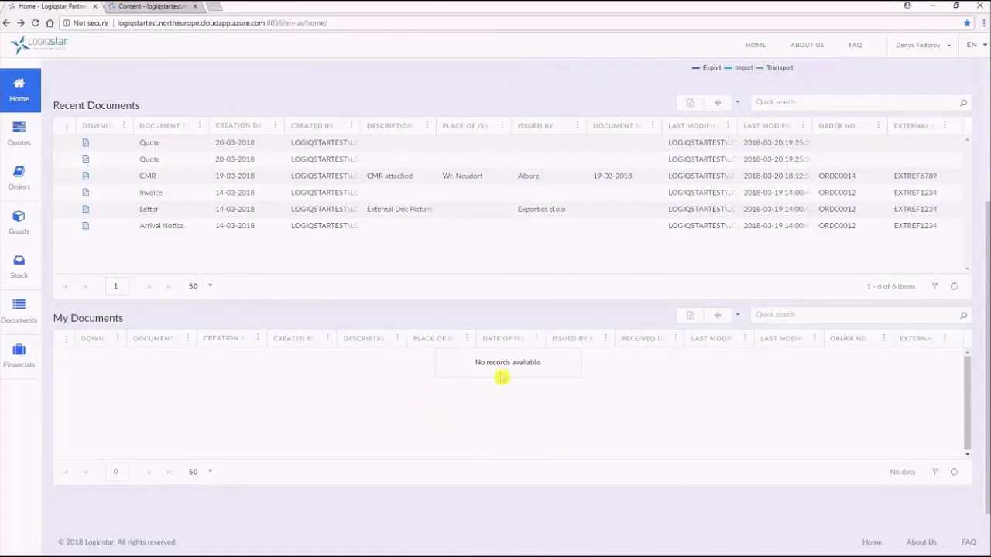
{"action": "scroll", "coordinate": [561, 353], "scroll_direction": "up", "scroll_amount": 2}
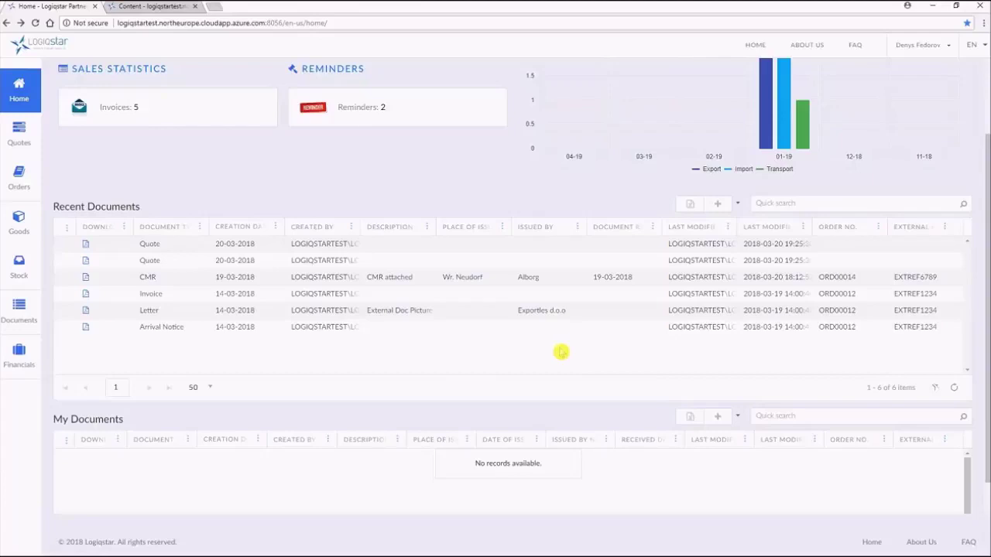
{"action": "left_click", "coordinate": [509, 286]}
{"action": "scroll", "coordinate": [578, 369], "scroll_direction": "down", "scroll_amount": 2}
{"action": "scroll", "coordinate": [577, 373], "scroll_direction": "up", "scroll_amount": 5}
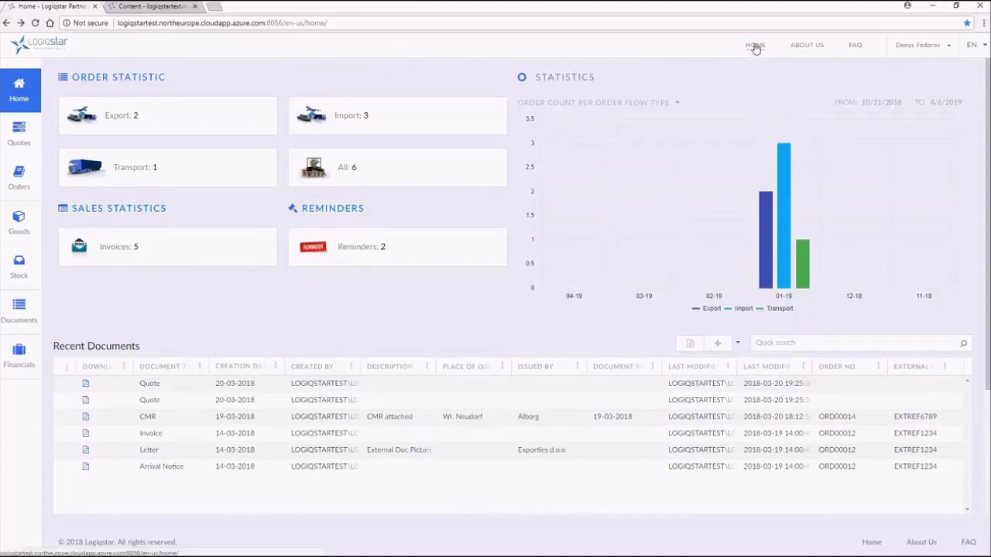
- View the portal's About Us page and return to the home dashboard
{"action": "left_click", "coordinate": [810, 46]}
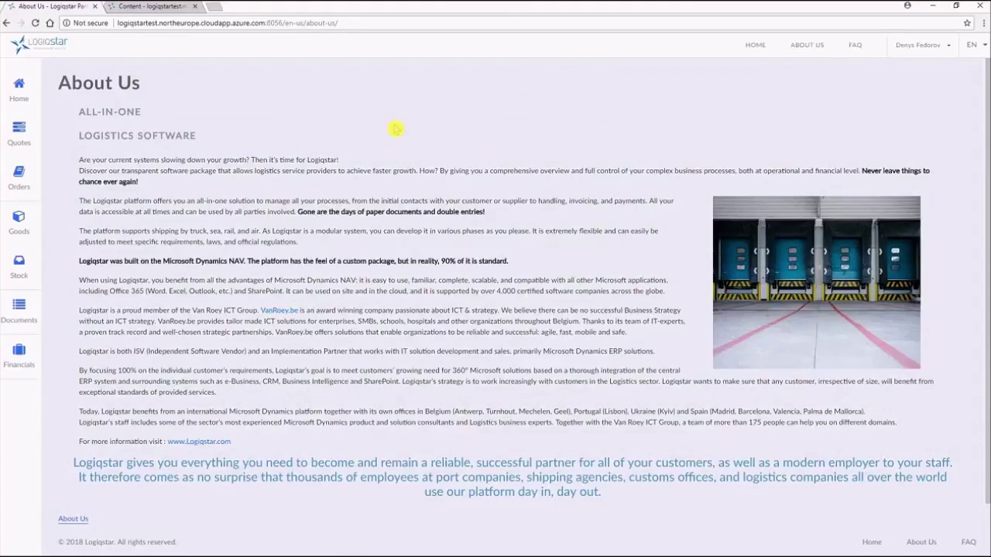
{"action": "left_click", "coordinate": [7, 23]}
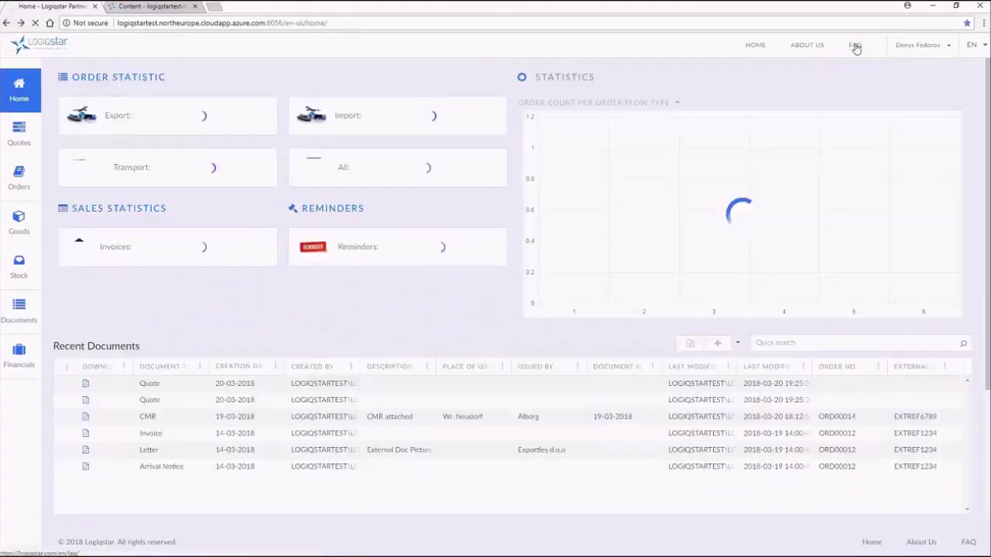
- View the portal's FAQ page, close it, and return to the home dashboard
{"action": "left_click", "coordinate": [855, 46]}
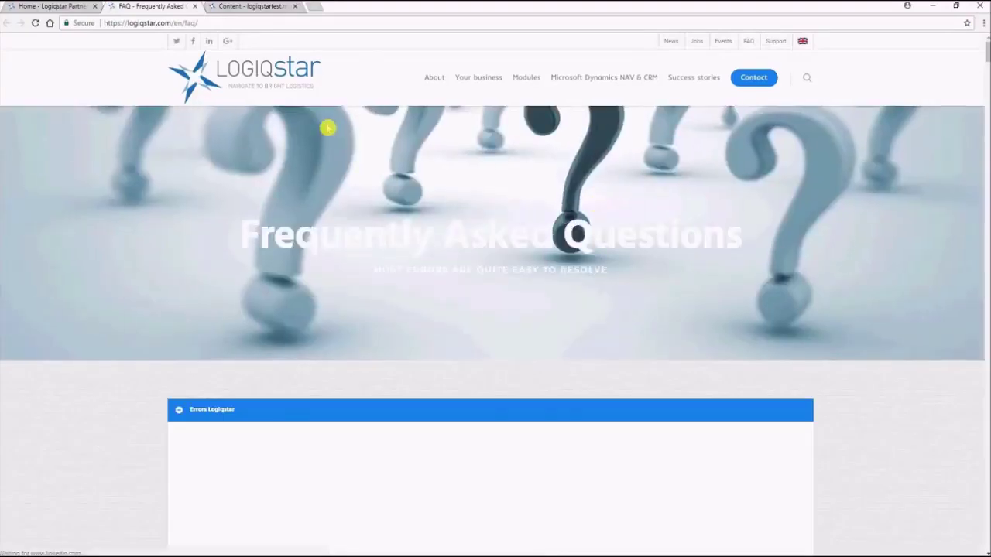
{"action": "scroll", "coordinate": [322, 161], "scroll_direction": "down", "scroll_amount": 1}
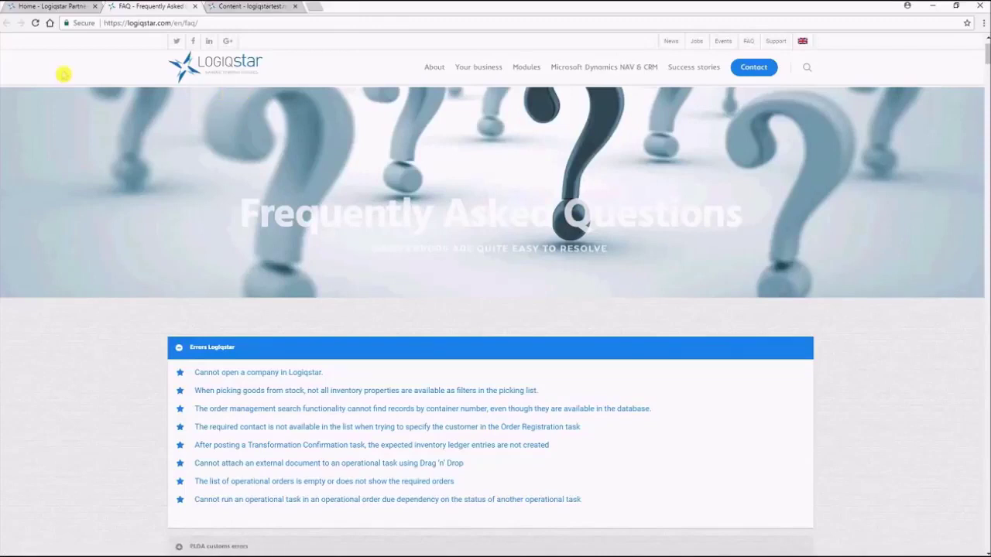
{"action": "left_click", "coordinate": [35, 8]}
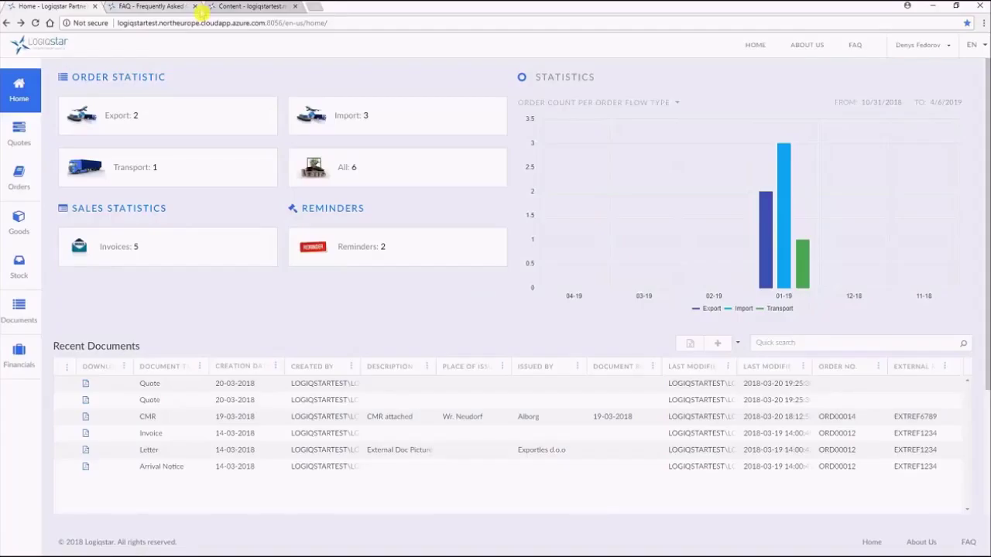
{"action": "left_click", "coordinate": [195, 7]}
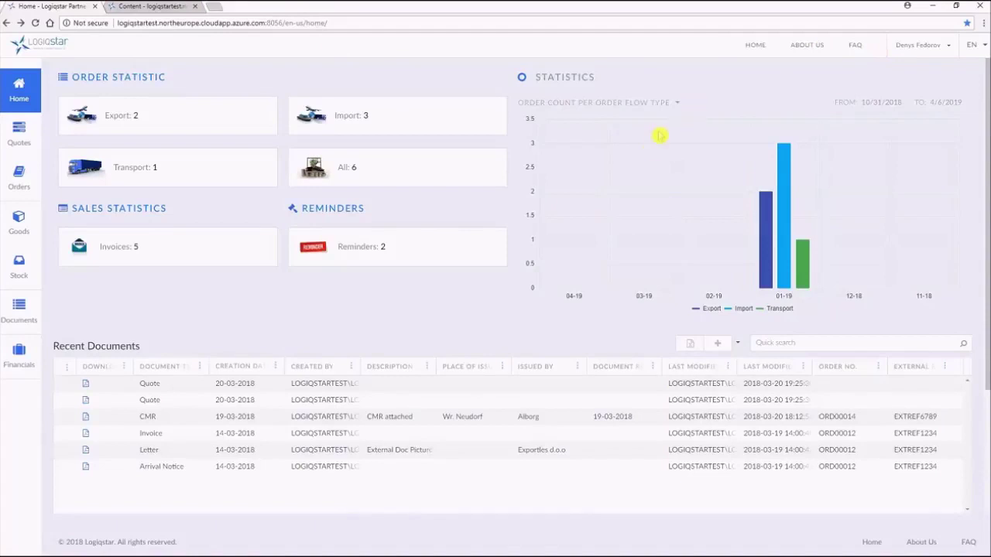
- Switch to the Umbraco back office and open the header links in the en-us node's Localization settings
{"action": "left_click", "coordinate": [151, 7]}
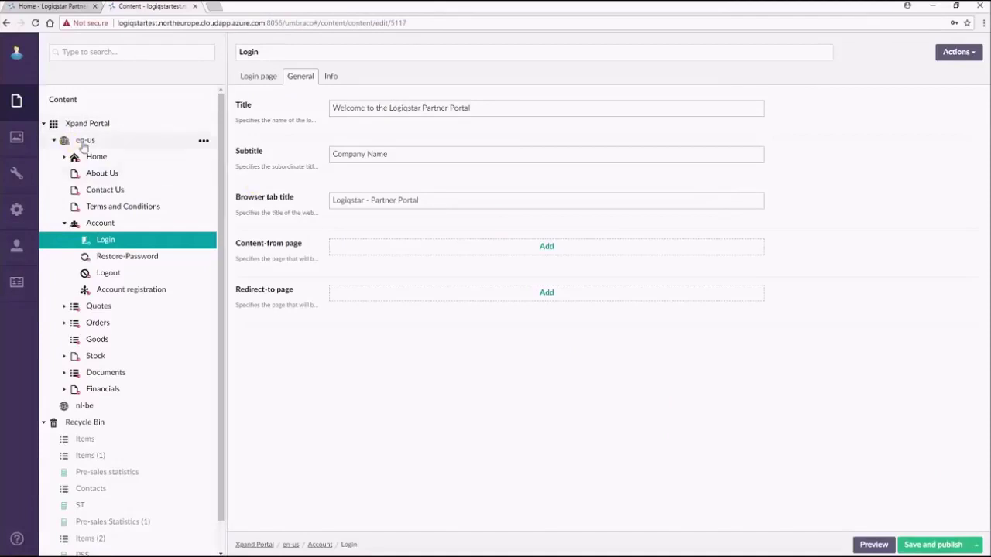
{"action": "left_click", "coordinate": [84, 143]}
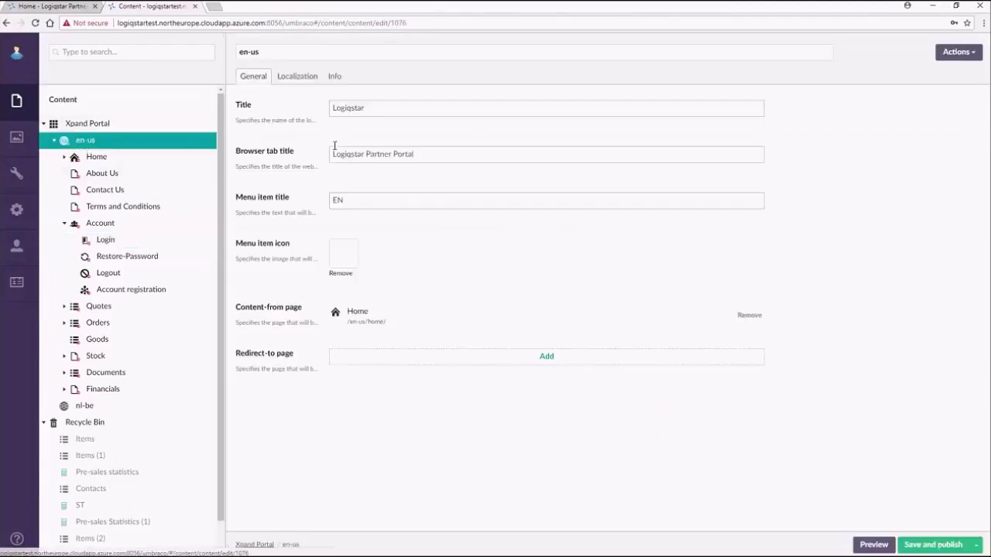
{"action": "left_click", "coordinate": [298, 76]}
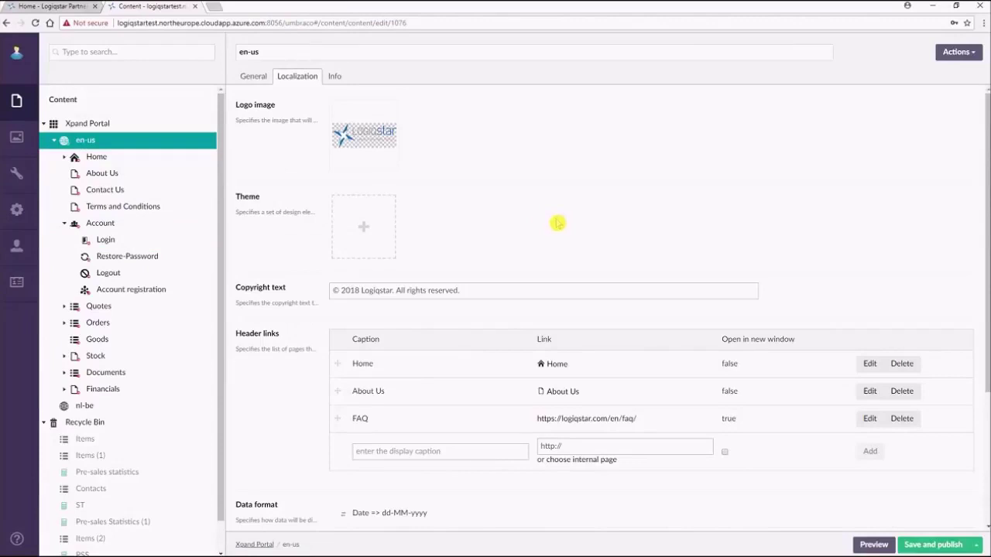
{"action": "scroll", "coordinate": [550, 294], "scroll_direction": "down", "scroll_amount": 1}
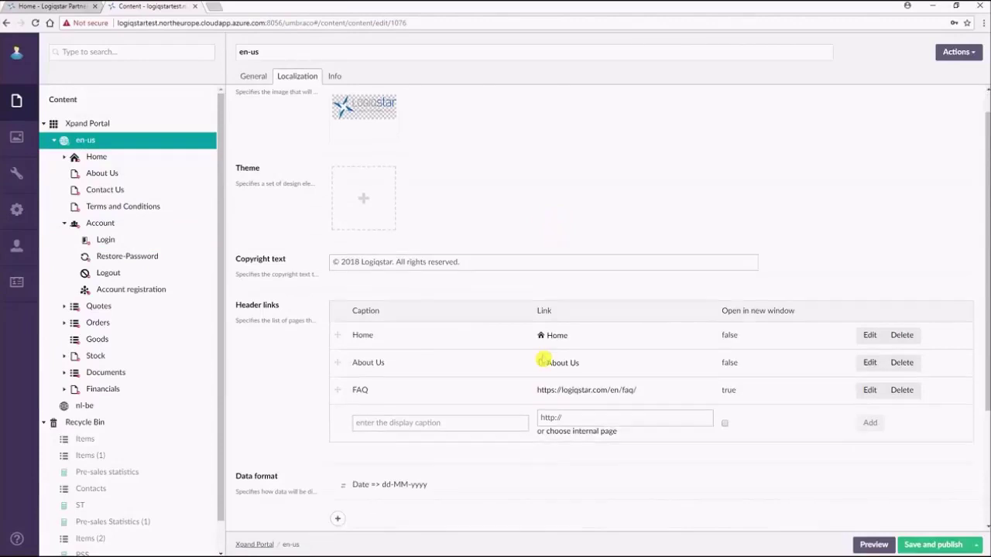
{"action": "scroll", "coordinate": [542, 361], "scroll_direction": "down", "scroll_amount": 1}
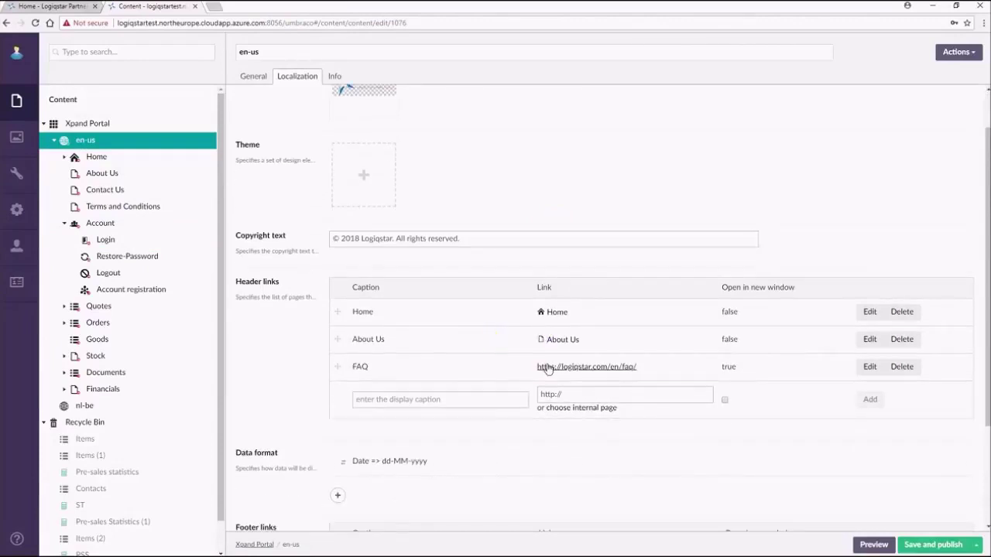
- Fill in a new header link captioned "Terms & Conditions" that points to the internal Terms and Conditions page under en-us
{"action": "left_click", "coordinate": [432, 400]}
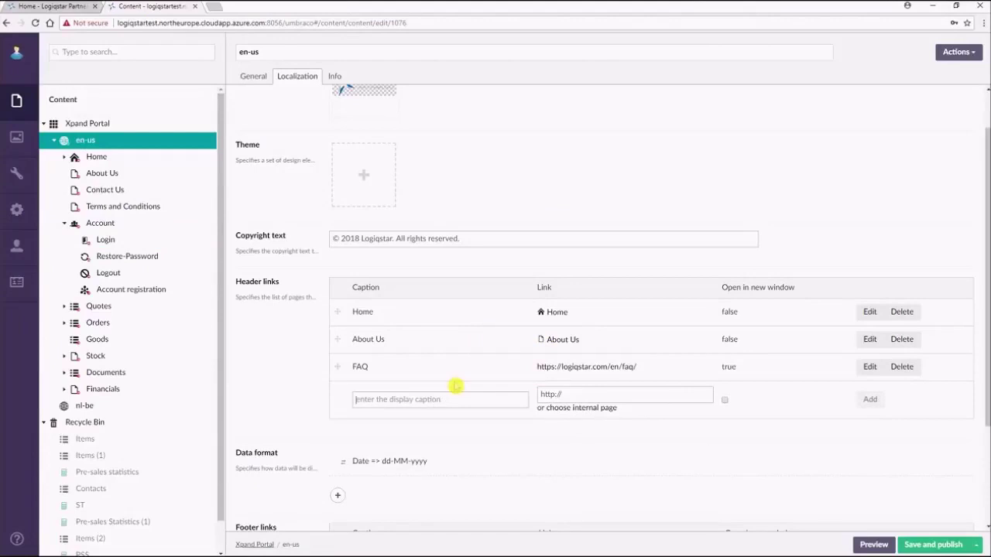
{"action": "type", "text": "Terms & Conditions"}
{"action": "left_click", "coordinate": [582, 392]}
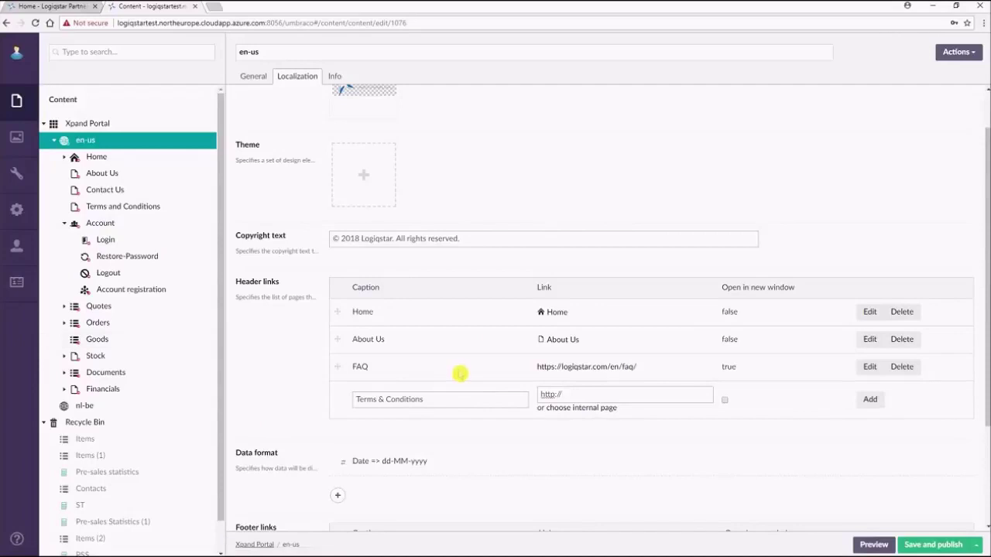
{"action": "left_click", "coordinate": [589, 408]}
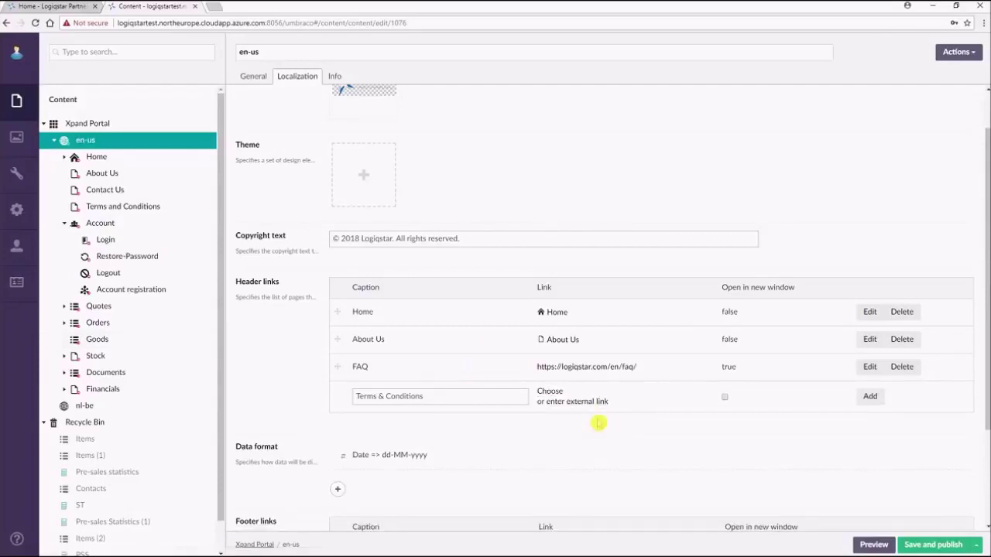
{"action": "left_click", "coordinate": [550, 392]}
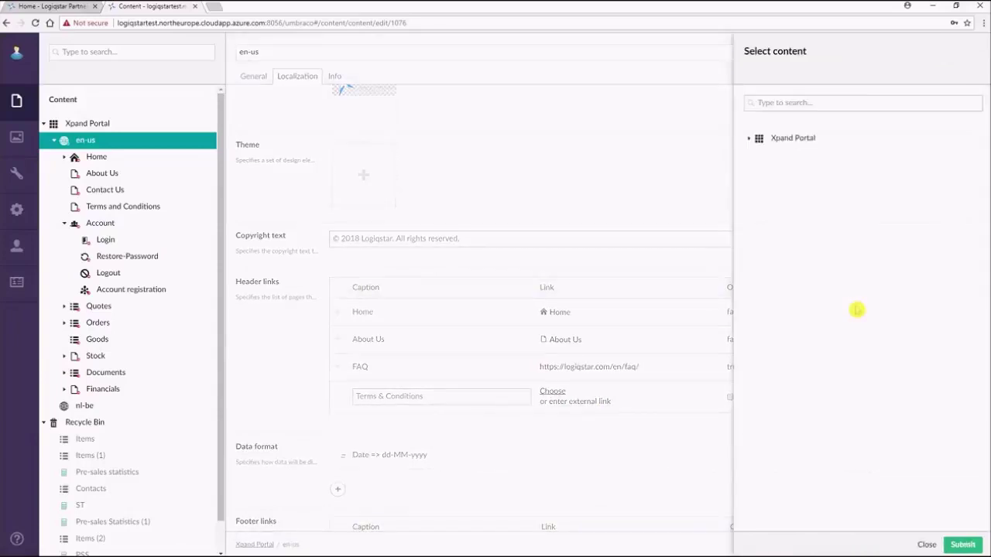
{"action": "left_click", "coordinate": [749, 138]}
{"action": "left_click", "coordinate": [761, 157]}
{"action": "left_click", "coordinate": [826, 222]}
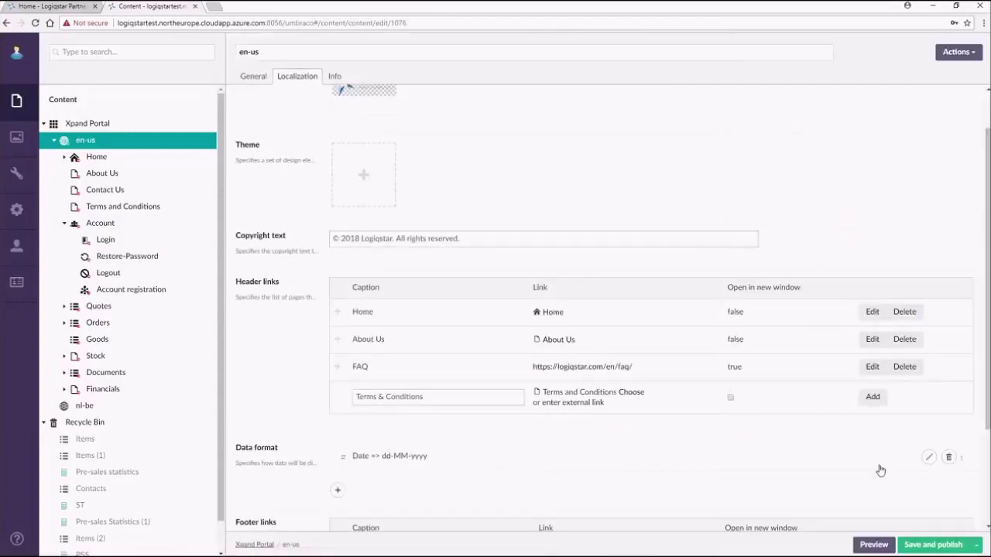
- Try to publish the en-us node with the filled-in link, check the reloaded portal home page, and return to Umbraco
{"action": "left_click", "coordinate": [929, 545]}
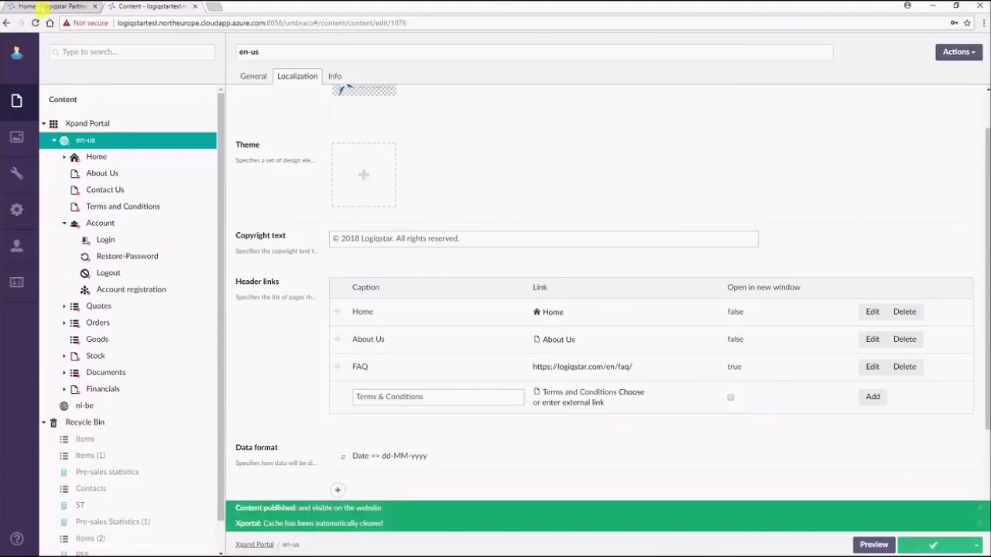
{"action": "left_click", "coordinate": [44, 6]}
{"action": "left_click", "coordinate": [35, 24]}
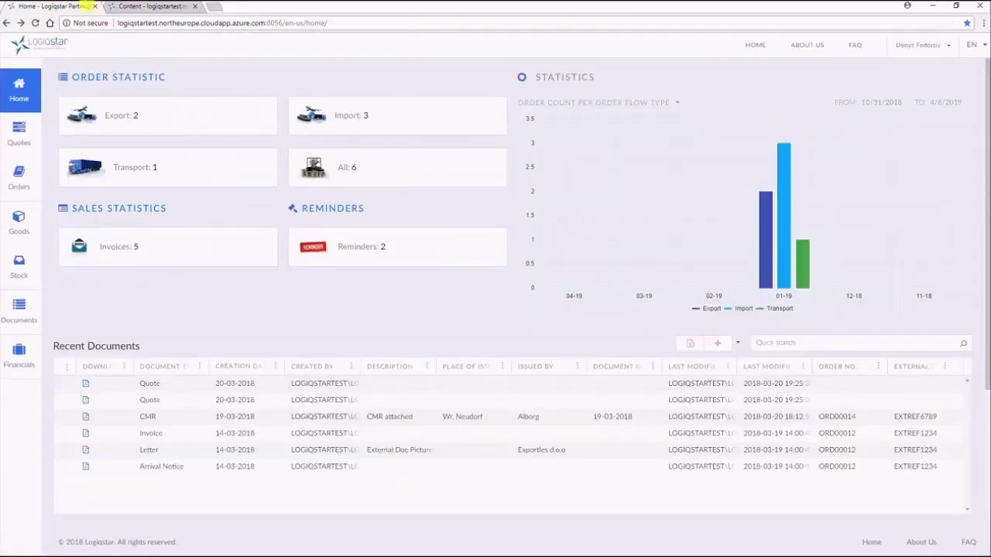
{"action": "key", "text": "ctrl+Tab"}
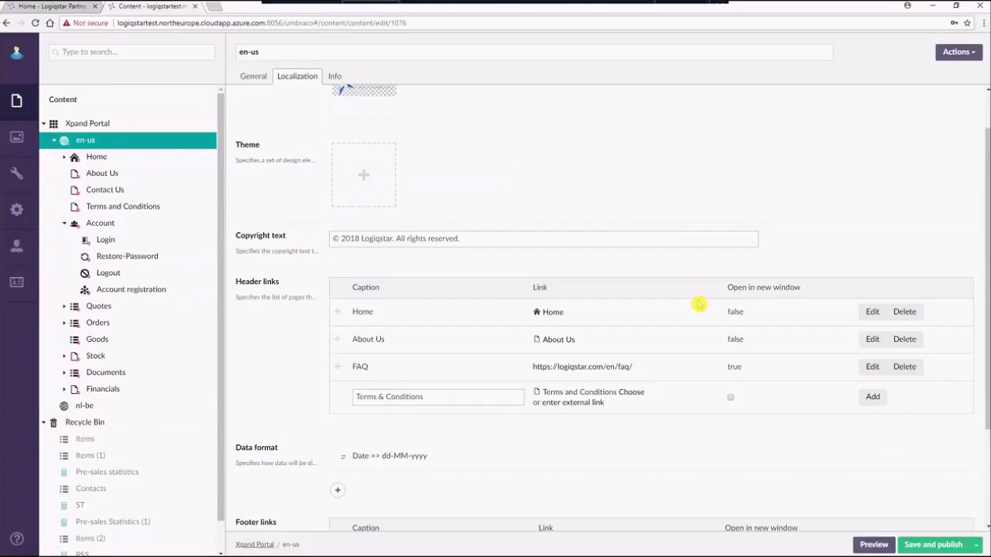
- Add the Terms & Conditions entry to the header links, publish the en-us node, and reload the portal home page
{"action": "left_click", "coordinate": [873, 397]}
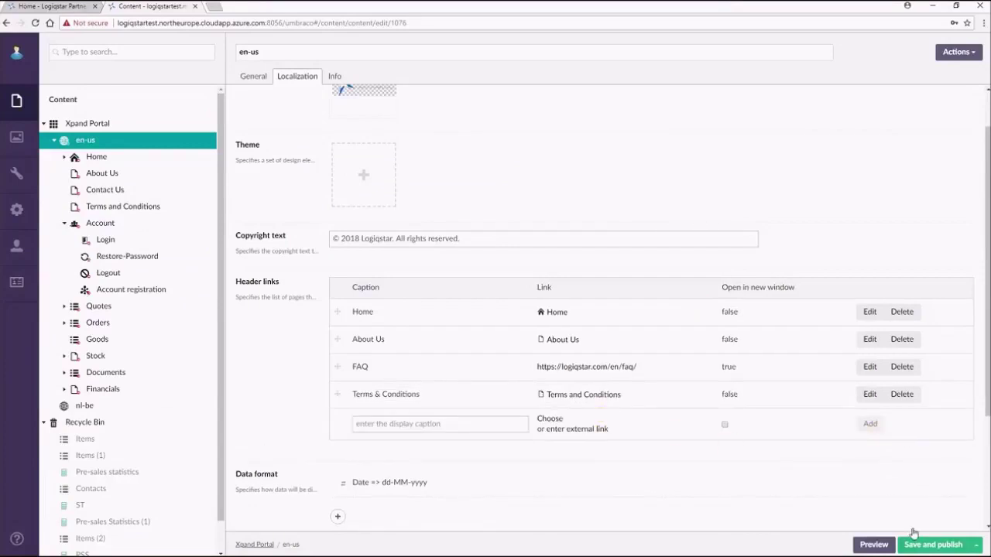
{"action": "left_click", "coordinate": [931, 545]}
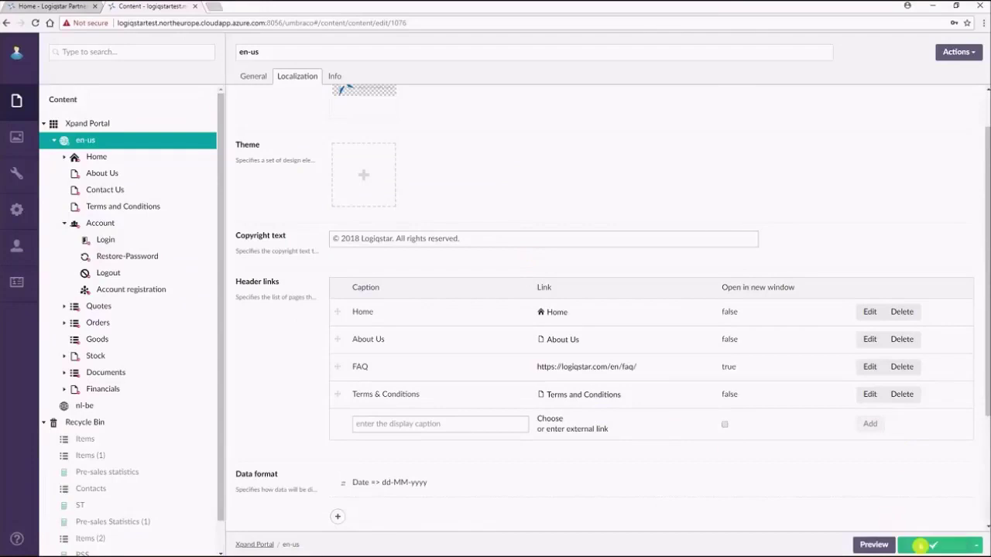
{"action": "left_click", "coordinate": [48, 6]}
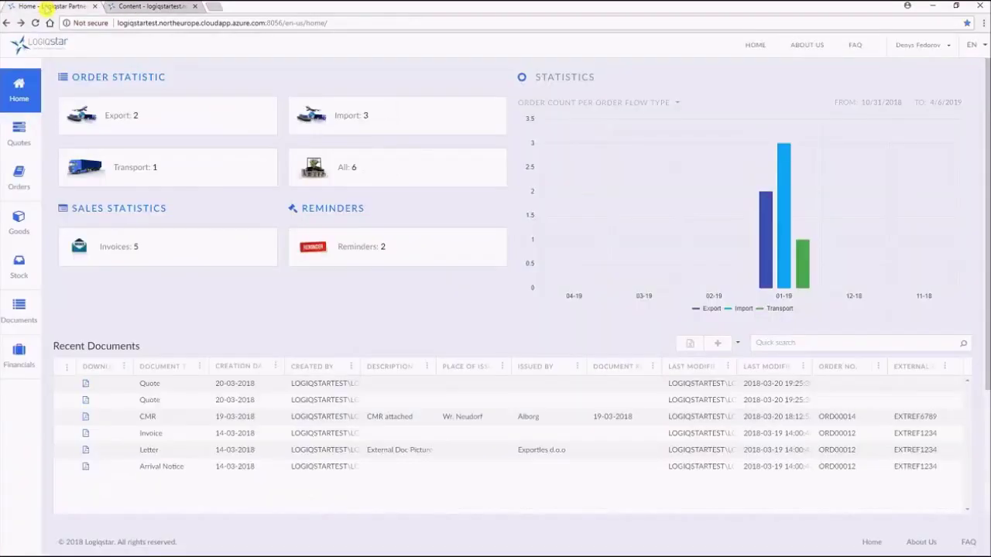
{"action": "left_click", "coordinate": [35, 23]}
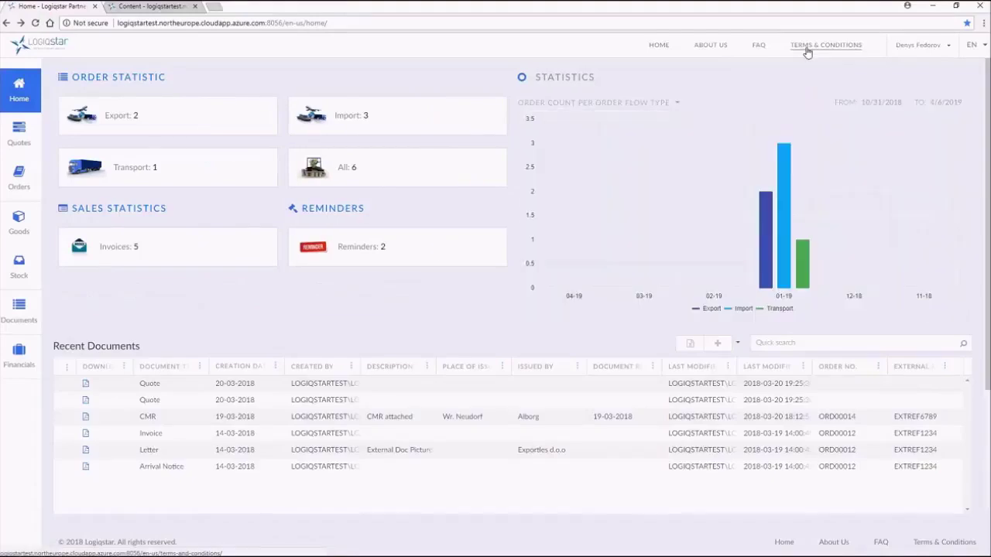
- Read through the portal's Terms & Conditions page and return to the home dashboard
{"action": "left_click", "coordinate": [808, 49]}
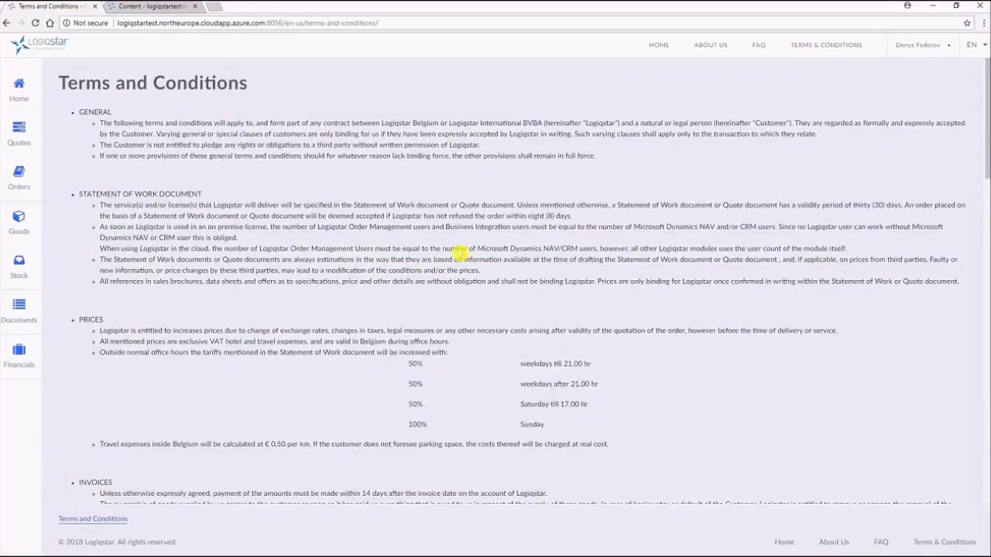
{"action": "scroll", "coordinate": [552, 215], "scroll_direction": "down", "scroll_amount": 3}
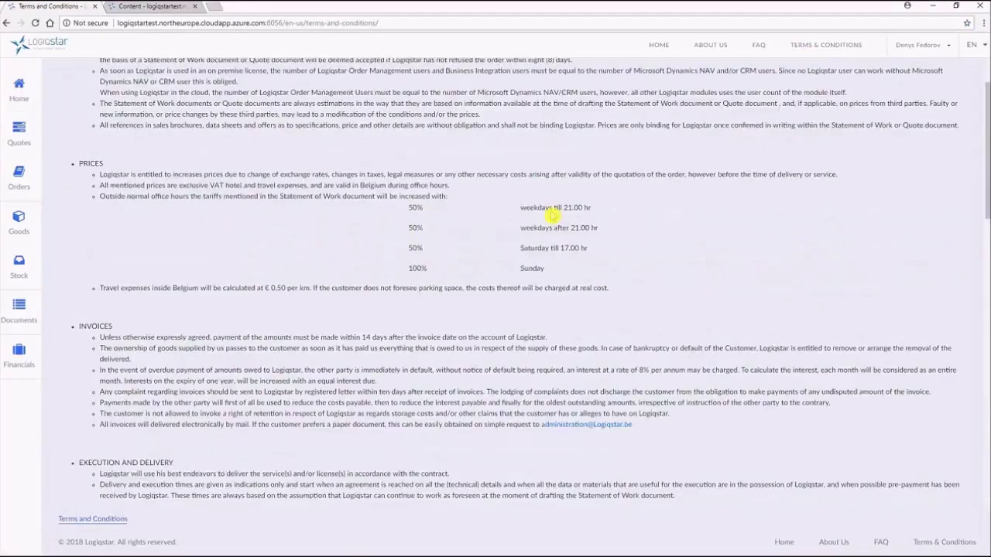
{"action": "scroll", "coordinate": [553, 216], "scroll_direction": "down", "scroll_amount": 4}
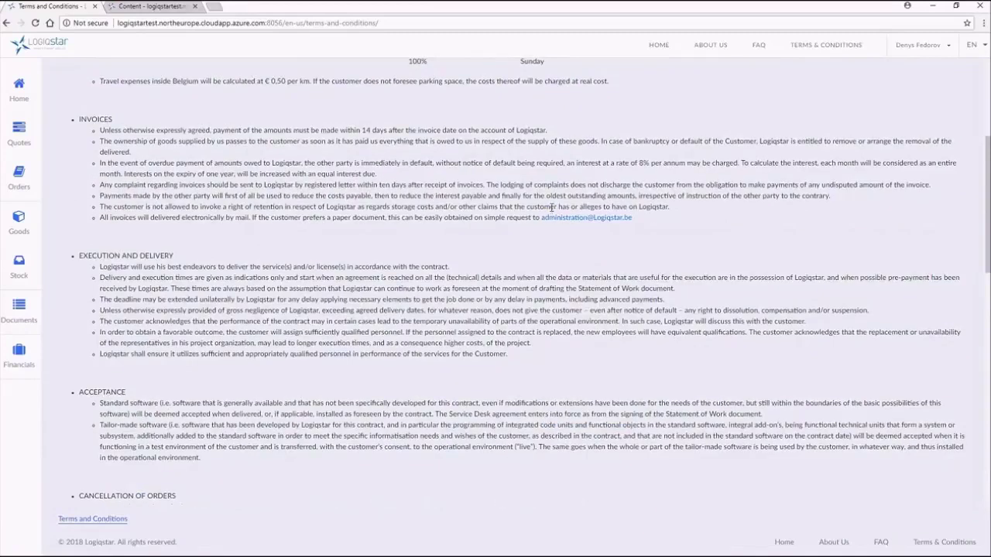
{"action": "scroll", "coordinate": [552, 208], "scroll_direction": "up", "scroll_amount": 7}
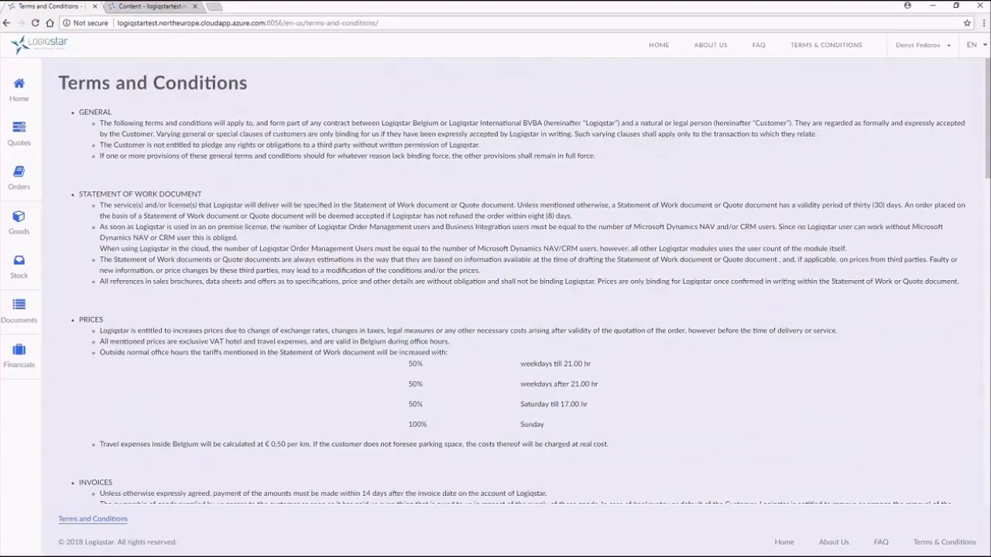
{"action": "left_click", "coordinate": [19, 87]}
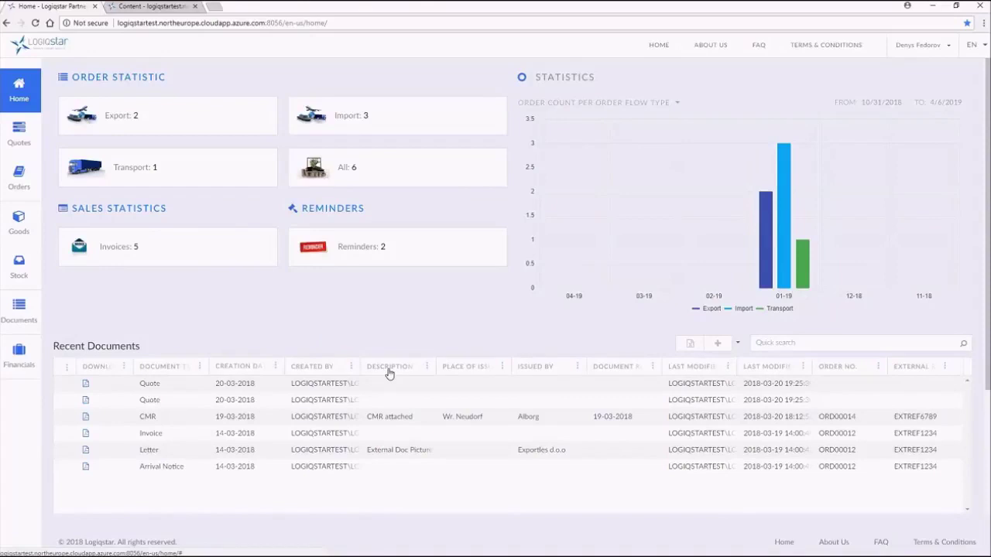
- Open the Quotes list, check the import quote's row options, and open its Quote Card
{"action": "left_click", "coordinate": [25, 136]}
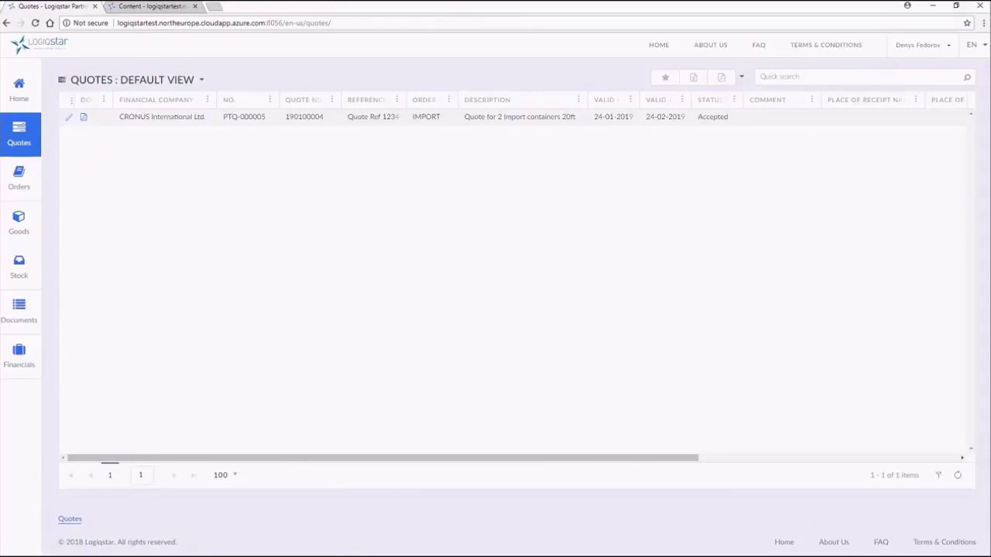
{"action": "left_click", "coordinate": [92, 124]}
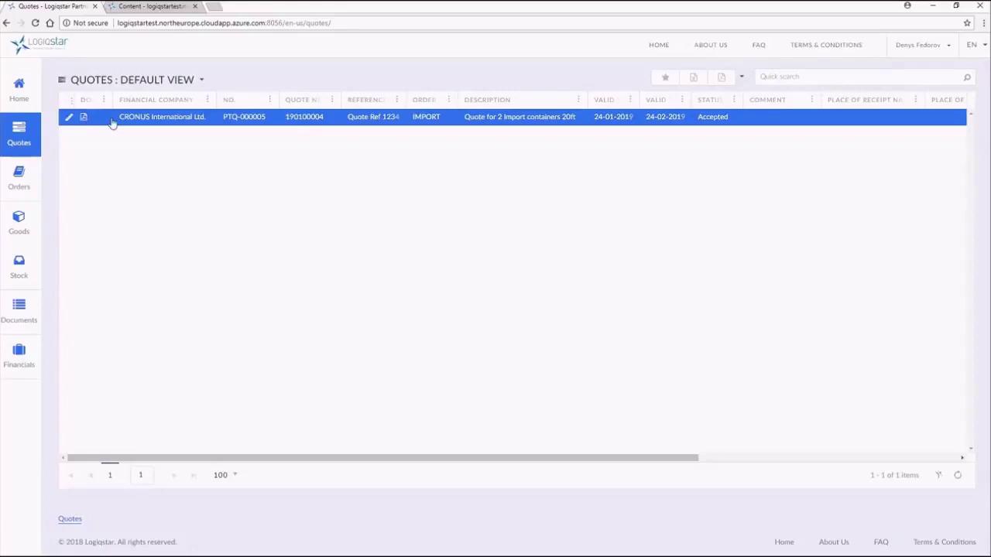
{"action": "right_click", "coordinate": [170, 124]}
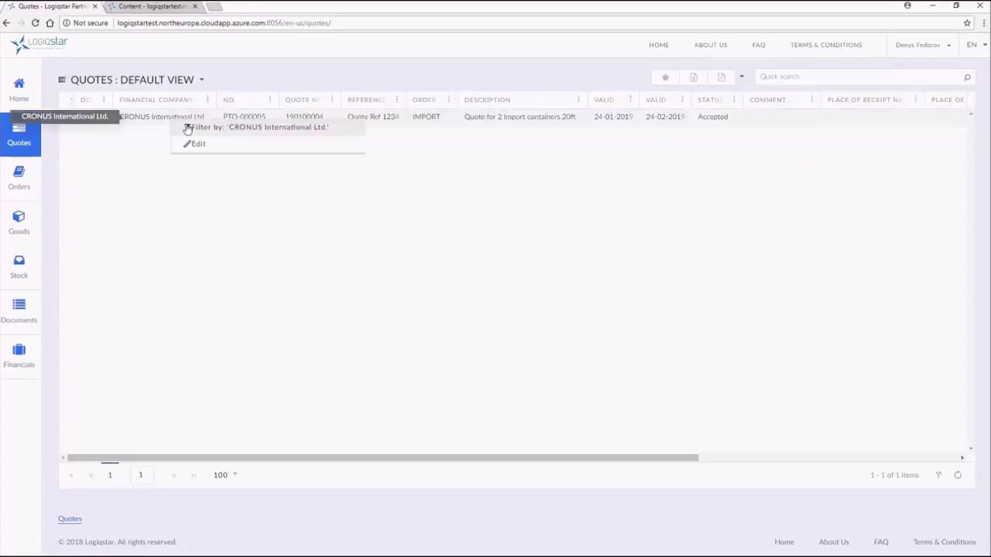
{"action": "left_click", "coordinate": [120, 148]}
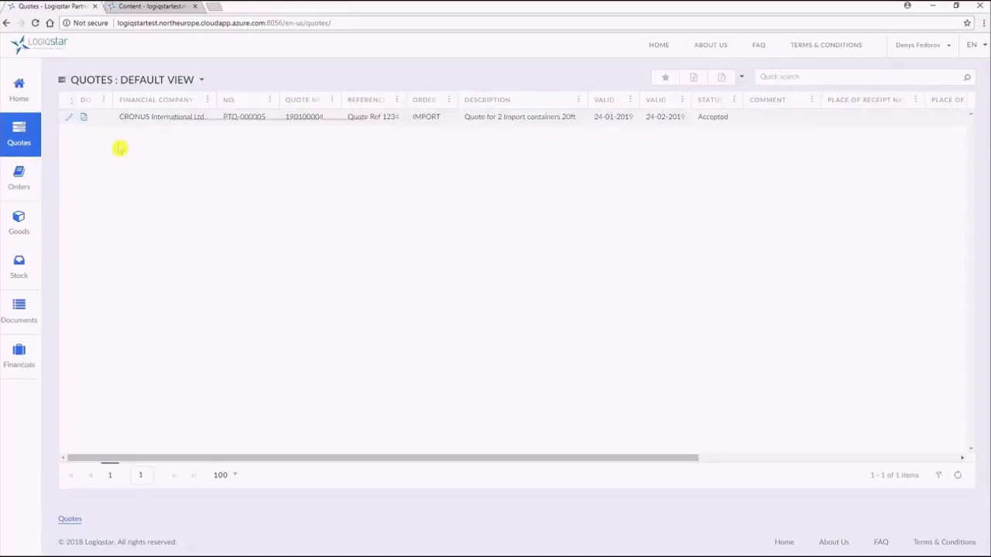
{"action": "left_click", "coordinate": [70, 123]}
{"action": "left_click", "coordinate": [69, 119]}
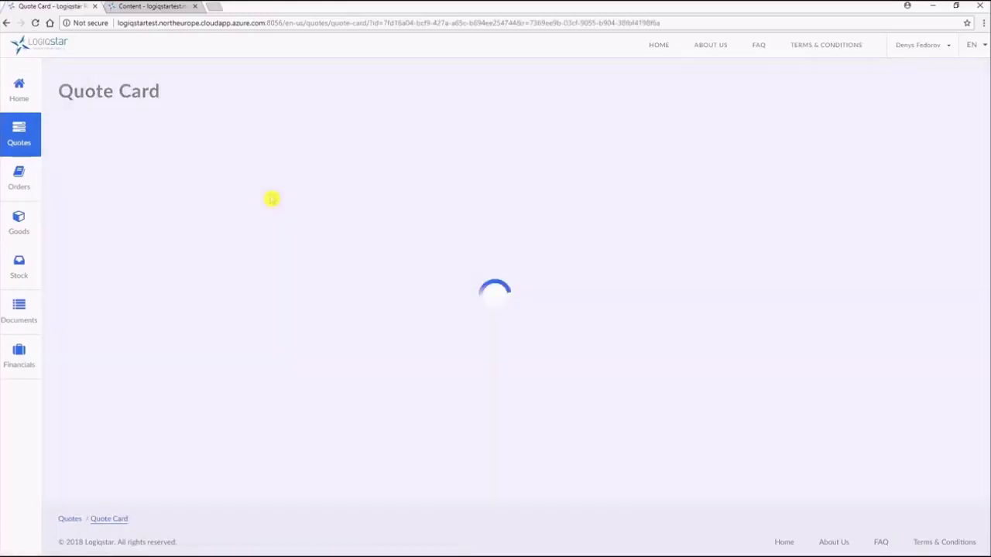
- Examine the Quote Card's general fields, its Comment box, and the Quote Lines list
{"action": "scroll", "coordinate": [564, 281], "scroll_direction": "down", "scroll_amount": 1}
{"action": "scroll", "coordinate": [565, 281], "scroll_direction": "down", "scroll_amount": 2}
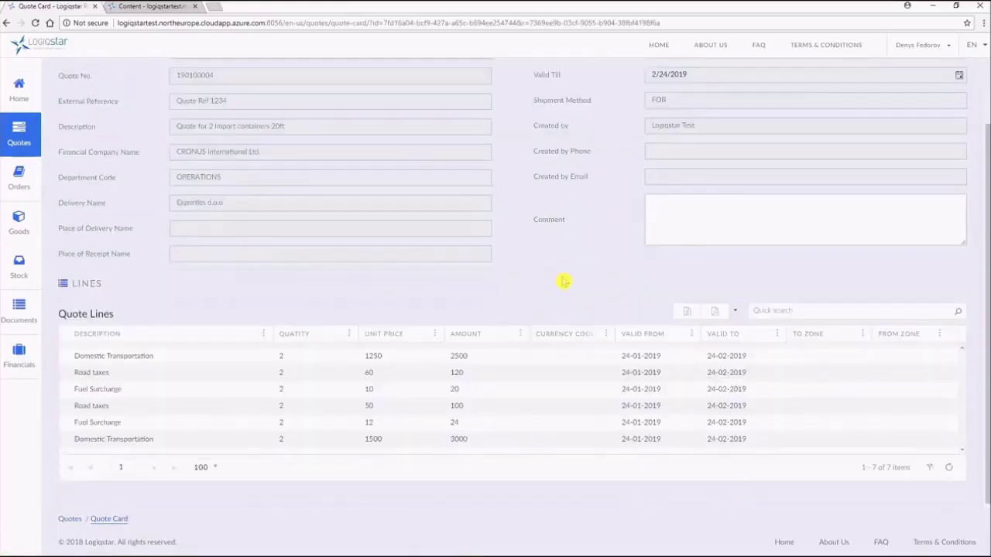
{"action": "scroll", "coordinate": [572, 291], "scroll_direction": "up", "scroll_amount": 3}
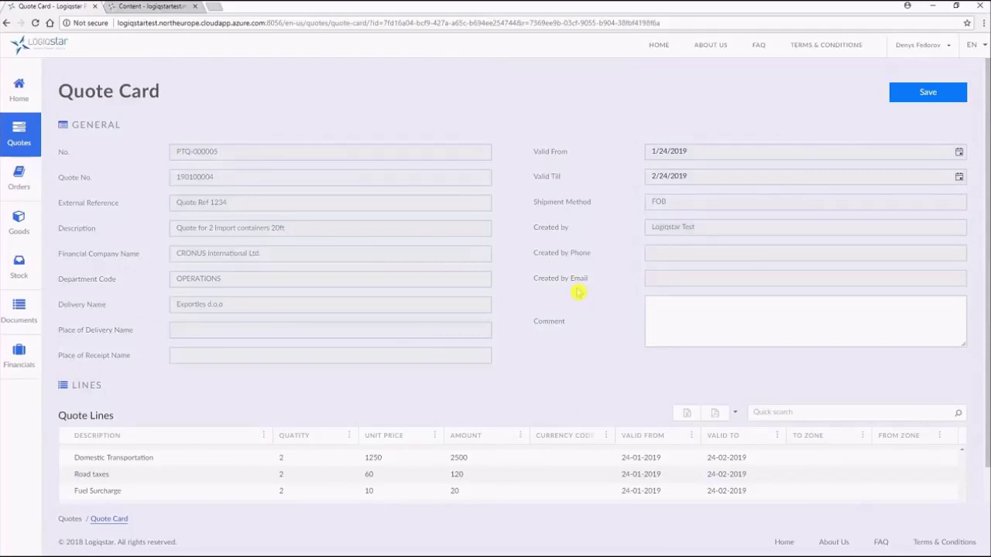
{"action": "left_click", "coordinate": [753, 314]}
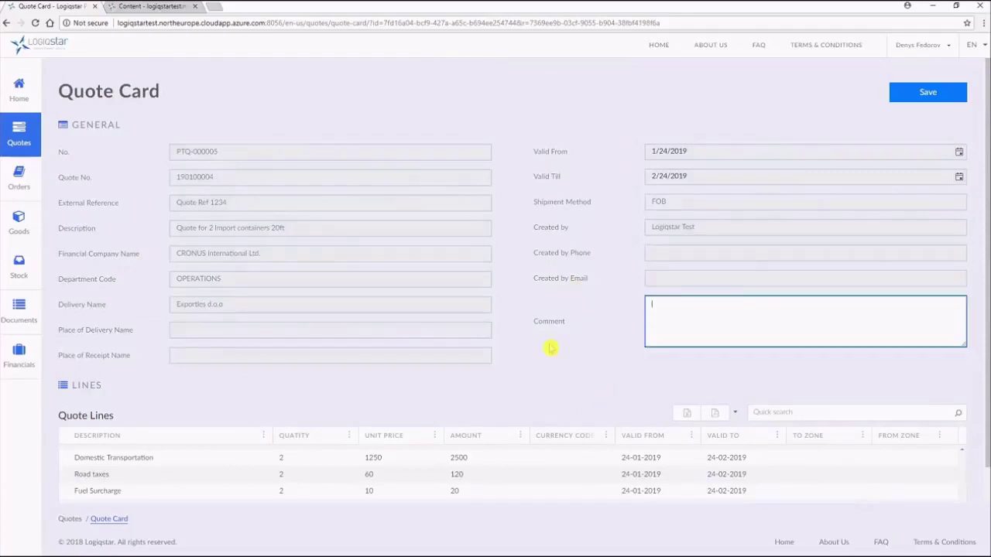
{"action": "scroll", "coordinate": [475, 324], "scroll_direction": "down", "scroll_amount": 1}
{"action": "scroll", "coordinate": [488, 324], "scroll_direction": "down", "scroll_amount": 3}
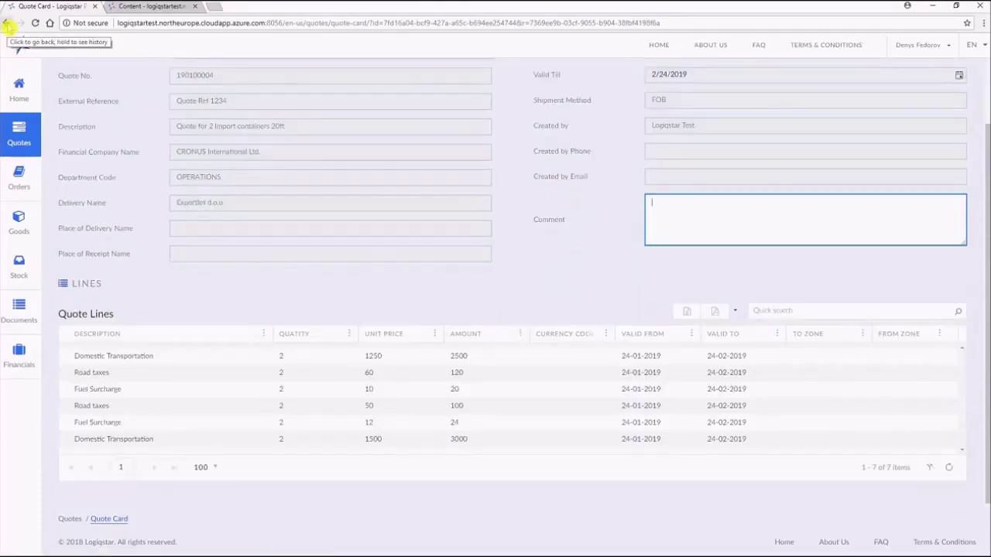
- Return to the Quotes list, download the import quote's attachment, view the quotation PDF, and close it
{"action": "left_click", "coordinate": [6, 23]}
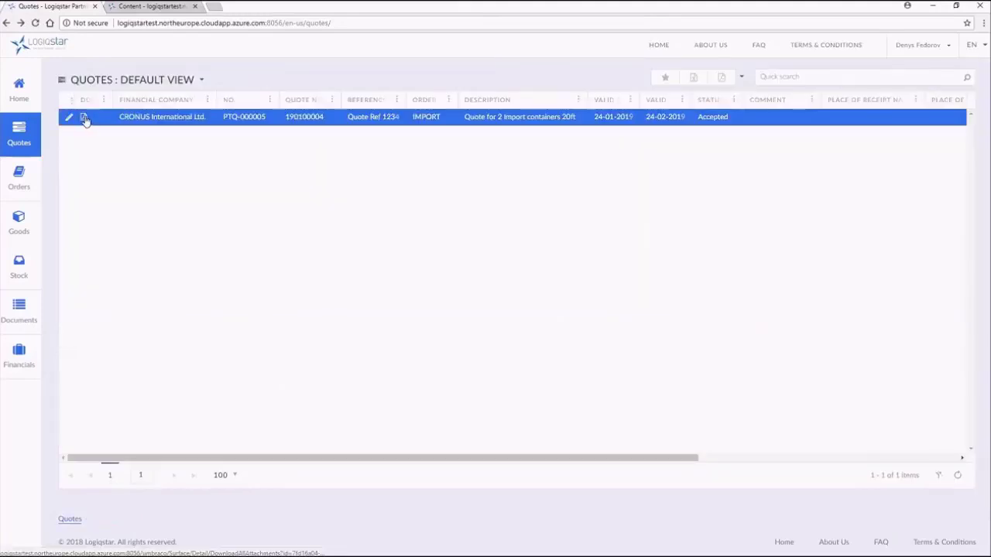
{"action": "left_click", "coordinate": [82, 118]}
{"action": "left_click", "coordinate": [406, 261]}
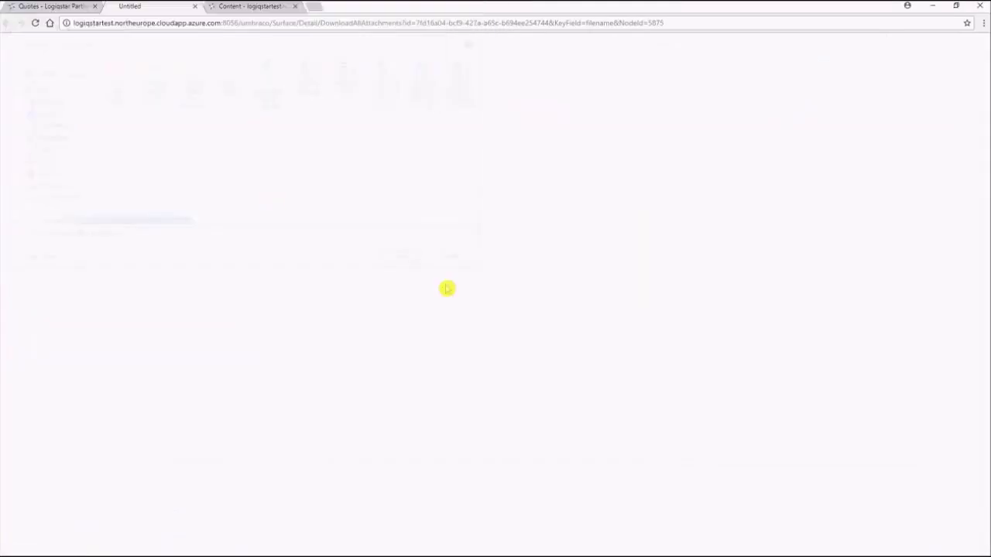
{"action": "left_click", "coordinate": [56, 548]}
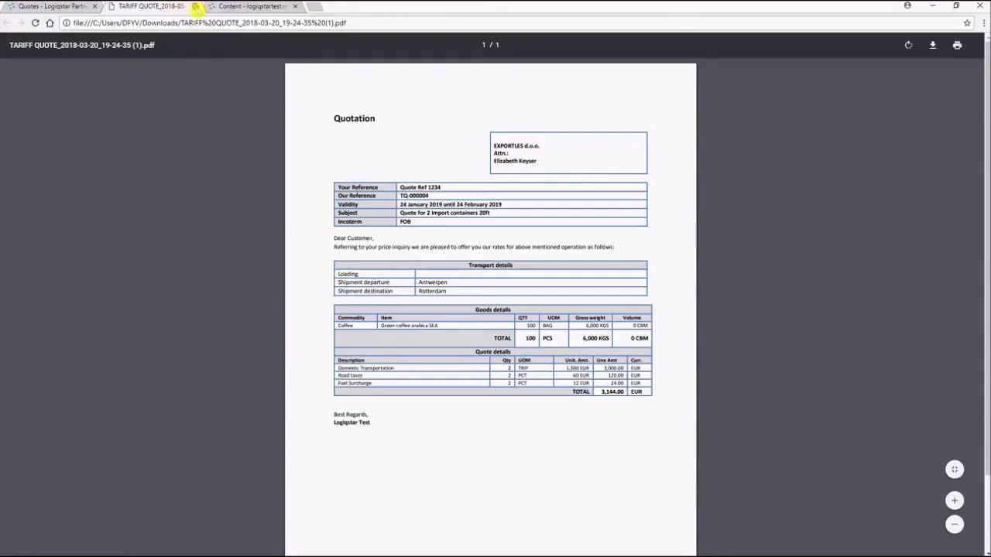
{"action": "left_click", "coordinate": [195, 6]}
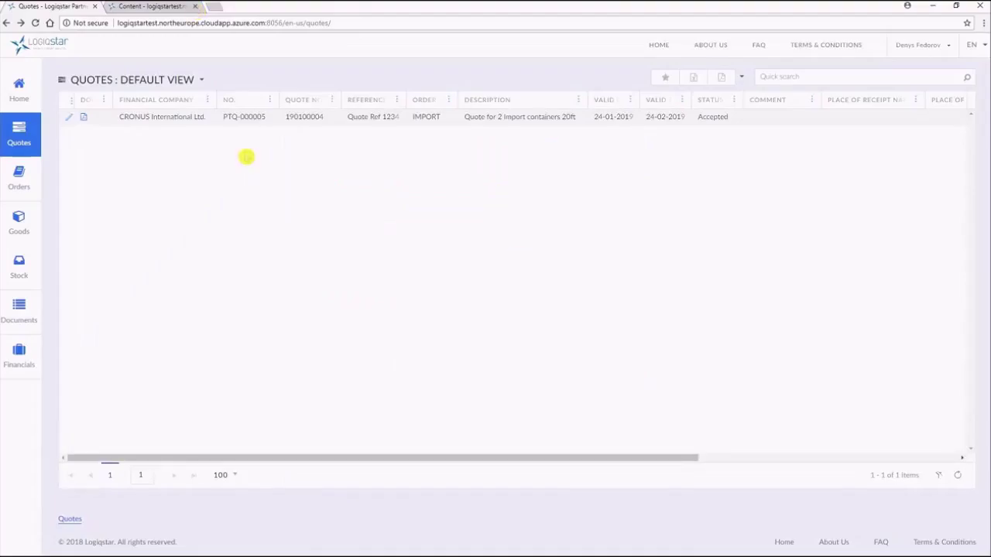
- Open the Orders list and look over its orders and columns in the default view
{"action": "left_click", "coordinate": [18, 180]}
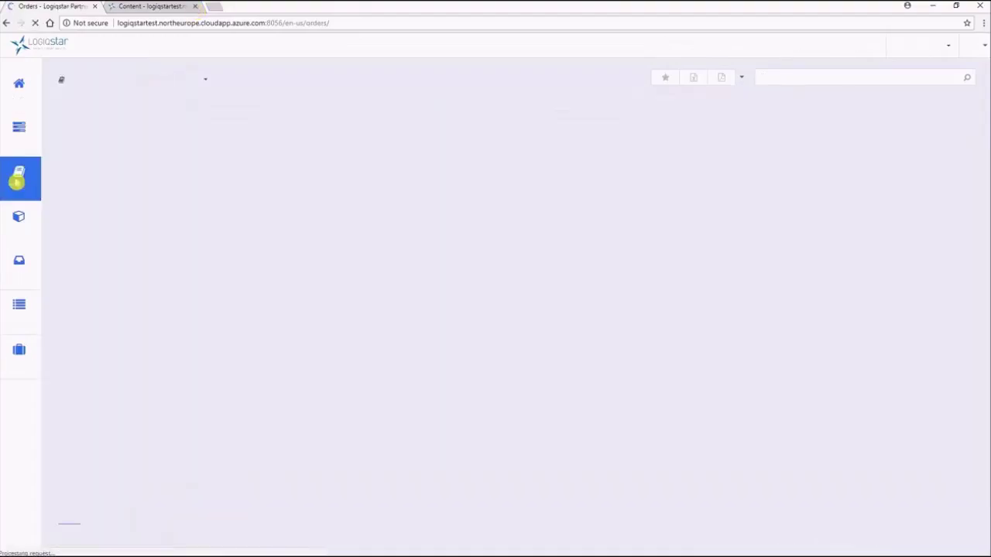
{"action": "mouse_move", "coordinate": [19, 178]}
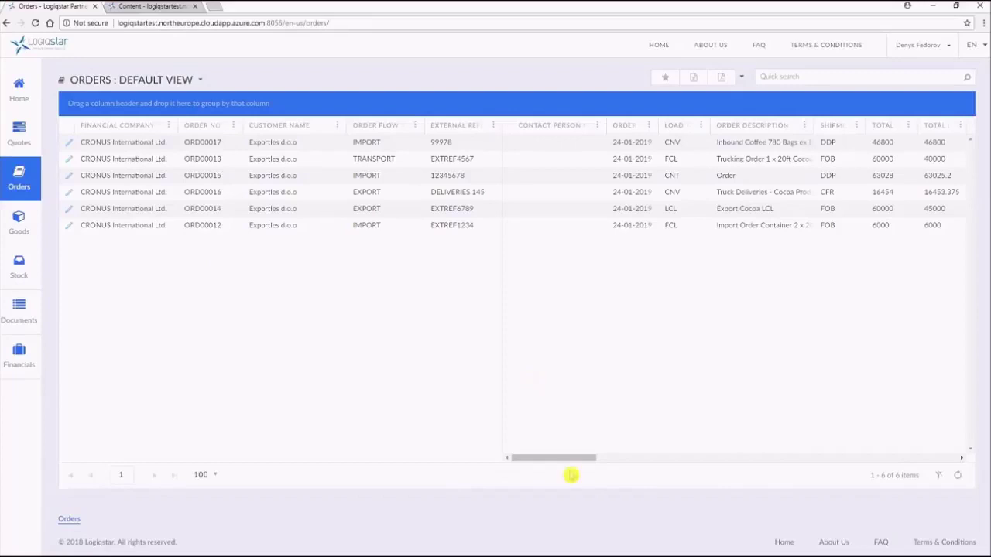
{"action": "left_click", "coordinate": [381, 195]}
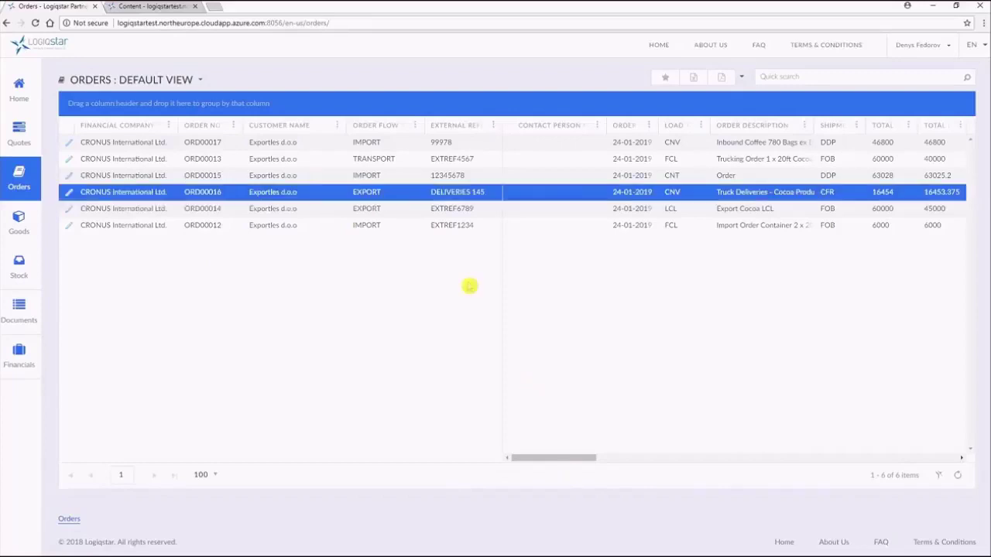
{"action": "left_click", "coordinate": [439, 224]}
{"action": "left_click", "coordinate": [439, 224]}
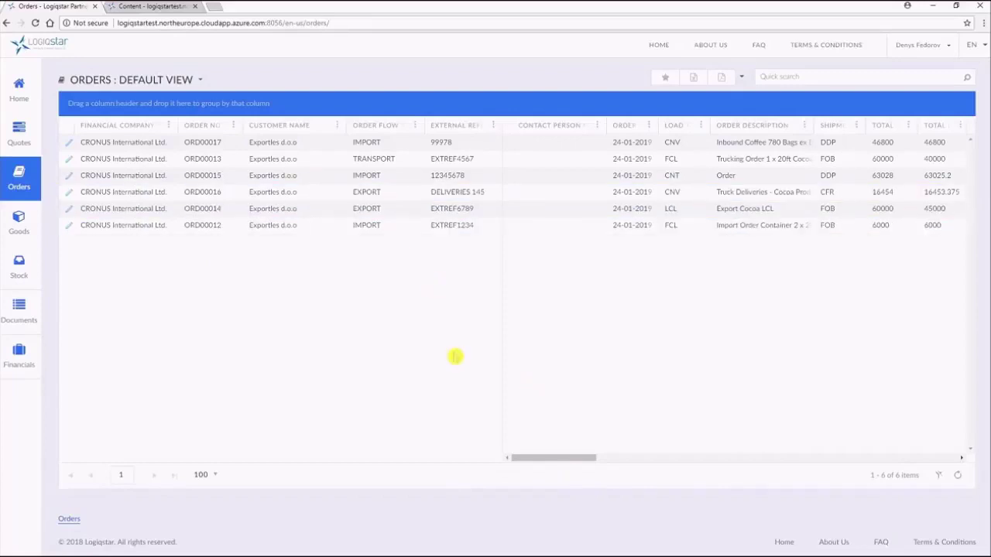
{"action": "left_click_drag", "start_coordinate": [526, 460], "coordinate": [470, 435]}
- Open the Order Card of the import order for Inbound Coffee 780 Bags ex Brazil
{"action": "left_click", "coordinate": [159, 157]}
{"action": "left_click", "coordinate": [145, 145]}
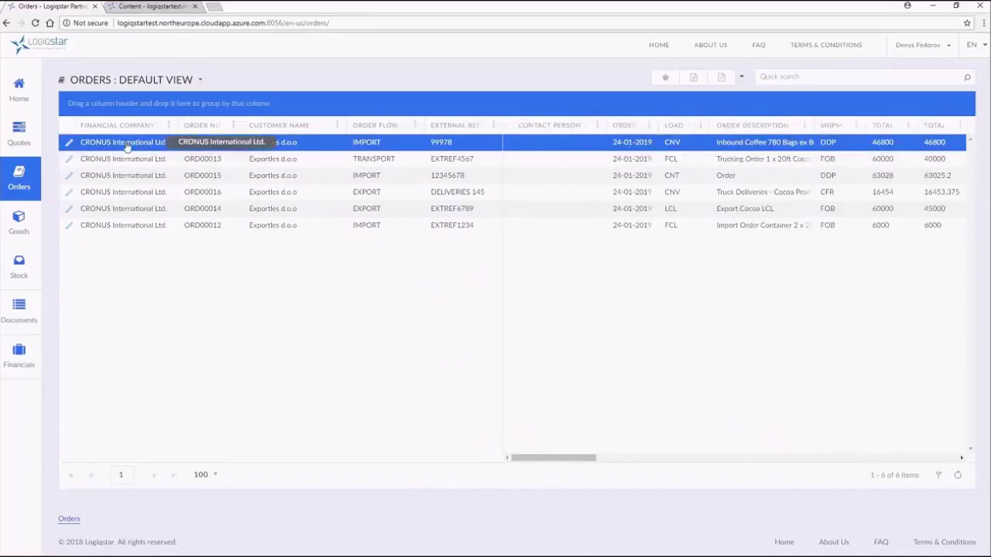
{"action": "right_click", "coordinate": [144, 147]}
{"action": "left_click", "coordinate": [150, 167]}
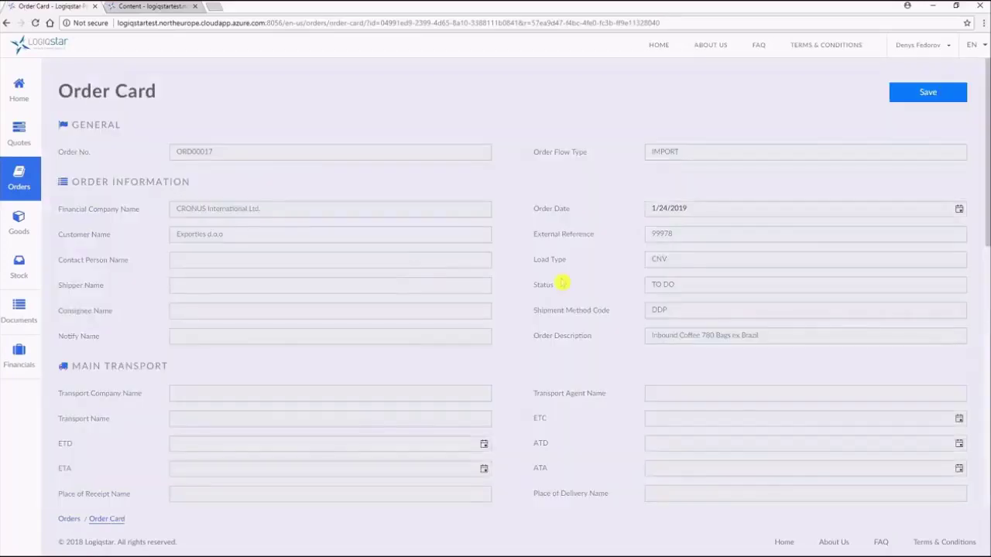
- Look through the Order Card's sections and enter "Hello, Webinar!" as the agent comment
{"action": "scroll", "coordinate": [562, 281], "scroll_direction": "down", "scroll_amount": 3}
{"action": "scroll", "coordinate": [562, 282], "scroll_direction": "up", "scroll_amount": 3}
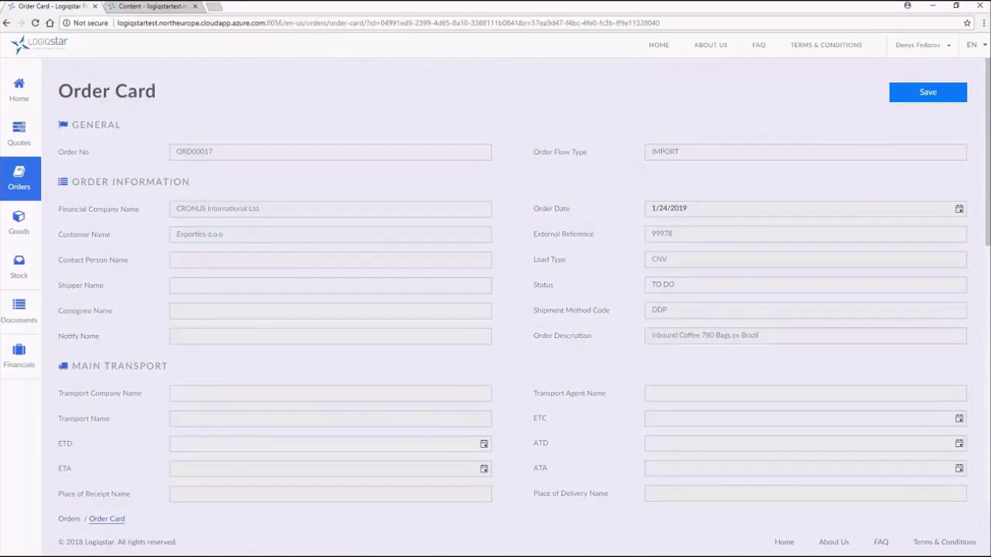
{"action": "scroll", "coordinate": [433, 348], "scroll_direction": "down", "scroll_amount": 3}
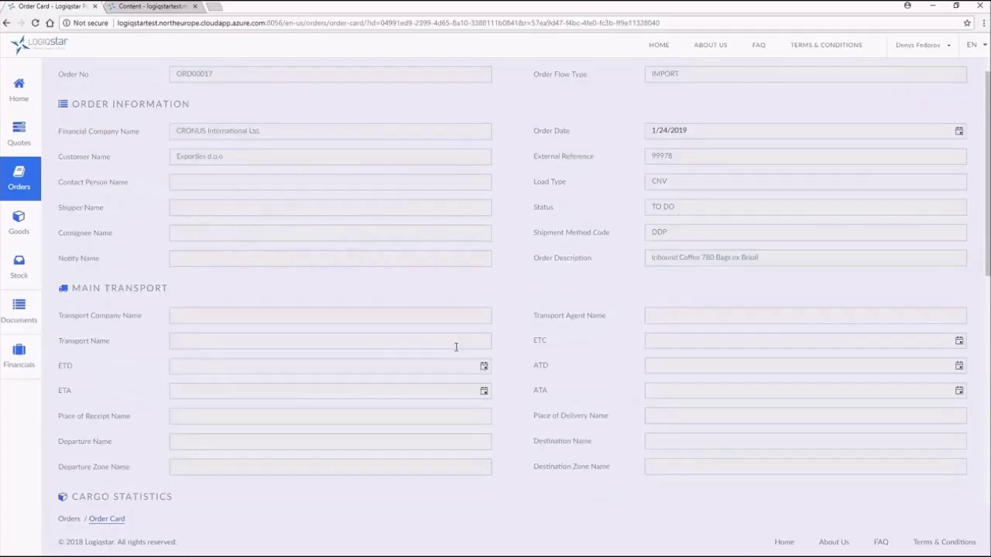
{"action": "scroll", "coordinate": [474, 344], "scroll_direction": "down", "scroll_amount": 3}
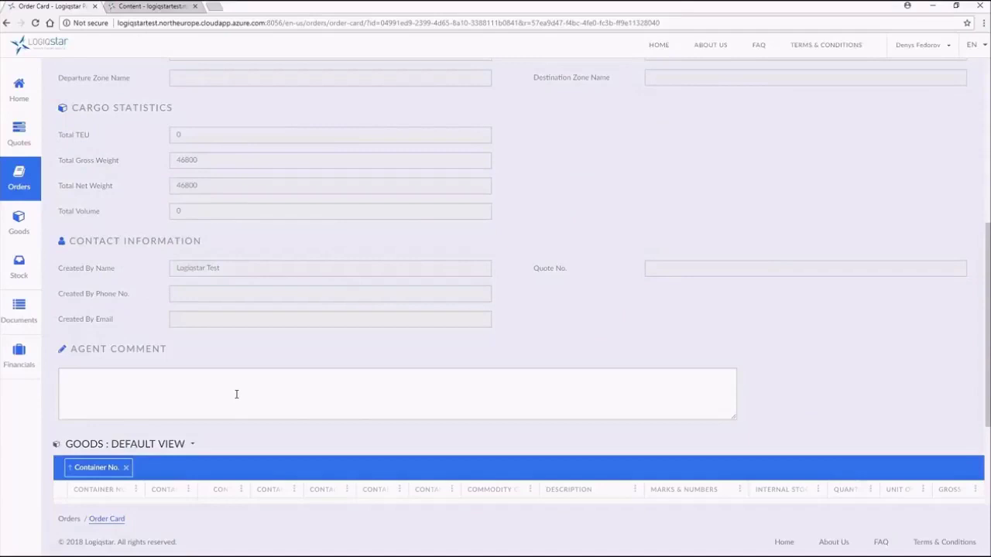
{"action": "scroll", "coordinate": [235, 393], "scroll_direction": "down", "scroll_amount": 1}
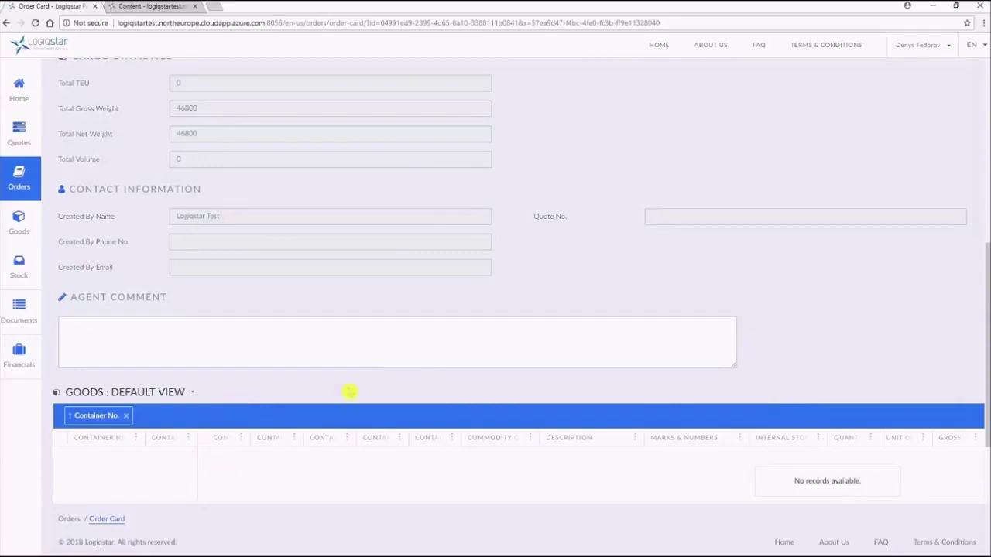
{"action": "left_click", "coordinate": [284, 348]}
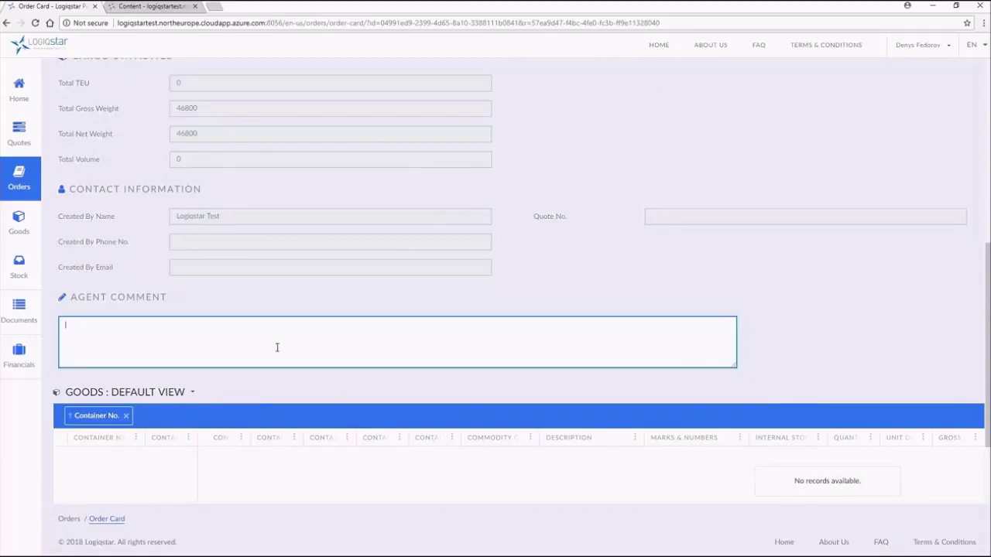
{"action": "type", "text": "Hello, Webinar"}
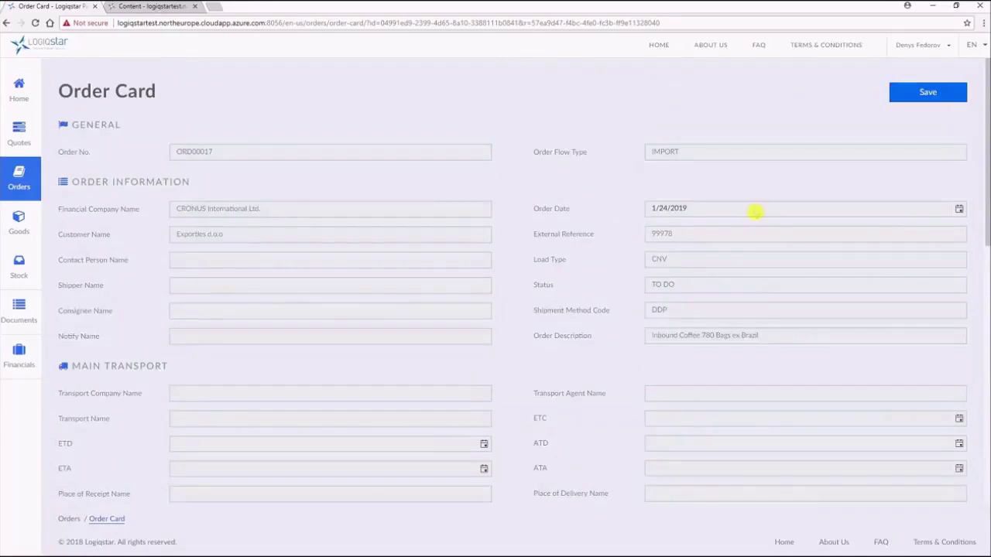
- Examine the Order Card's Agent Comment box and its Goods and Documents lists
{"action": "scroll", "coordinate": [716, 224], "scroll_direction": "down", "scroll_amount": 8}
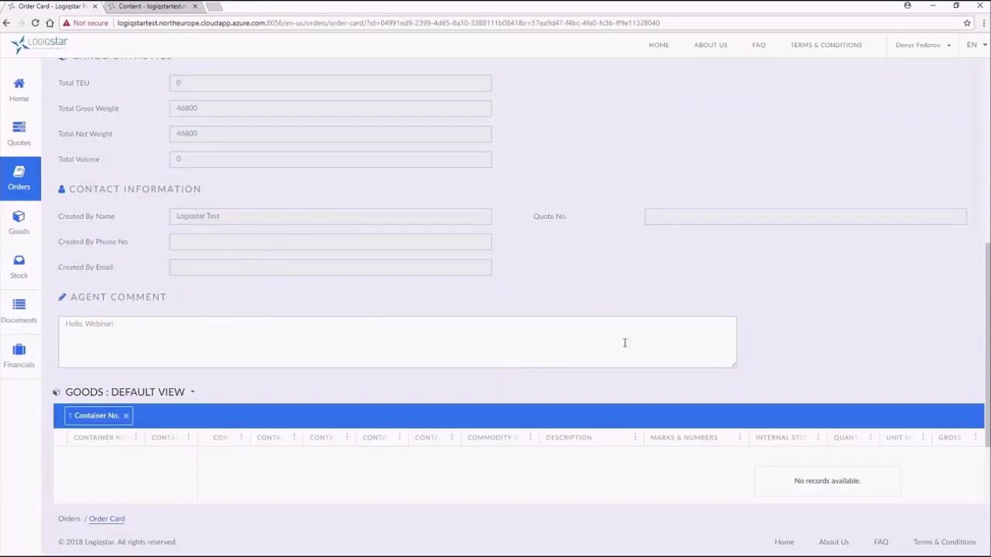
{"action": "scroll", "coordinate": [623, 343], "scroll_direction": "down", "scroll_amount": 2}
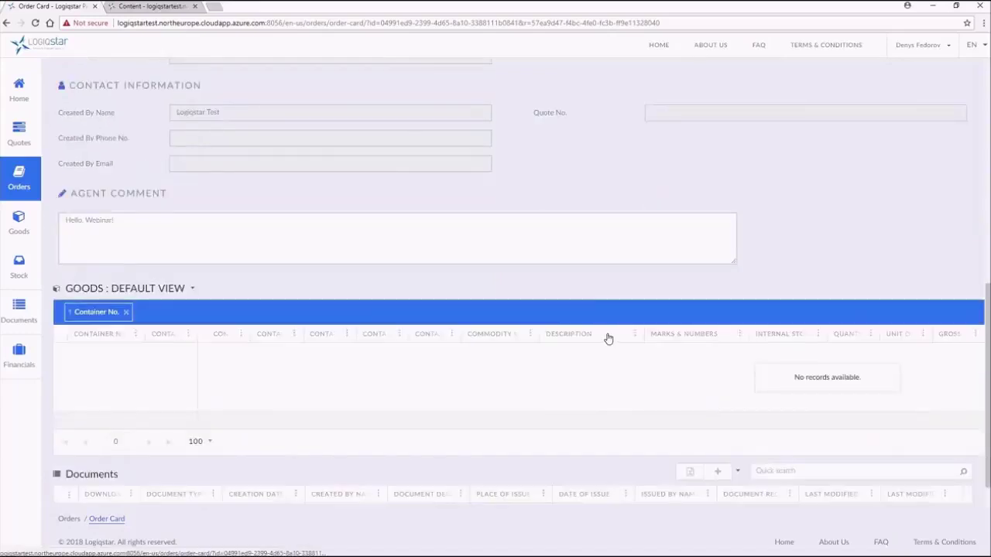
{"action": "left_click", "coordinate": [605, 345]}
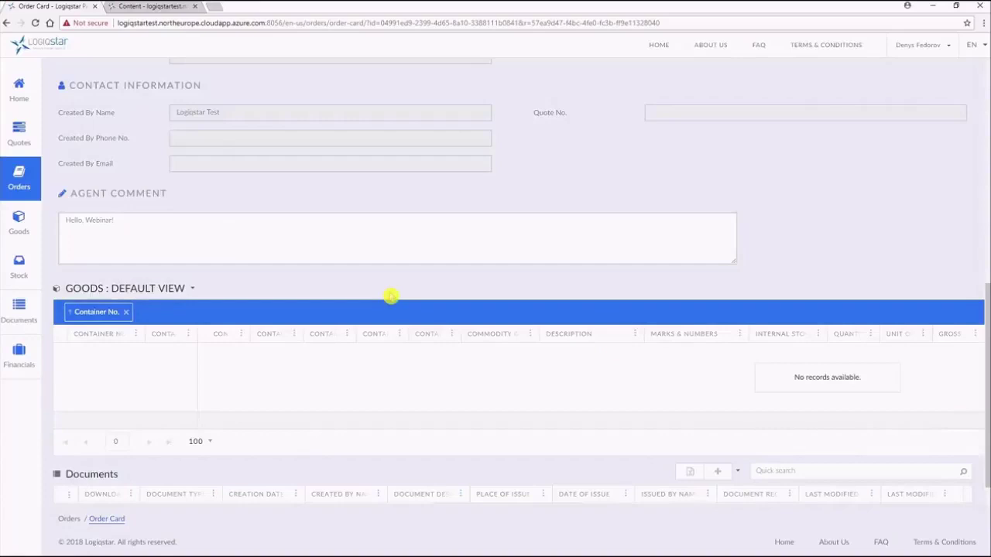
{"action": "scroll", "coordinate": [391, 295], "scroll_direction": "down", "scroll_amount": 2}
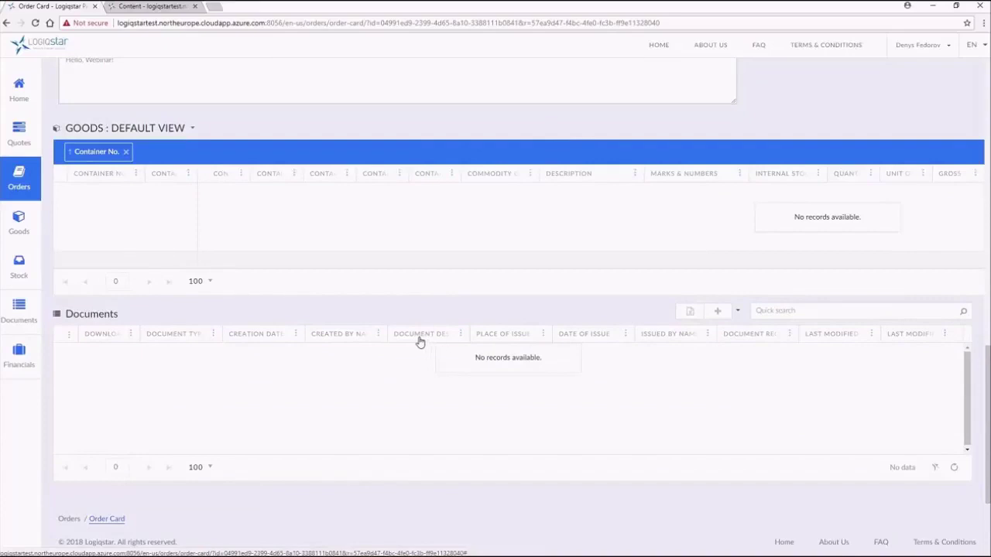
{"action": "left_click", "coordinate": [412, 353]}
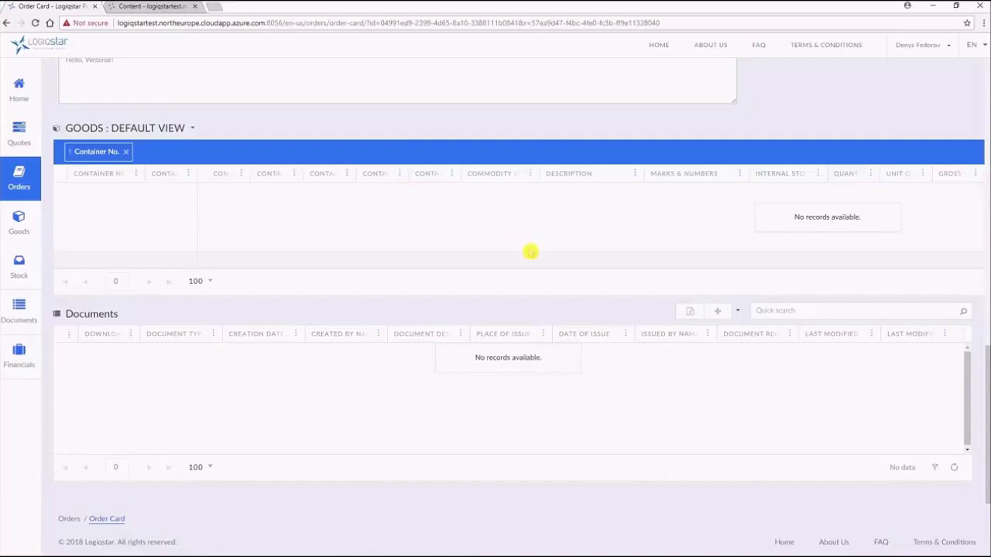
{"action": "scroll", "coordinate": [530, 251], "scroll_direction": "up", "scroll_amount": 1}
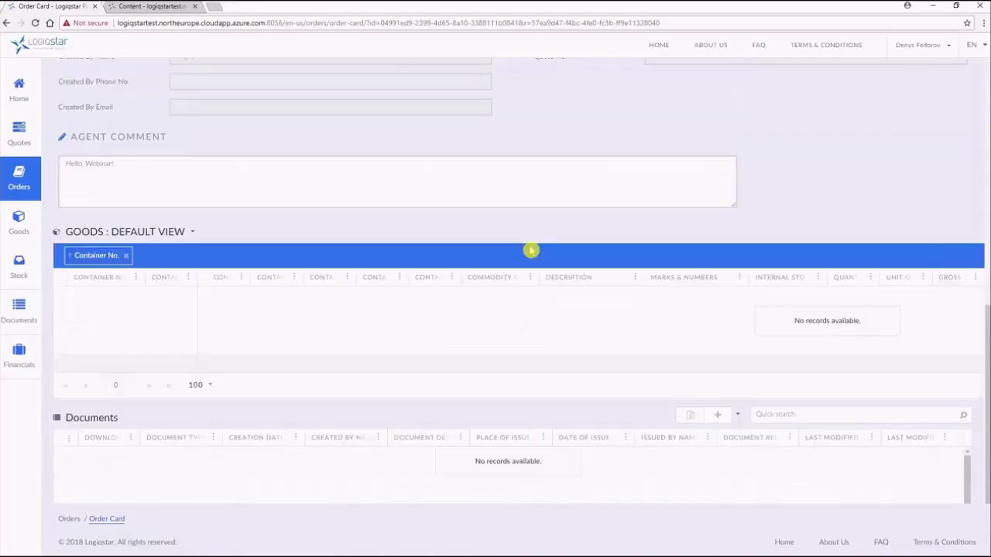
{"action": "scroll", "coordinate": [530, 252], "scroll_direction": "down", "scroll_amount": 1}
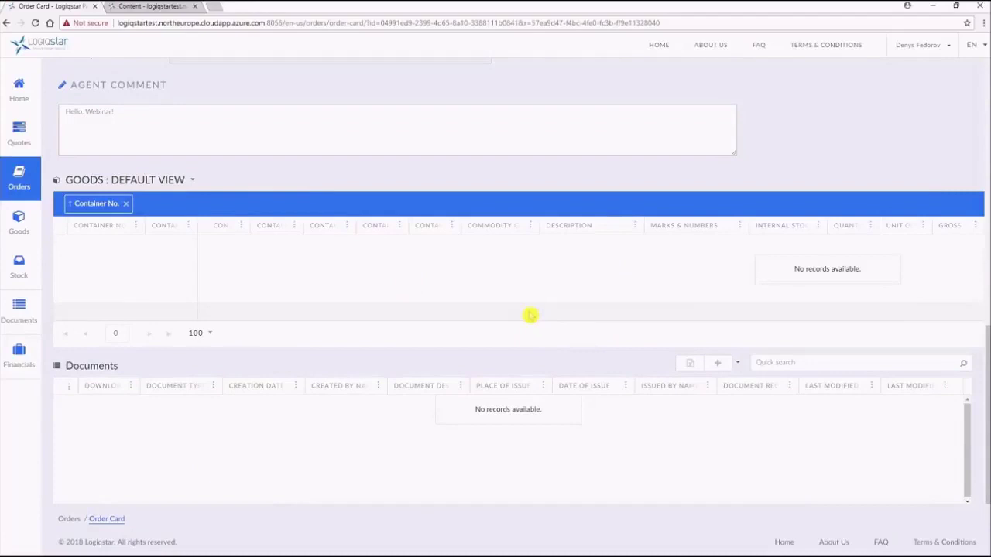
{"action": "scroll", "coordinate": [568, 307], "scroll_direction": "down", "scroll_amount": 1}
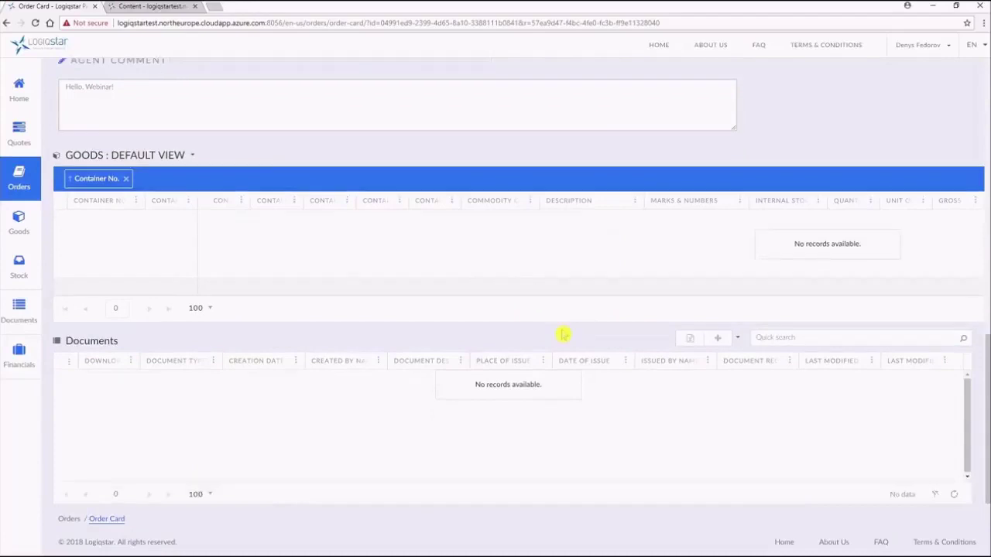
{"action": "scroll", "coordinate": [471, 271], "scroll_direction": "up", "scroll_amount": 4}
- List the open orders, open the card for Import Order Container 2 x 20Ft, and review its sections, goods and documents
{"action": "mouse_move", "coordinate": [18, 178]}
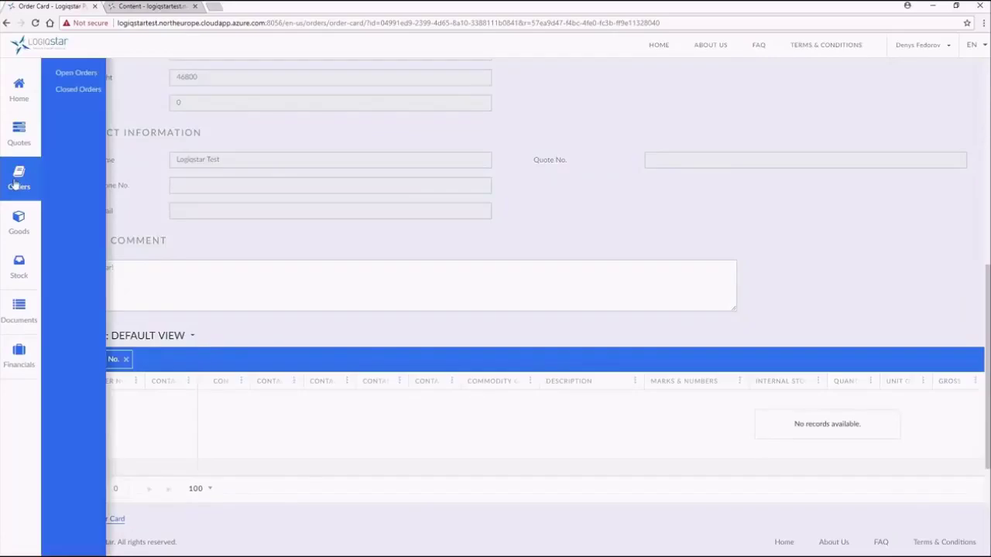
{"action": "left_click", "coordinate": [82, 73]}
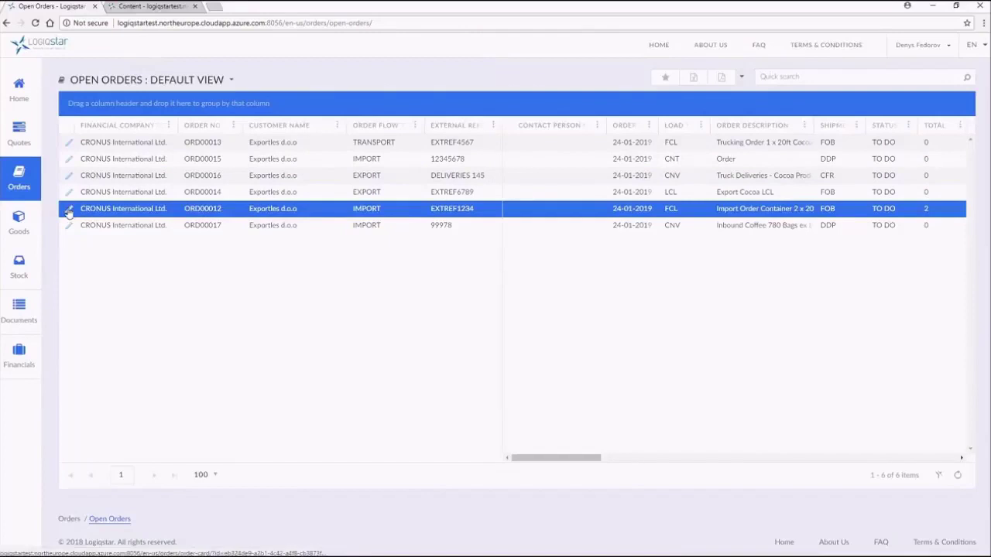
{"action": "left_click", "coordinate": [69, 210]}
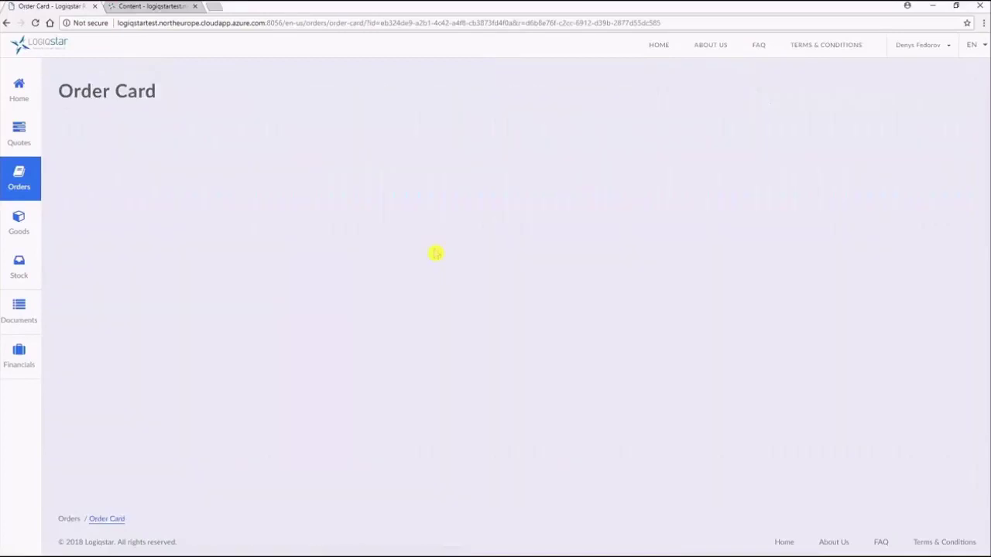
{"action": "scroll", "coordinate": [446, 260], "scroll_direction": "down", "scroll_amount": 3}
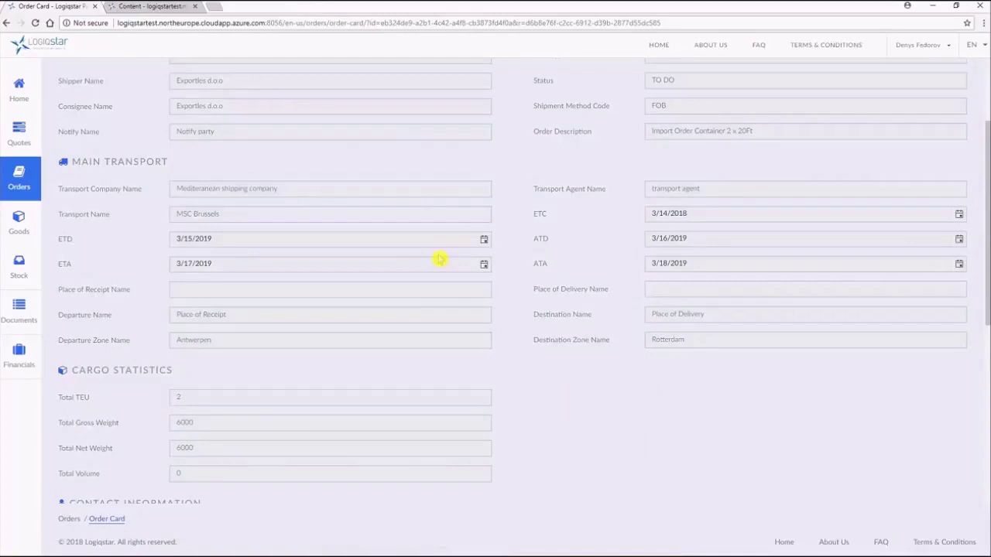
{"action": "scroll", "coordinate": [440, 259], "scroll_direction": "down", "scroll_amount": 10}
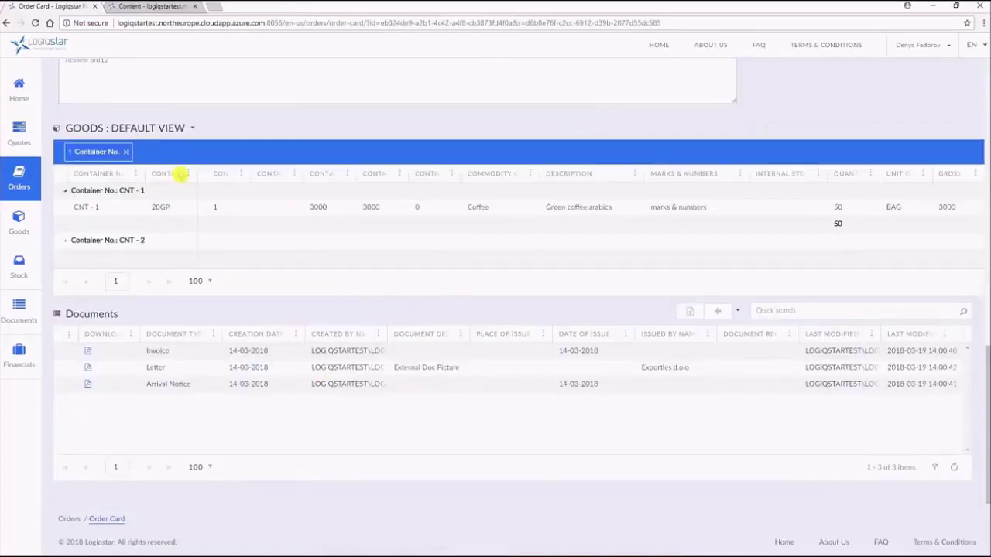
{"action": "scroll", "coordinate": [190, 232], "scroll_direction": "up", "scroll_amount": 1}
{"action": "left_click", "coordinate": [193, 248]}
{"action": "scroll", "coordinate": [189, 255], "scroll_direction": "up", "scroll_amount": 5}
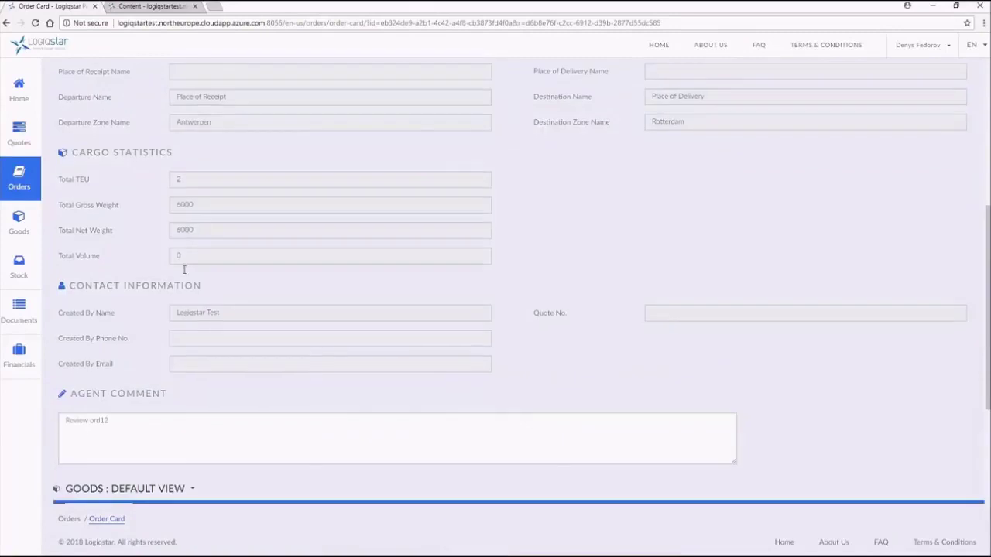
- Replace the container import order's agent comment with "Hello, Webinar!", save the Order Card, and check the comment
{"action": "scroll", "coordinate": [184, 270], "scroll_direction": "down", "scroll_amount": 3}
{"action": "left_click", "coordinate": [120, 178]}
{"action": "mouse_move", "coordinate": [31, 163]}
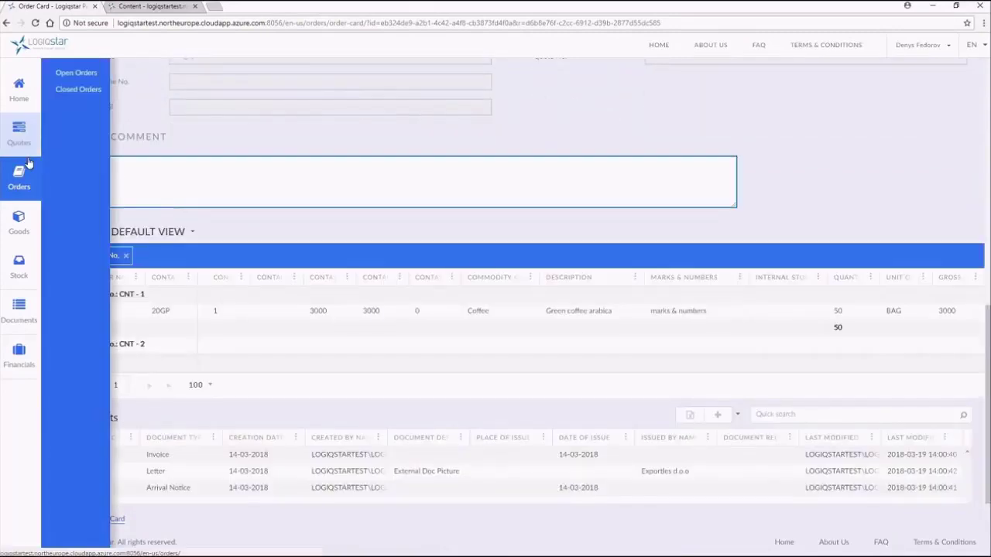
{"action": "type", "text": "He"}
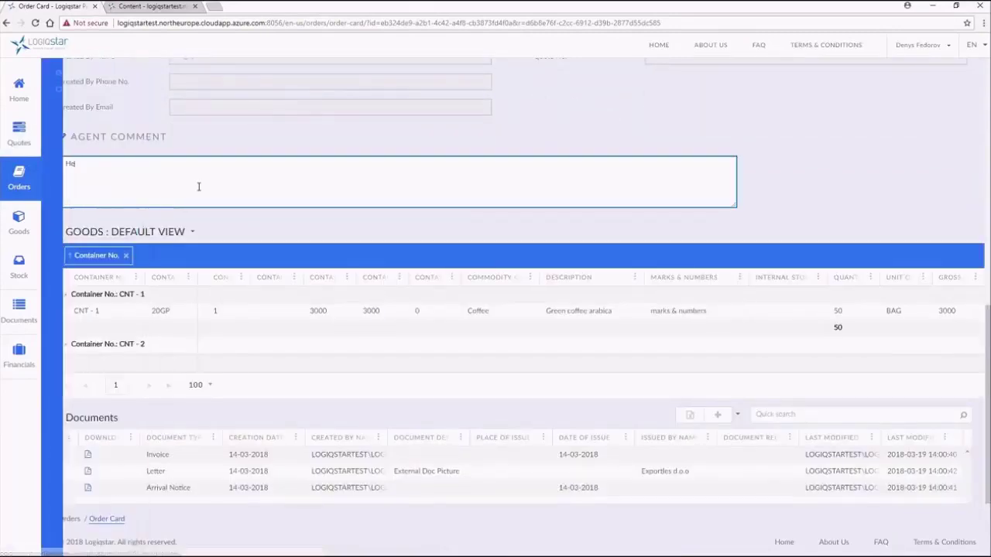
{"action": "type", "text": "llo,"}
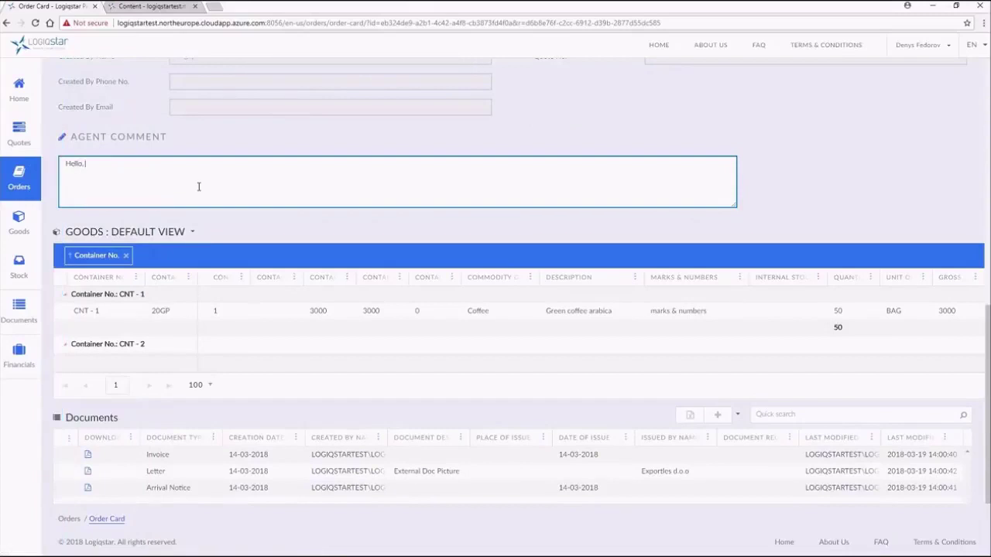
{"action": "type", "text": " Webinar!"}
{"action": "scroll", "coordinate": [712, 186], "scroll_direction": "up", "scroll_amount": 15}
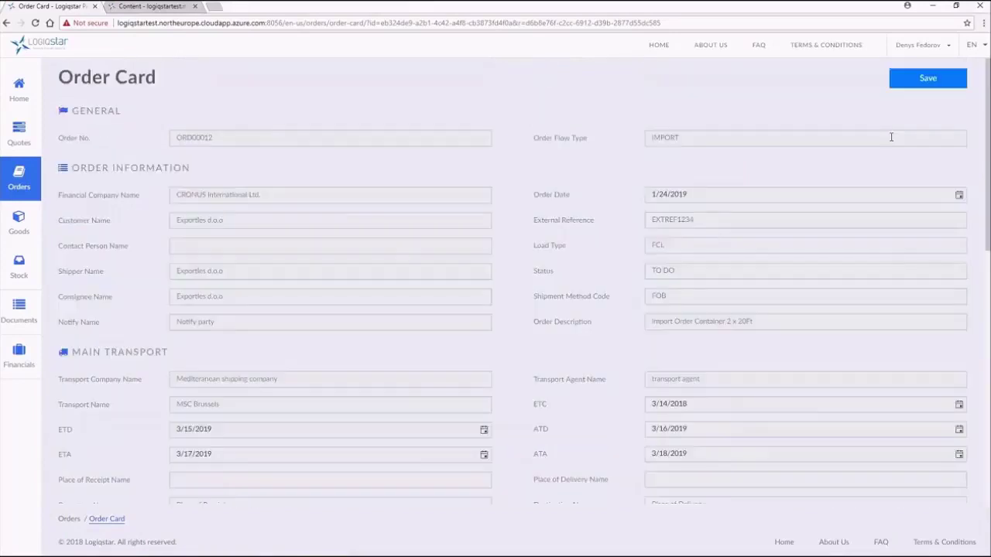
{"action": "left_click", "coordinate": [926, 81]}
{"action": "scroll", "coordinate": [646, 214], "scroll_direction": "down", "scroll_amount": 15}
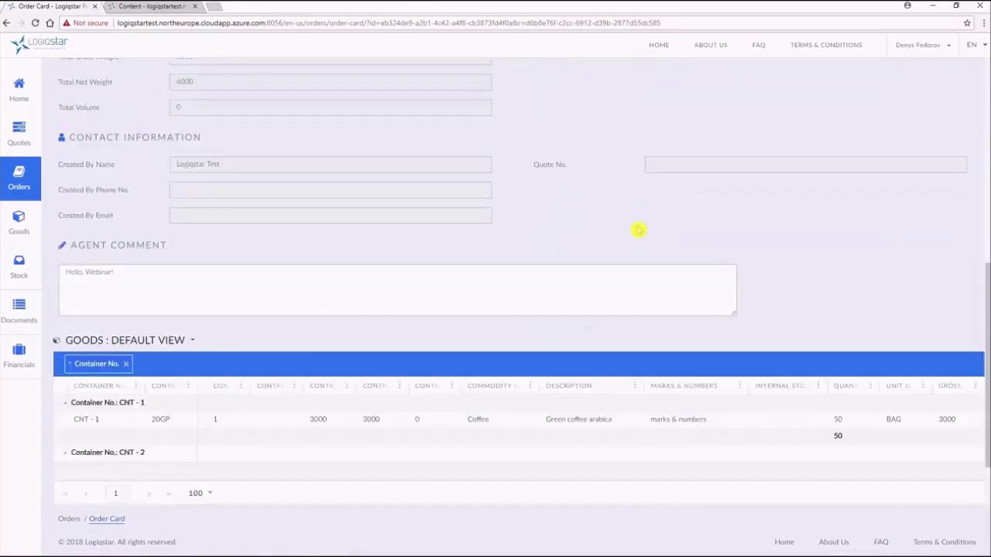
- Start a new document from the Order Card's Documents list and set its document type to CMR
{"action": "scroll", "coordinate": [638, 229], "scroll_direction": "down", "scroll_amount": 3}
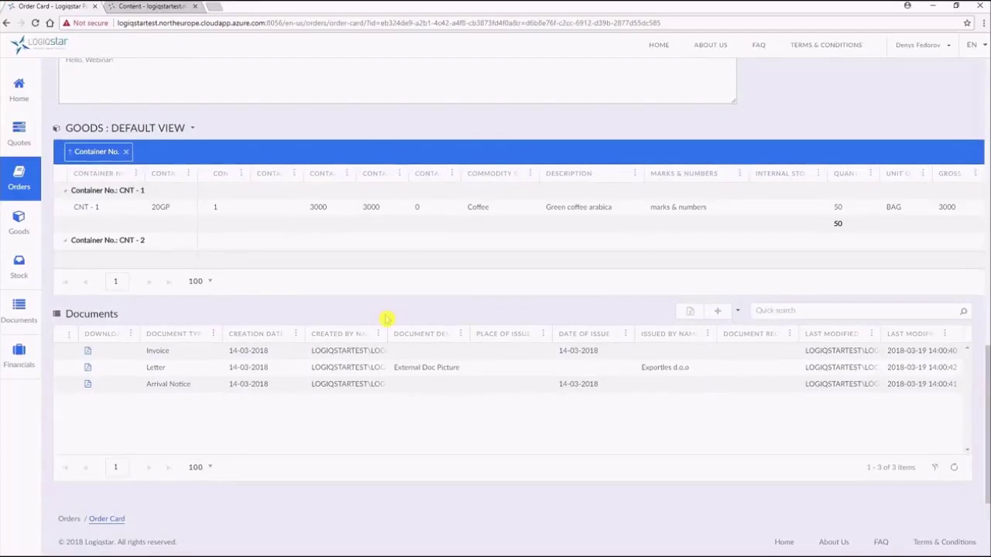
{"action": "left_click", "coordinate": [446, 386]}
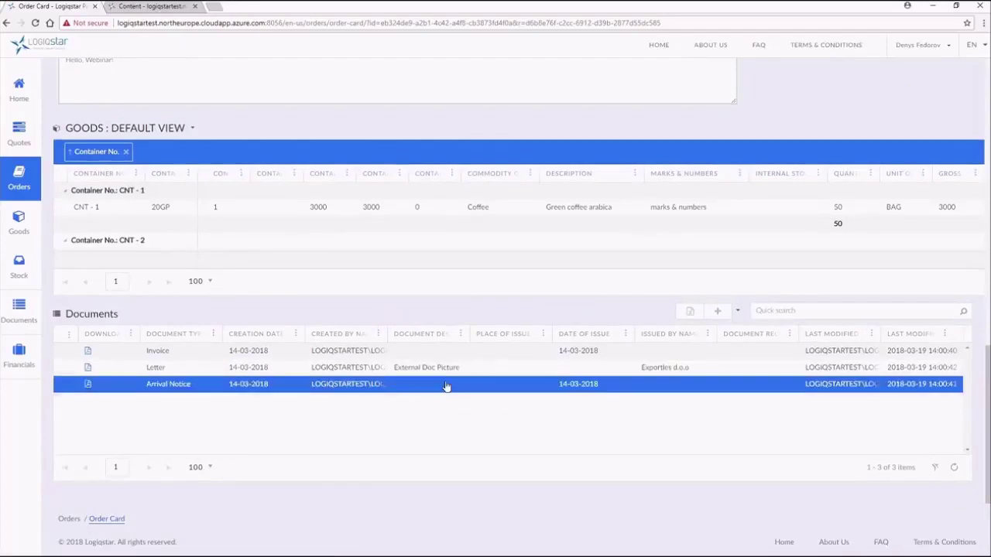
{"action": "left_click", "coordinate": [520, 324]}
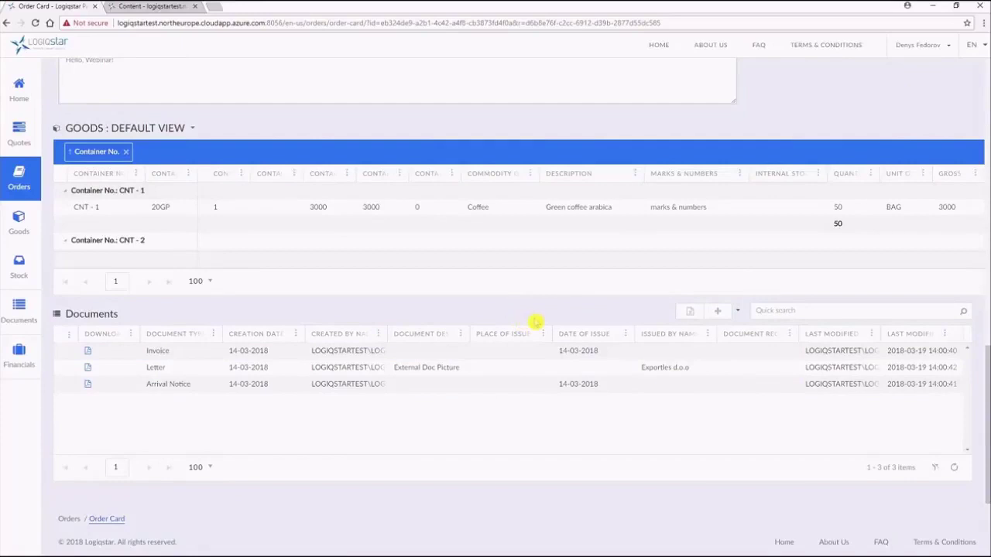
{"action": "left_click", "coordinate": [718, 312]}
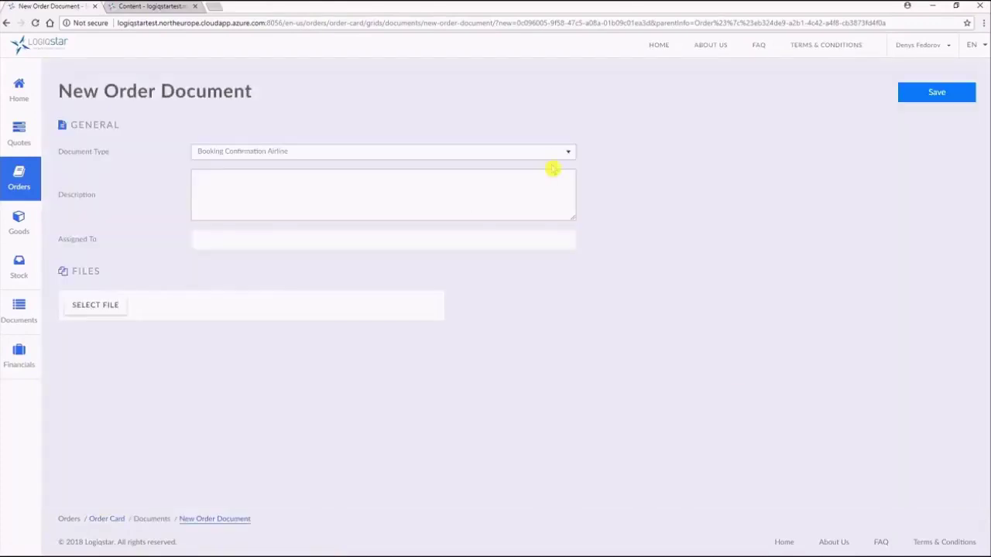
{"action": "left_click", "coordinate": [571, 153]}
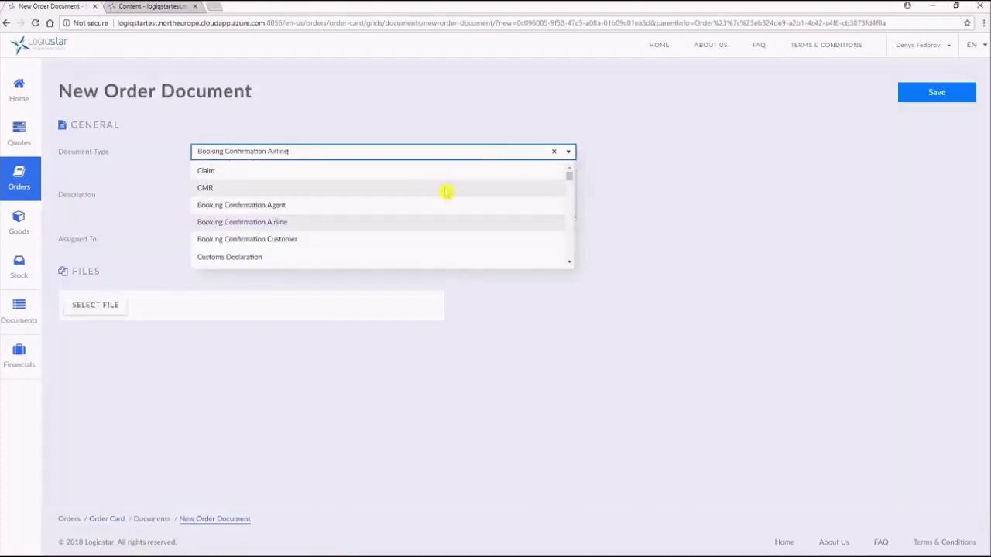
{"action": "left_click", "coordinate": [441, 190]}
- Enter "CMR (Webinar)" as the document description and assign the document to Antarcticopy
{"action": "left_click", "coordinate": [426, 194]}
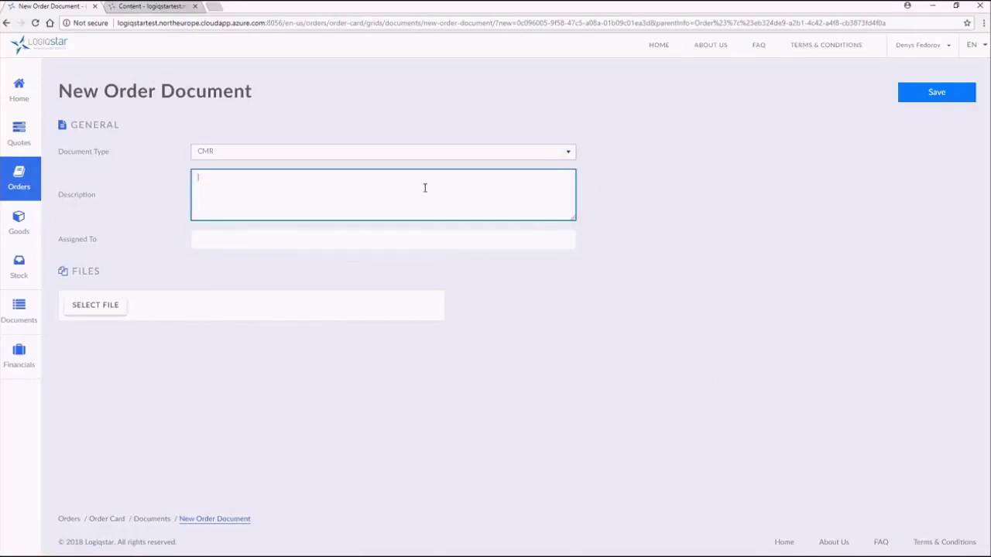
{"action": "type", "text": "CMR (Webinar"}
{"action": "left_click", "coordinate": [472, 244]}
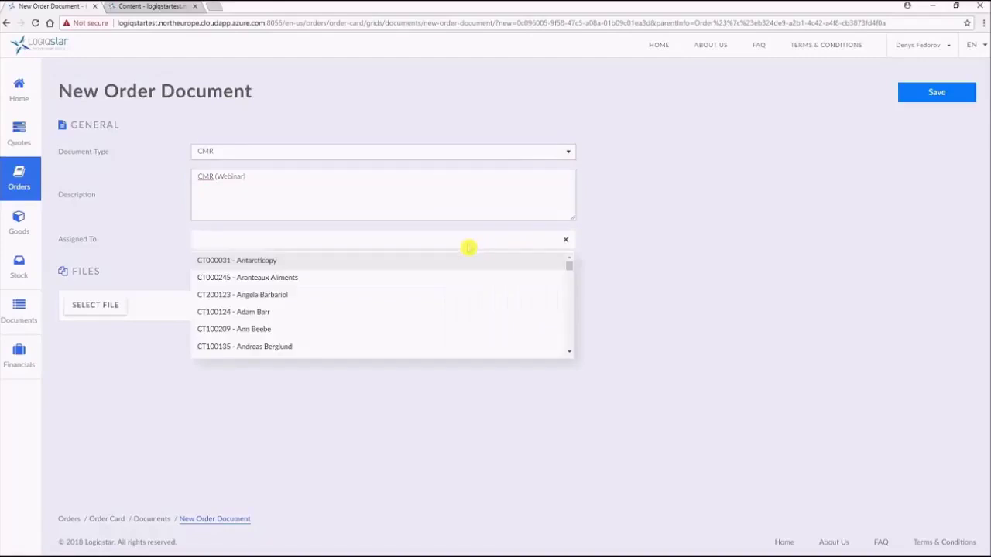
{"action": "left_click", "coordinate": [329, 261]}
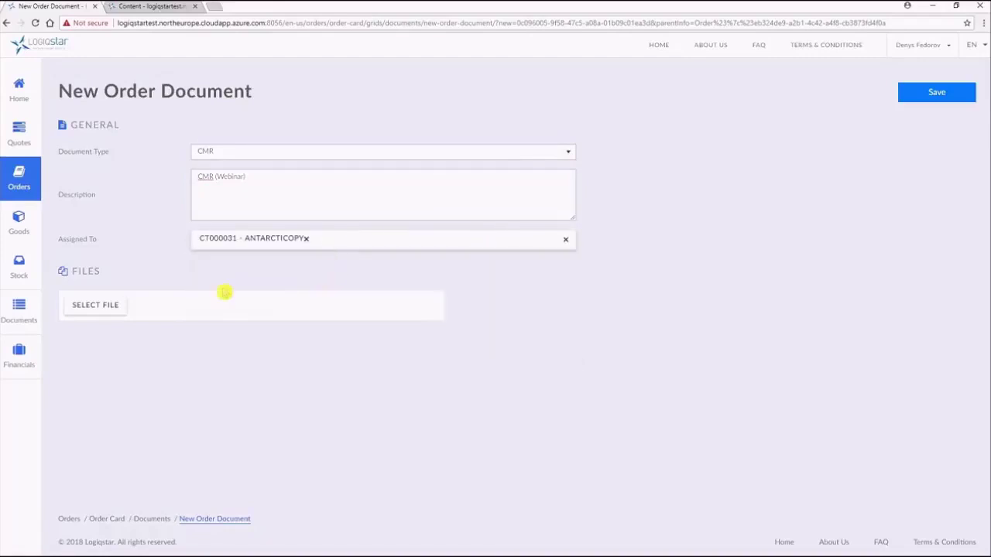
- Attach the CMR PDF from the Desktop's Webinar folder and save the new order document
{"action": "left_click", "coordinate": [101, 307]}
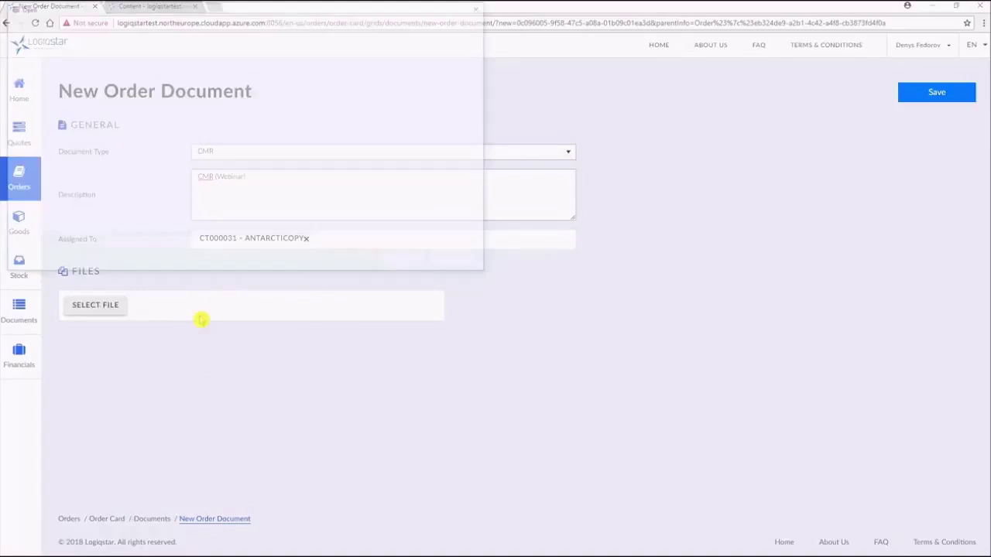
{"action": "left_click", "coordinate": [46, 127]}
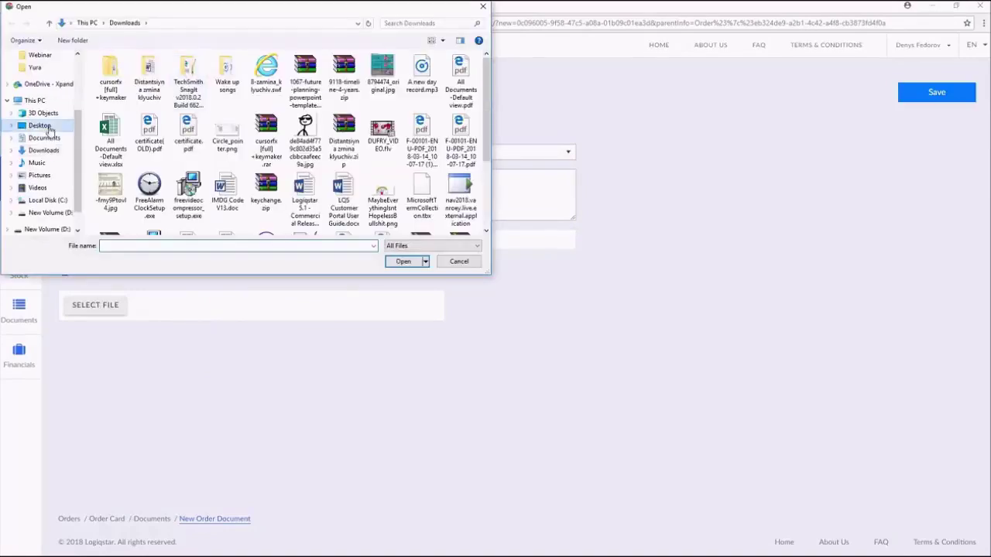
{"action": "double_click", "coordinate": [121, 93]}
{"action": "left_click", "coordinate": [126, 70]}
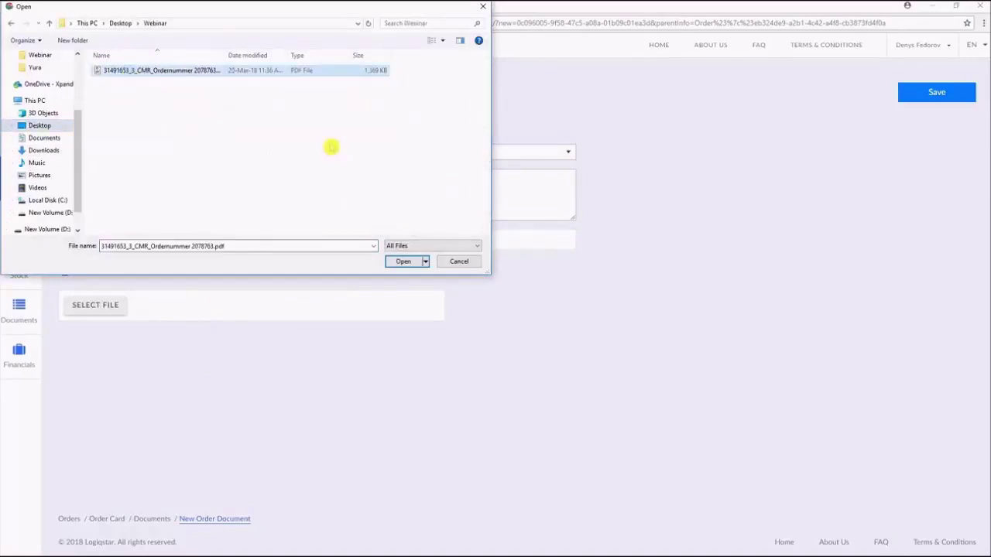
{"action": "left_click", "coordinate": [405, 263]}
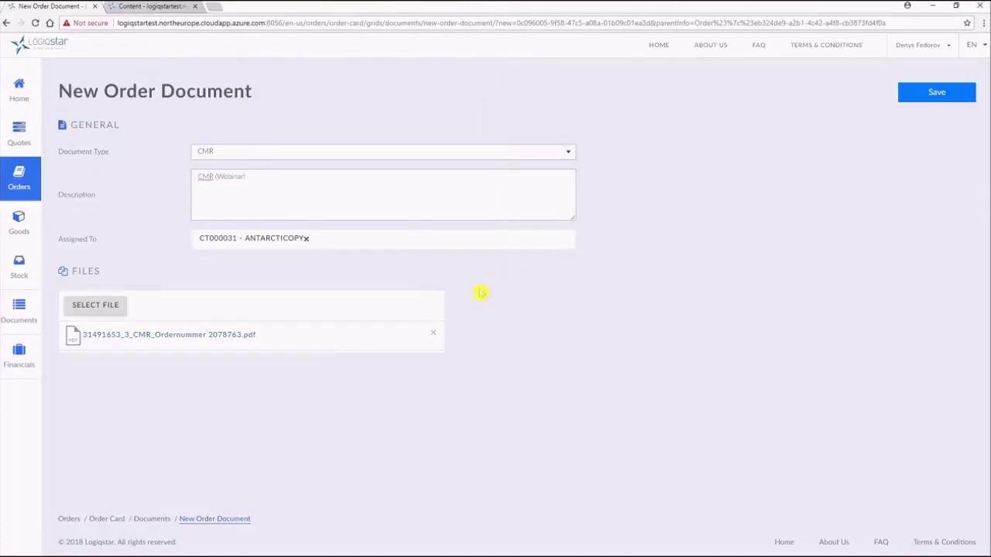
{"action": "left_click", "coordinate": [964, 93]}
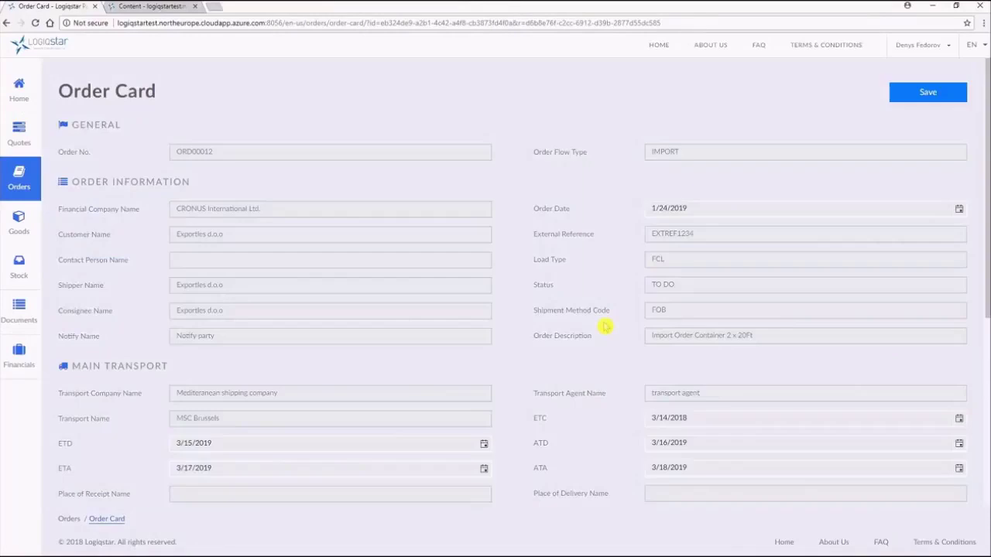
- Locate the added CMR document in the Order Card's Documents list and examine its row and delete option
{"action": "scroll", "coordinate": [484, 313], "scroll_direction": "down", "scroll_amount": 10}
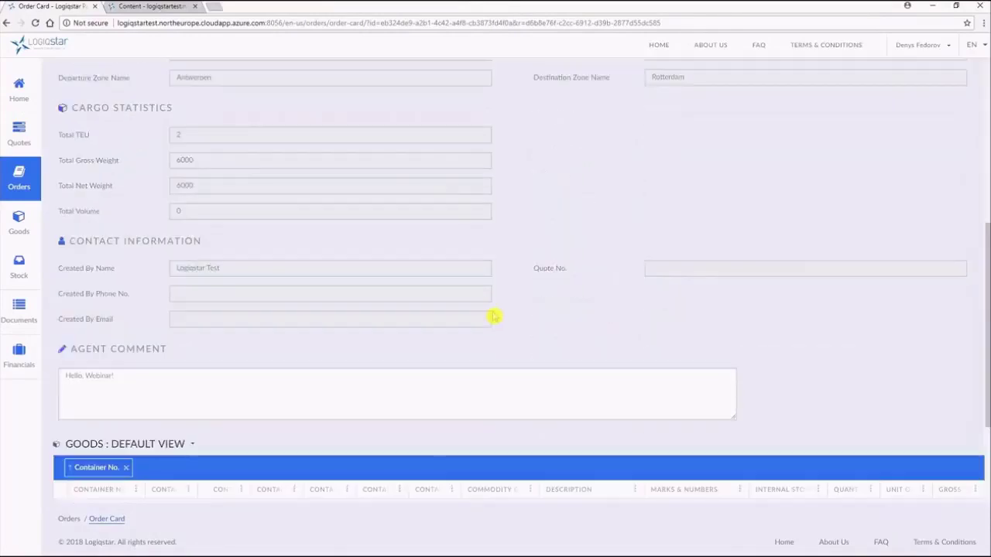
{"action": "scroll", "coordinate": [512, 316], "scroll_direction": "down", "scroll_amount": 1}
{"action": "left_click", "coordinate": [348, 402]}
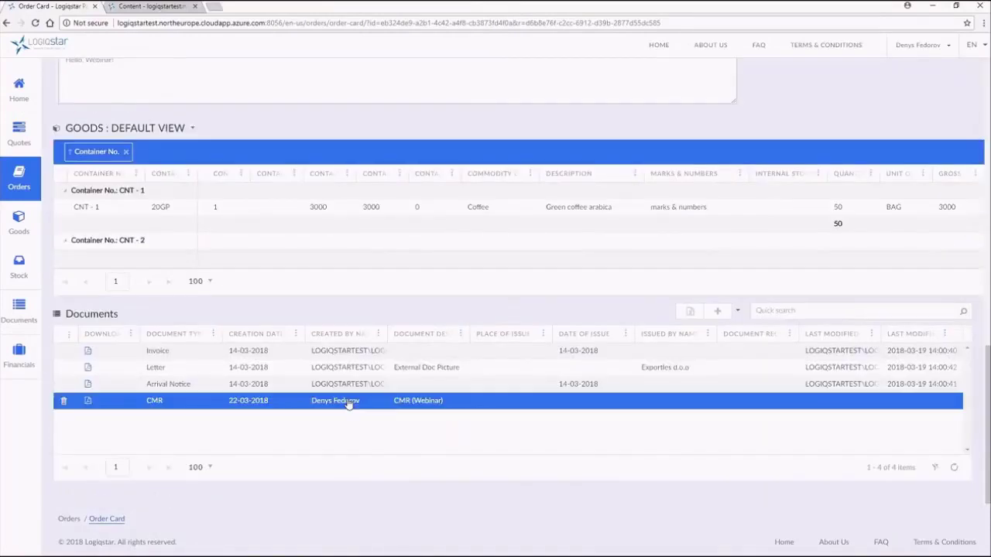
{"action": "left_click", "coordinate": [63, 407]}
{"action": "left_click", "coordinate": [67, 408]}
{"action": "left_click", "coordinate": [64, 407]}
{"action": "left_click", "coordinate": [64, 409]}
{"action": "left_click", "coordinate": [64, 407]}
{"action": "left_click", "coordinate": [74, 411]}
- Compare the CMR row with the Arrival Notice, Letter and Invoice rows in the Documents list
{"action": "left_click", "coordinate": [194, 387]}
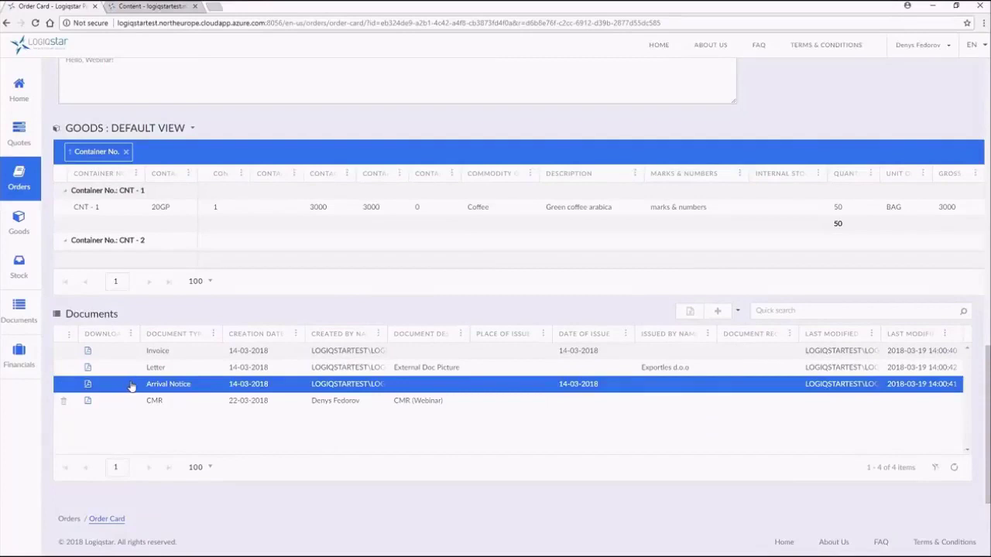
{"action": "left_click", "coordinate": [160, 369]}
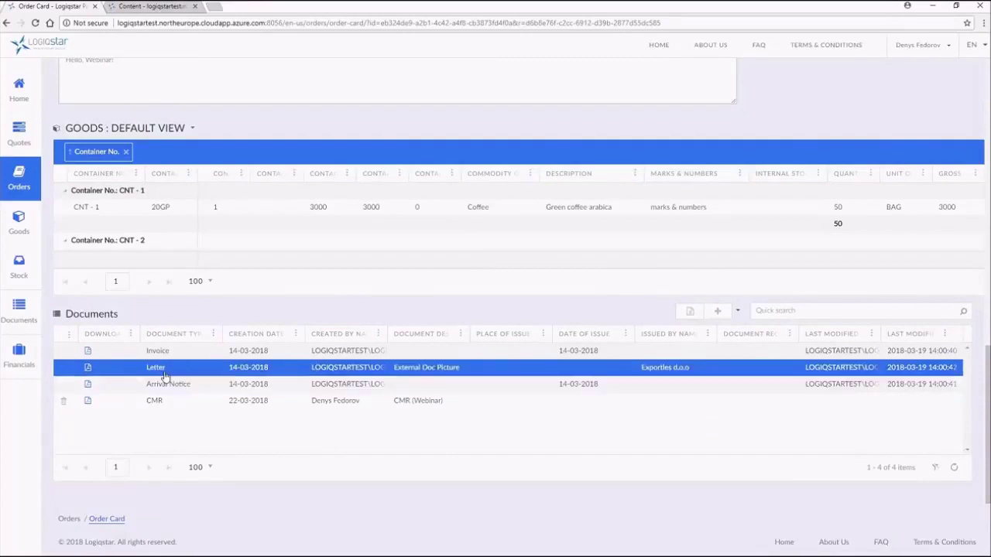
{"action": "left_click", "coordinate": [151, 352]}
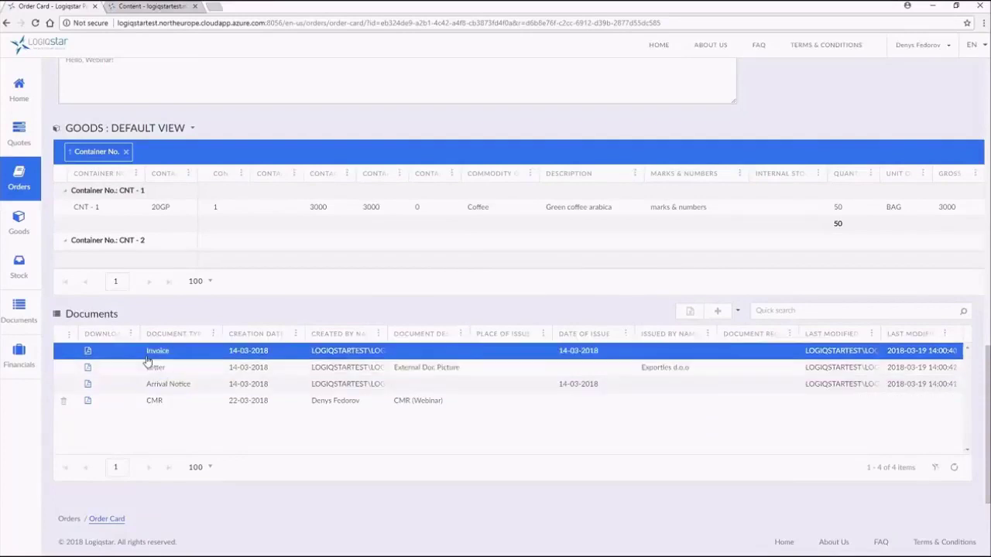
{"action": "left_click", "coordinate": [477, 365]}
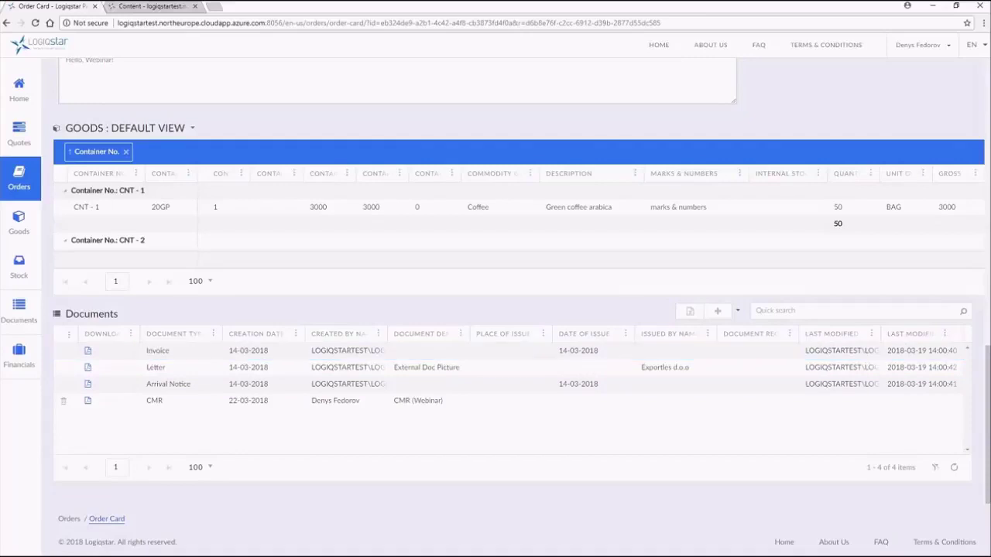
{"action": "left_click", "coordinate": [421, 309]}
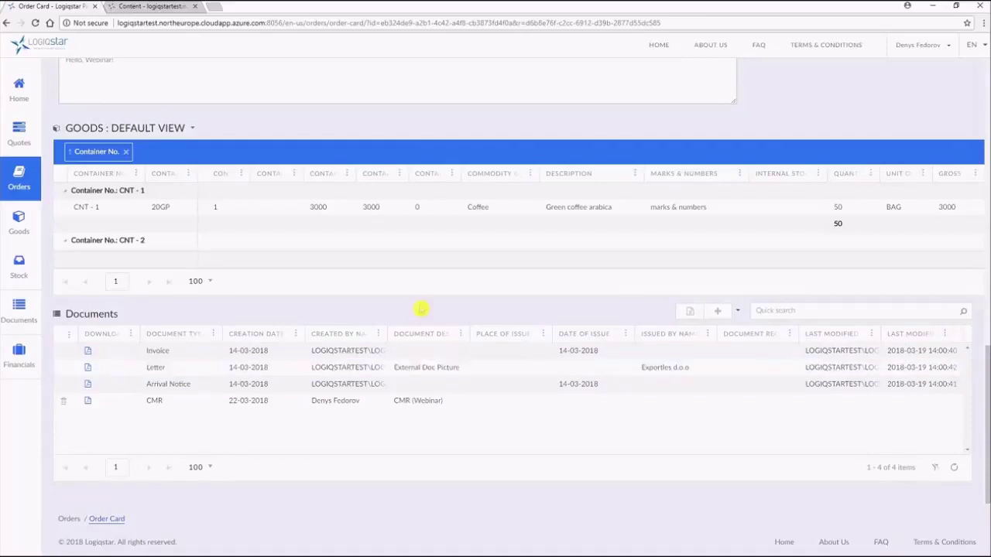
{"action": "scroll", "coordinate": [422, 309], "scroll_direction": "up", "scroll_amount": 3}
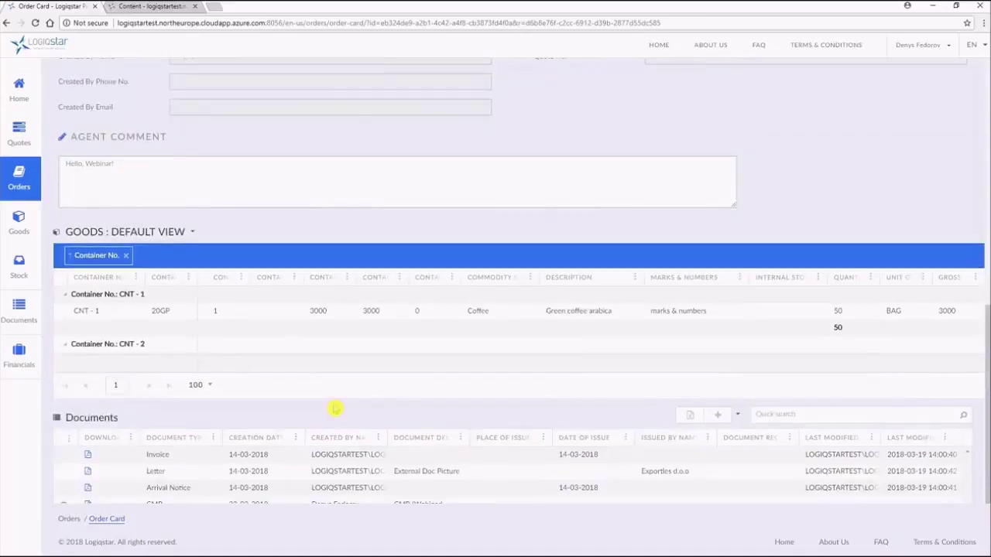
{"action": "scroll", "coordinate": [335, 408], "scroll_direction": "down", "scroll_amount": 3}
{"action": "left_click", "coordinate": [336, 401]}
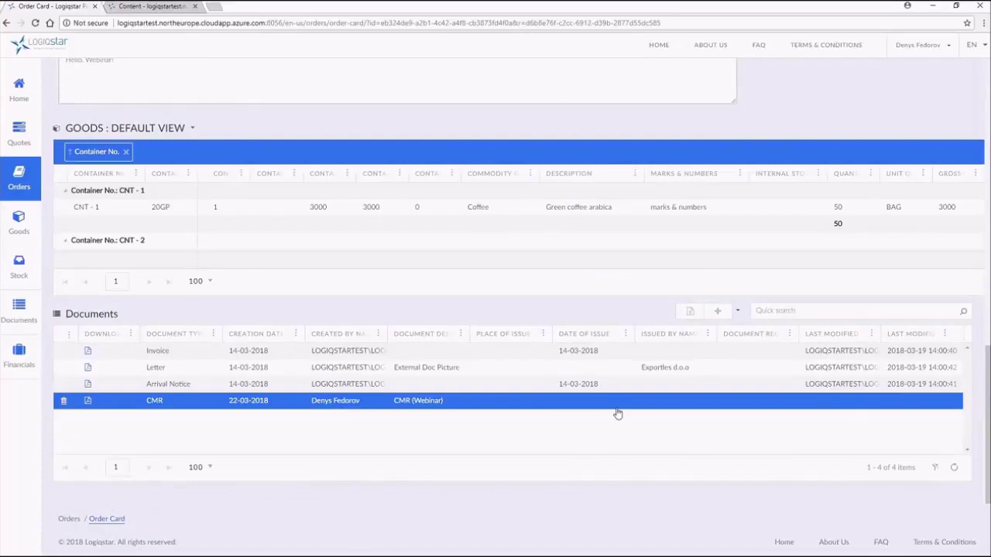
{"action": "left_click", "coordinate": [630, 386]}
{"action": "left_click", "coordinate": [629, 386], "text": "ctrl"}
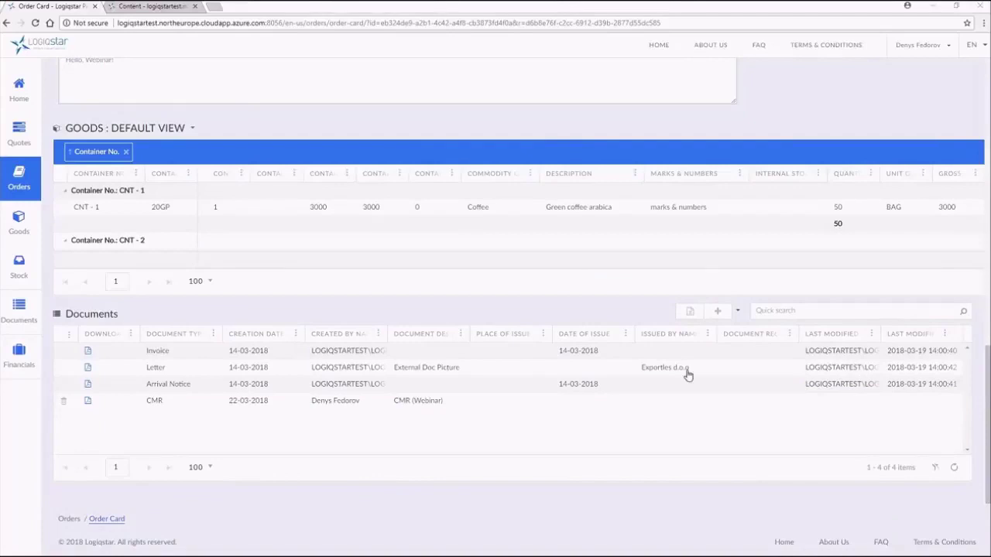
{"action": "left_click", "coordinate": [670, 386]}
{"action": "left_click", "coordinate": [596, 318]}
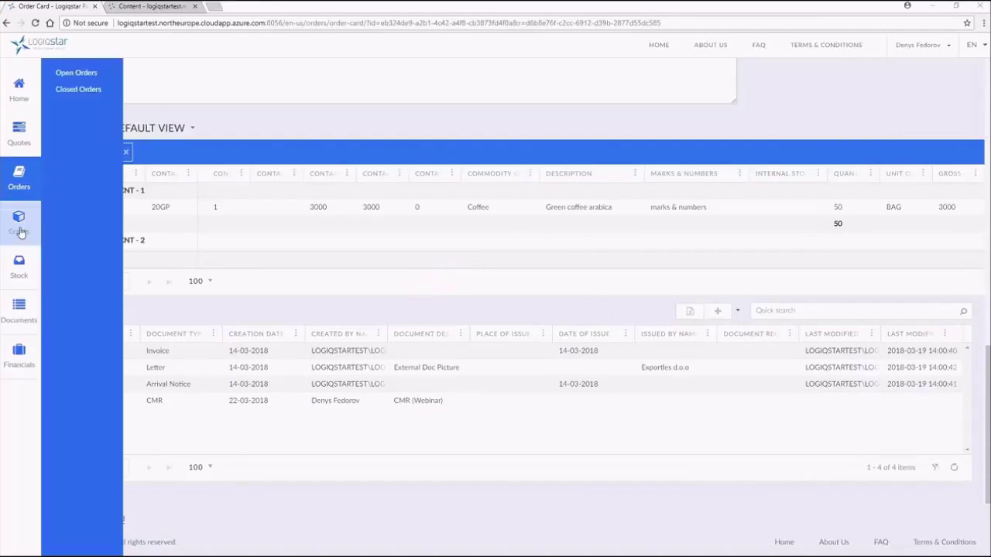
{"action": "mouse_move", "coordinate": [18, 302]}
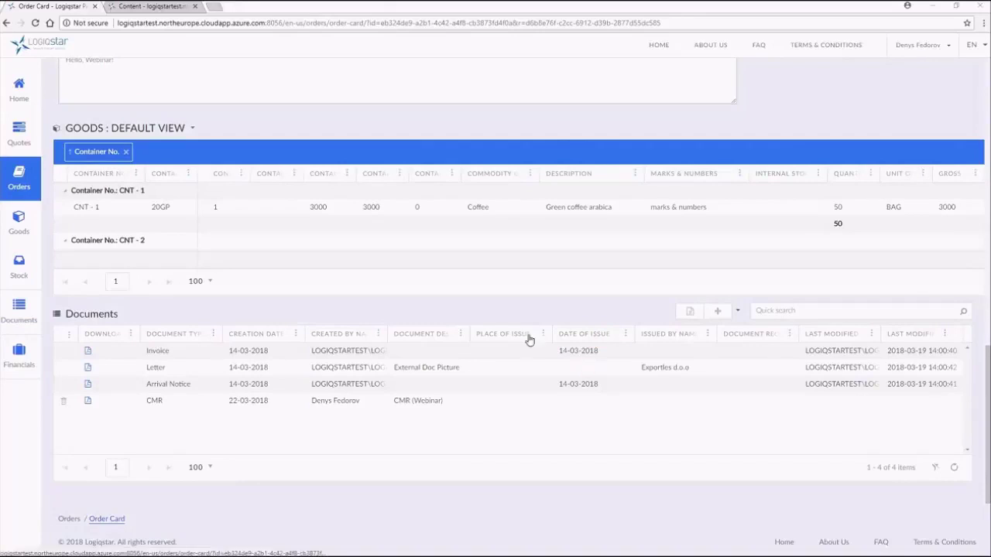
- Return to the Orders list in its default view and look through the listed orders
{"action": "left_click", "coordinate": [12, 178]}
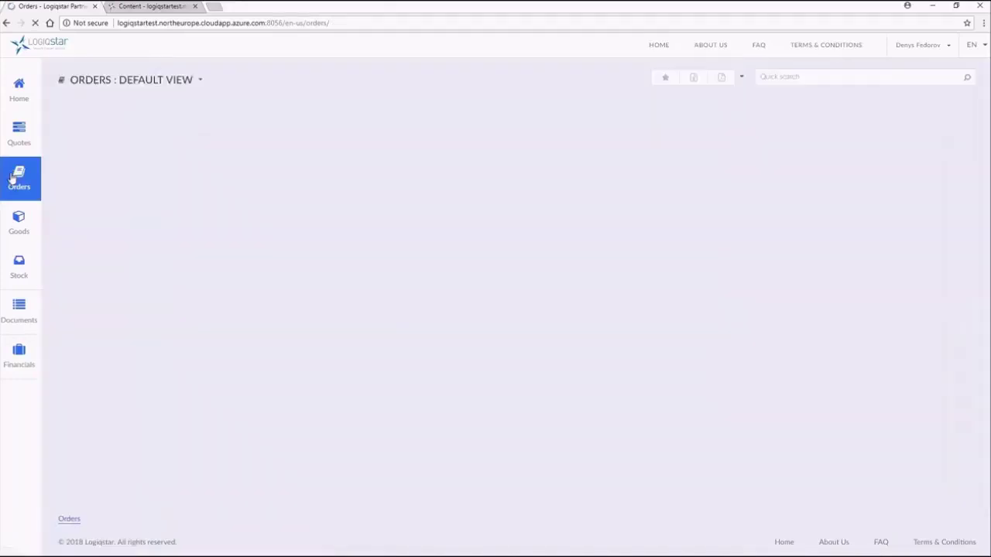
{"action": "left_click", "coordinate": [165, 209]}
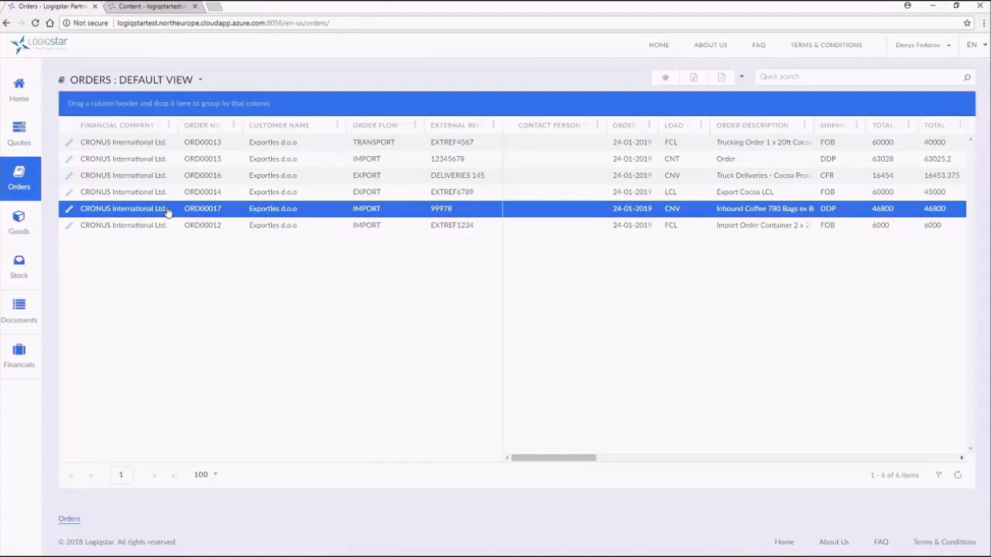
{"action": "left_click", "coordinate": [132, 193]}
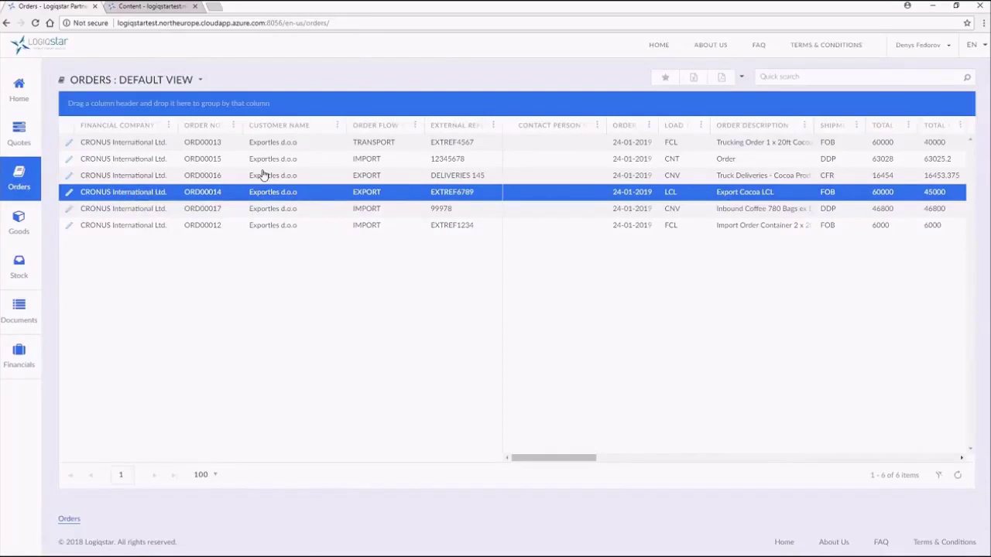
{"action": "left_click", "coordinate": [426, 159]}
{"action": "left_click", "coordinate": [415, 139]}
{"action": "left_click", "coordinate": [423, 226]}
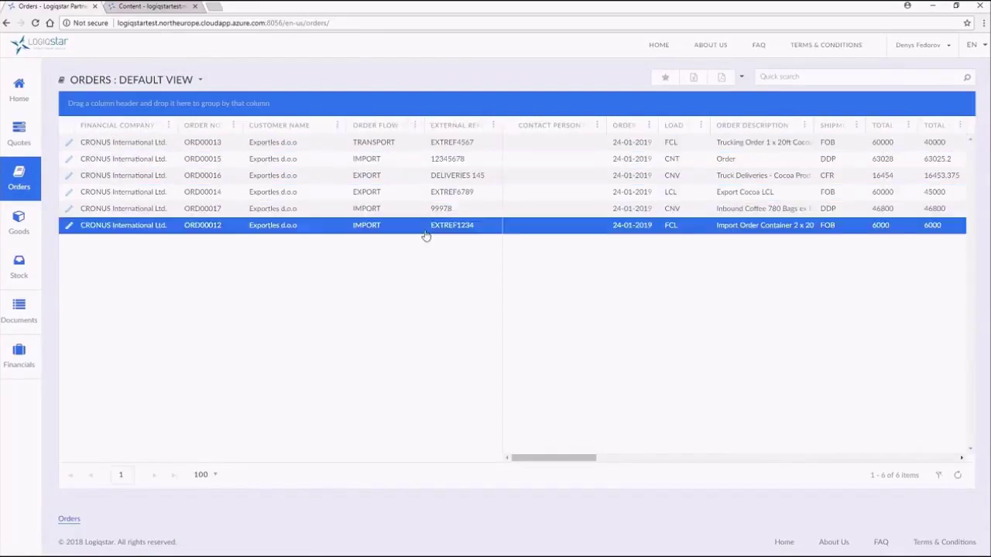
{"action": "left_click", "coordinate": [425, 227]}
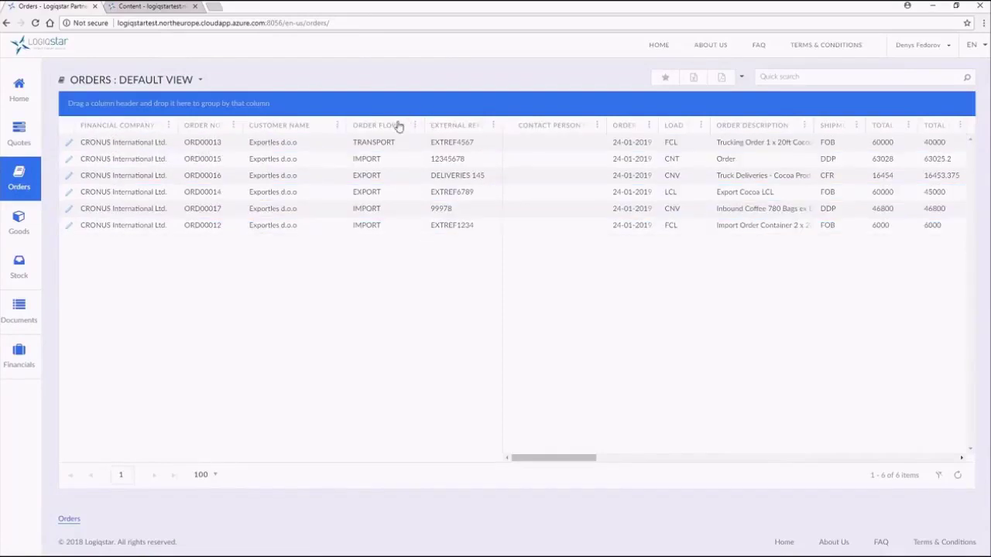
- Sort the orders by Customer Name, first in descending and finally in ascending order
{"action": "left_click", "coordinate": [337, 126]}
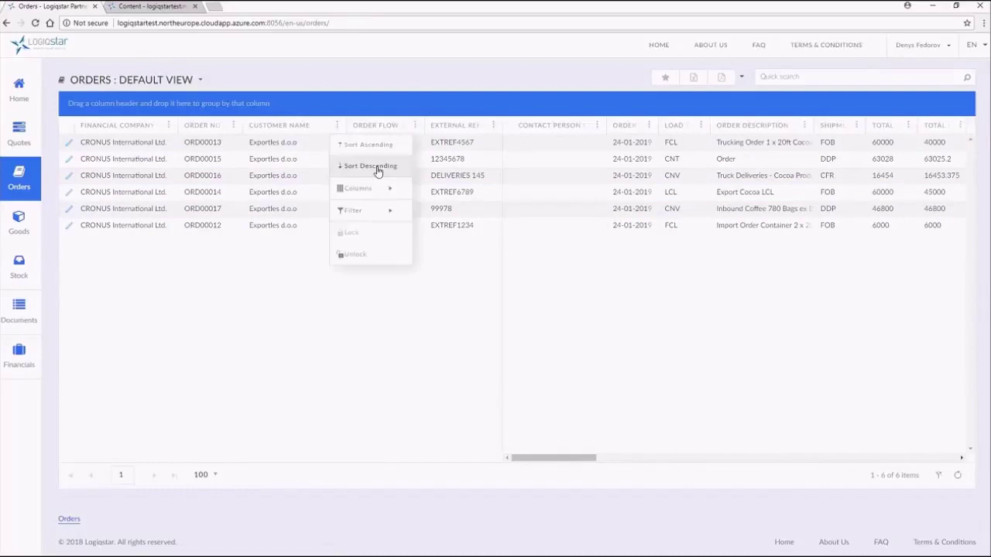
{"action": "left_click", "coordinate": [377, 166]}
{"action": "left_click", "coordinate": [337, 125]}
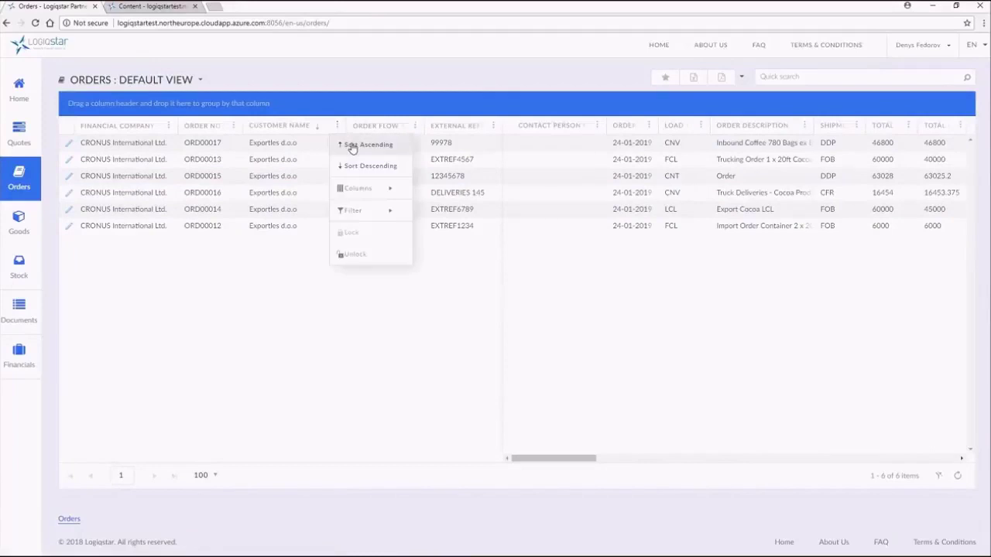
{"action": "left_click", "coordinate": [352, 146]}
- Hide the Order Description and Shipment Method columns in the Orders list and show them again
{"action": "left_click", "coordinate": [339, 126]}
{"action": "mouse_move", "coordinate": [356, 188]}
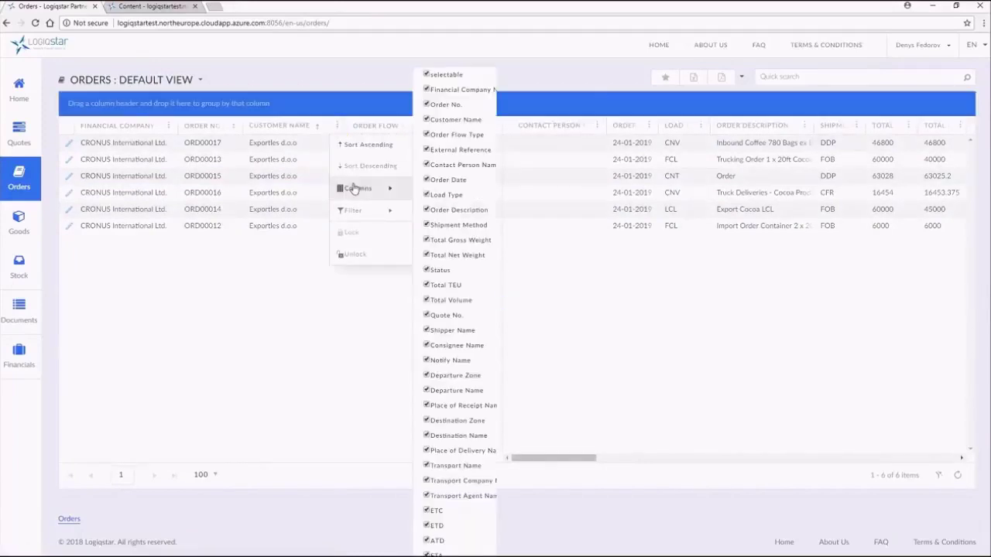
{"action": "left_click", "coordinate": [426, 217]}
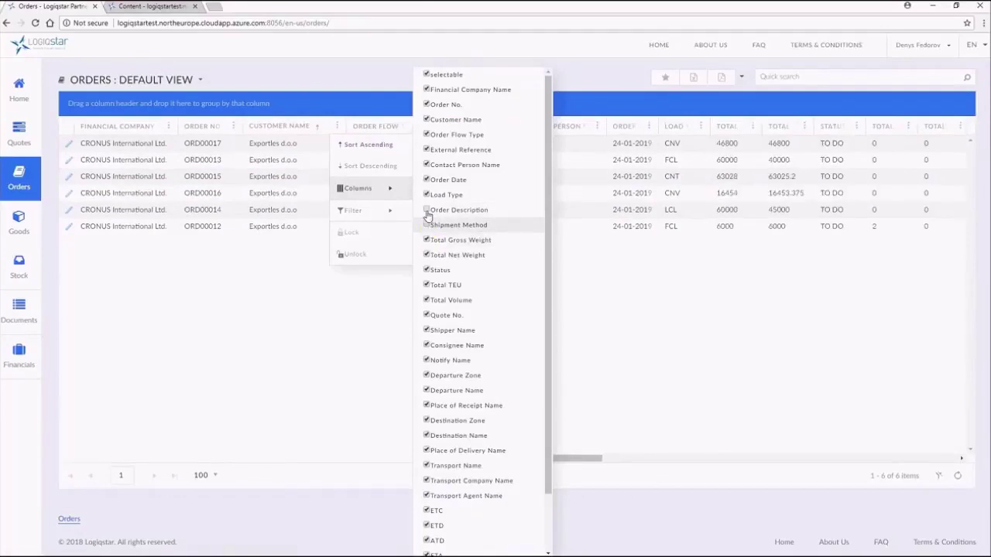
{"action": "left_click", "coordinate": [428, 214]}
- Review the filter and lock options available for the Customer Name column in the Orders list
{"action": "mouse_move", "coordinate": [387, 210]}
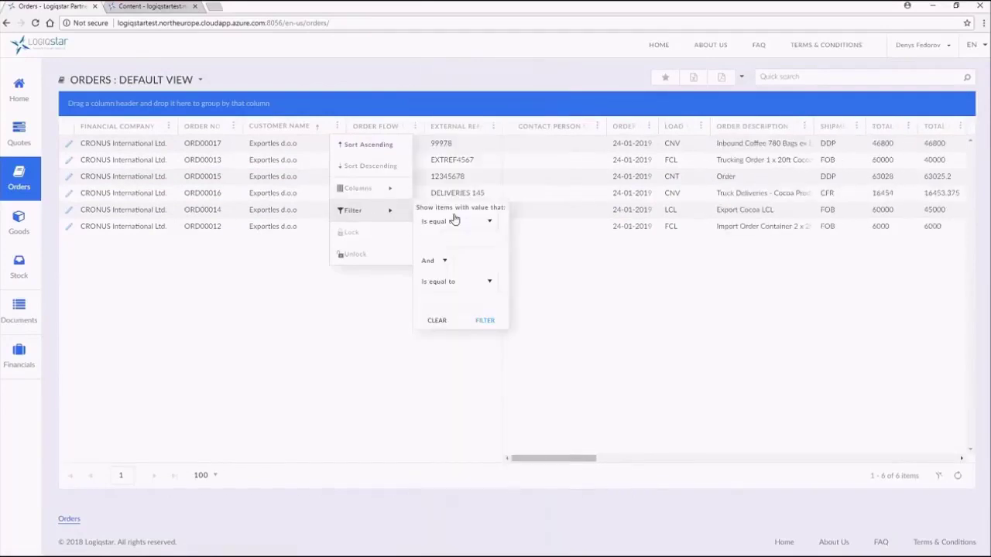
{"action": "left_click", "coordinate": [380, 248]}
{"action": "left_click", "coordinate": [351, 240]}
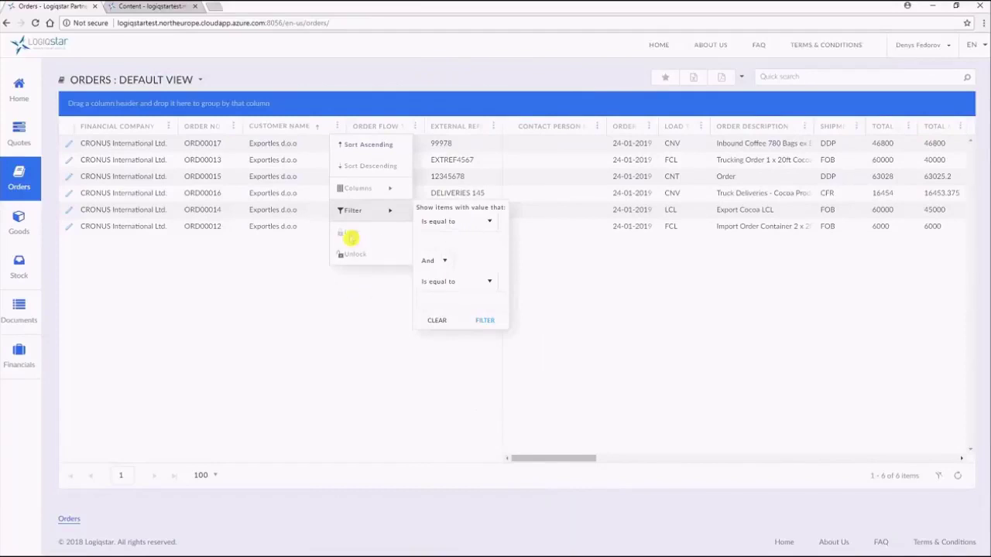
{"action": "left_click", "coordinate": [335, 296]}
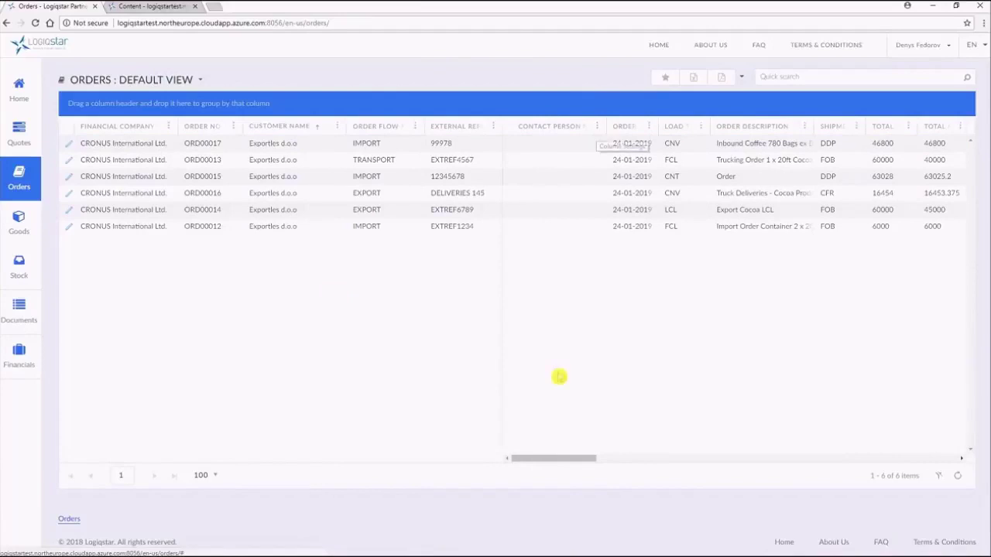
- Lock the Order Date column in the Orders list and check it against the other columns
{"action": "left_click_drag", "start_coordinate": [564, 459], "coordinate": [589, 457]}
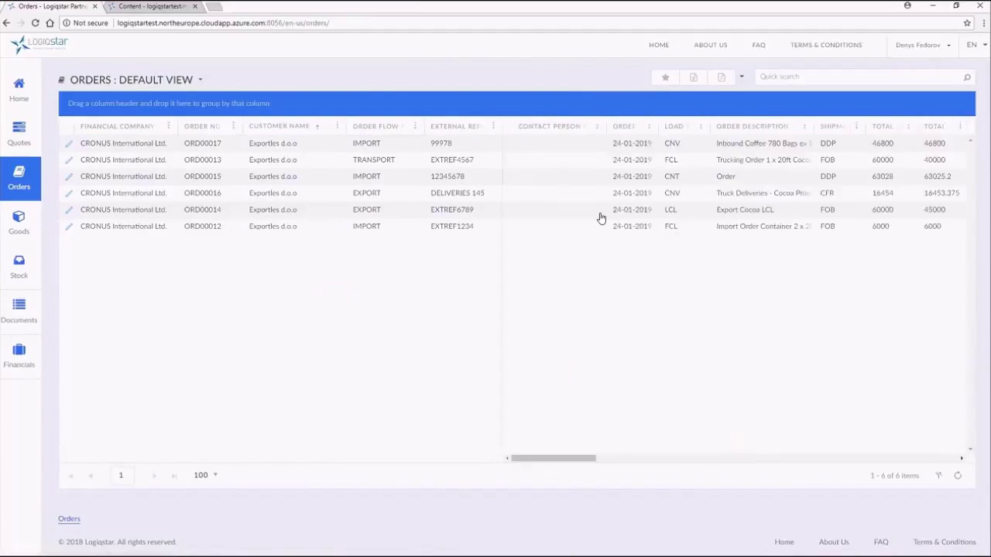
{"action": "left_click", "coordinate": [651, 130]}
{"action": "left_click", "coordinate": [660, 234]}
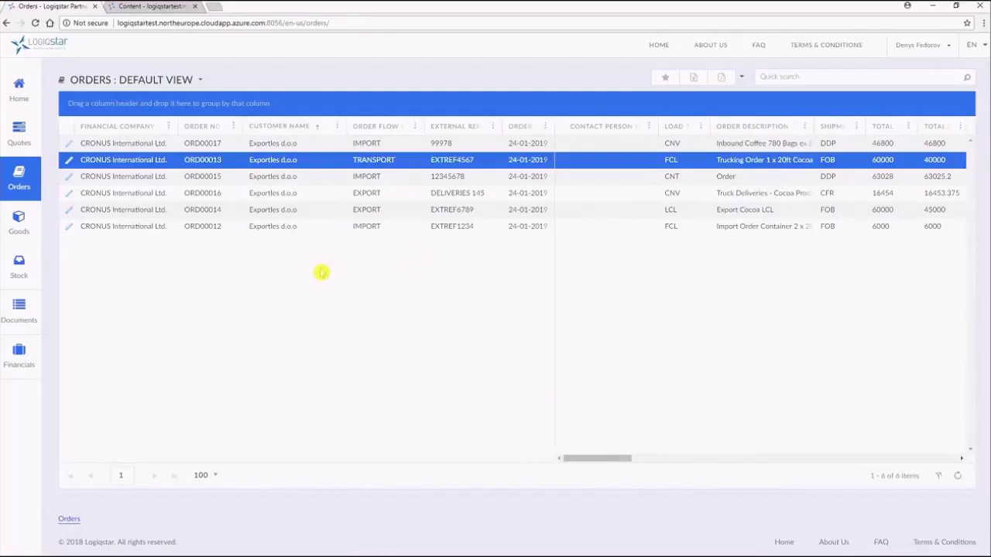
{"action": "left_click_drag", "start_coordinate": [595, 457], "coordinate": [788, 458]}
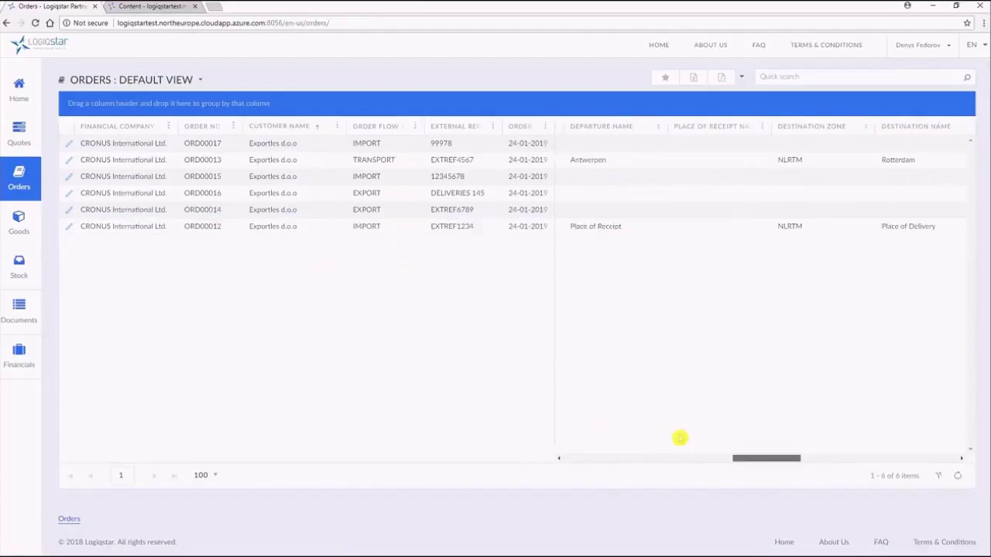
{"action": "scroll", "coordinate": [679, 439], "scroll_direction": "left", "scroll_amount": 5}
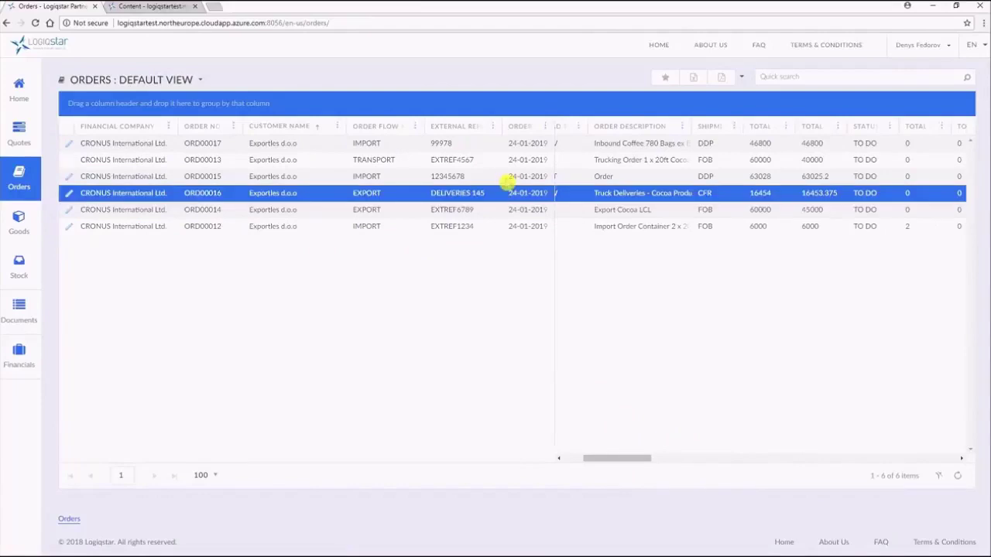
{"action": "left_click", "coordinate": [509, 149]}
{"action": "left_click", "coordinate": [497, 160]}
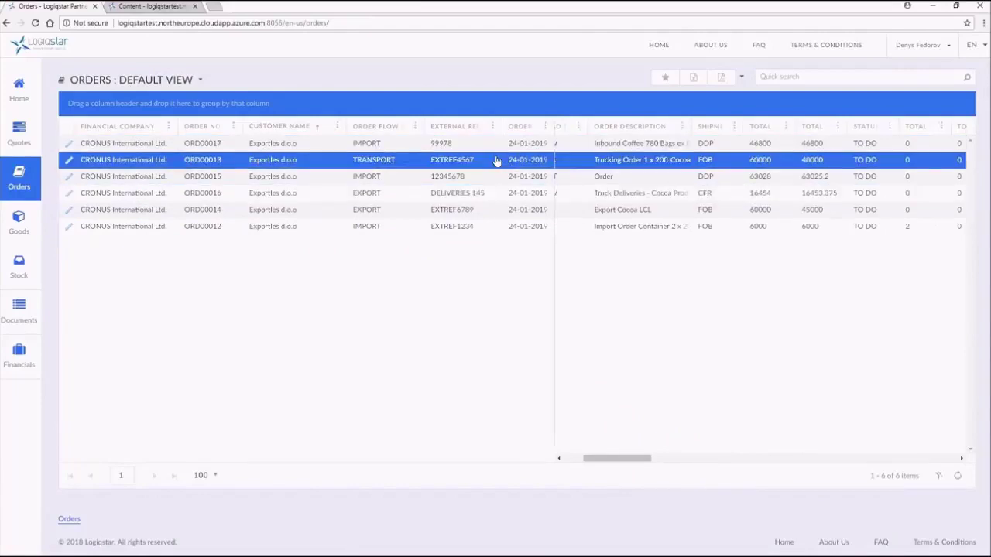
{"action": "left_click", "coordinate": [431, 210]}
{"action": "left_click", "coordinate": [707, 176]}
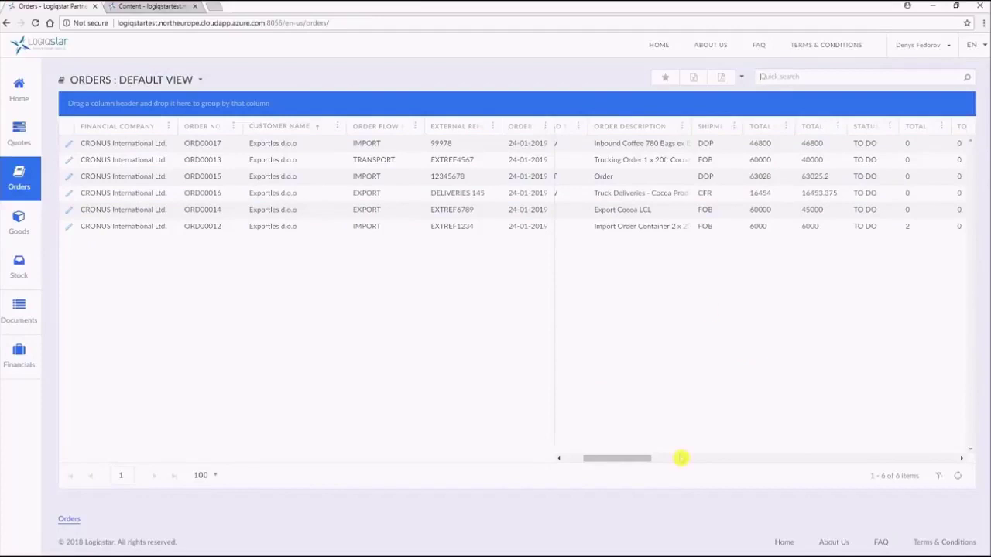
- Quick-search the orders for "cocoa", review the matching orders, and clear the search again
{"action": "left_click_drag", "start_coordinate": [635, 458], "coordinate": [604, 462]}
{"action": "left_click", "coordinate": [788, 229]}
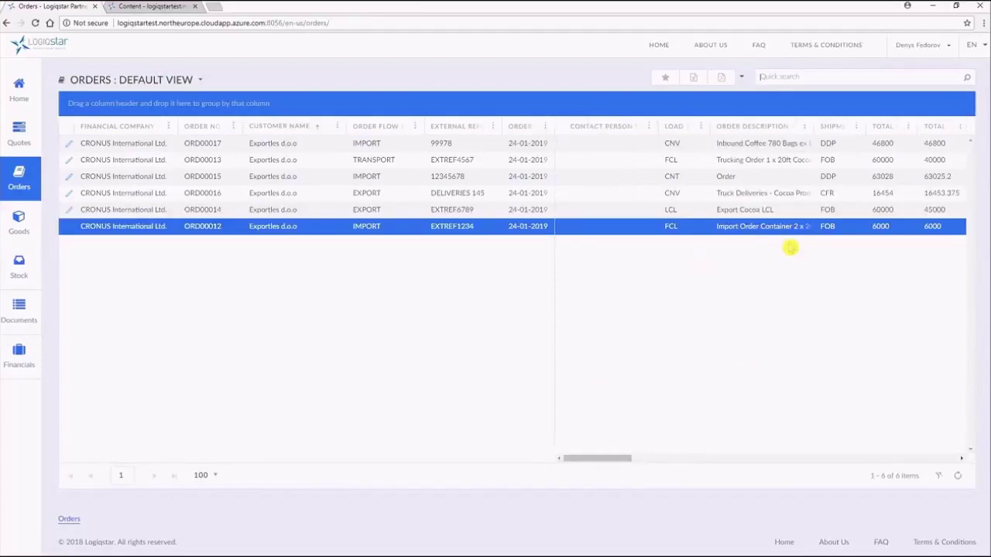
{"action": "left_click", "coordinate": [790, 247]}
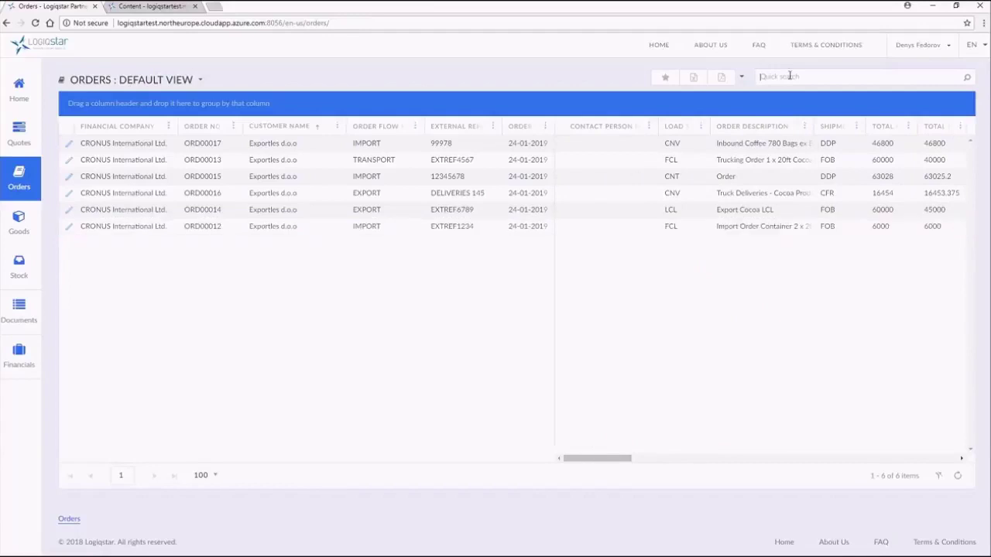
{"action": "left_click", "coordinate": [789, 76]}
{"action": "type", "text": "cocoa"}
{"action": "key", "text": "Return"}
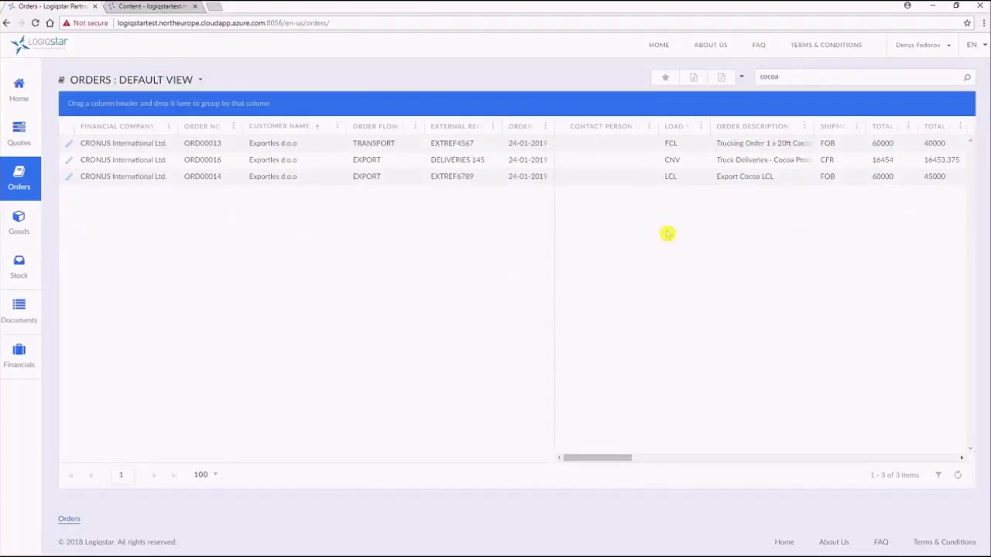
{"action": "left_click", "coordinate": [298, 176]}
{"action": "key", "text": "BackSpace"}
{"action": "key", "text": "BackSpace"}
{"action": "key", "text": "BackSpace"}
{"action": "key", "text": "BackSpace"}
{"action": "key", "text": "BackSpace"}
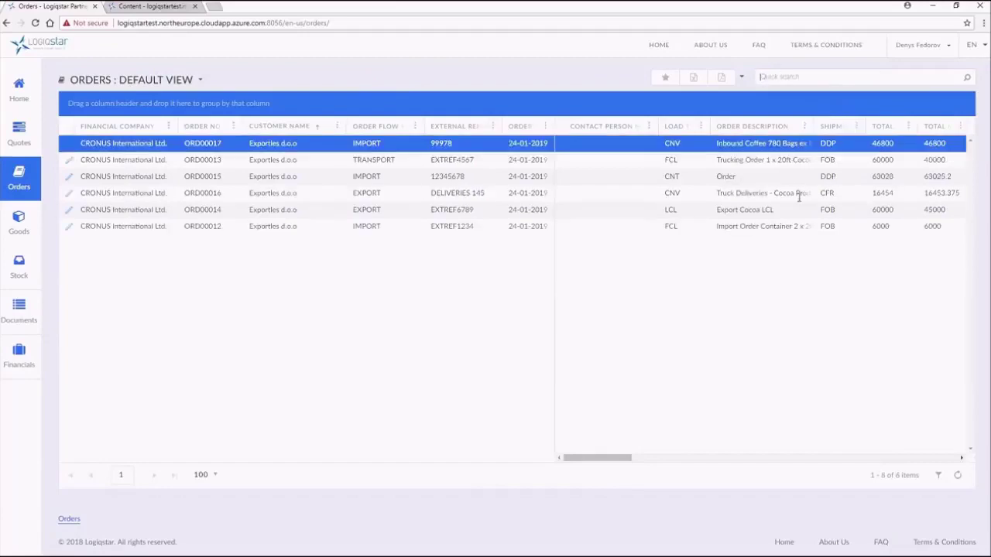
{"action": "left_click", "coordinate": [659, 192]}
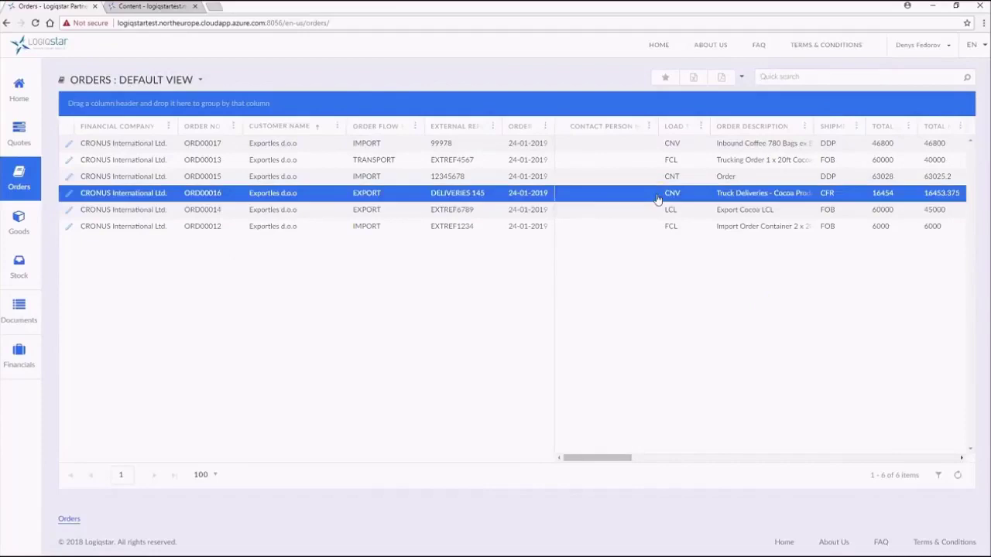
{"action": "left_click", "coordinate": [657, 210]}
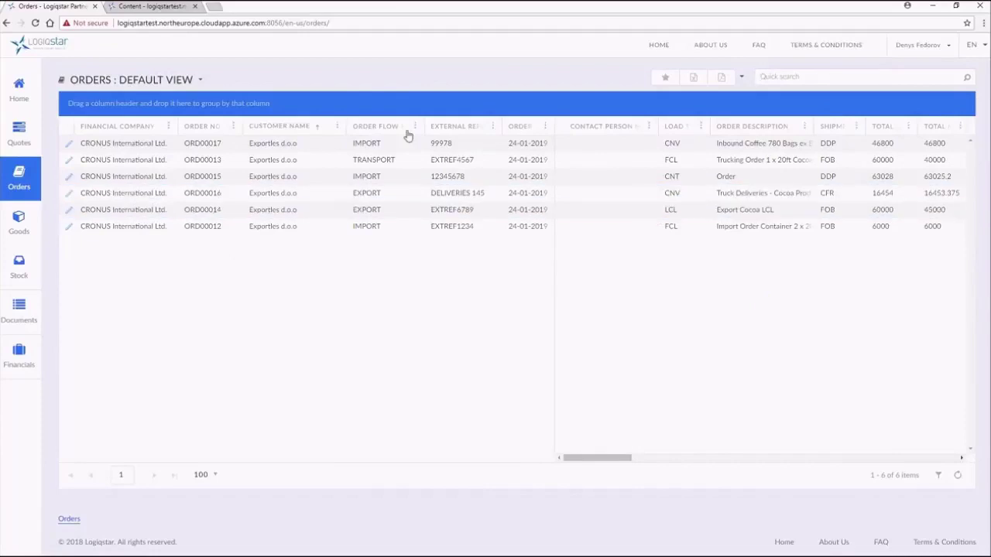
{"action": "left_click", "coordinate": [387, 143]}
{"action": "left_click", "coordinate": [493, 177]}
{"action": "left_click", "coordinate": [542, 144]}
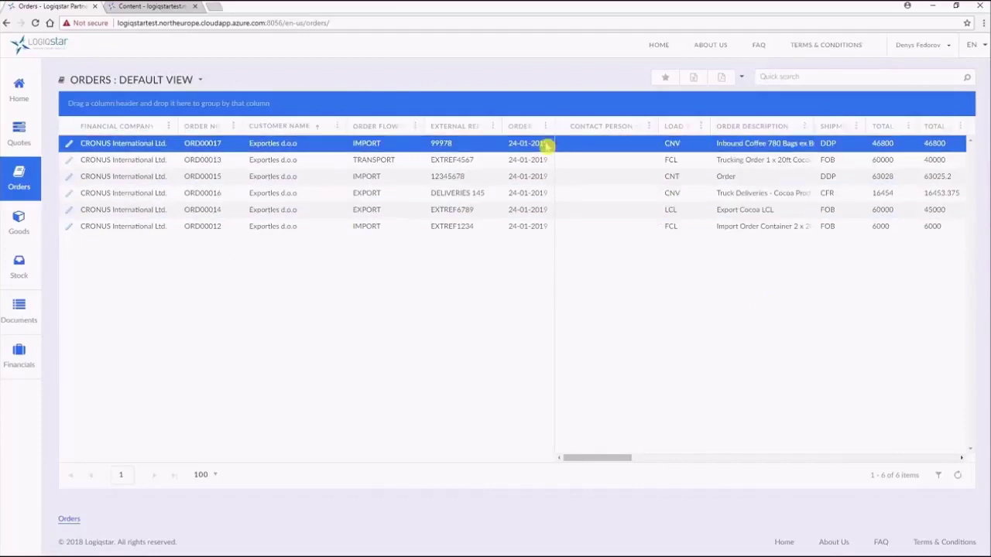
{"action": "left_click", "coordinate": [579, 210]}
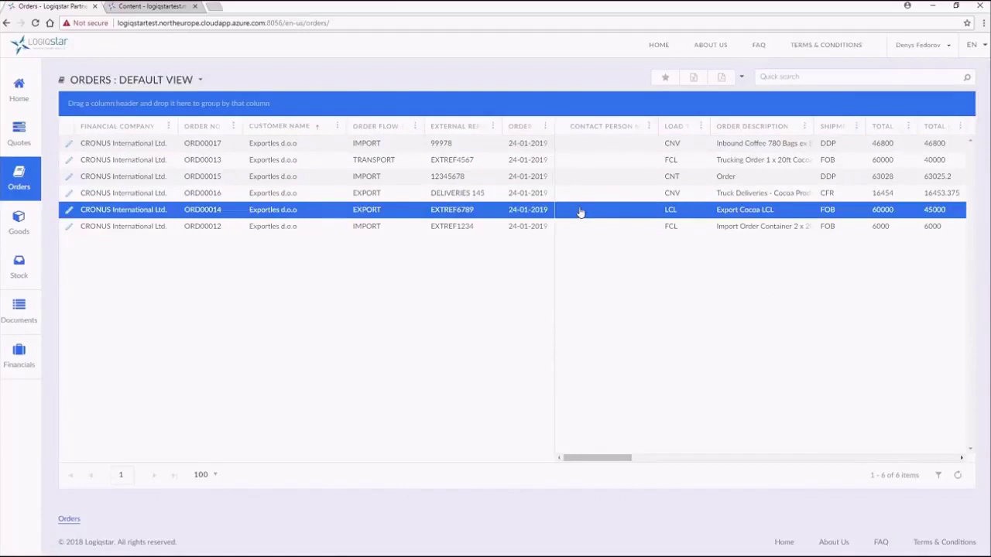
- Sort the orders by Order Flow Type in ascending order and move that column directly after Order Date
{"action": "left_click", "coordinate": [415, 128]}
{"action": "left_click", "coordinate": [438, 148]}
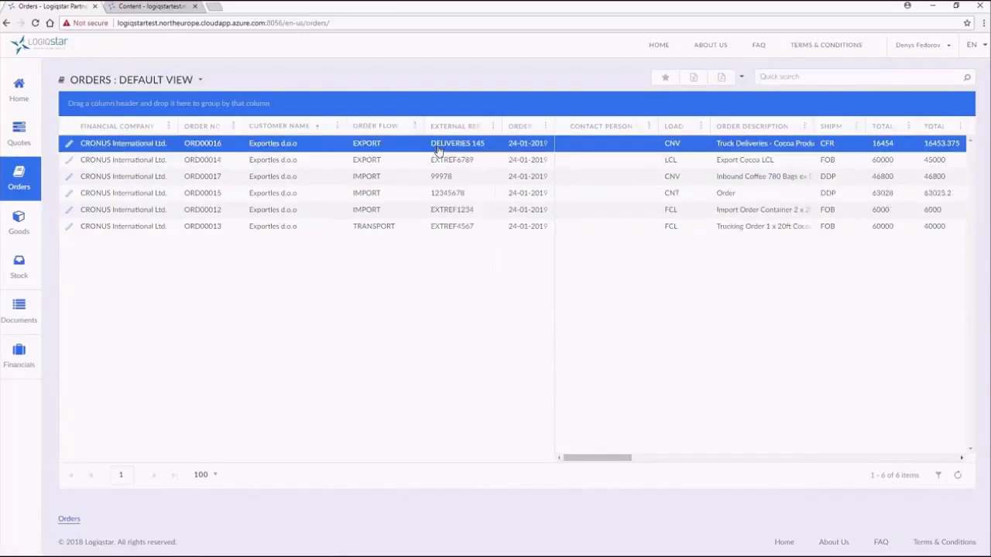
{"action": "left_click_drag", "start_coordinate": [469, 128], "coordinate": [412, 129]}
{"action": "left_click_drag", "start_coordinate": [471, 131], "coordinate": [548, 127]}
{"action": "left_click", "coordinate": [549, 142]}
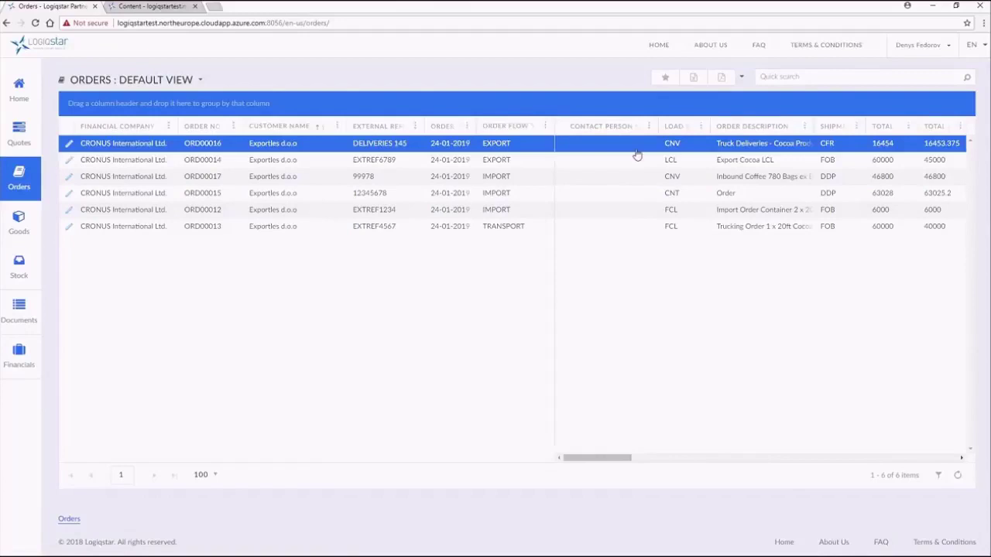
{"action": "left_click", "coordinate": [534, 180]}
{"action": "left_click", "coordinate": [573, 161]}
{"action": "left_click", "coordinate": [749, 213]}
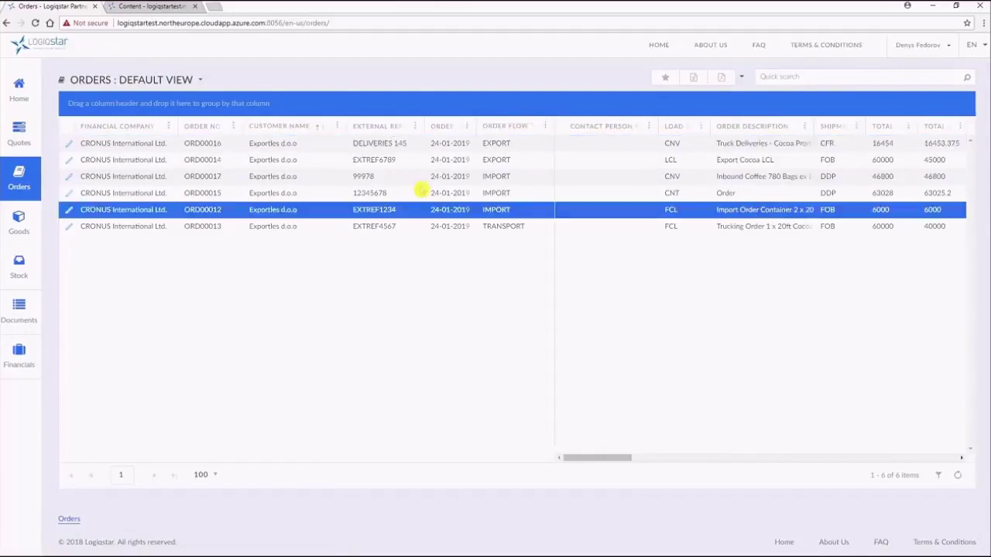
- Save the current Orders list layout as "My Personal View" and open that saved view
{"action": "left_click", "coordinate": [666, 79]}
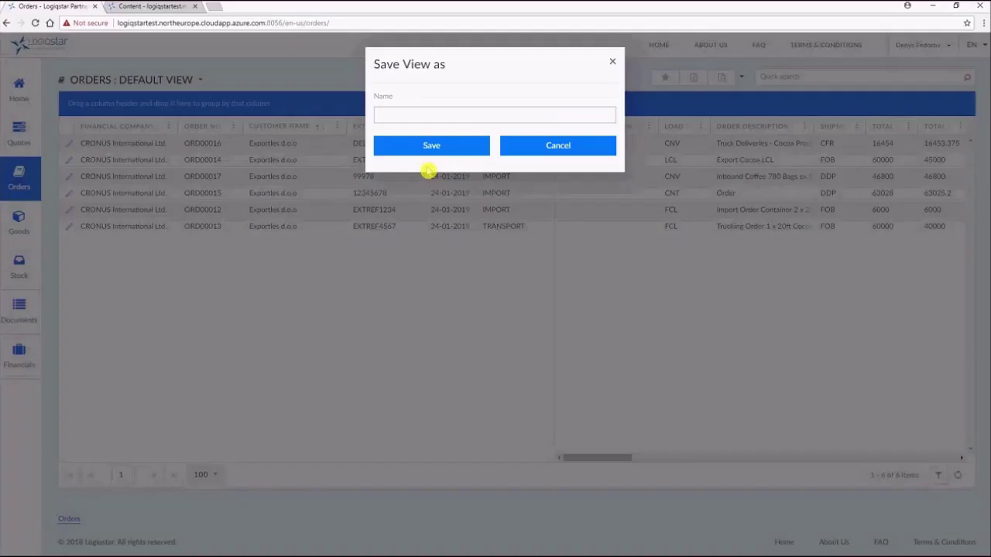
{"action": "left_click", "coordinate": [396, 114]}
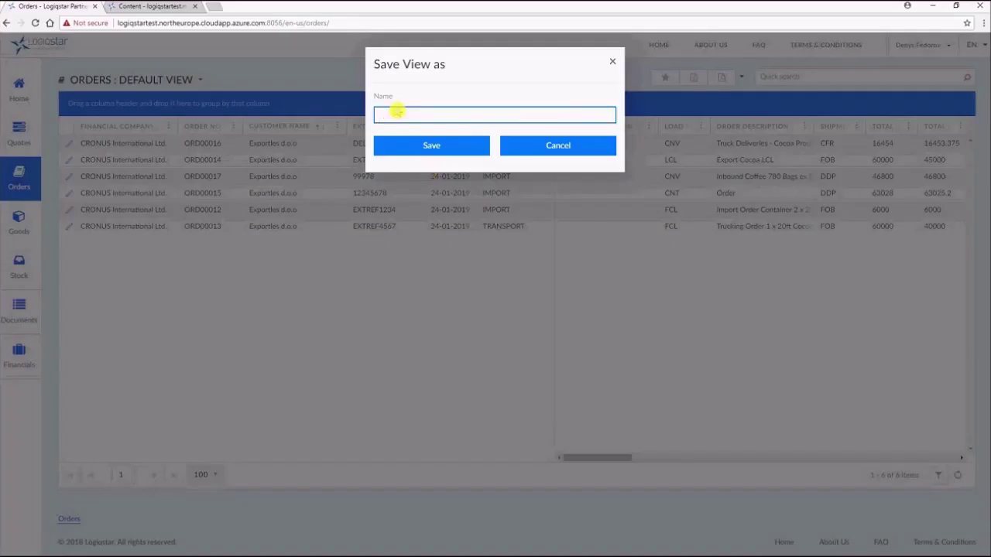
{"action": "type", "text": "My Personal View"}
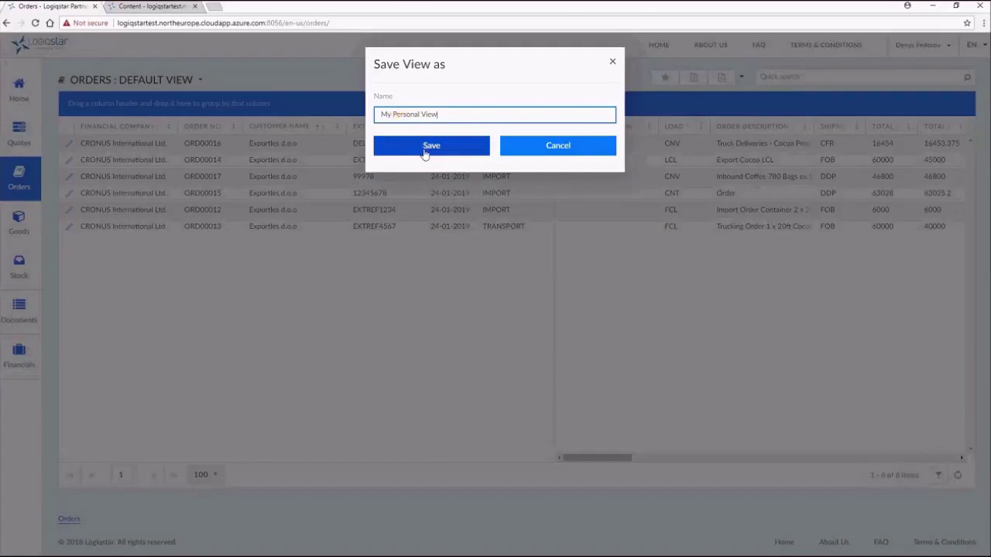
{"action": "left_click", "coordinate": [430, 147]}
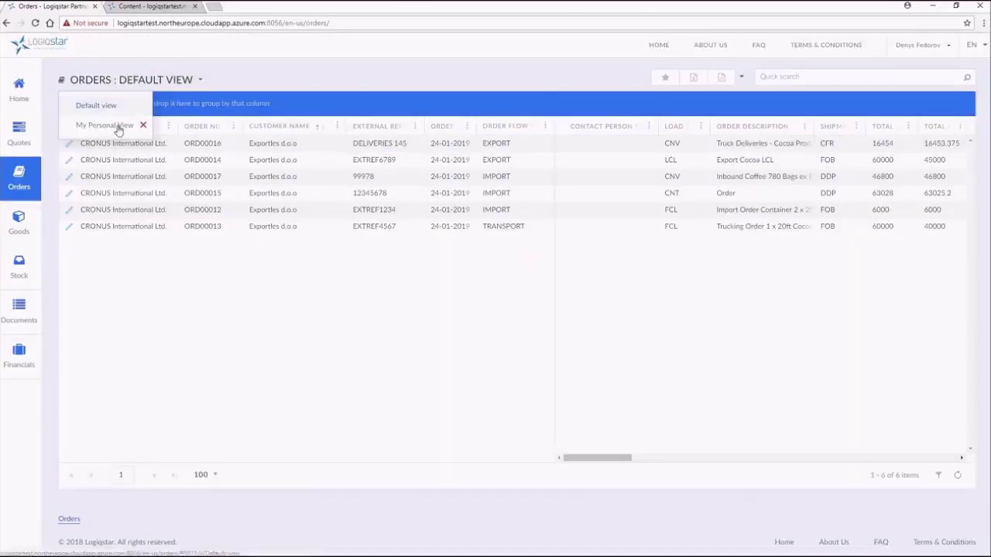
{"action": "mouse_move", "coordinate": [25, 190]}
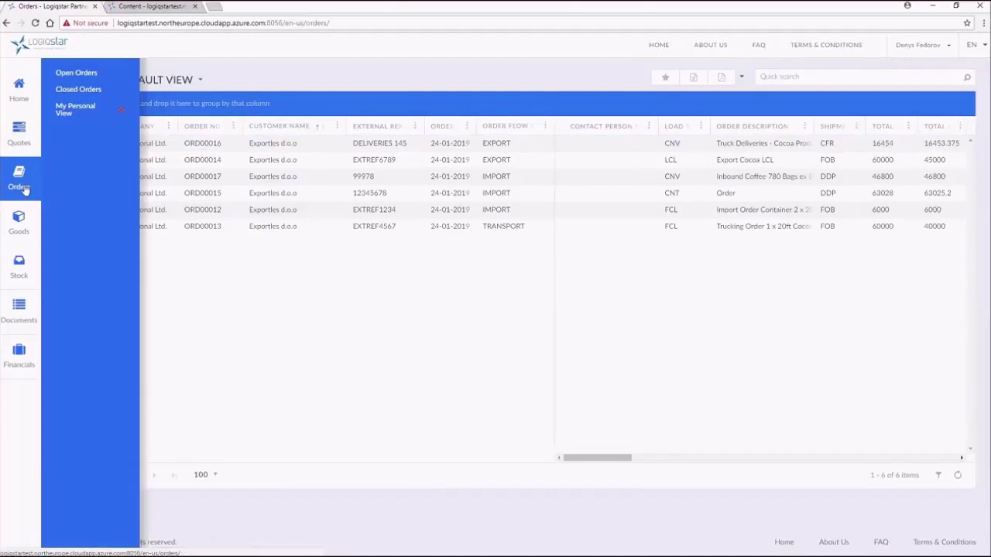
{"action": "left_click", "coordinate": [75, 111]}
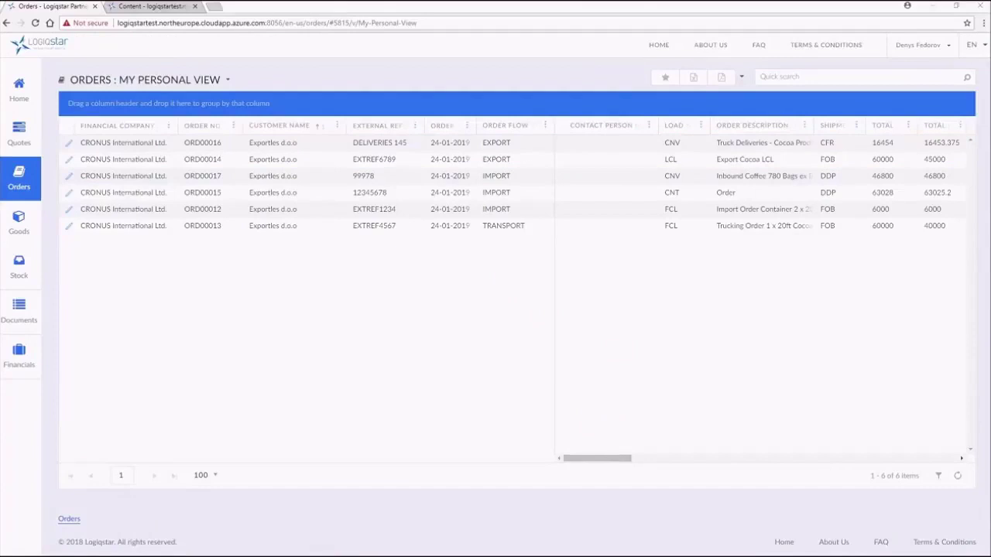
- In the Goods list, replace the grouping by Container No. with a grouping by Container Type
{"action": "left_click", "coordinate": [19, 224]}
{"action": "left_click", "coordinate": [244, 297]}
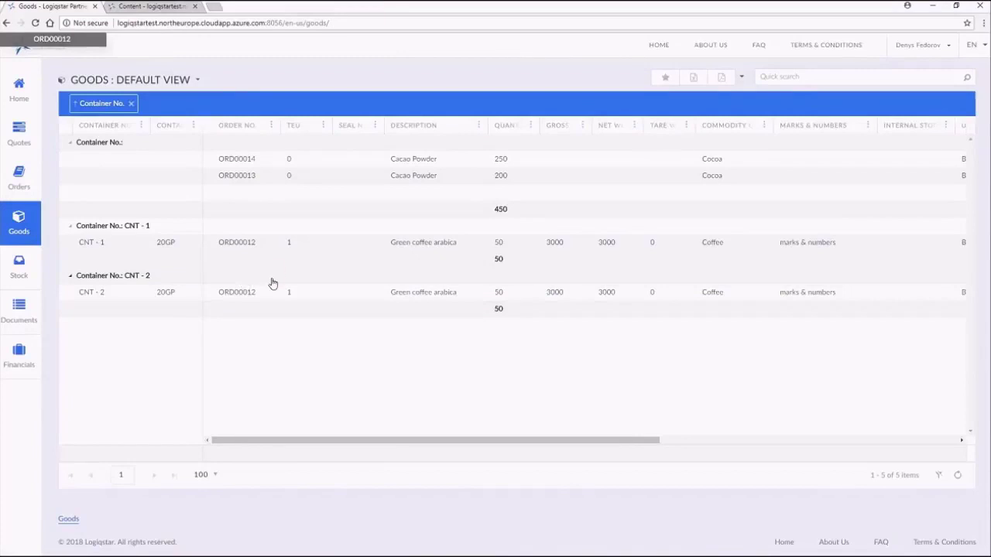
{"action": "left_click_drag", "start_coordinate": [73, 103], "coordinate": [133, 131]}
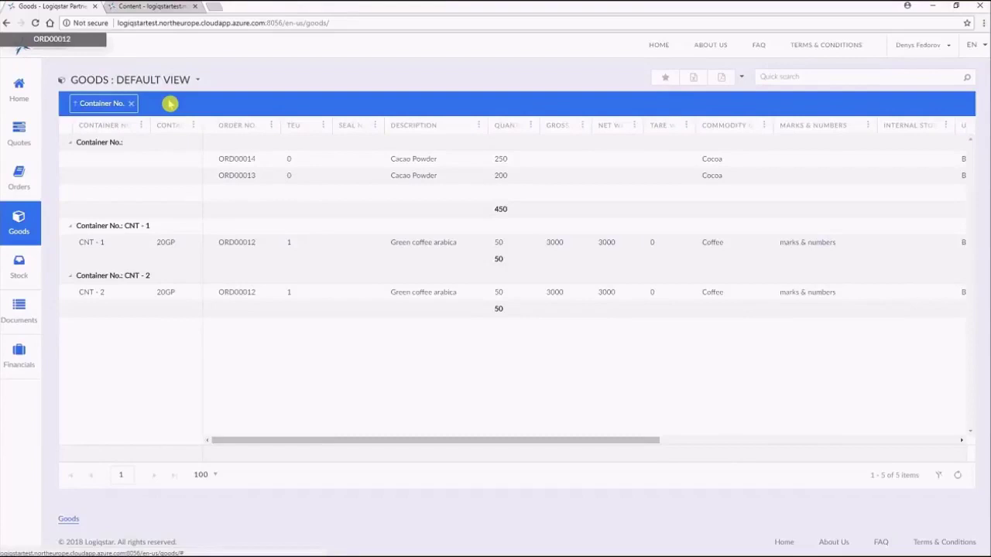
{"action": "left_click", "coordinate": [131, 103]}
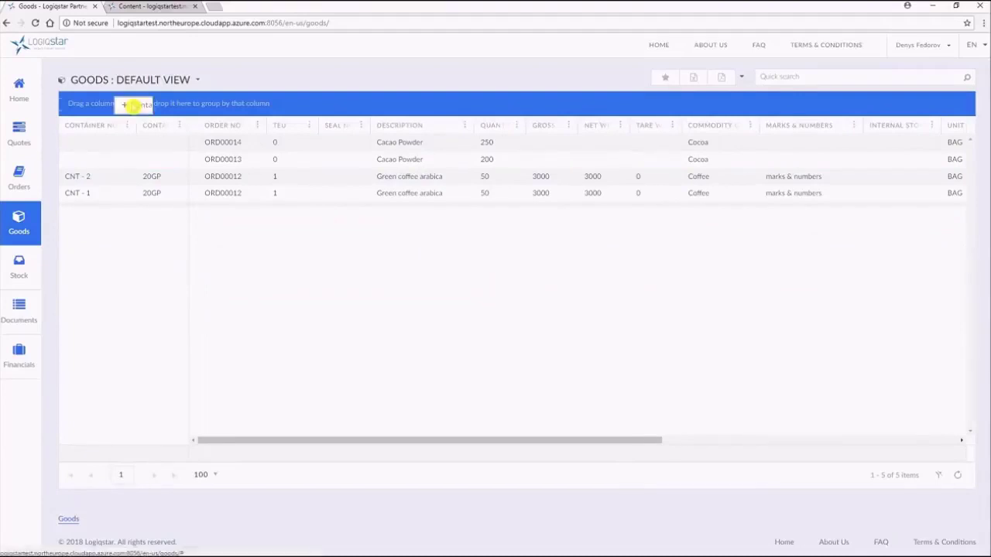
{"action": "left_click_drag", "start_coordinate": [133, 106], "coordinate": [136, 105]}
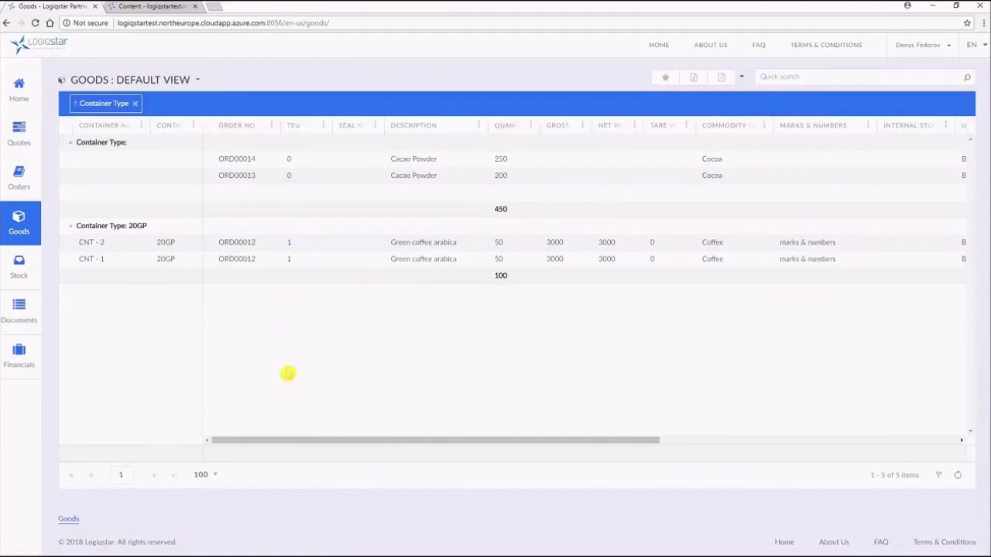
{"action": "left_click", "coordinate": [665, 78]}
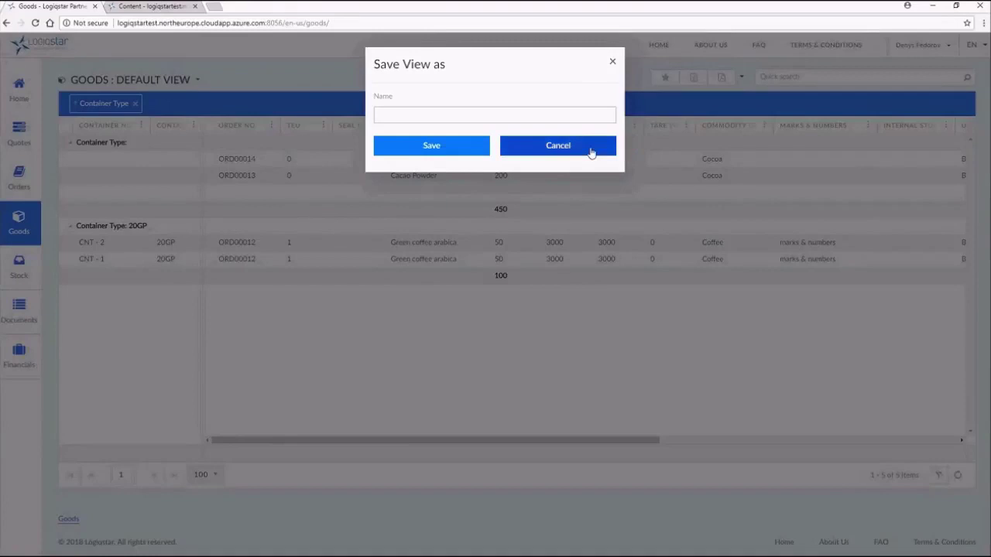
{"action": "left_click", "coordinate": [576, 154]}
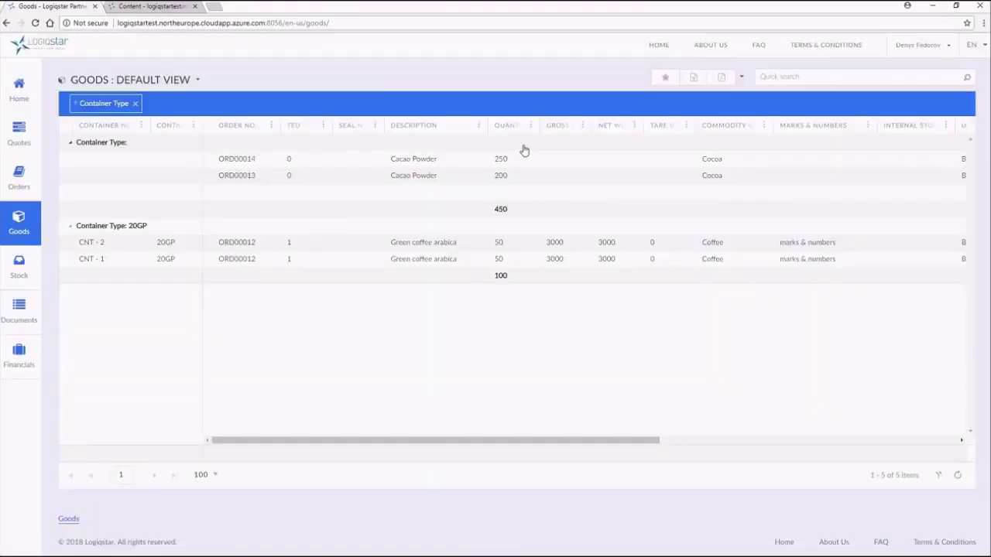
{"action": "left_click", "coordinate": [76, 243]}
{"action": "left_click", "coordinate": [166, 240]}
- Open the Stock List and look through its commodities, item descriptions and quantities
{"action": "mouse_move", "coordinate": [26, 270]}
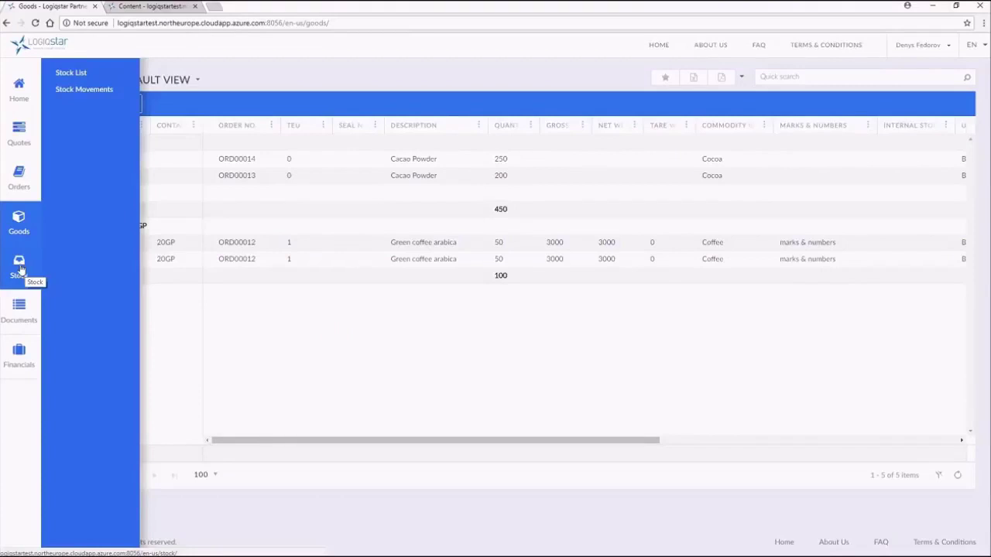
{"action": "left_click", "coordinate": [80, 75]}
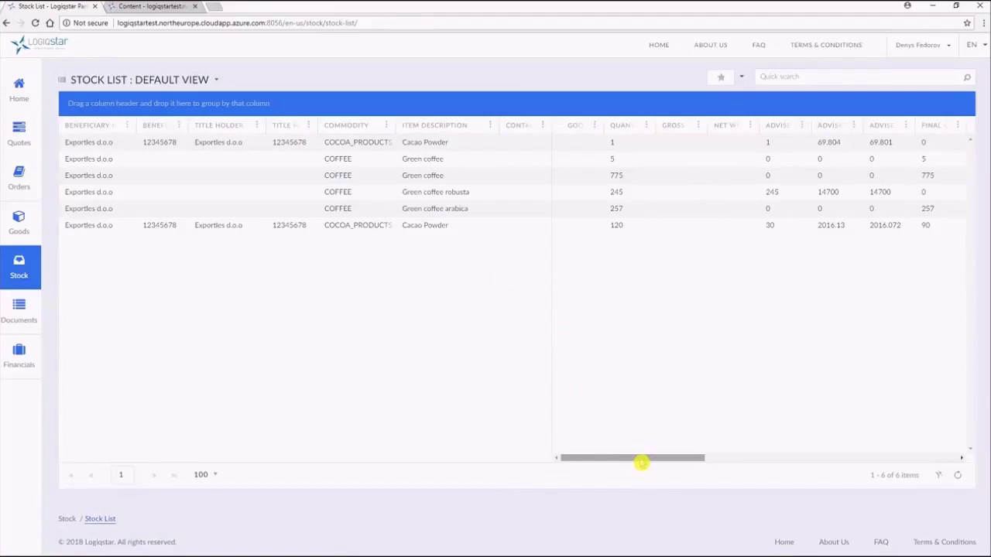
{"action": "mouse_move", "coordinate": [641, 462]}
{"action": "left_mouse_down"}
{"action": "mouse_move", "coordinate": [836, 473]}
{"action": "mouse_move", "coordinate": [636, 480]}
{"action": "left_mouse_up"}
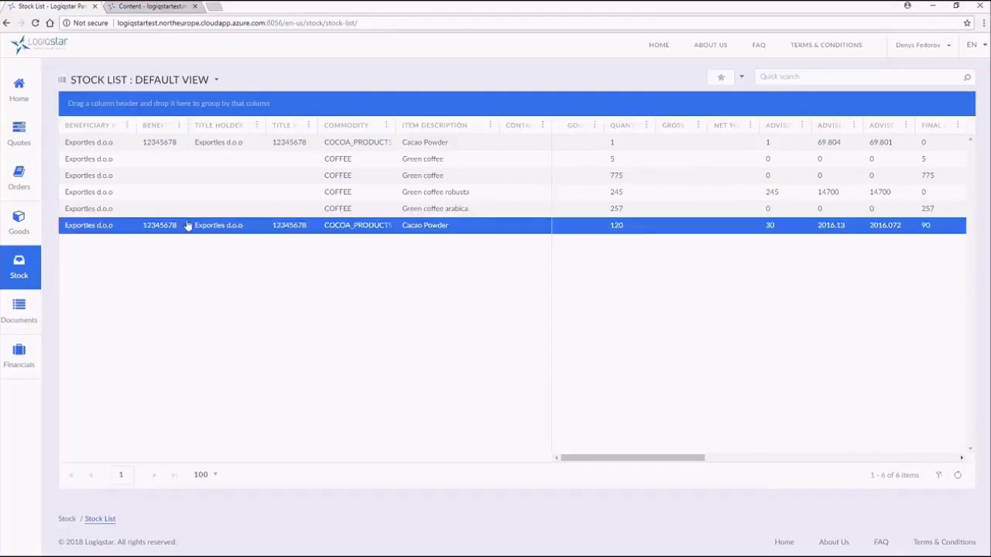
- Open the Stock Movements list and look through the entries grouped by Terminal, Entry Type and Stock Type
{"action": "mouse_move", "coordinate": [27, 265]}
{"action": "left_click", "coordinate": [95, 89]}
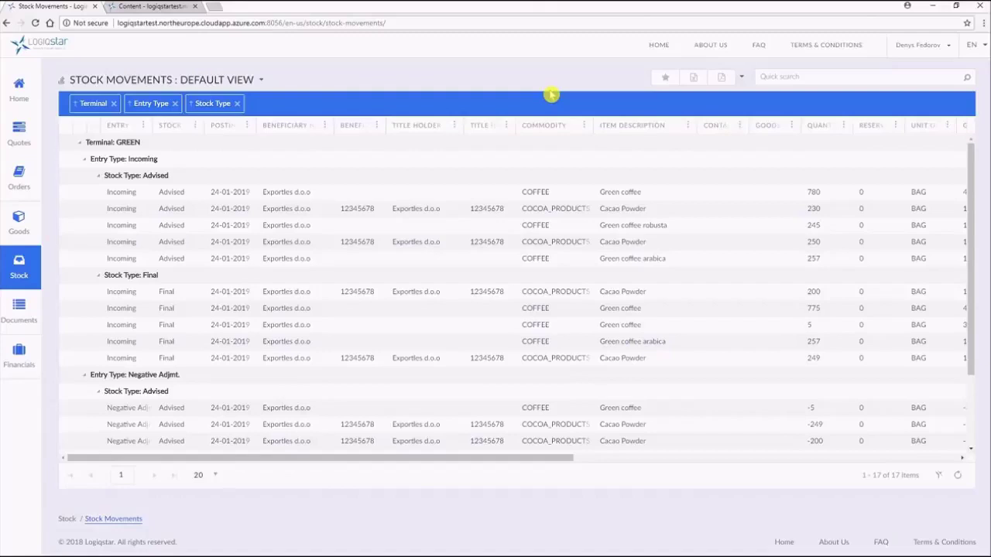
{"action": "left_click_drag", "start_coordinate": [562, 463], "coordinate": [498, 490]}
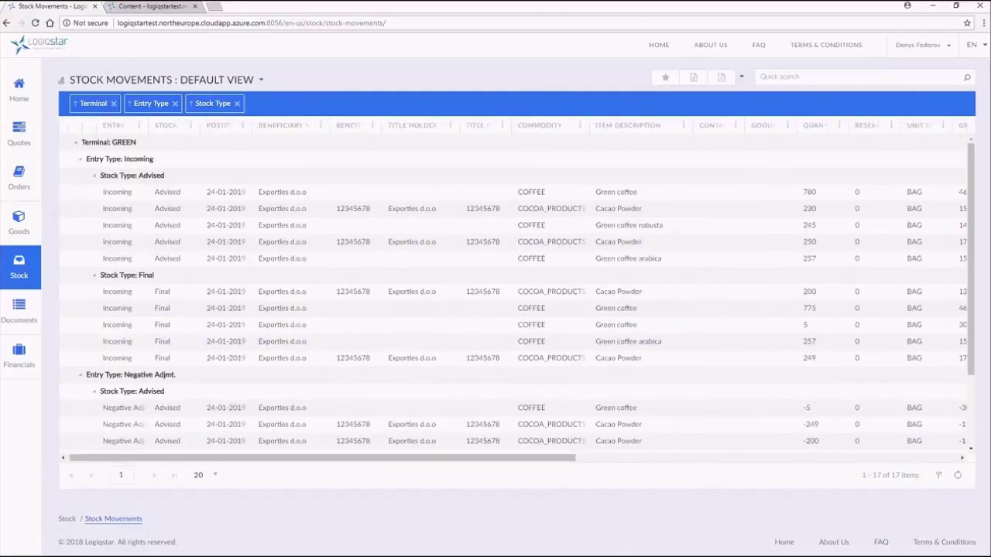
- Open the All Documents list, then switch to My Documents and check its CMR document entry
{"action": "mouse_move", "coordinate": [17, 316]}
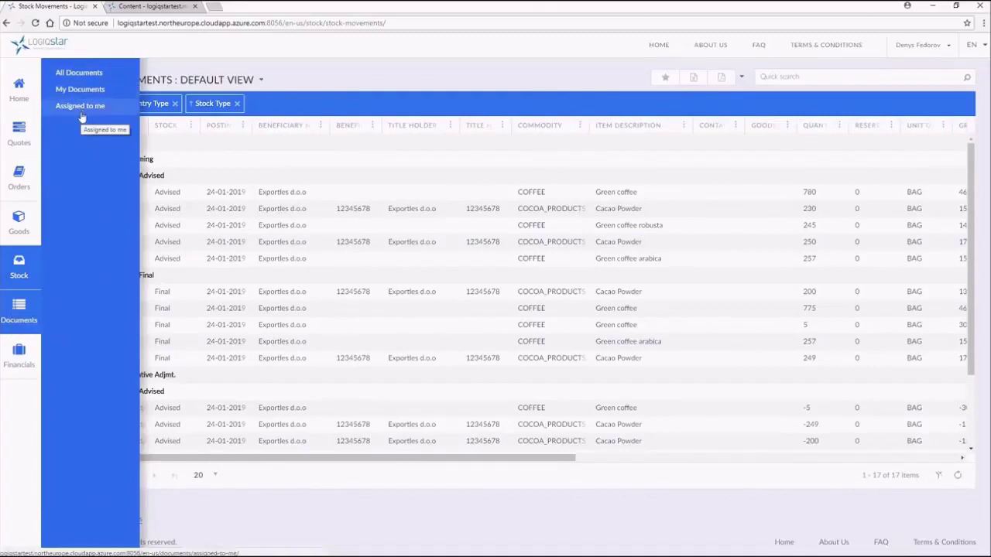
{"action": "left_click", "coordinate": [87, 74]}
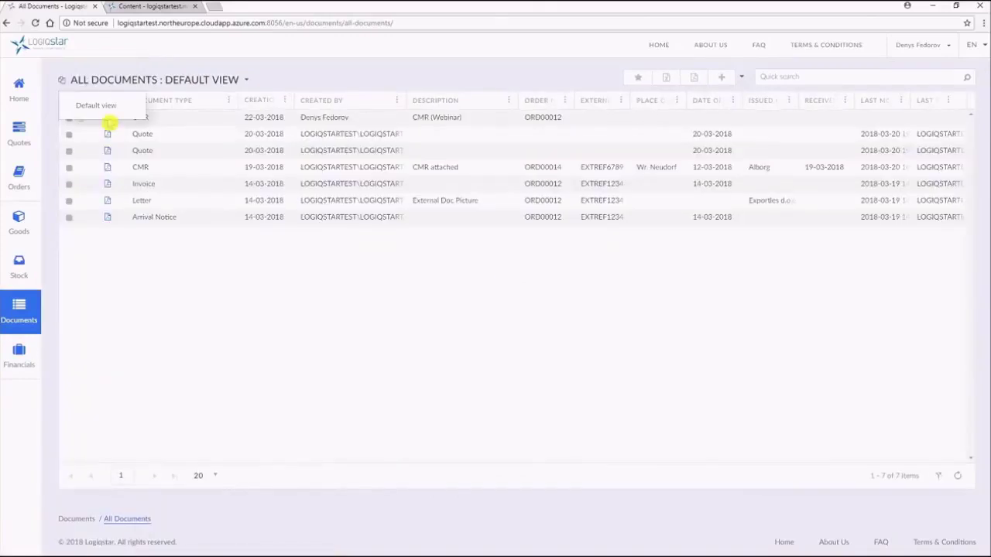
{"action": "mouse_move", "coordinate": [34, 333]}
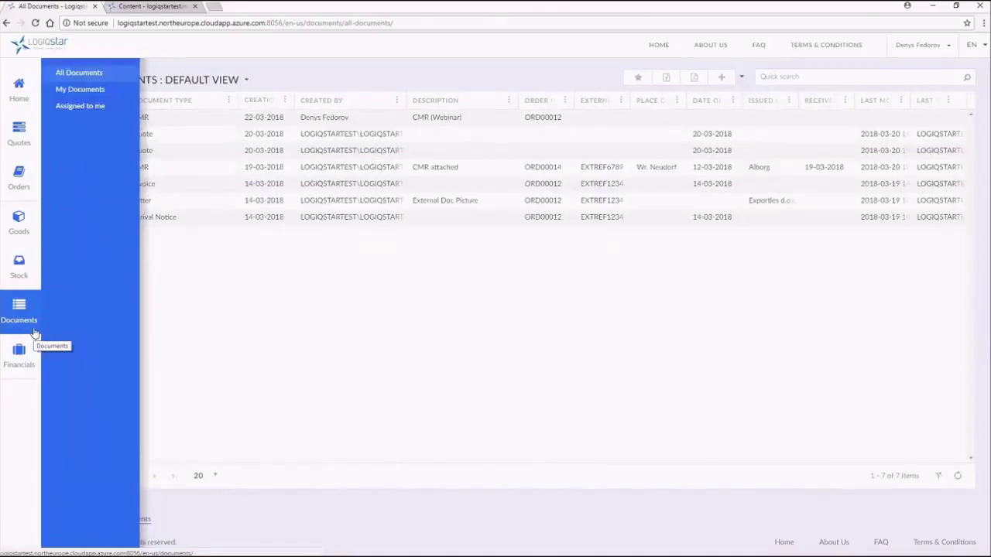
{"action": "left_click", "coordinate": [94, 94]}
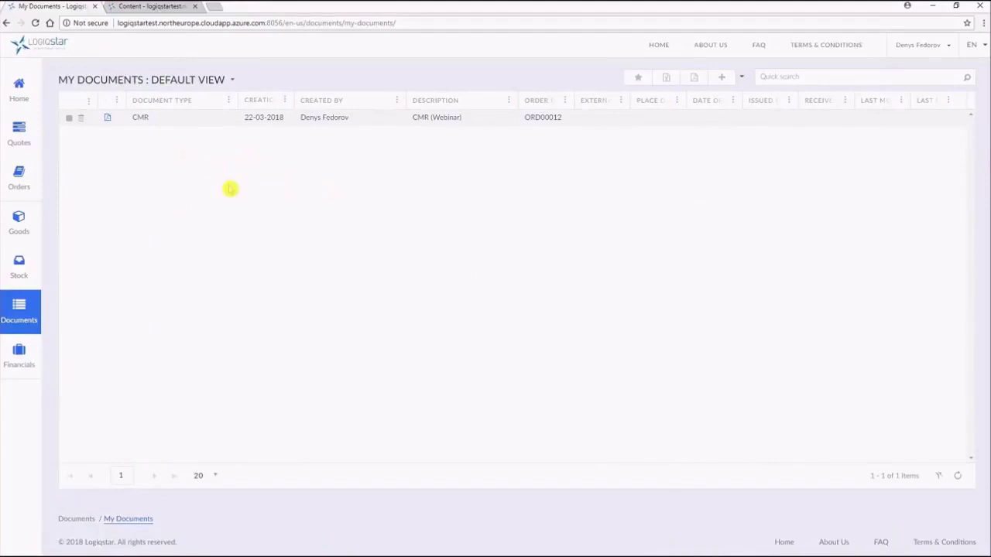
{"action": "left_click", "coordinate": [168, 120]}
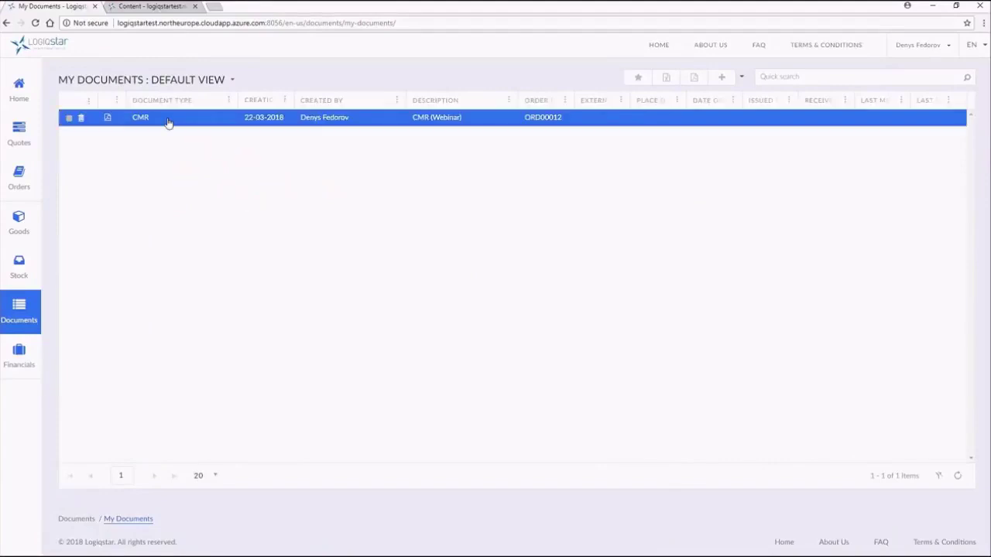
{"action": "left_click", "coordinate": [194, 121]}
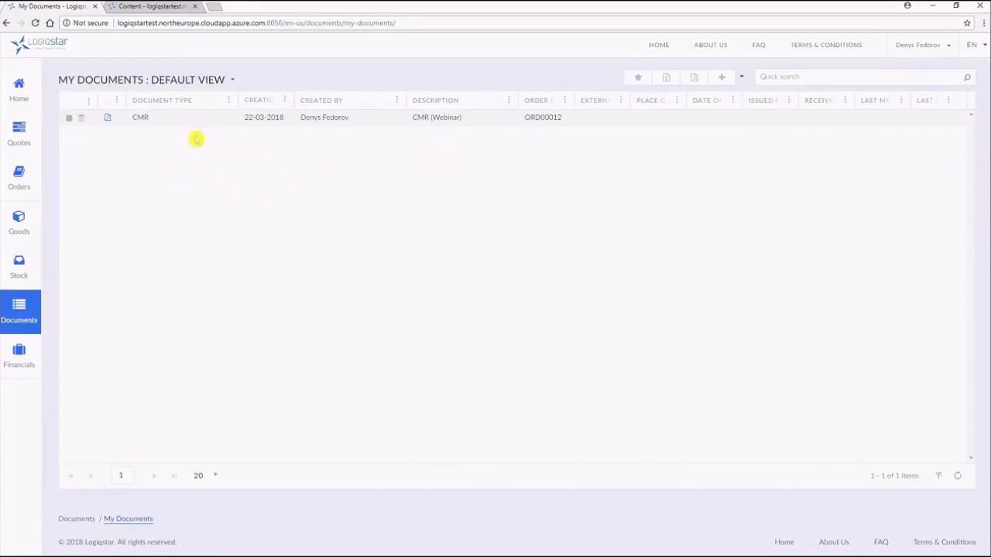
- Check the documents assigned to the current user and return to the My Documents list
{"action": "mouse_move", "coordinate": [21, 325]}
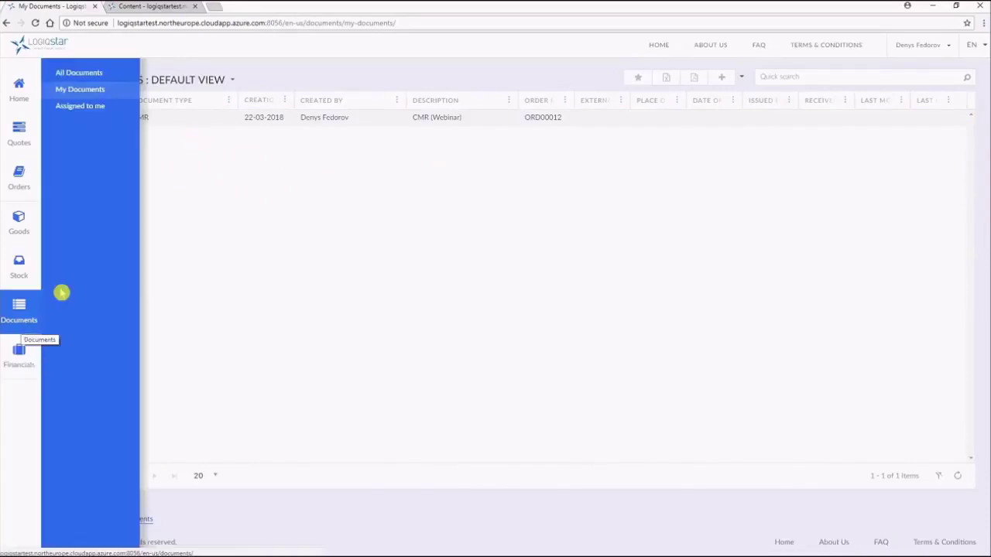
{"action": "left_click", "coordinate": [91, 109]}
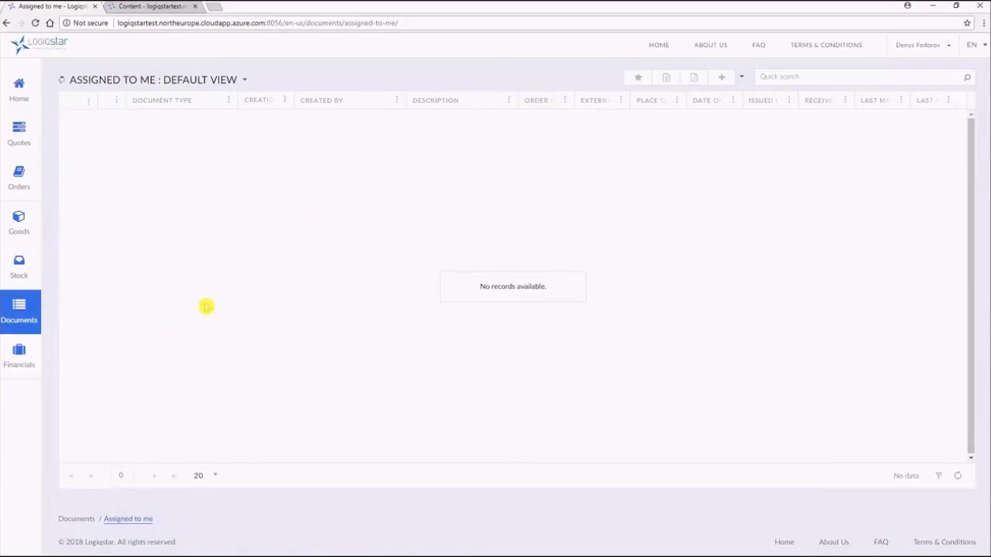
{"action": "mouse_move", "coordinate": [31, 323]}
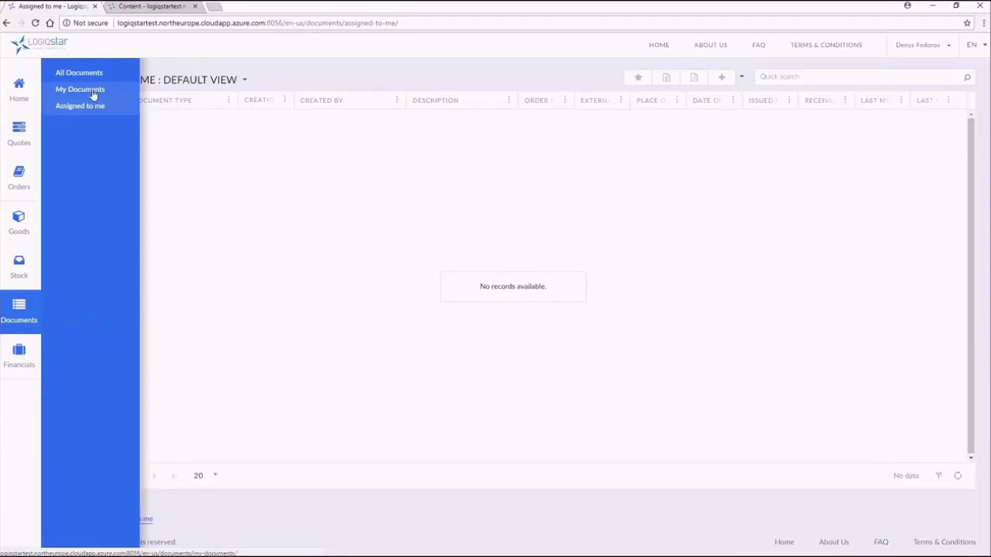
{"action": "left_click", "coordinate": [93, 91]}
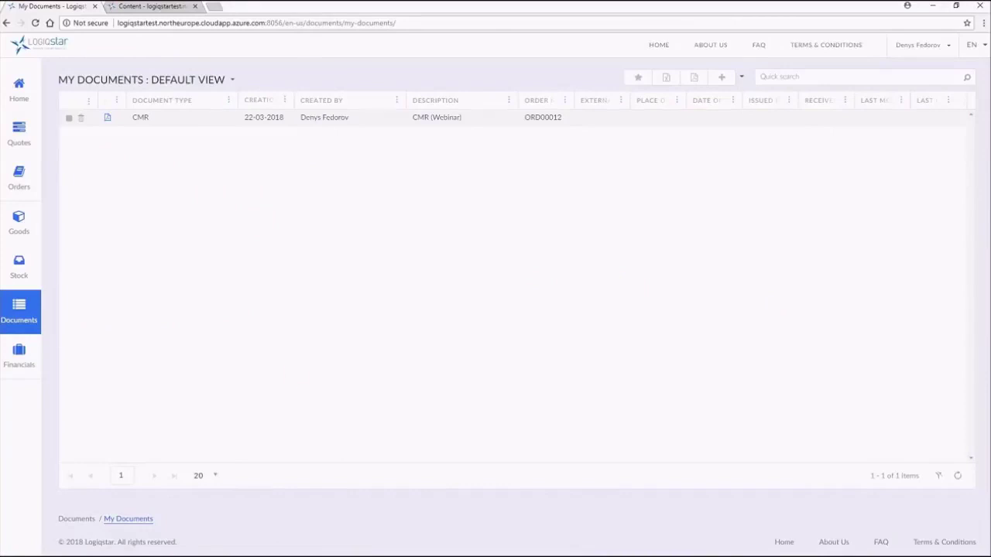
- Open the Sales Invoices list in the Financials section
{"action": "left_click", "coordinate": [19, 358]}
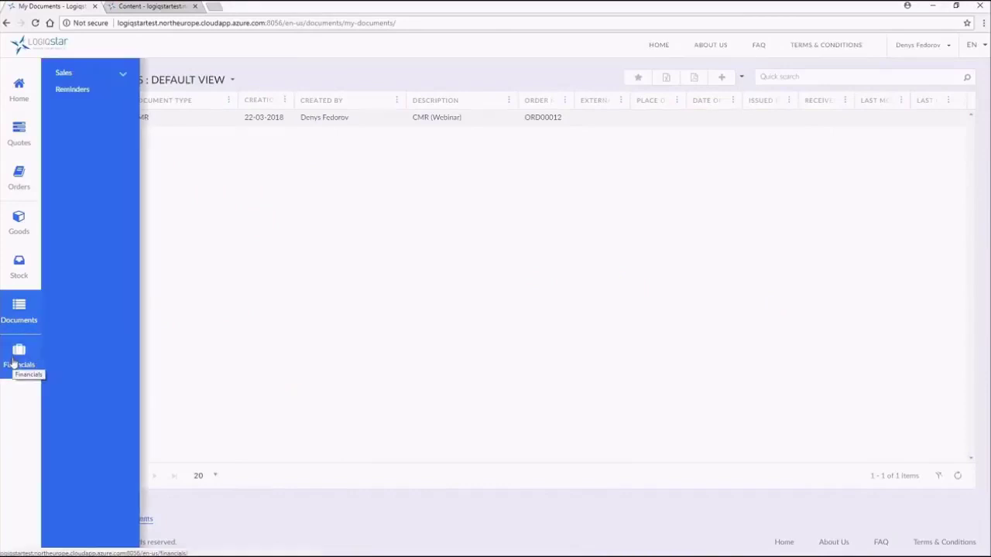
{"action": "left_click", "coordinate": [19, 352]}
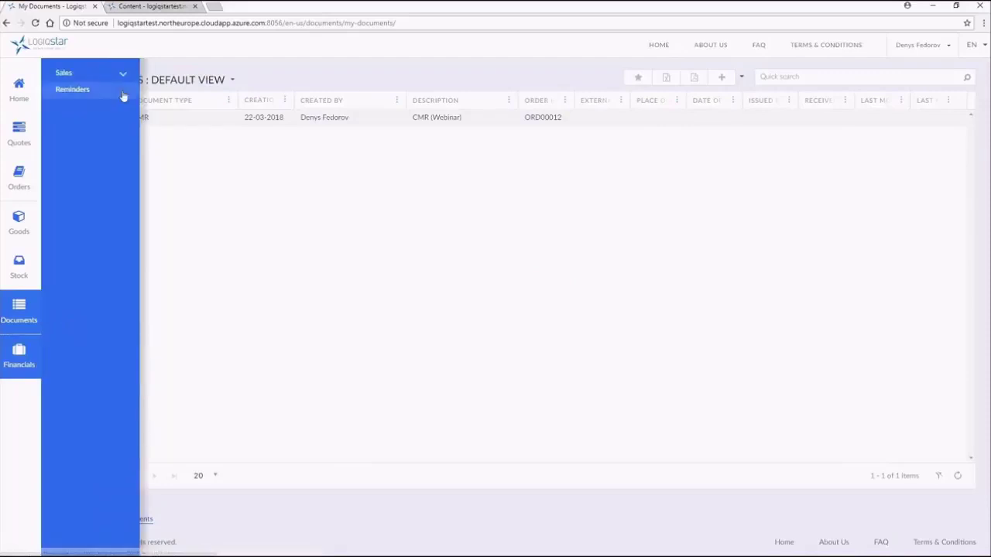
{"action": "left_click", "coordinate": [122, 75]}
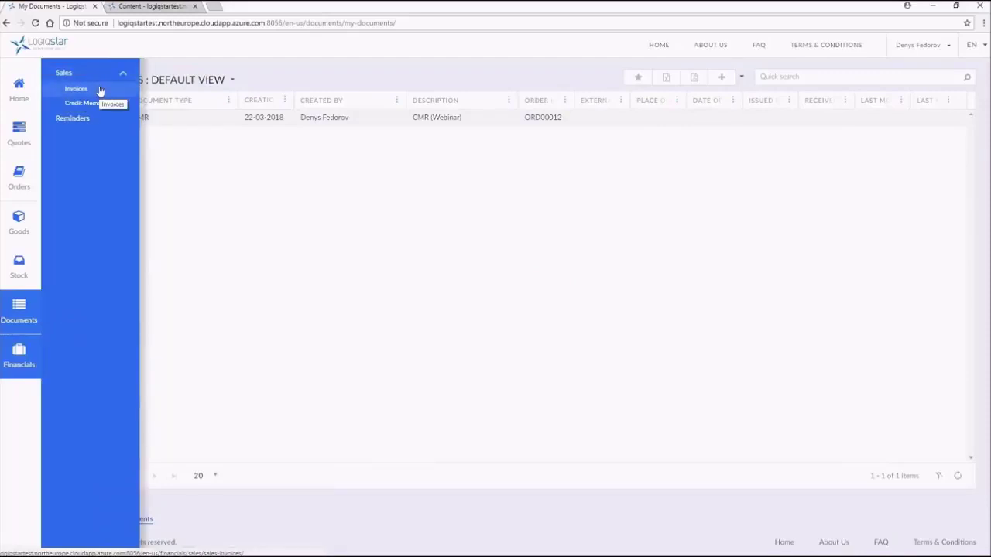
{"action": "left_click", "coordinate": [99, 90]}
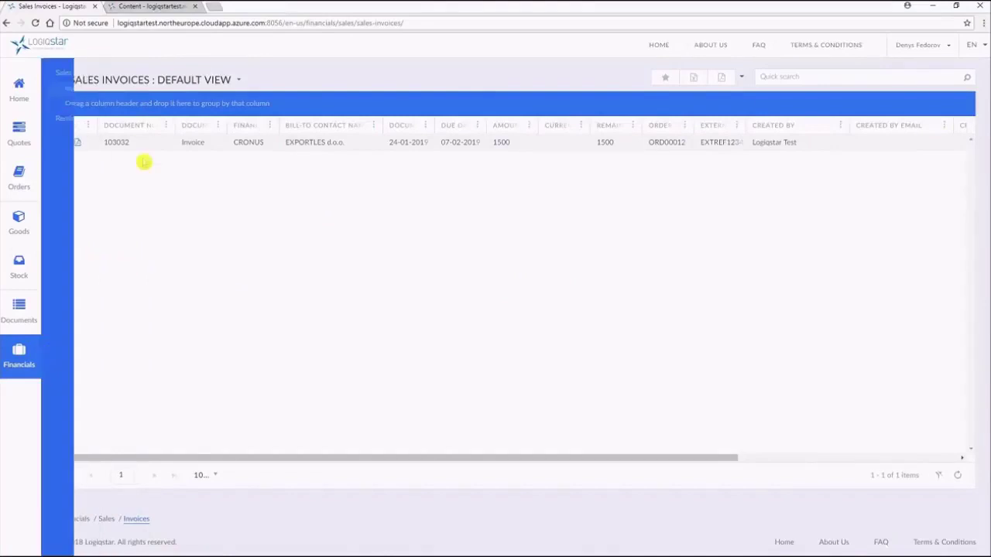
- Download the listed sales invoice as a PDF and view it, then return to the Sales Invoices list
{"action": "left_click", "coordinate": [77, 142]}
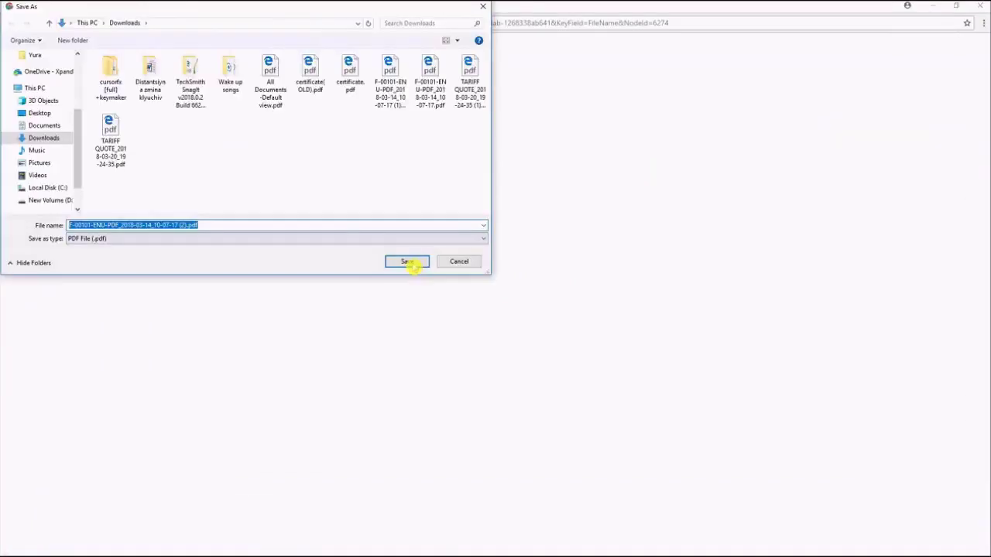
{"action": "left_click", "coordinate": [416, 268]}
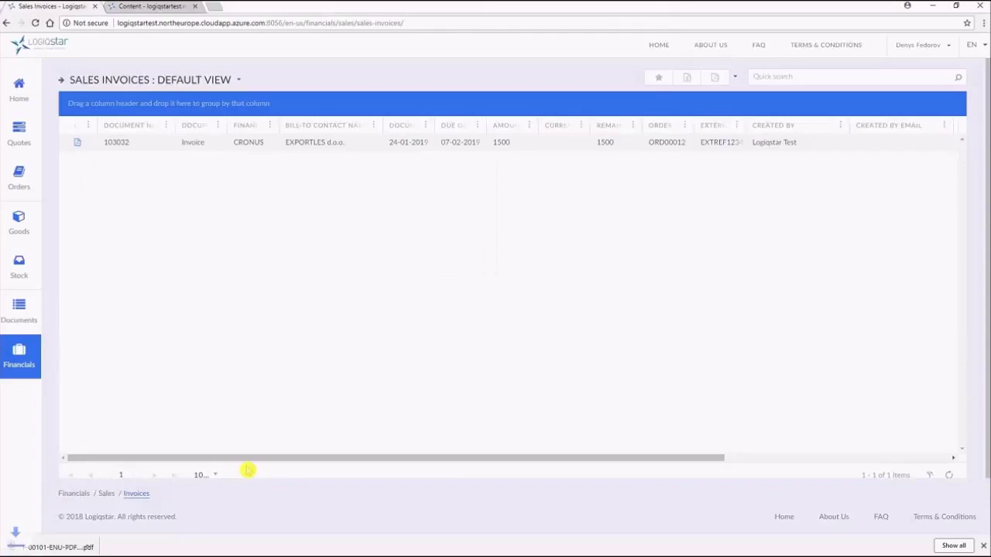
{"action": "left_click", "coordinate": [69, 547]}
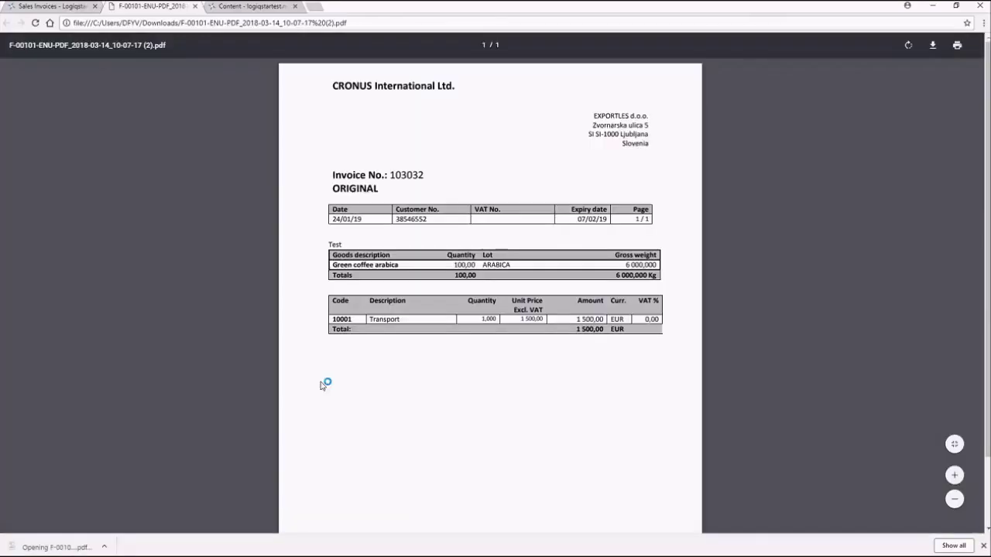
{"action": "left_click", "coordinate": [55, 7]}
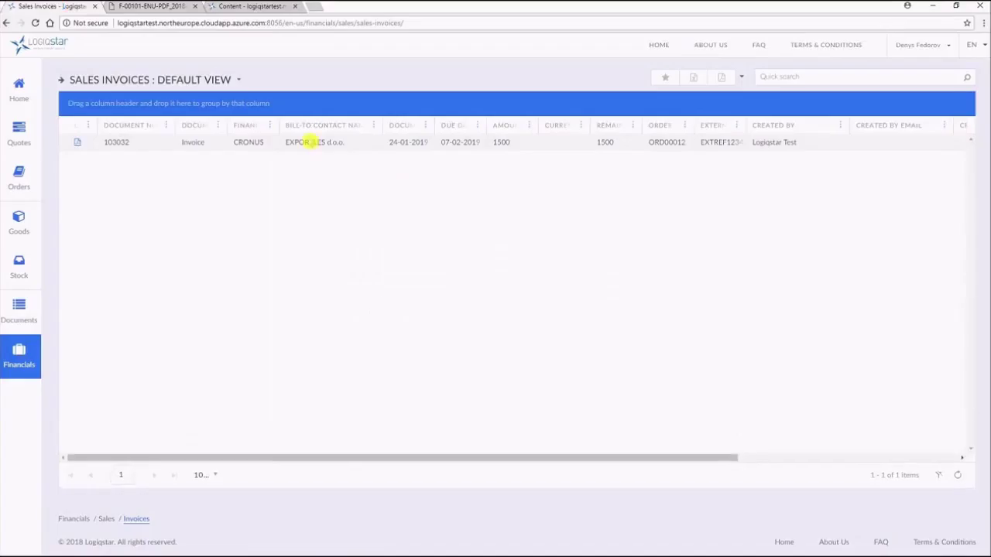
- Review the Reminders list in the Financials section and return to the portal's home dashboard
{"action": "left_click", "coordinate": [36, 353]}
{"action": "left_click", "coordinate": [77, 125]}
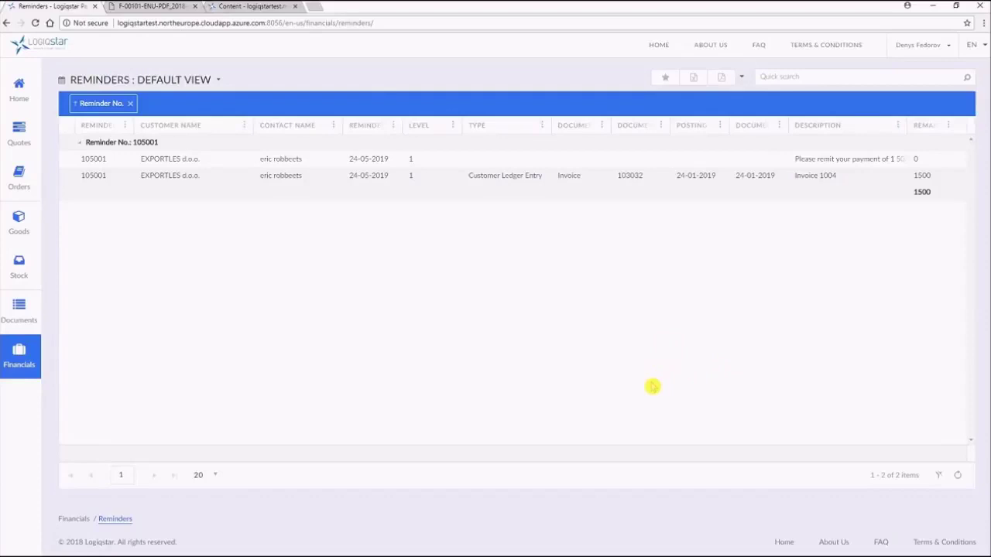
{"action": "left_click", "coordinate": [18, 86]}
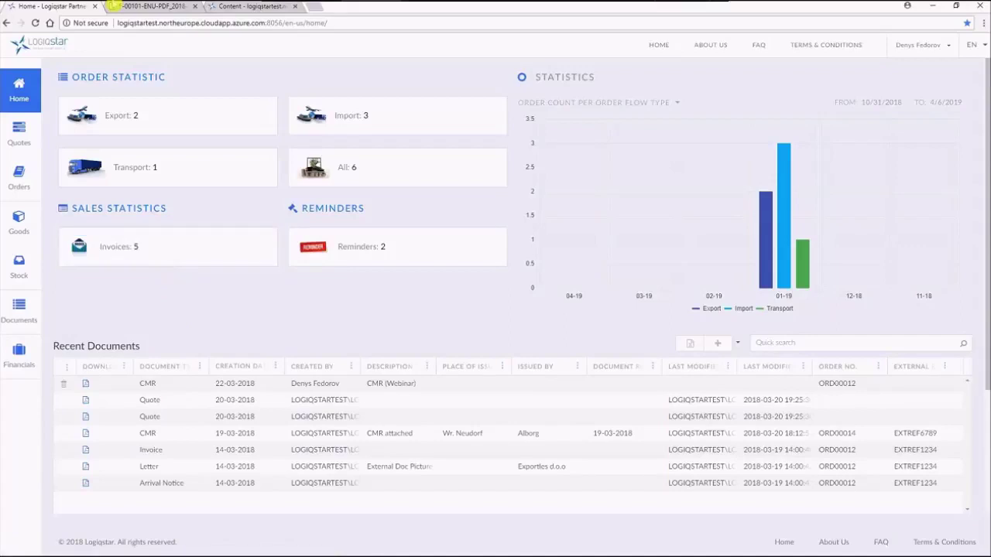
- Close the invoice PDF and, in the Umbraco content tree, create a Cue tile under the Tiles block of the en-us Home page
{"action": "left_click", "coordinate": [195, 6]}
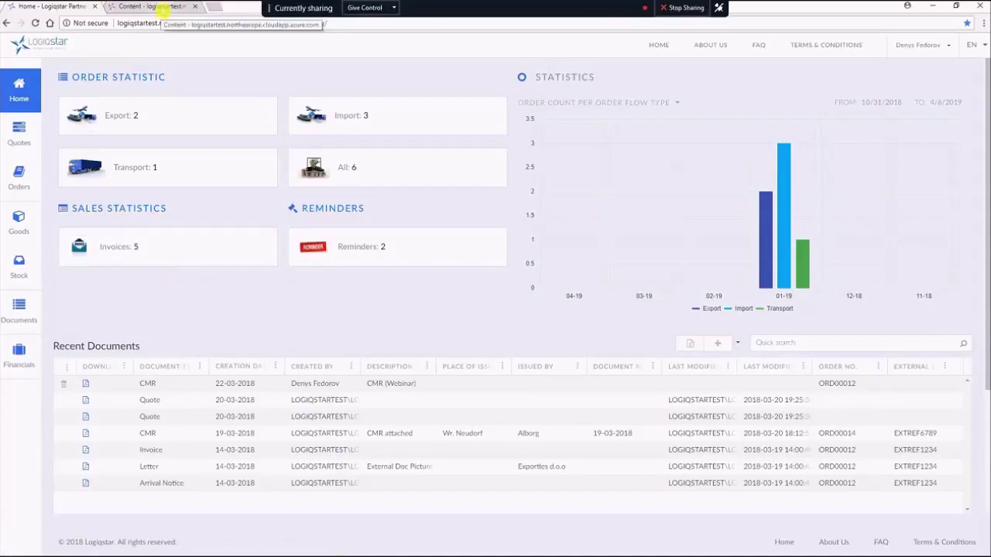
{"action": "left_click", "coordinate": [165, 6]}
{"action": "left_click", "coordinate": [376, 362]}
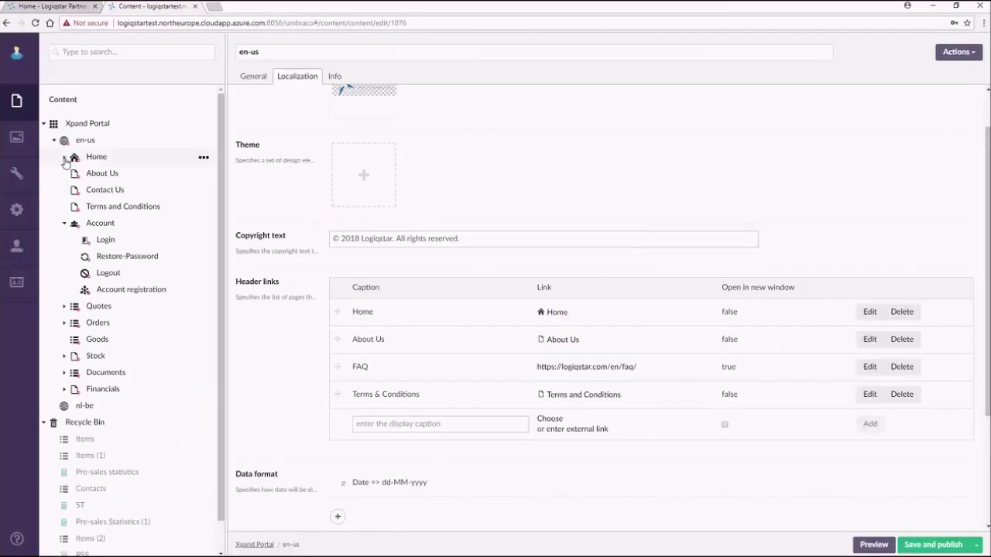
{"action": "left_click", "coordinate": [65, 156]}
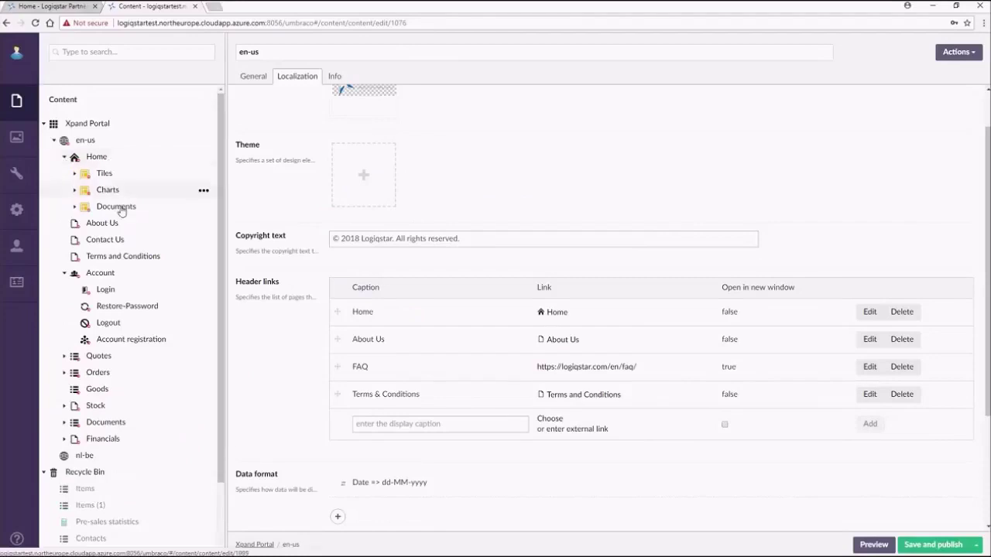
{"action": "left_click", "coordinate": [75, 173]}
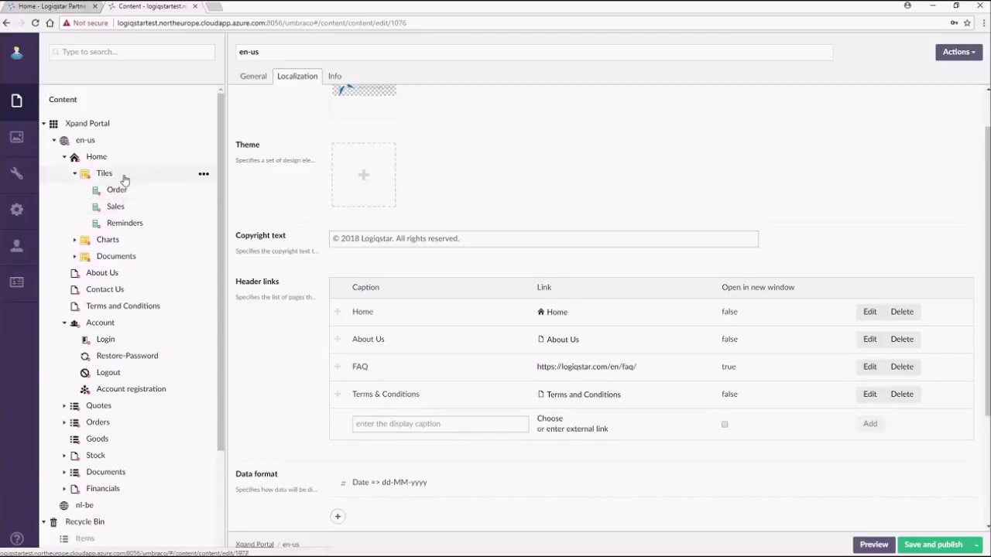
{"action": "right_click", "coordinate": [124, 180]}
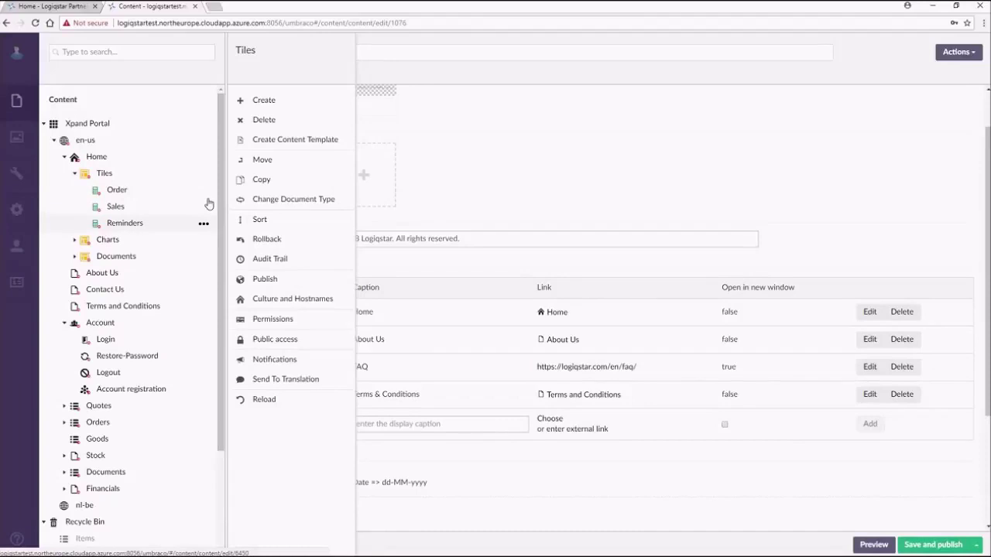
{"action": "left_click", "coordinate": [278, 109]}
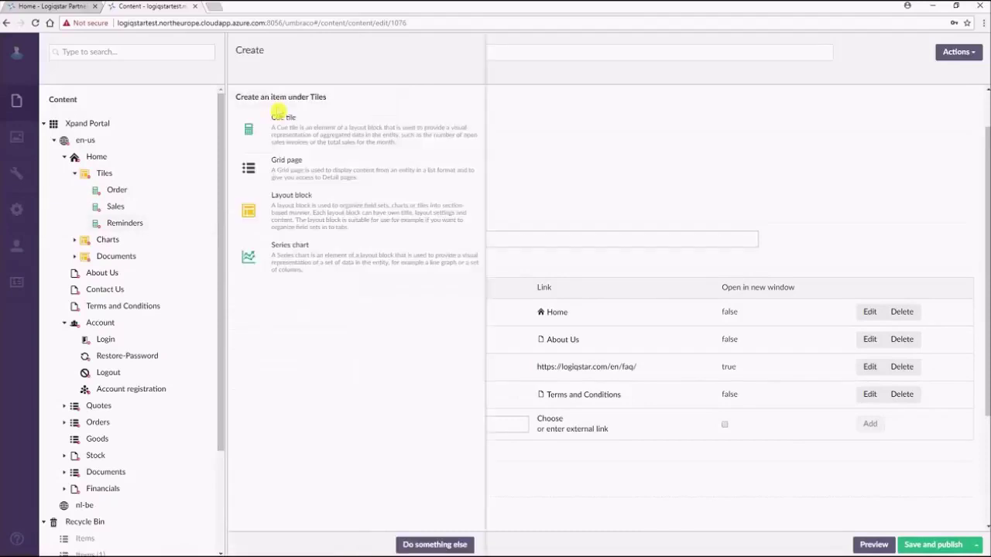
{"action": "left_click", "coordinate": [317, 133]}
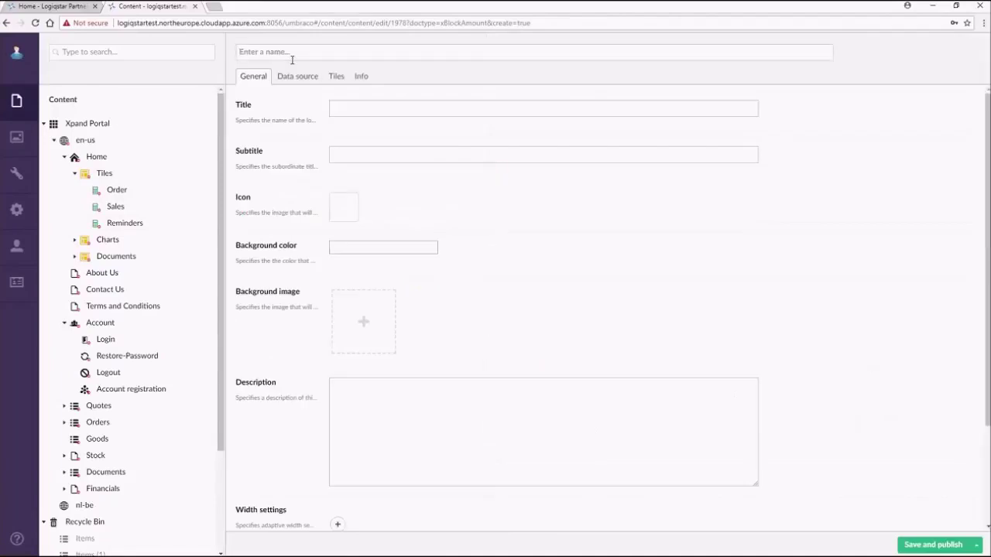
- Name the new cue tile "Pre-Sales Statistics" and give it the same text as its title
{"action": "type", "text": "Pre-Sales Statistics"}
{"action": "key", "text": "ctrl+a"}
{"action": "key", "text": "ctrl+c"}
{"action": "left_click", "coordinate": [366, 111]}
{"action": "key", "text": "ctrl+v"}
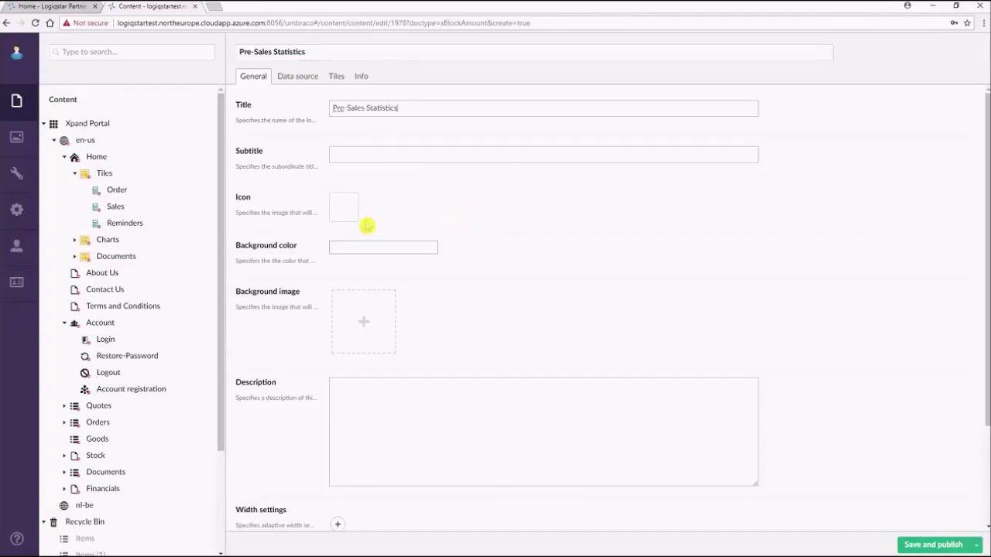
- Open the icon selection for the Pre-Sales Statistics tile
{"action": "left_click", "coordinate": [339, 214]}
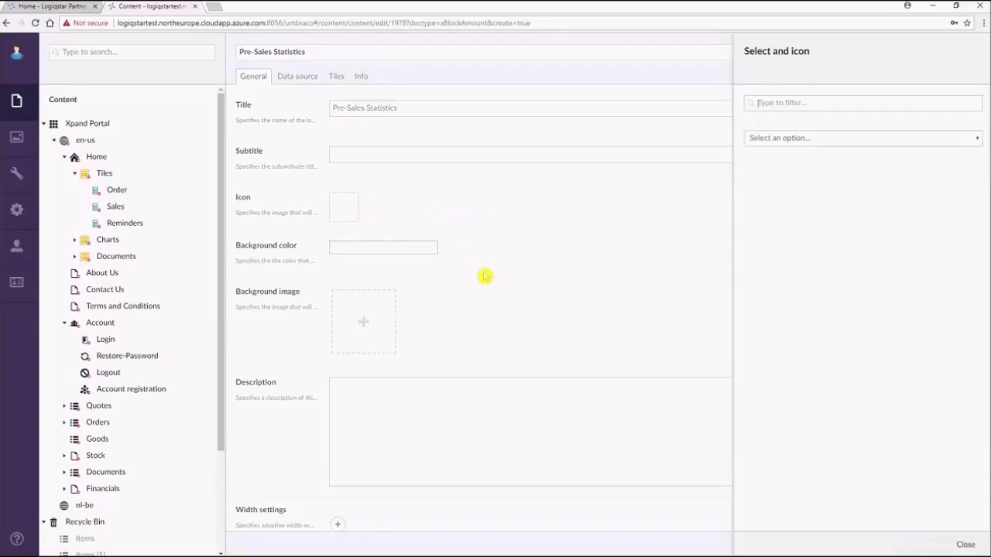
- Choose the blank document icon from the Font Awesome set for the Pre-Sales Statistics block
{"action": "left_click", "coordinate": [856, 142]}
{"action": "left_click", "coordinate": [850, 162]}
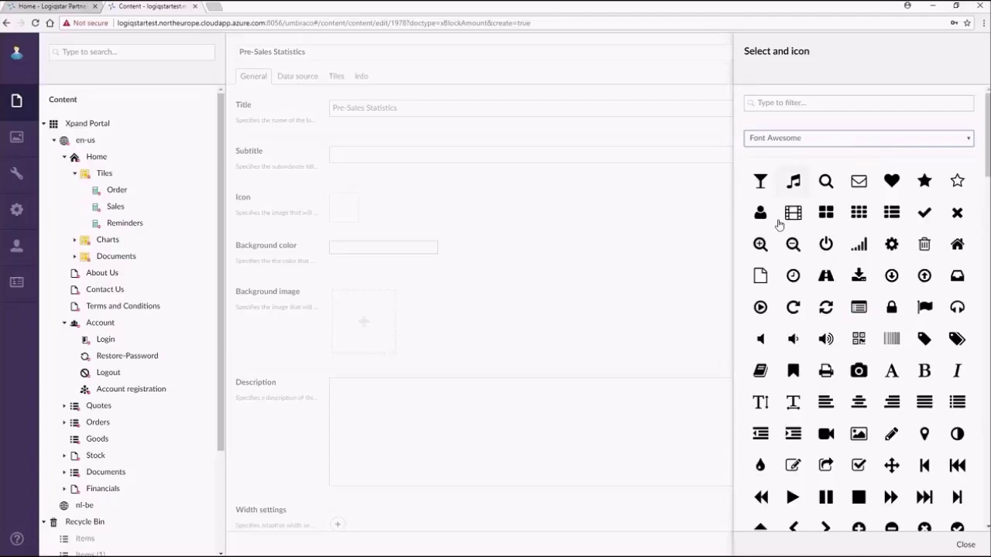
{"action": "left_click", "coordinate": [760, 275]}
{"action": "scroll", "coordinate": [441, 267], "scroll_direction": "down", "scroll_amount": 2}
{"action": "scroll", "coordinate": [259, 109], "scroll_direction": "up", "scroll_amount": 2}
- Set the data source entity of the Pre-Sales Statistics block to Quote
{"action": "left_click", "coordinate": [294, 77]}
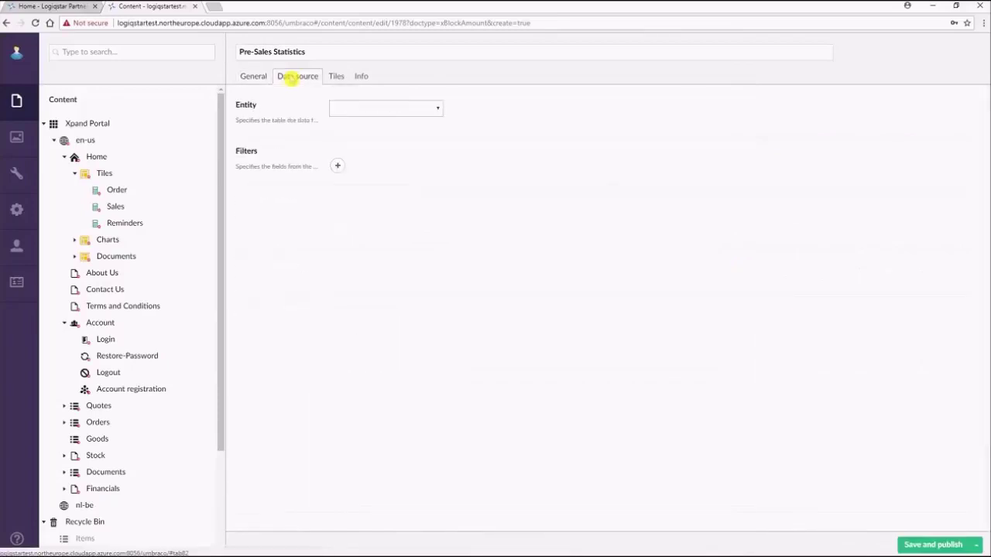
{"action": "left_click", "coordinate": [438, 111]}
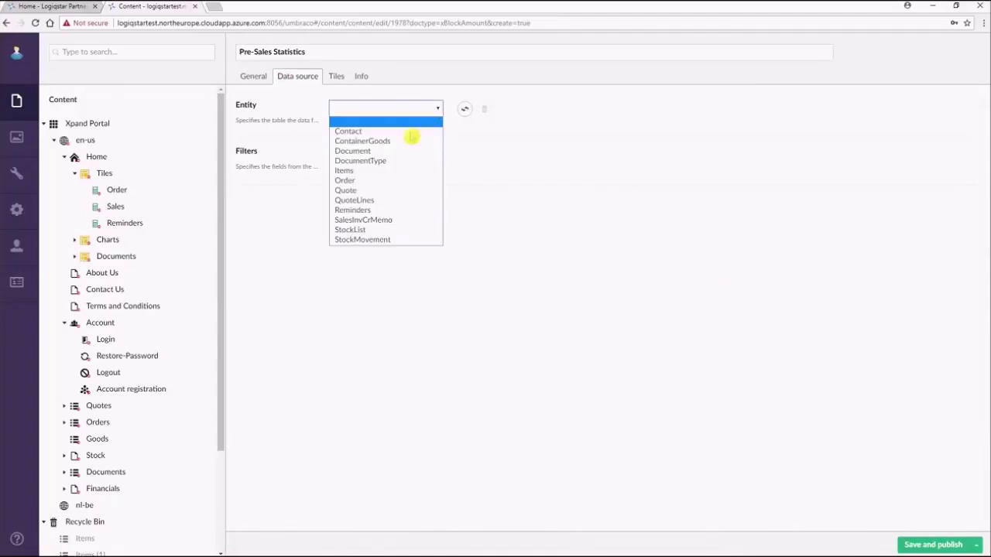
{"action": "left_click", "coordinate": [382, 191]}
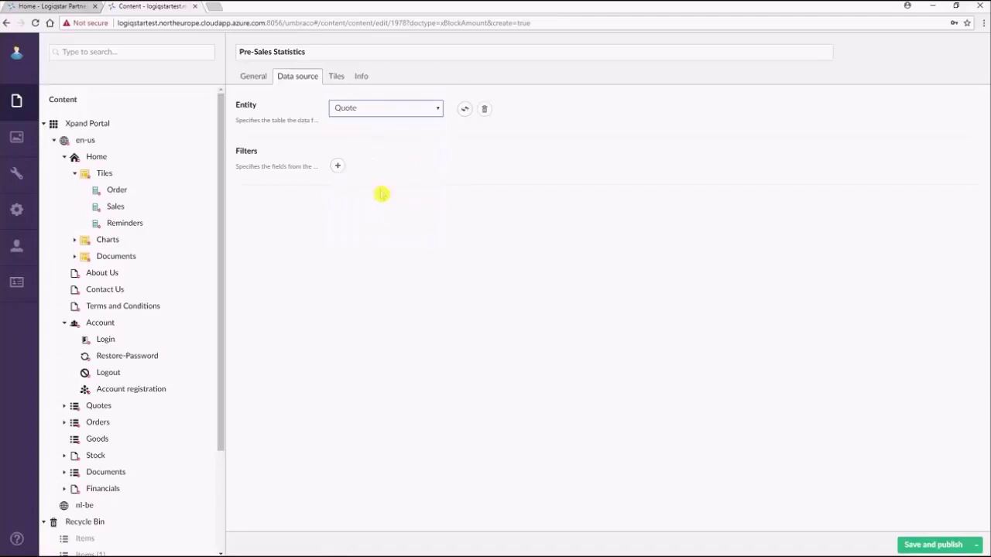
- Add a tile to the block's tiles setup and title it "Quotes:"
{"action": "left_click", "coordinate": [335, 79]}
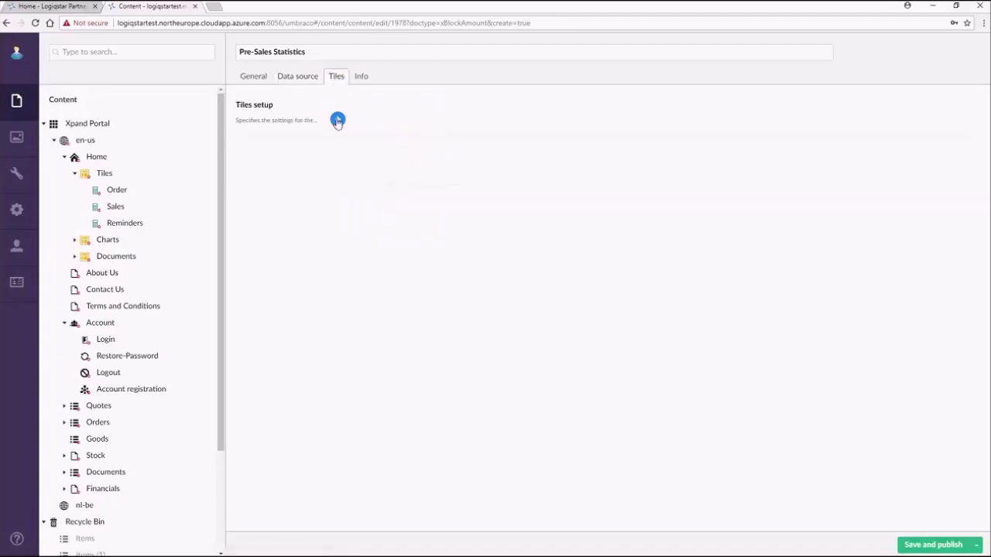
{"action": "left_click", "coordinate": [338, 120]}
{"action": "left_click", "coordinate": [593, 191]}
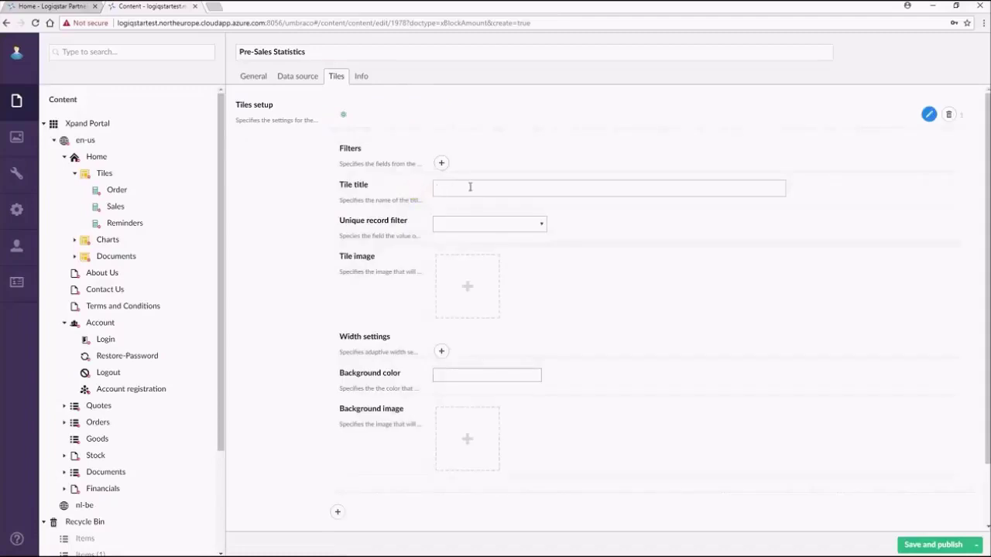
{"action": "type", "text": "Quote"}
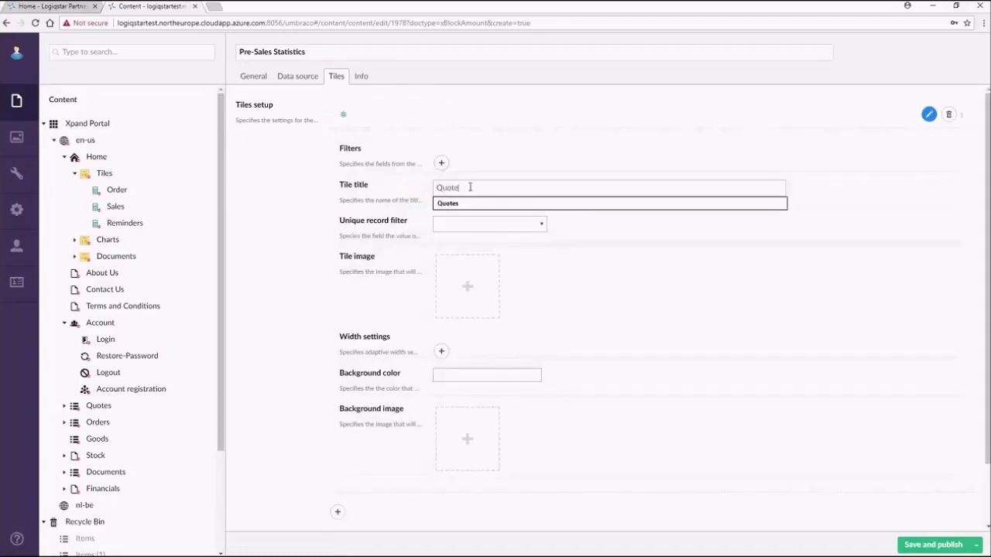
{"action": "type", "text": "s:"}
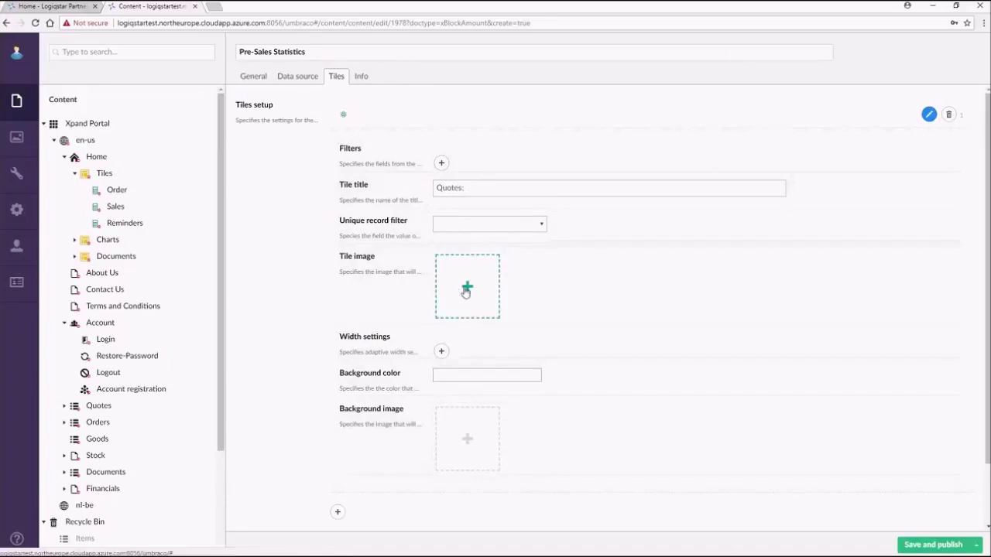
- Set the tile image to Sales.png from the Logiqstar Tiles media folder
{"action": "left_click", "coordinate": [466, 290]}
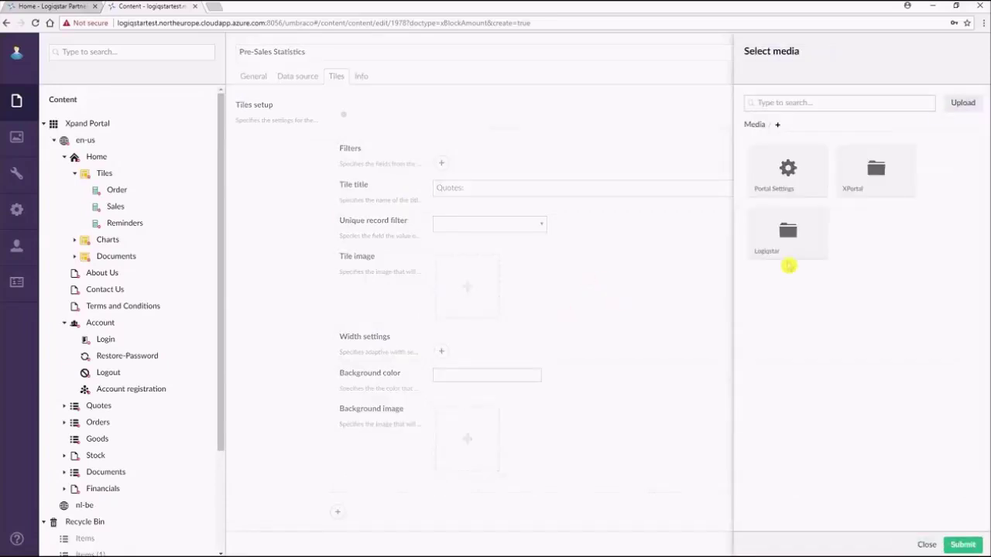
{"action": "left_click", "coordinate": [787, 261]}
{"action": "left_click", "coordinate": [787, 261]}
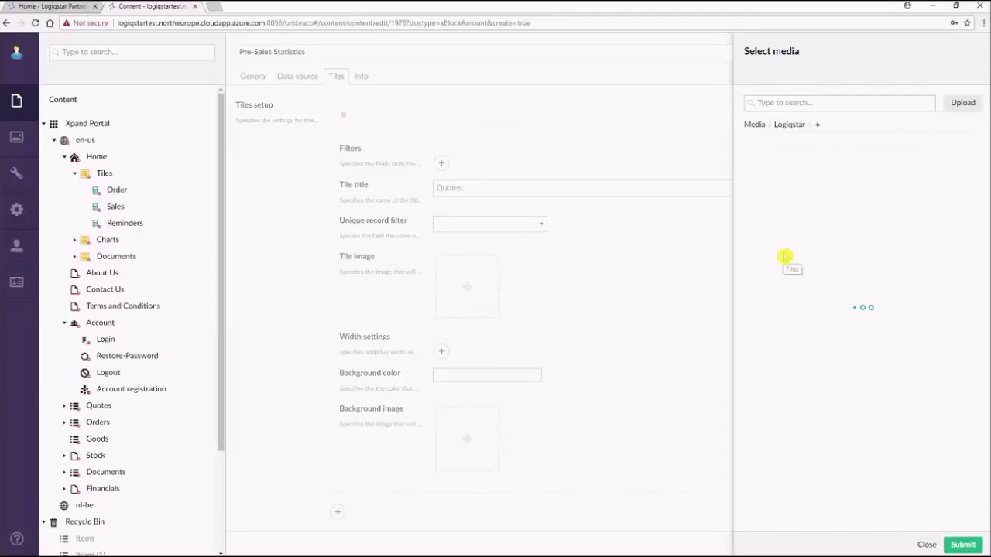
{"action": "left_click", "coordinate": [809, 399]}
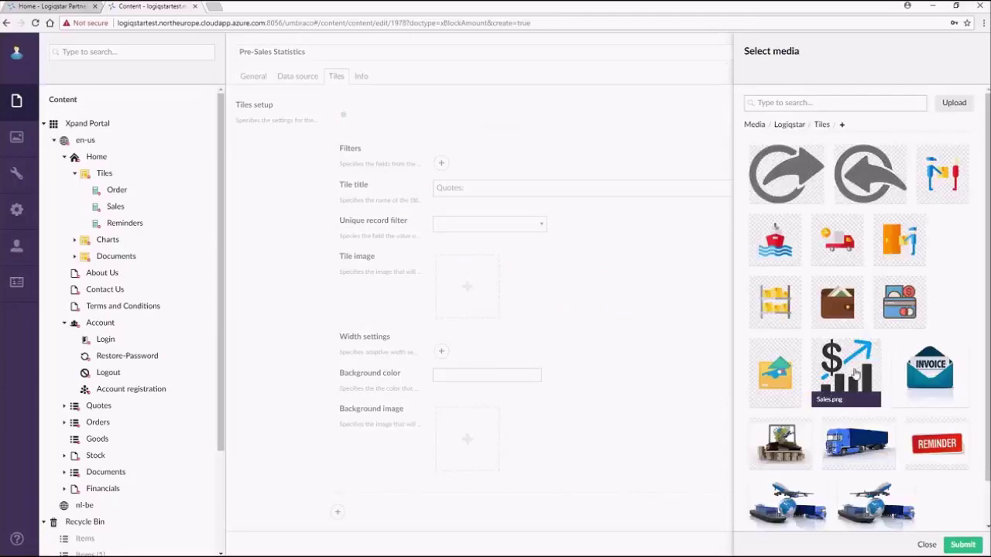
{"action": "left_click", "coordinate": [963, 545]}
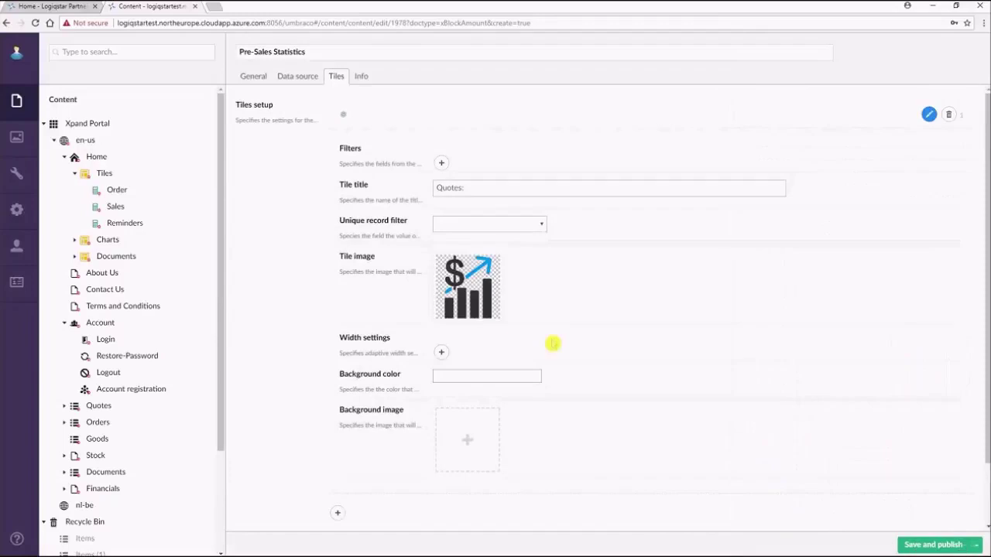
- Add width settings to the tile with a Default width of 4, and publish the Pre-Sales Statistics block
{"action": "left_click", "coordinate": [441, 353]}
{"action": "scroll", "coordinate": [724, 365], "scroll_direction": "down", "scroll_amount": 2}
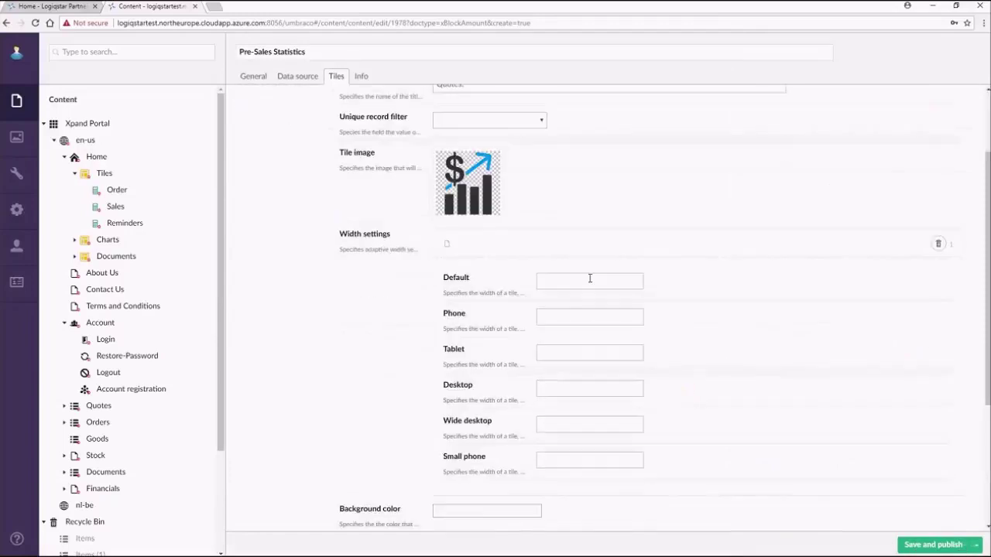
{"action": "left_click", "coordinate": [716, 280]}
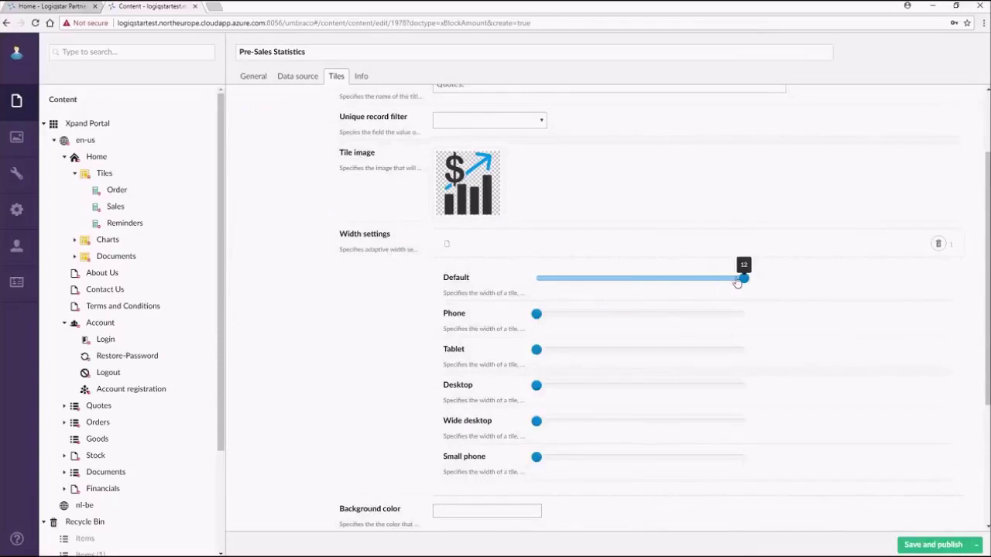
{"action": "left_click_drag", "start_coordinate": [743, 284], "coordinate": [591, 282]}
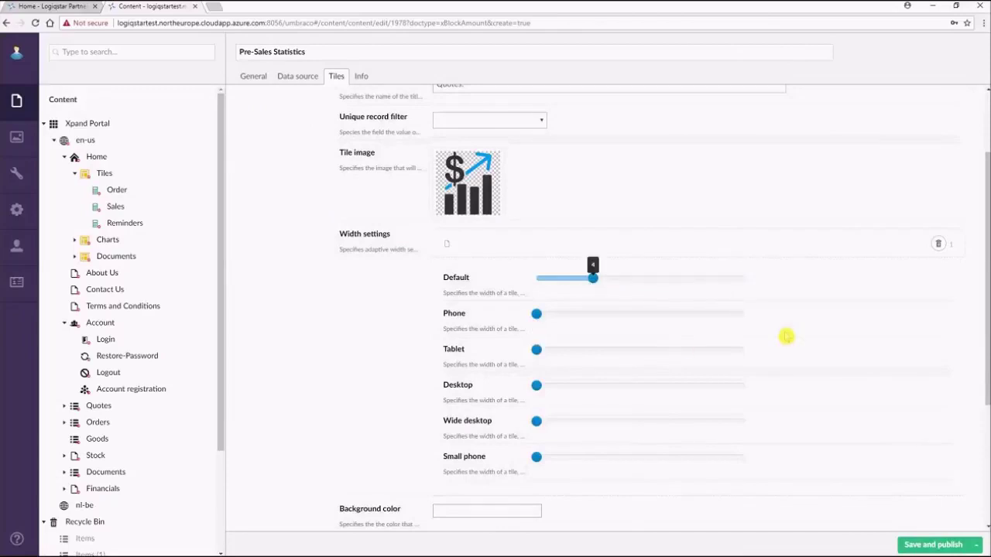
{"action": "scroll", "coordinate": [786, 336], "scroll_direction": "down", "scroll_amount": 1}
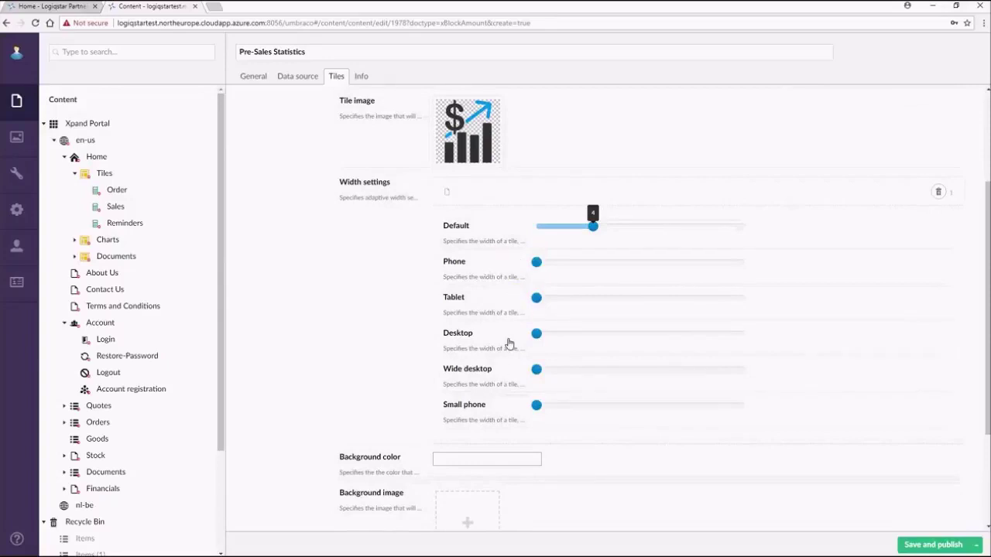
{"action": "scroll", "coordinate": [701, 388], "scroll_direction": "up", "scroll_amount": 1}
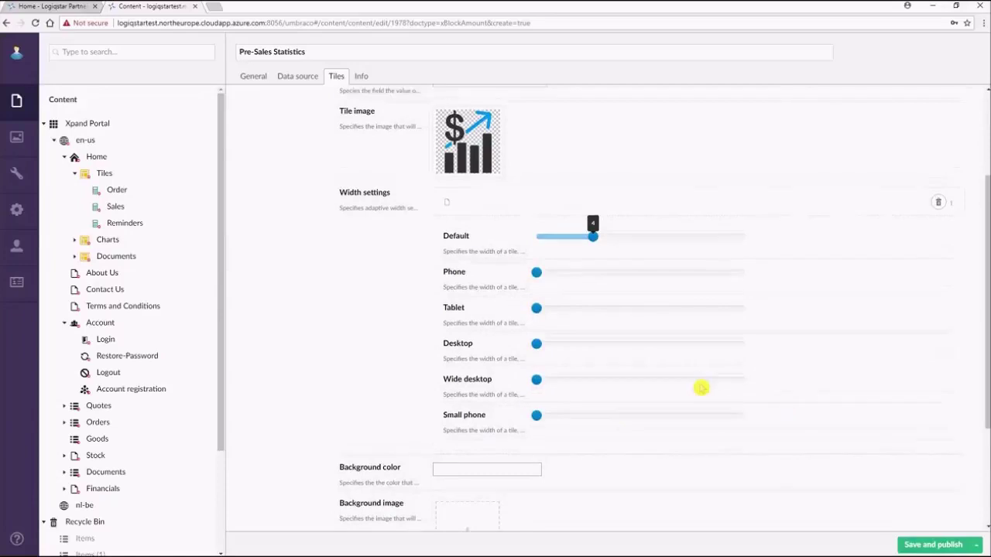
{"action": "scroll", "coordinate": [701, 388], "scroll_direction": "up", "scroll_amount": 3}
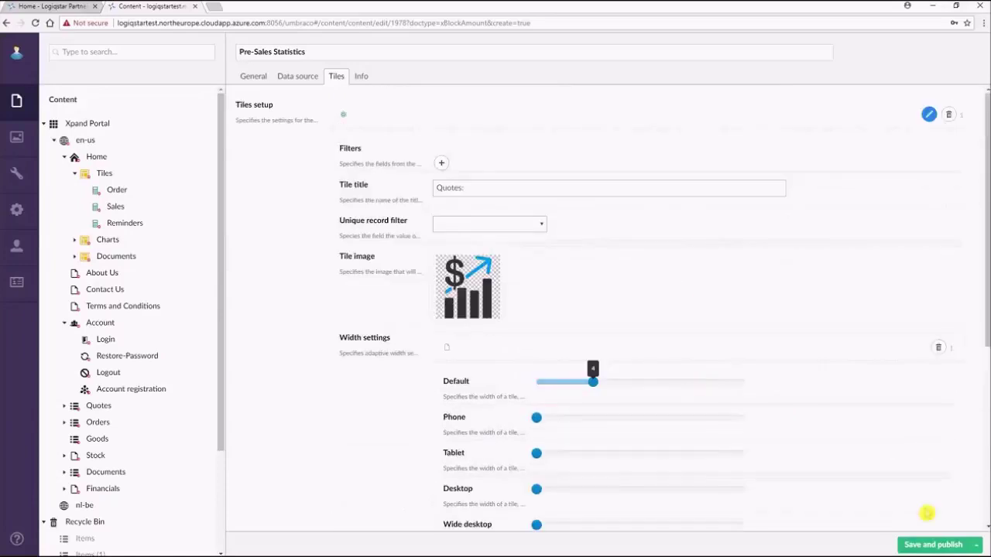
{"action": "left_click", "coordinate": [918, 544]}
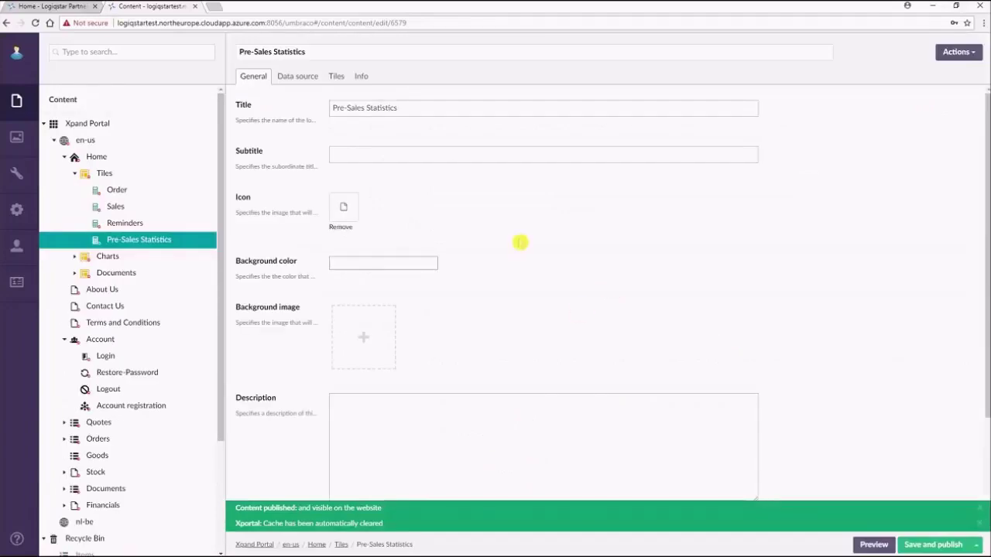
- Reload the Logiqstar portal home page and check the Quotes tile under Pre-Sales Statistics
{"action": "left_click", "coordinate": [40, 6]}
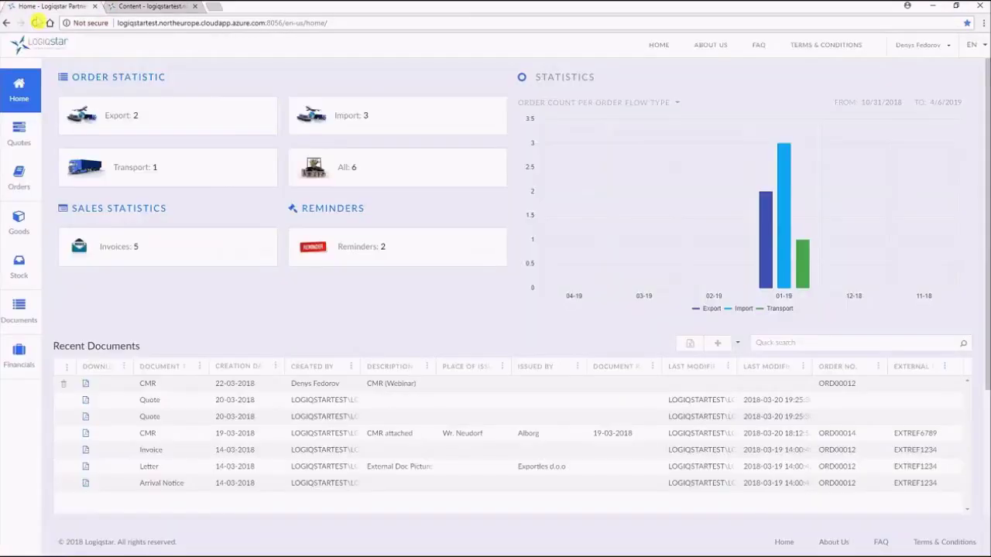
{"action": "left_click", "coordinate": [36, 22]}
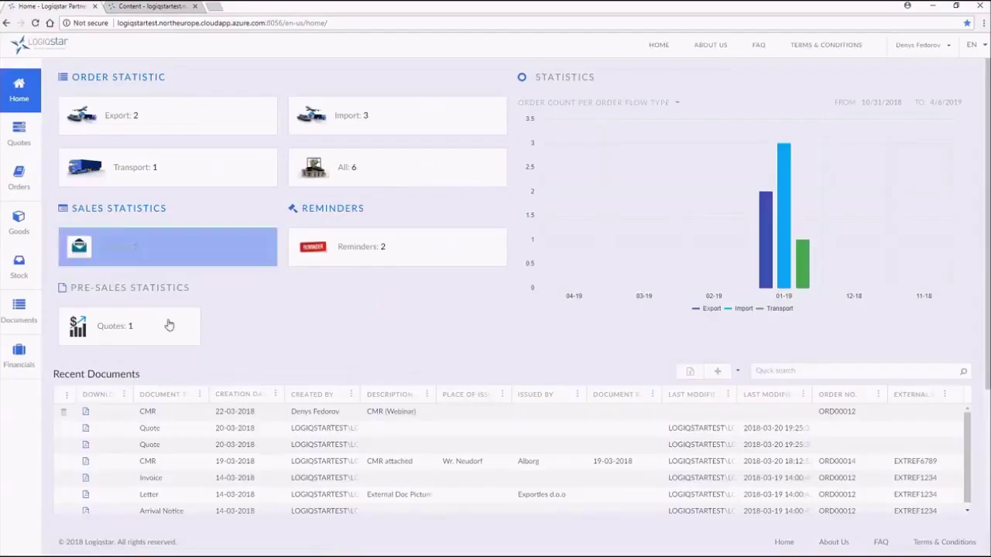
{"action": "double_click", "coordinate": [124, 331]}
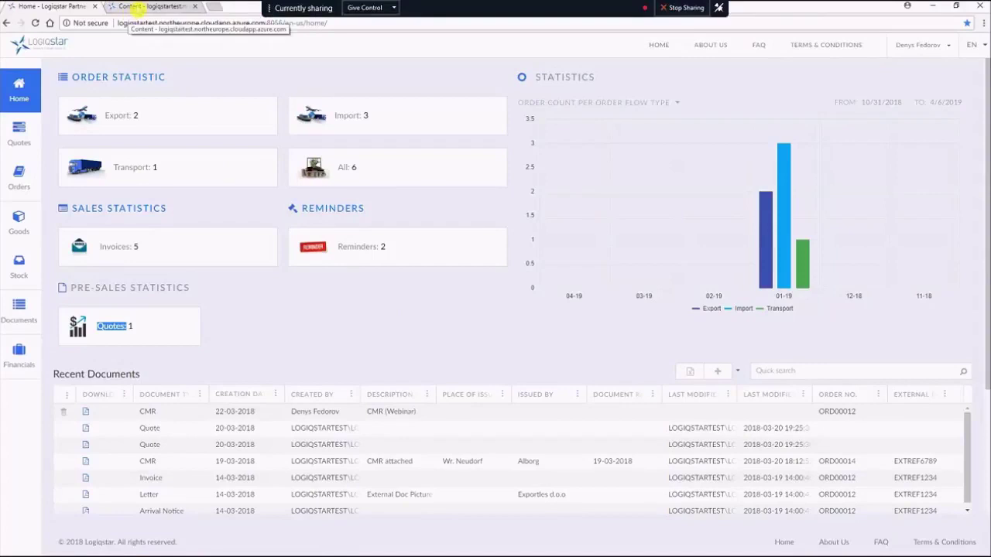
- Back in the Umbraco editor, set the block's navigate-to page to the en-us Quotes page and publish the change
{"action": "left_click", "coordinate": [131, 7]}
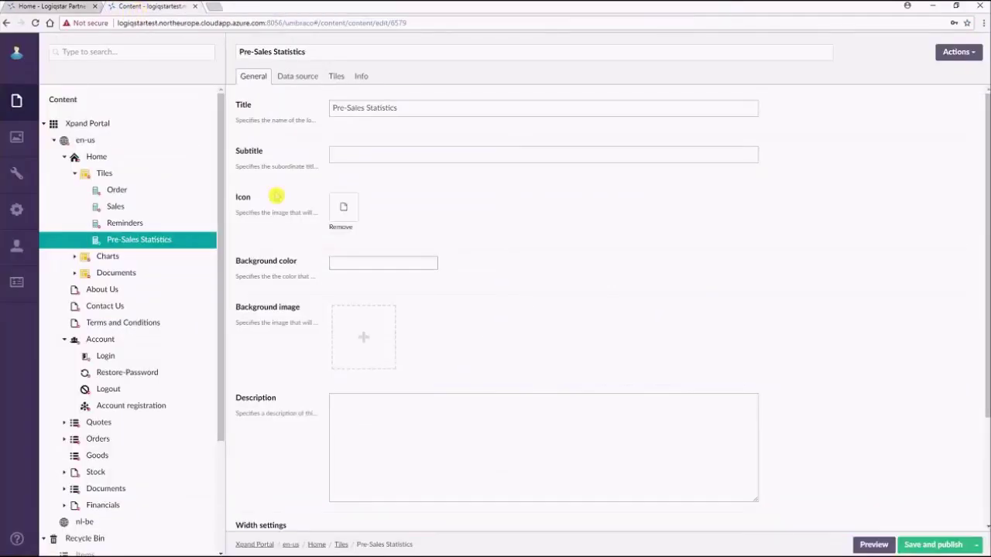
{"action": "scroll", "coordinate": [484, 267], "scroll_direction": "down", "scroll_amount": 2}
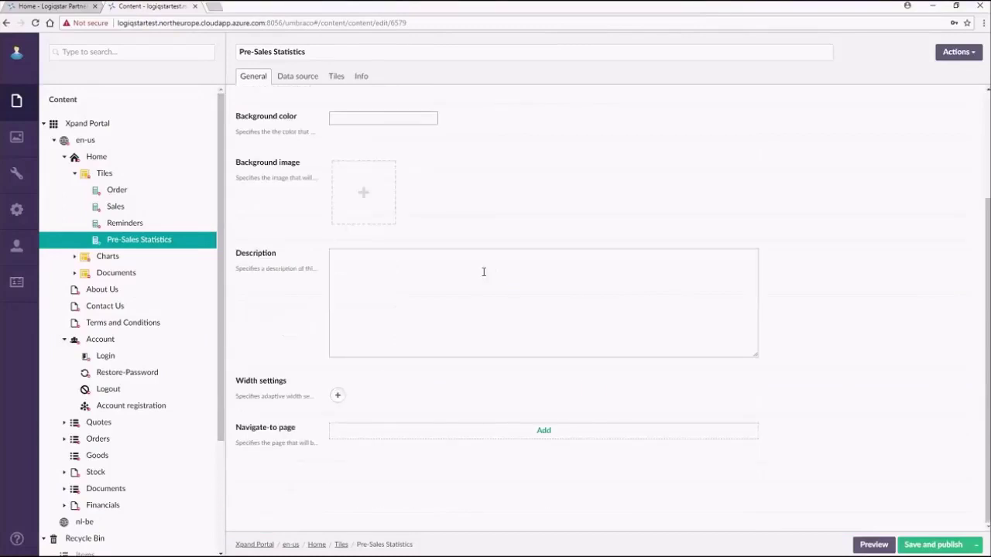
{"action": "left_click", "coordinate": [544, 431]}
{"action": "left_click", "coordinate": [750, 141]}
{"action": "left_click", "coordinate": [759, 155]}
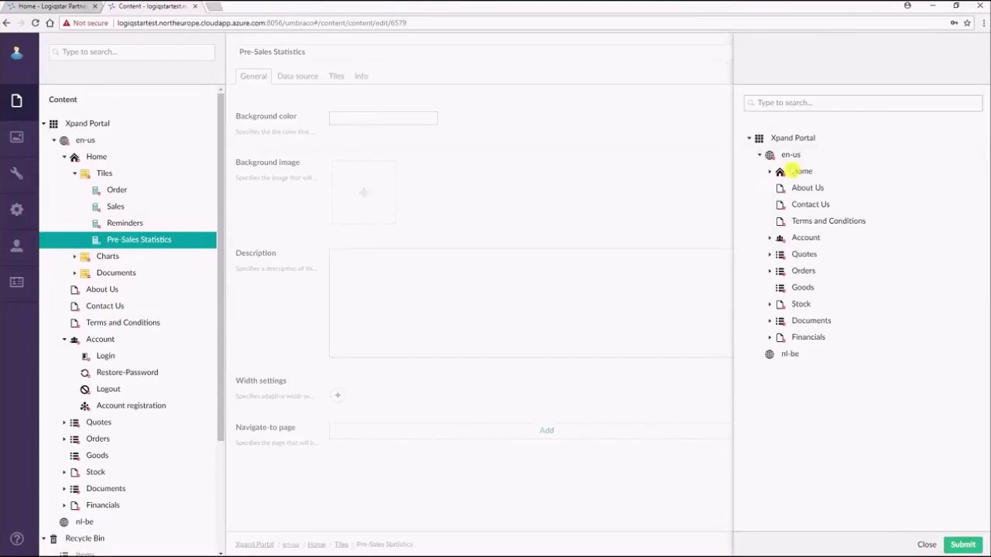
{"action": "left_click", "coordinate": [812, 255]}
{"action": "left_click", "coordinate": [908, 548]}
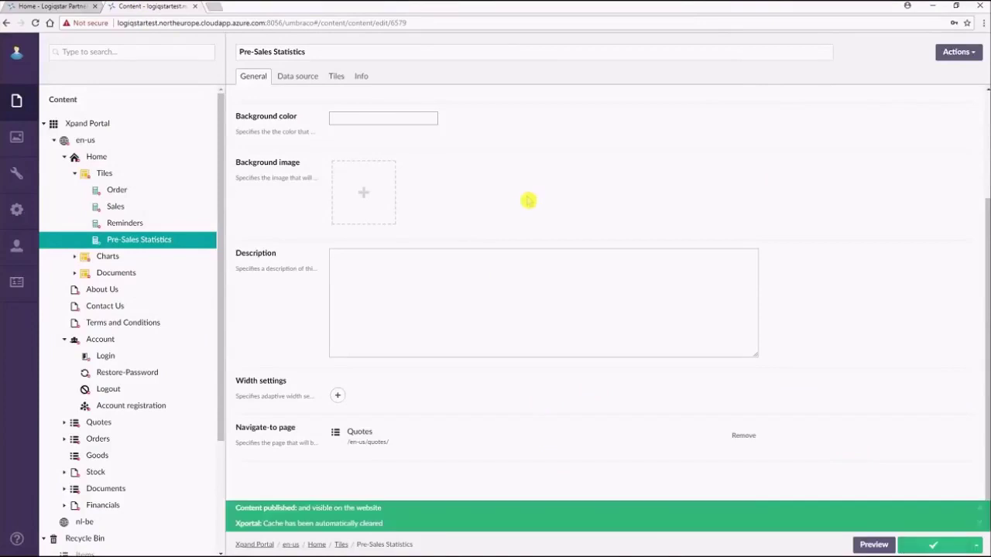
- Reload the Logiqstar portal home page and follow the Quotes tile to test its link
{"action": "left_click", "coordinate": [25, 9]}
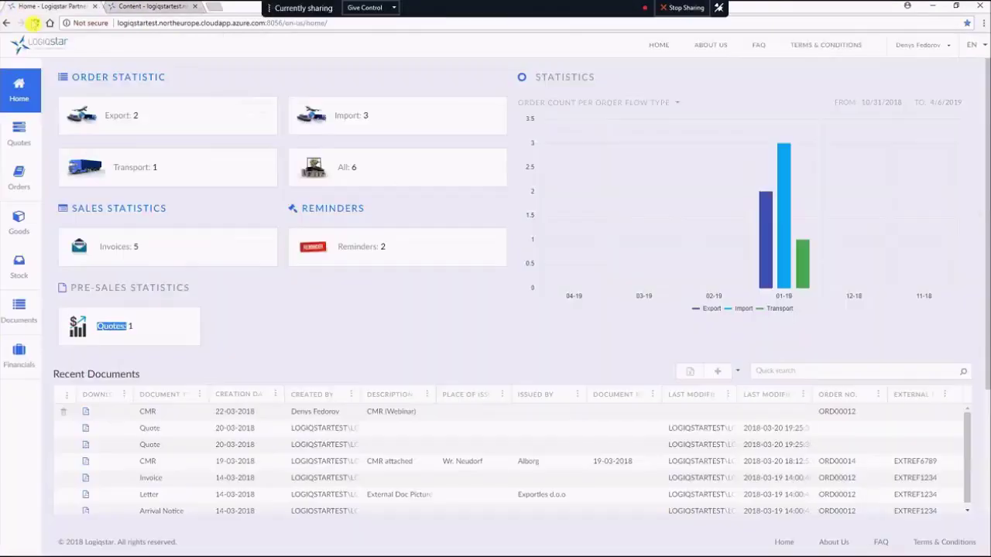
{"action": "left_click", "coordinate": [34, 23]}
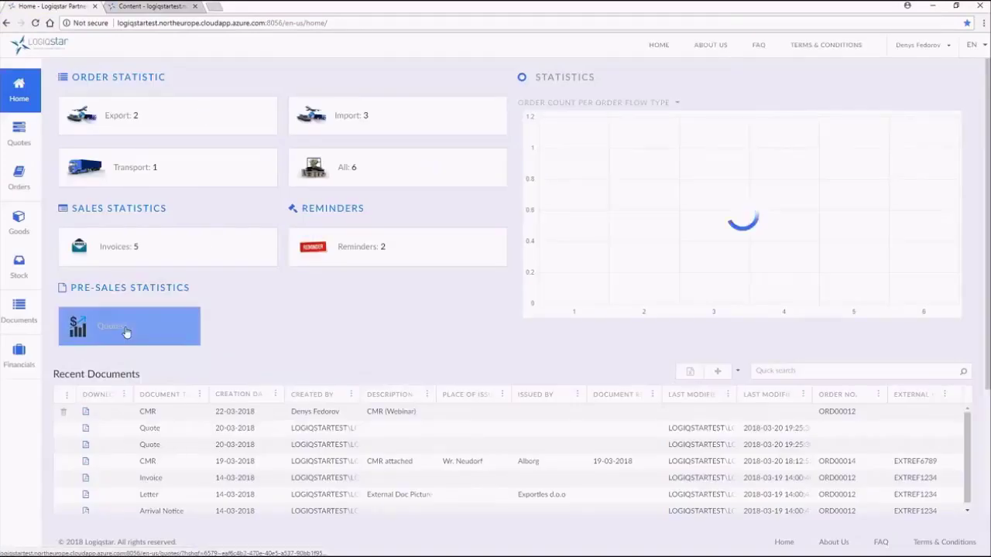
{"action": "left_click", "coordinate": [127, 331]}
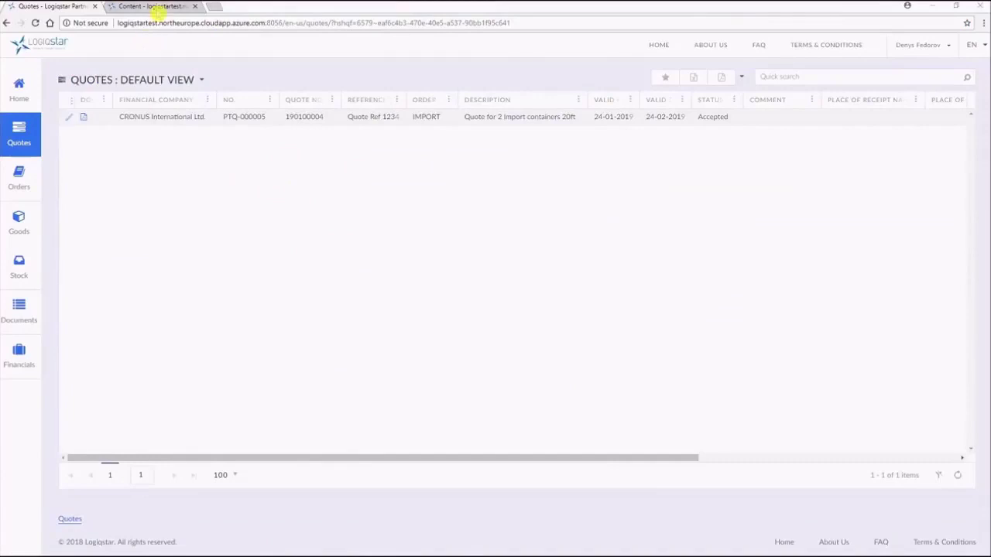
- Return to the Umbraco editor and open the en-us Orders page in the content tree
{"action": "left_click", "coordinate": [155, 6]}
{"action": "scroll", "coordinate": [292, 226], "scroll_direction": "up", "scroll_amount": 2}
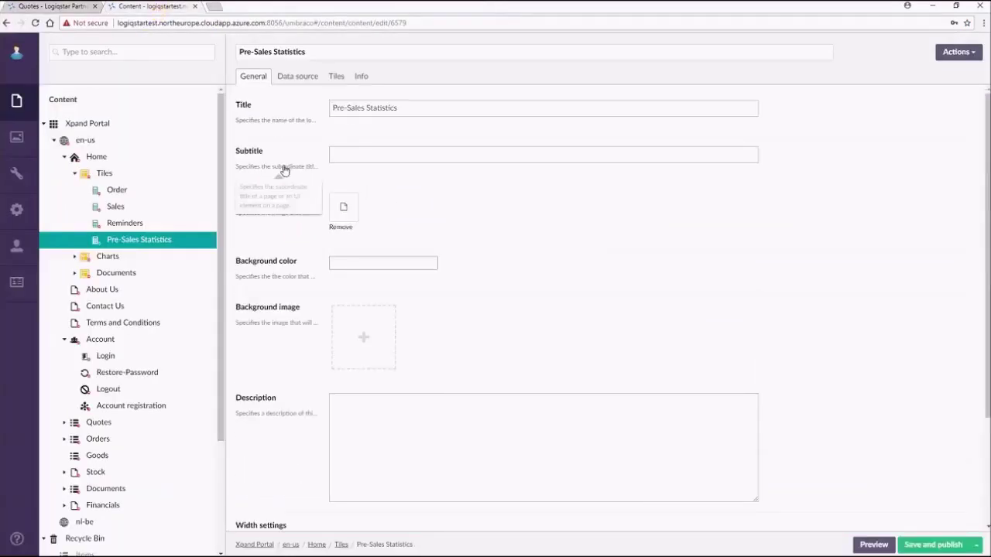
{"action": "left_click", "coordinate": [359, 253]}
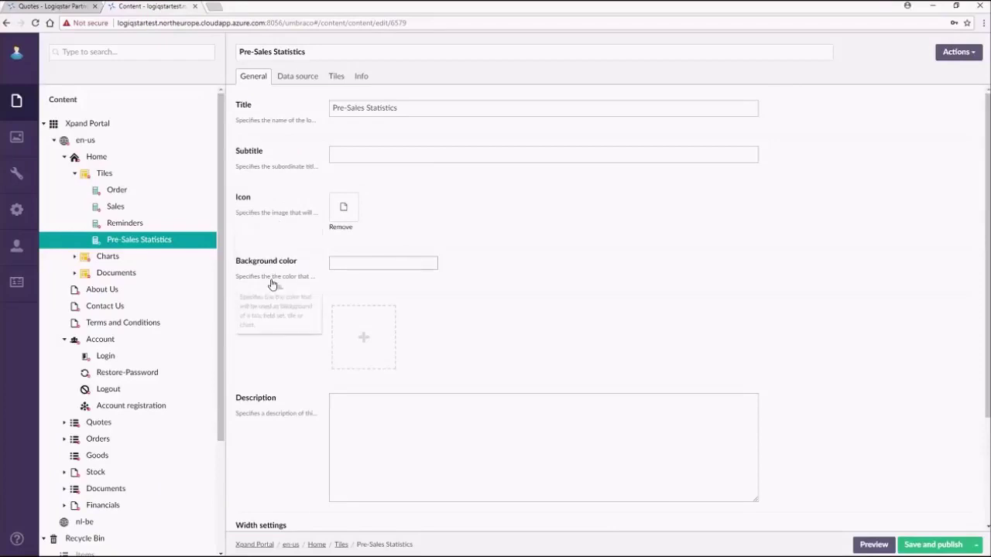
{"action": "left_click", "coordinate": [507, 208]}
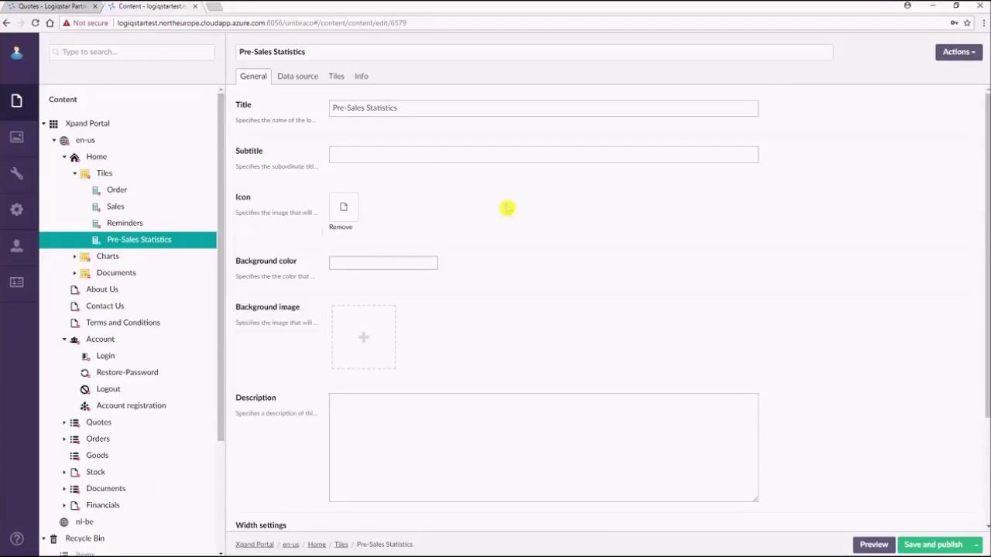
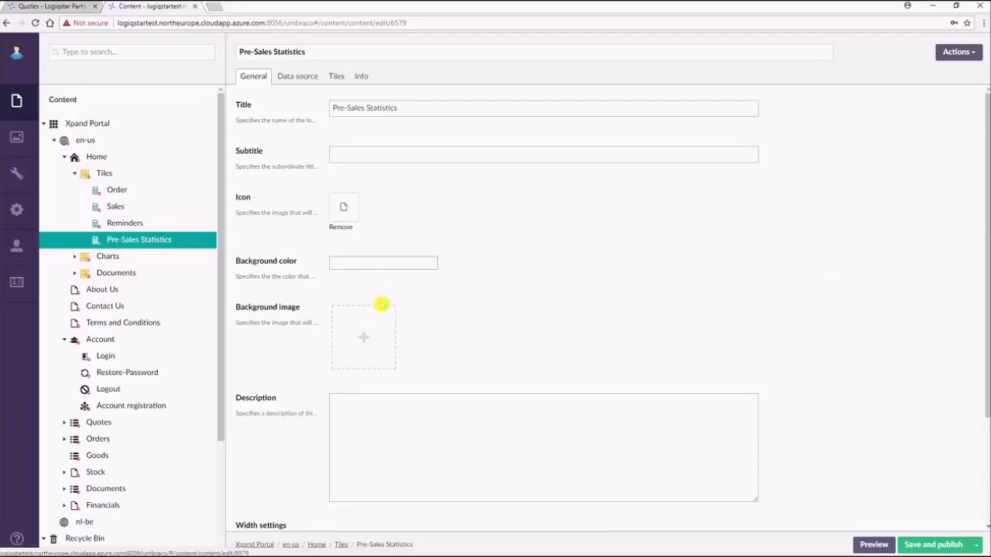
{"action": "scroll", "coordinate": [112, 272], "scroll_direction": "down", "scroll_amount": 2}
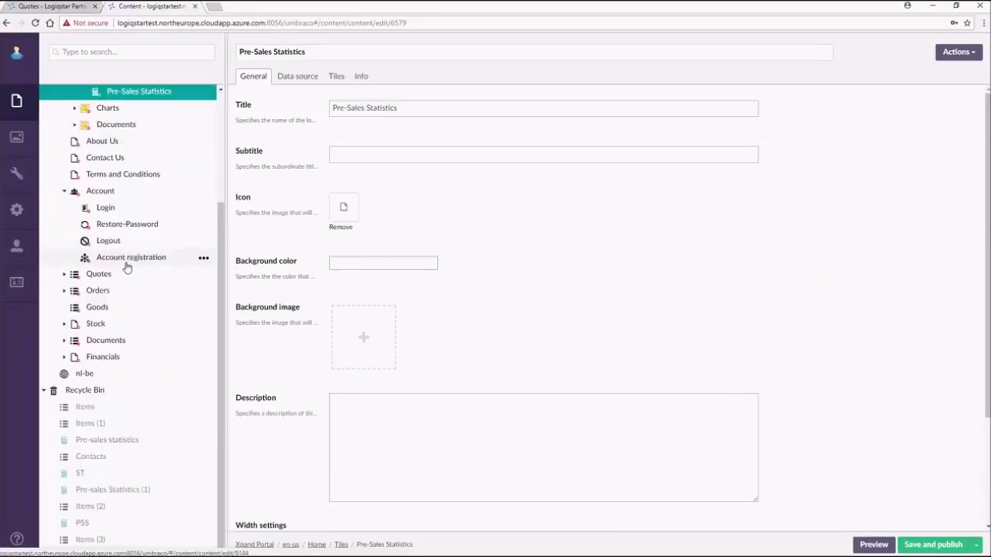
{"action": "left_click", "coordinate": [108, 293]}
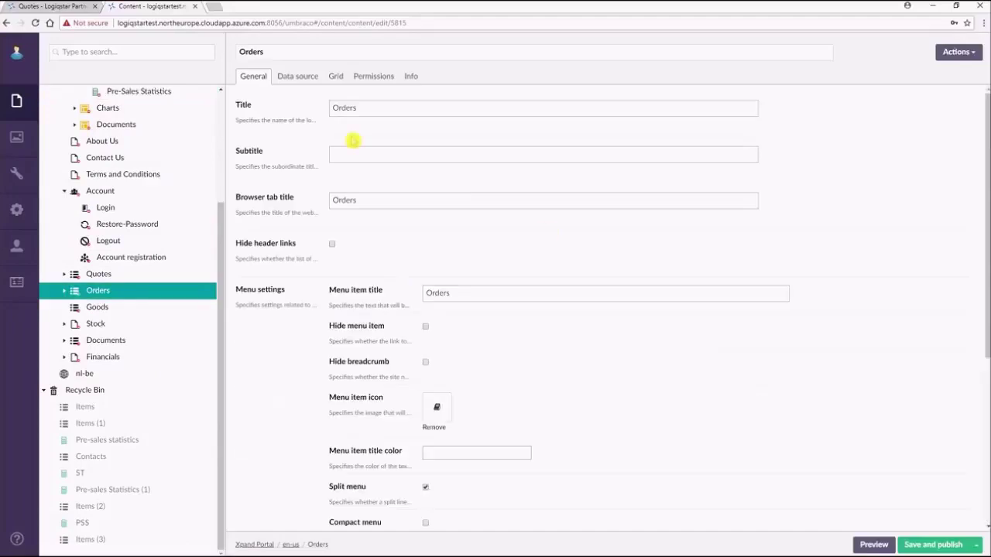
- In the Orders page's grid fields, move Total Net Weight directly below External Reference and Total Gross Weight directly below Contact Person Name
{"action": "left_click", "coordinate": [365, 78]}
{"action": "left_click", "coordinate": [335, 75]}
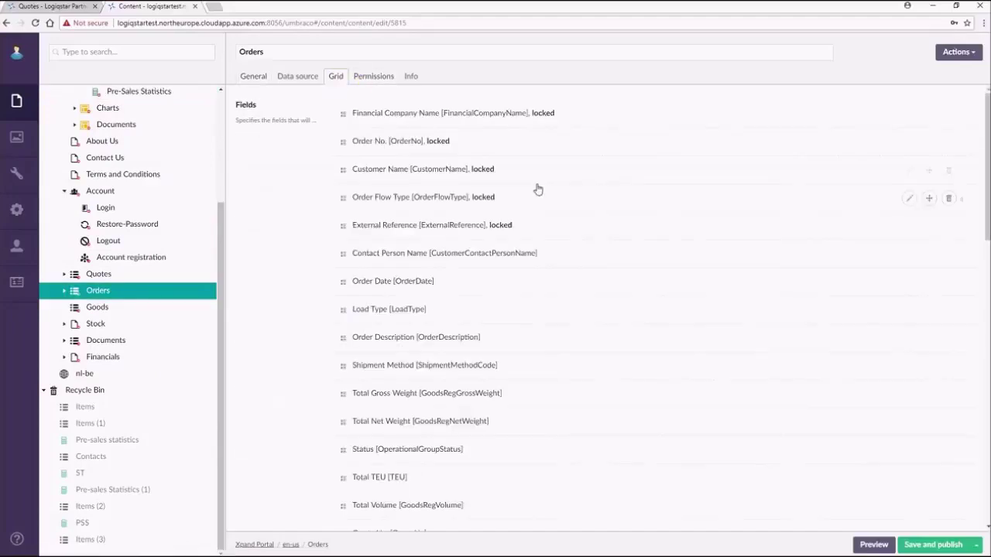
{"action": "scroll", "coordinate": [537, 156], "scroll_direction": "down", "scroll_amount": 1}
{"action": "scroll", "coordinate": [549, 209], "scroll_direction": "down", "scroll_amount": 4}
{"action": "scroll", "coordinate": [564, 257], "scroll_direction": "up", "scroll_amount": 5}
{"action": "left_click_drag", "start_coordinate": [924, 394], "coordinate": [941, 277]}
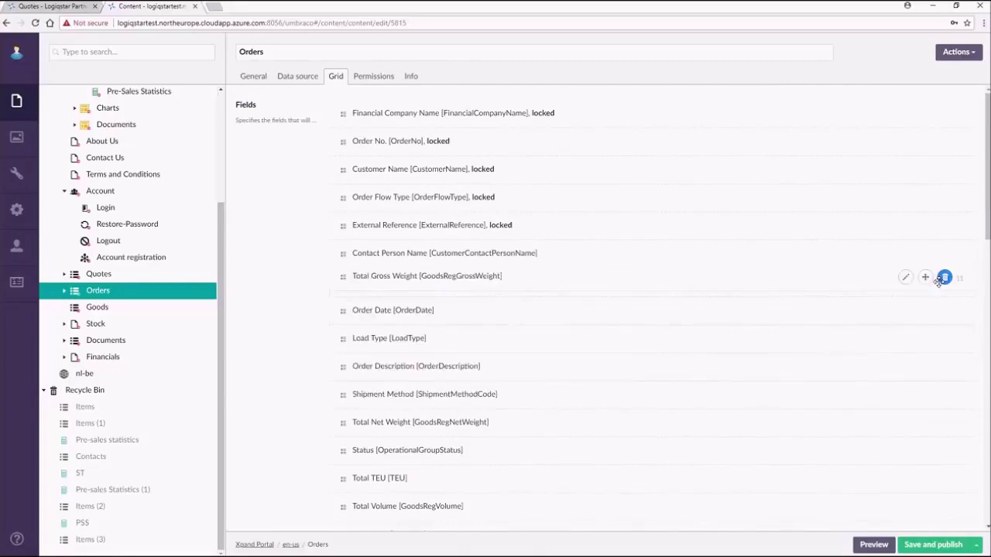
{"action": "left_click_drag", "start_coordinate": [924, 422], "coordinate": [934, 264]}
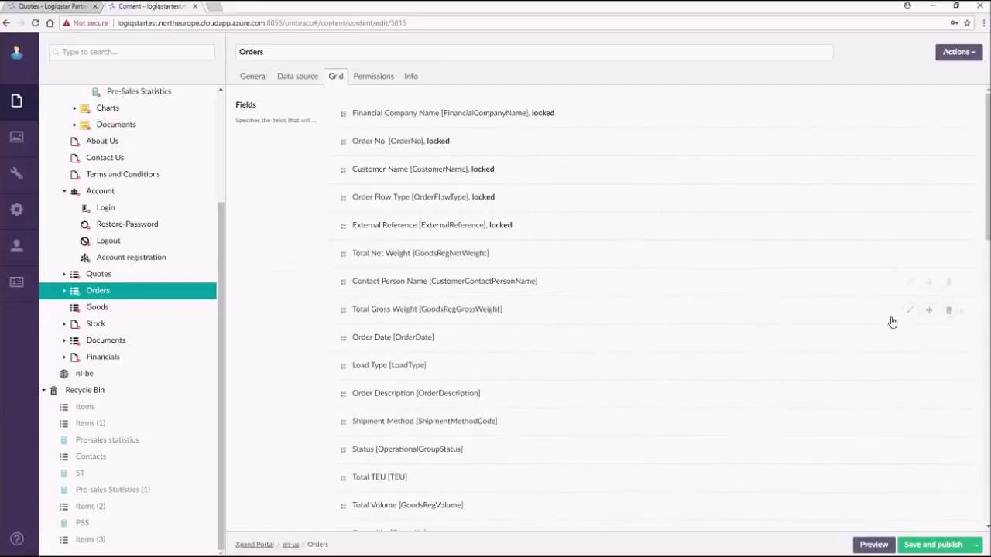
{"action": "left_click_drag", "start_coordinate": [929, 311], "coordinate": [929, 284]}
- Disable grouping in the Orders page's grid settings, then save and publish the page
{"action": "scroll", "coordinate": [504, 302], "scroll_direction": "down", "scroll_amount": 7}
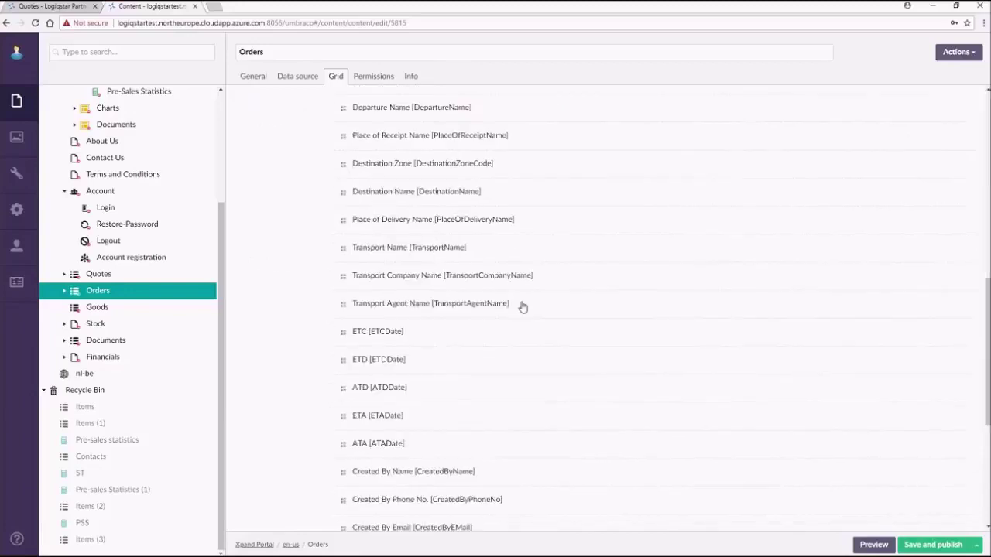
{"action": "scroll", "coordinate": [522, 308], "scroll_direction": "down", "scroll_amount": 5}
{"action": "scroll", "coordinate": [586, 337], "scroll_direction": "down", "scroll_amount": 3}
{"action": "scroll", "coordinate": [586, 336], "scroll_direction": "up", "scroll_amount": 2}
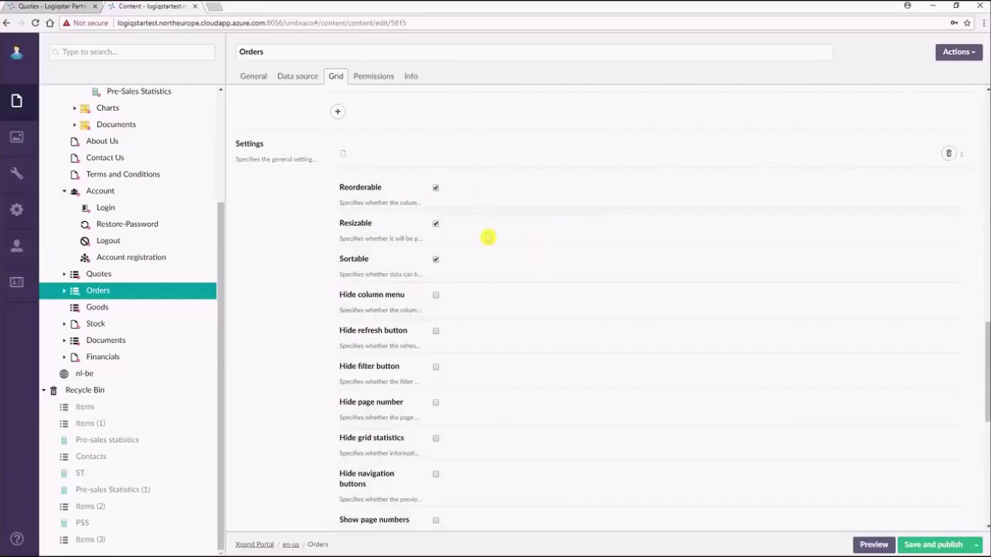
{"action": "scroll", "coordinate": [533, 287], "scroll_direction": "down", "scroll_amount": 6}
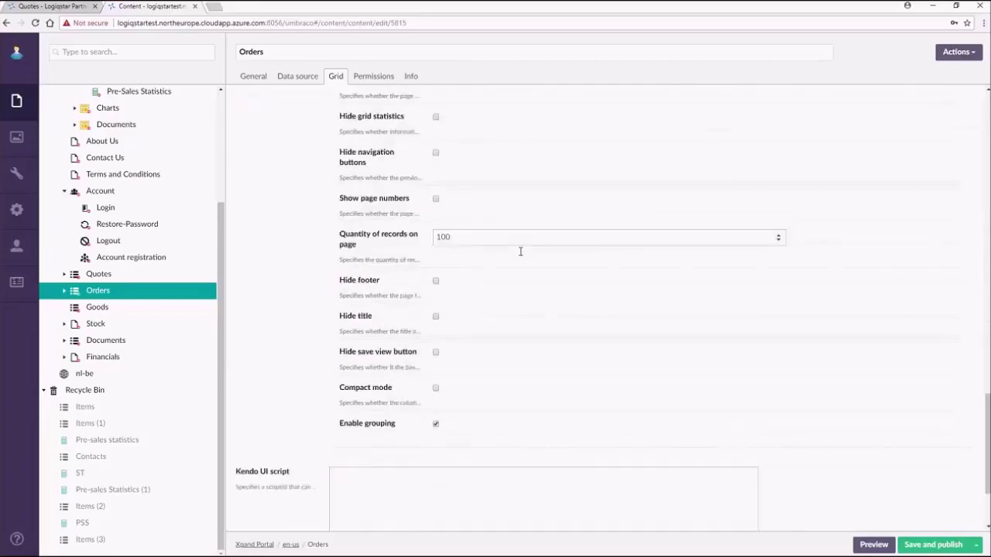
{"action": "scroll", "coordinate": [526, 294], "scroll_direction": "up", "scroll_amount": 1}
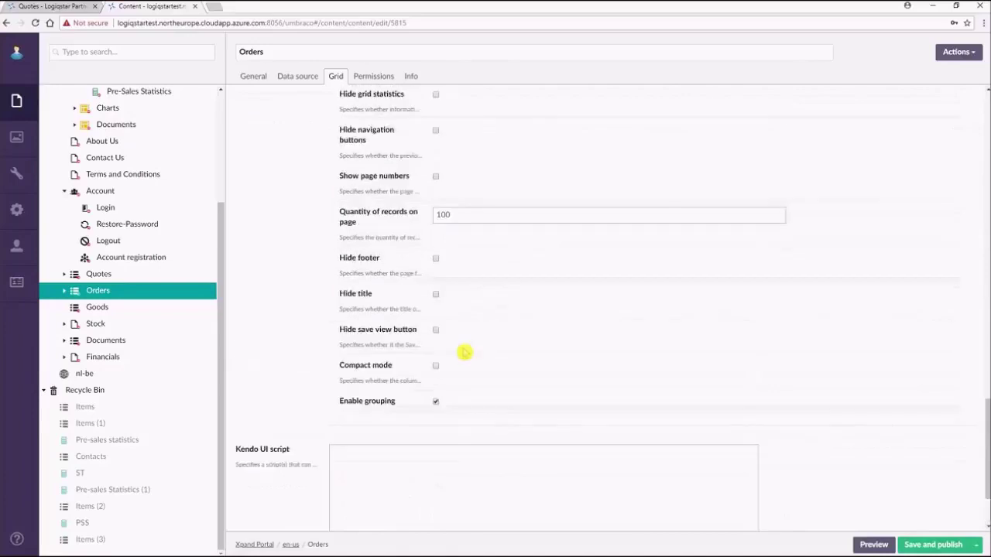
{"action": "left_click", "coordinate": [435, 402]}
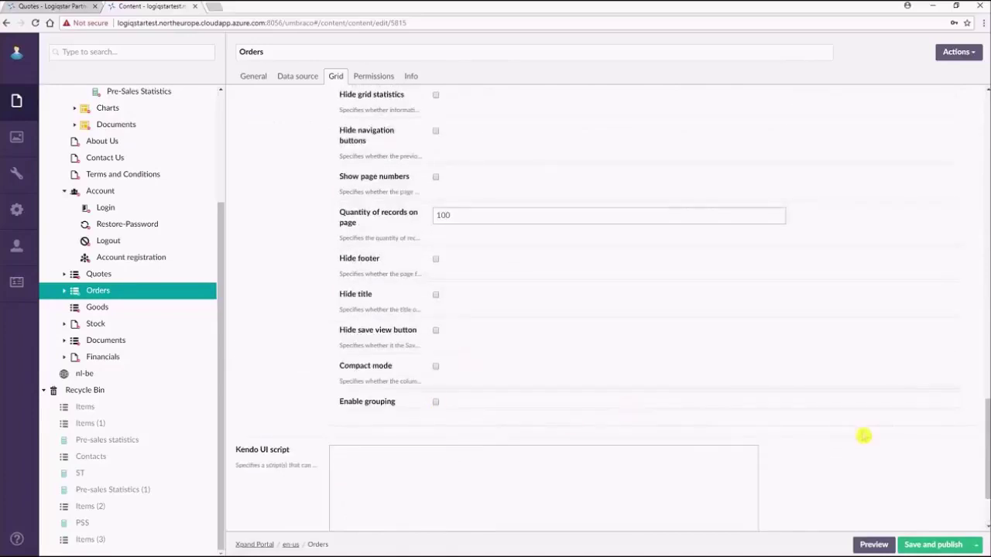
{"action": "left_click", "coordinate": [927, 547]}
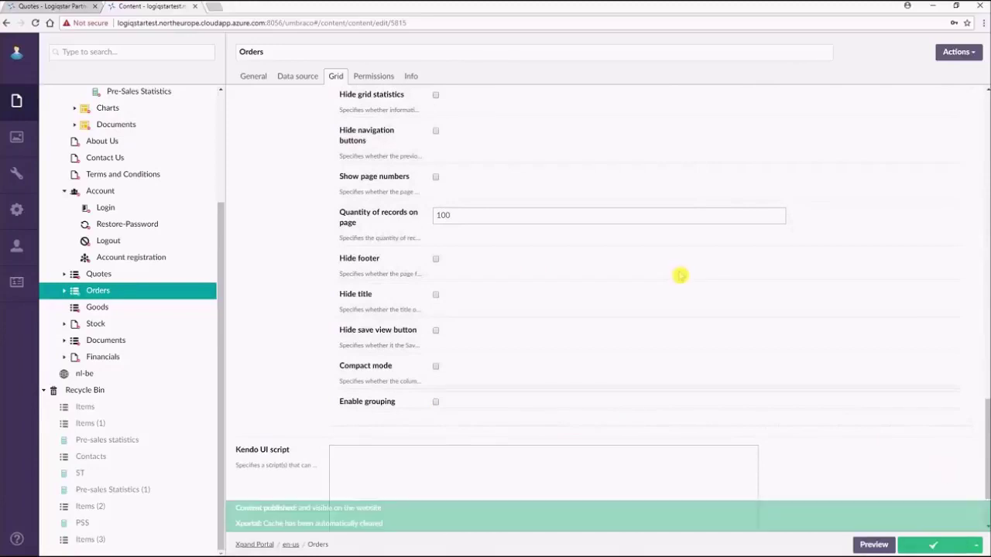
- Switch to the Logiqstar portal and open the Orders page to check the rearranged columns
{"action": "left_click", "coordinate": [63, 6]}
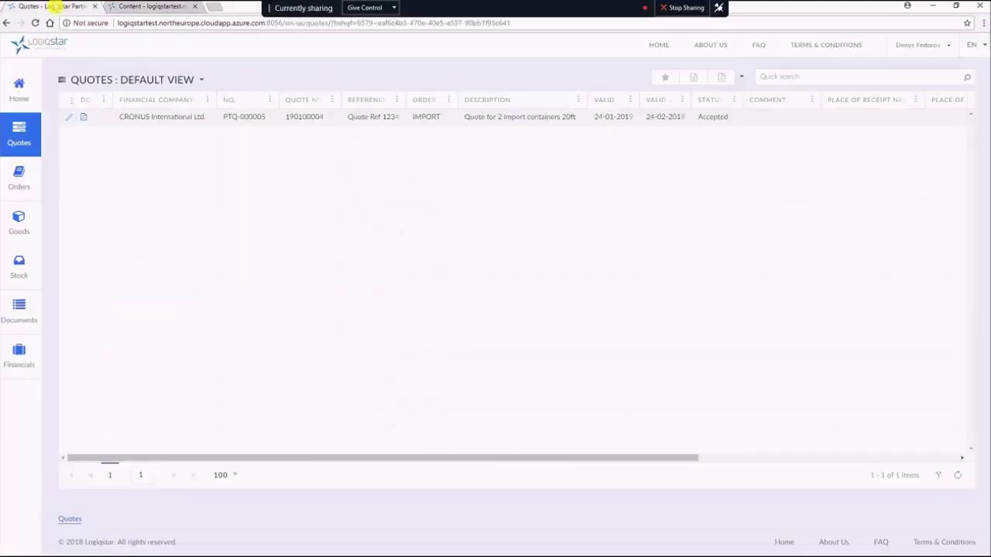
{"action": "left_click", "coordinate": [19, 180]}
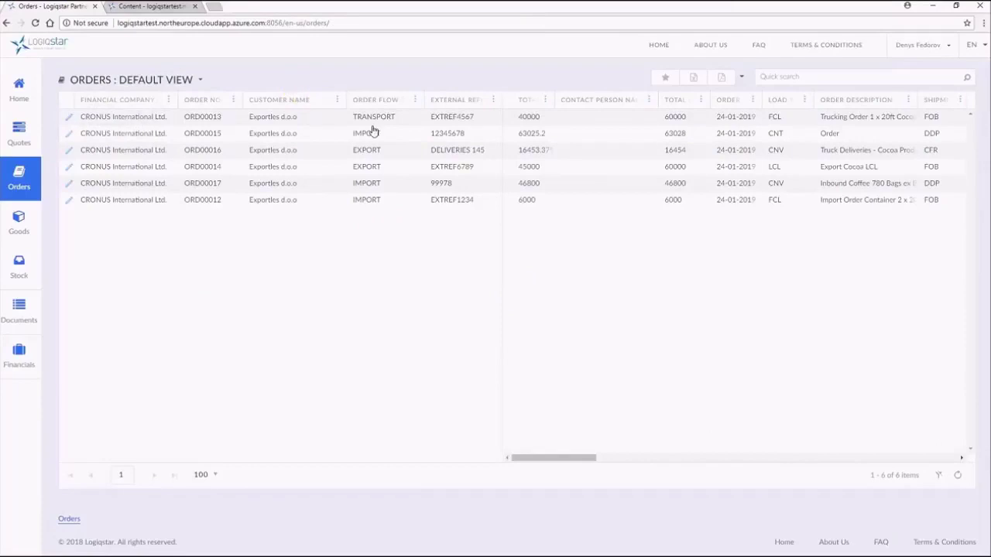
{"action": "left_click", "coordinate": [312, 116]}
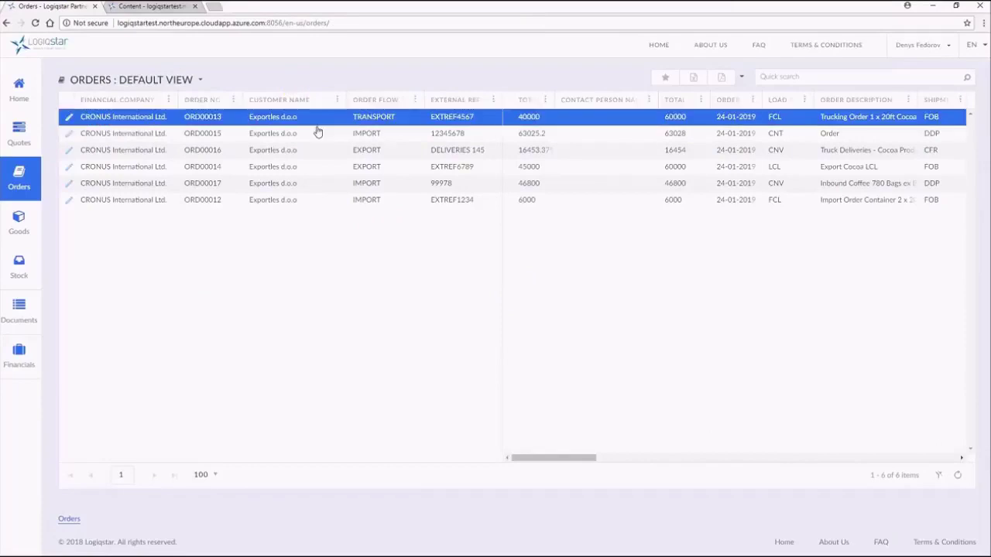
{"action": "left_click", "coordinate": [318, 133]}
{"action": "left_click", "coordinate": [635, 167]}
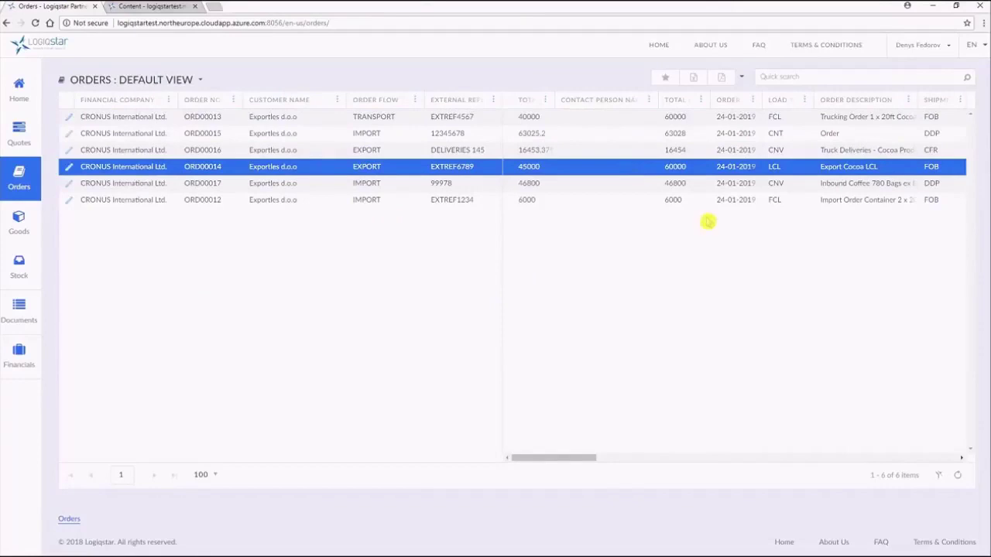
{"action": "left_click", "coordinate": [599, 411]}
{"action": "left_click_drag", "start_coordinate": [559, 463], "coordinate": [534, 467]}
{"action": "left_click", "coordinate": [562, 130]}
{"action": "left_click", "coordinate": [562, 130]}
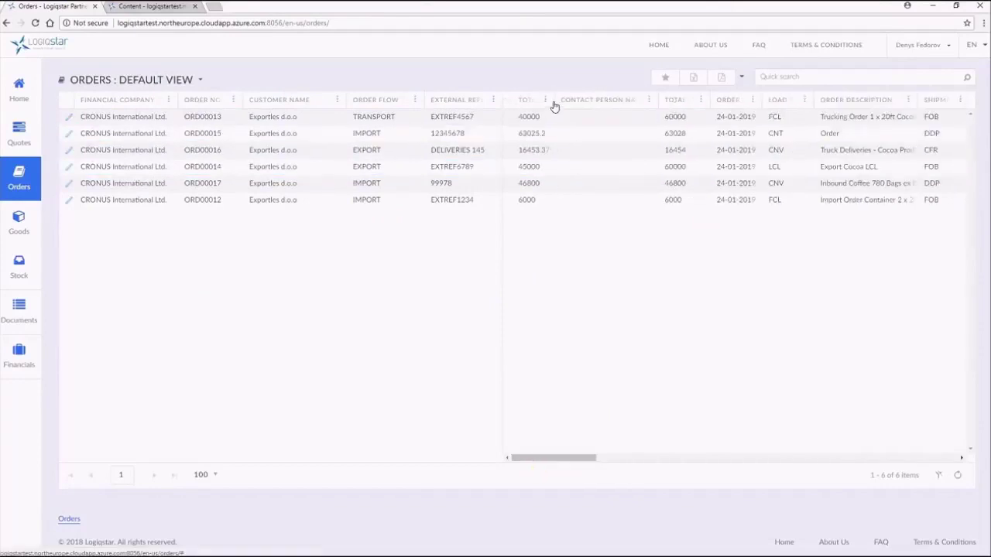
- Widen the Total Net Weight and Total Gross Weight columns in the portal's Orders grid
{"action": "left_click_drag", "start_coordinate": [554, 106], "coordinate": [601, 107]}
{"action": "left_click", "coordinate": [588, 116]}
{"action": "left_click", "coordinate": [566, 183]}
{"action": "left_click", "coordinate": [570, 222]}
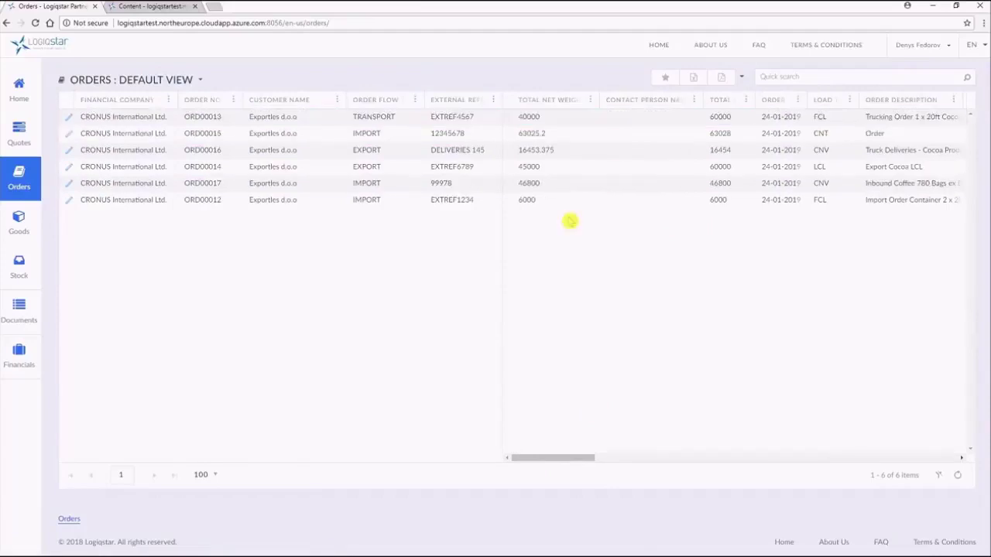
{"action": "left_click", "coordinate": [752, 101]}
{"action": "left_click_drag", "start_coordinate": [754, 100], "coordinate": [777, 101]}
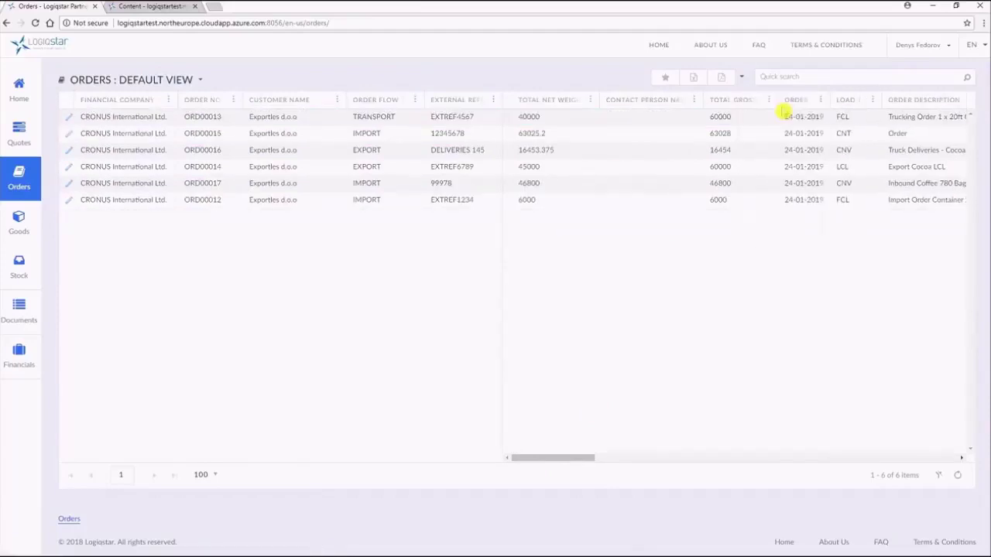
{"action": "left_click", "coordinate": [721, 151]}
{"action": "left_click", "coordinate": [422, 221]}
- Switch to Dynamics NAV on the remote desktop and refresh the Operations Operator Role Center to update My Notes
{"action": "key", "text": "alt+Tab"}
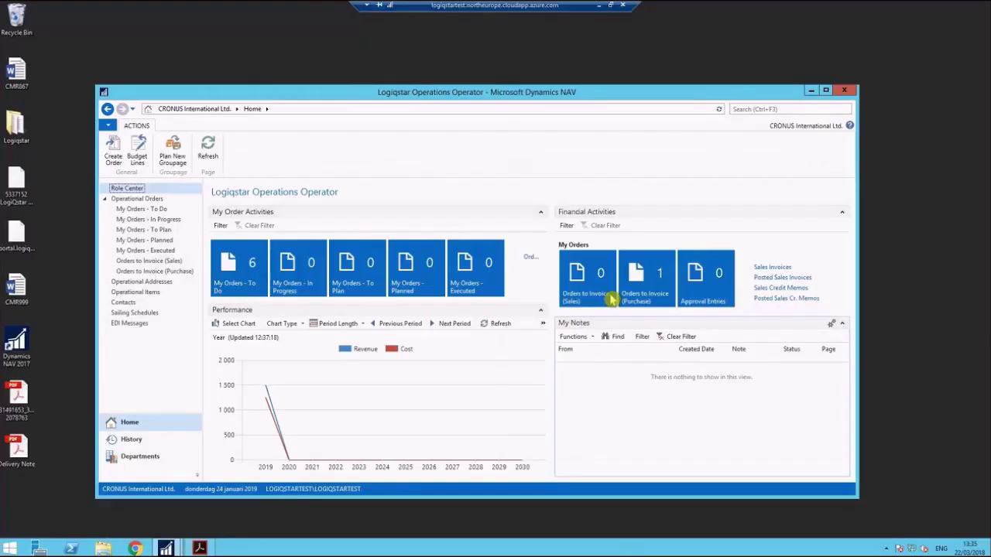
{"action": "left_click_drag", "start_coordinate": [374, 95], "coordinate": [387, 73]}
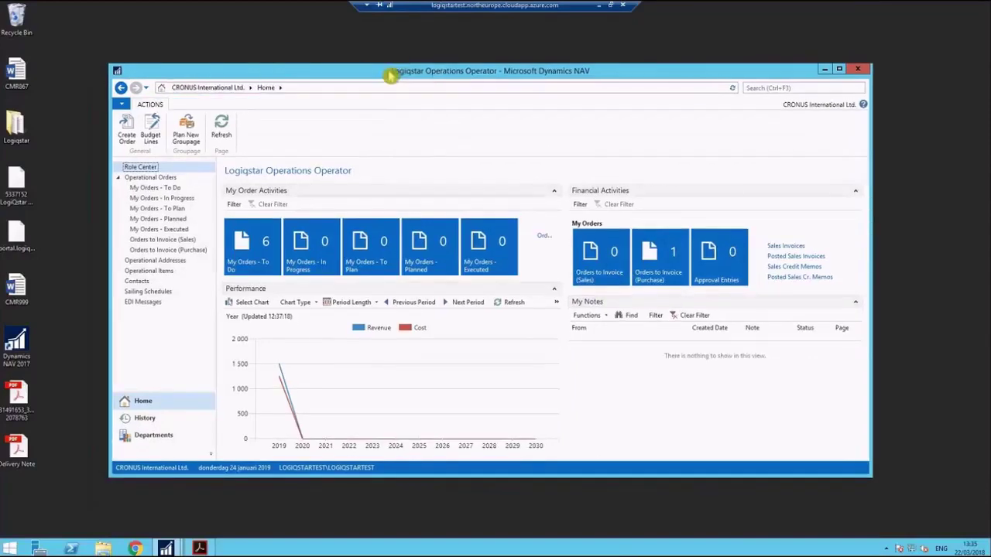
{"action": "left_click", "coordinate": [769, 85]}
{"action": "type", "text": "ope"}
{"action": "left_click", "coordinate": [460, 73]}
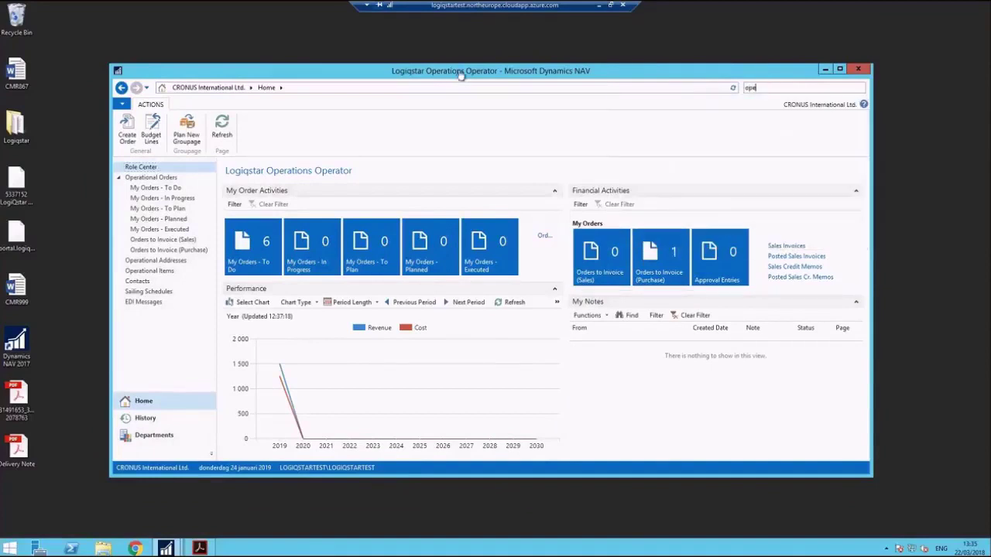
{"action": "left_click", "coordinate": [221, 127]}
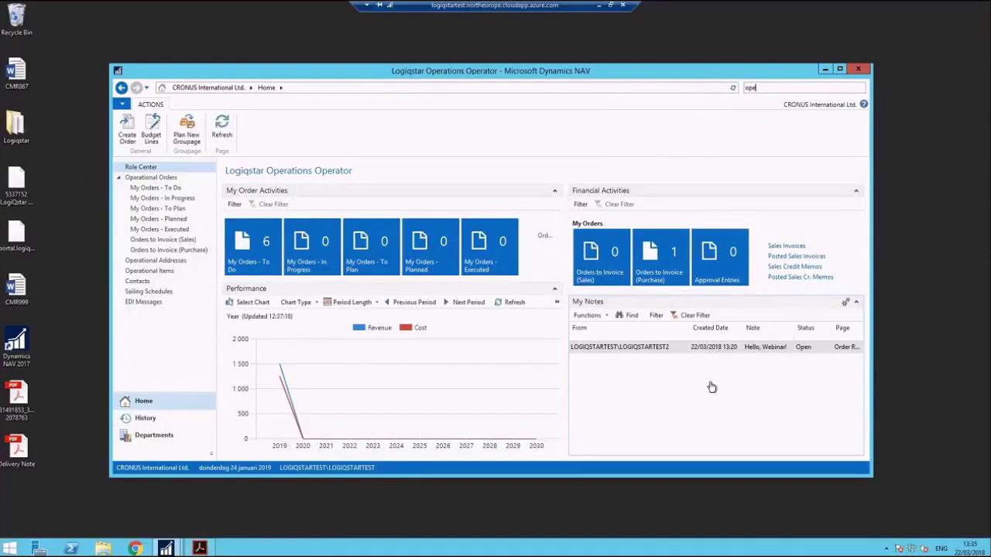
- Run the page linked to the "Hello, Webinar!" note, examine the order registration task's Agent Comment, and close it
{"action": "left_click", "coordinate": [588, 316]}
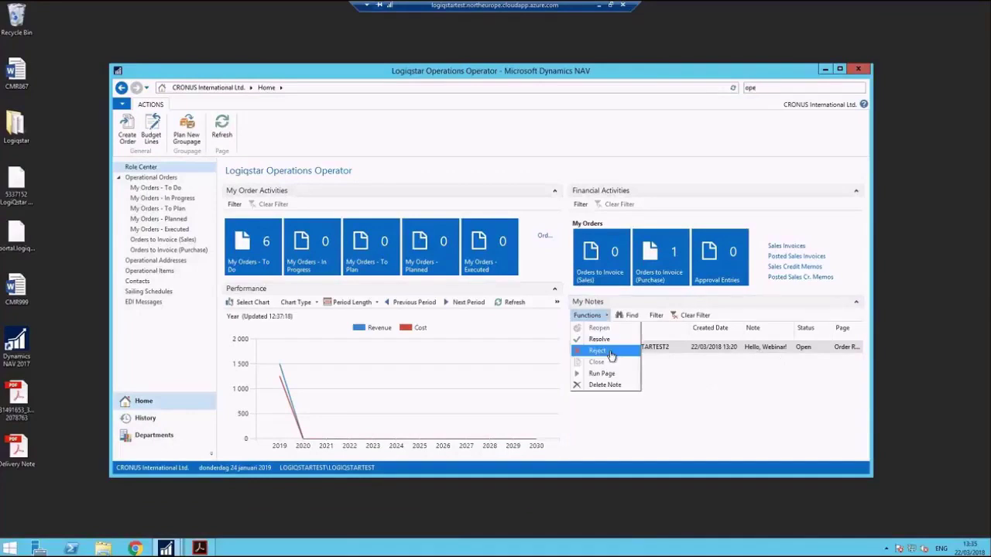
{"action": "left_click", "coordinate": [619, 374]}
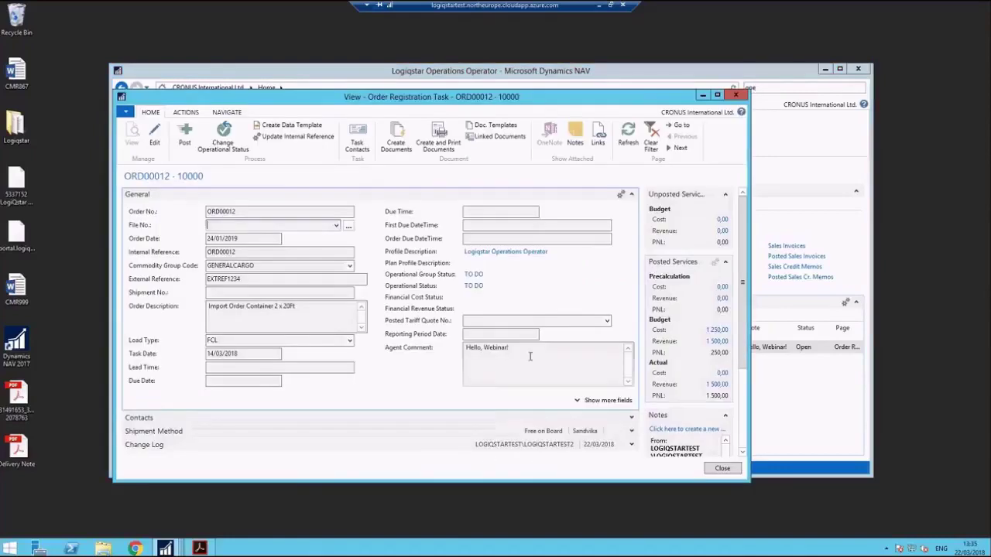
{"action": "left_click", "coordinate": [485, 377]}
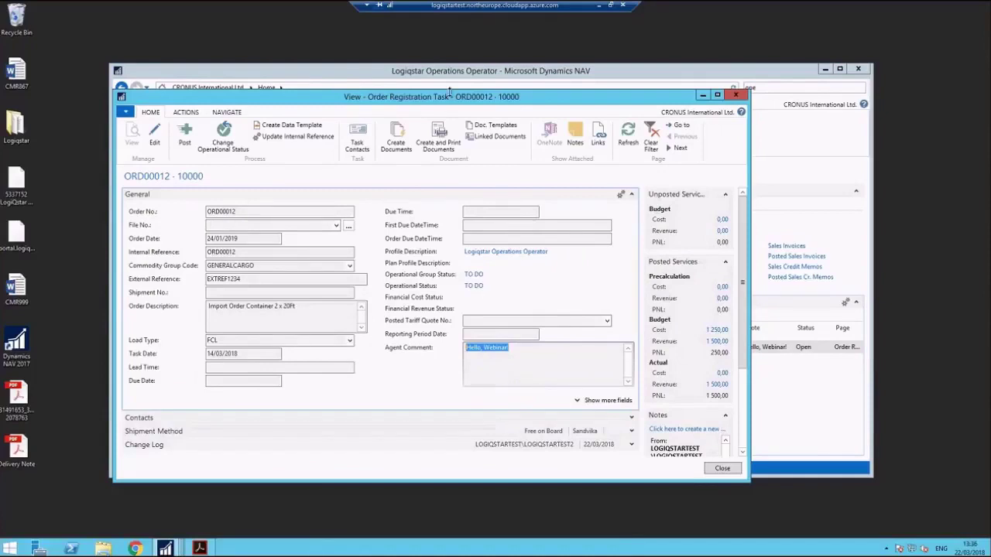
{"action": "left_click_drag", "start_coordinate": [449, 93], "coordinate": [452, 76]}
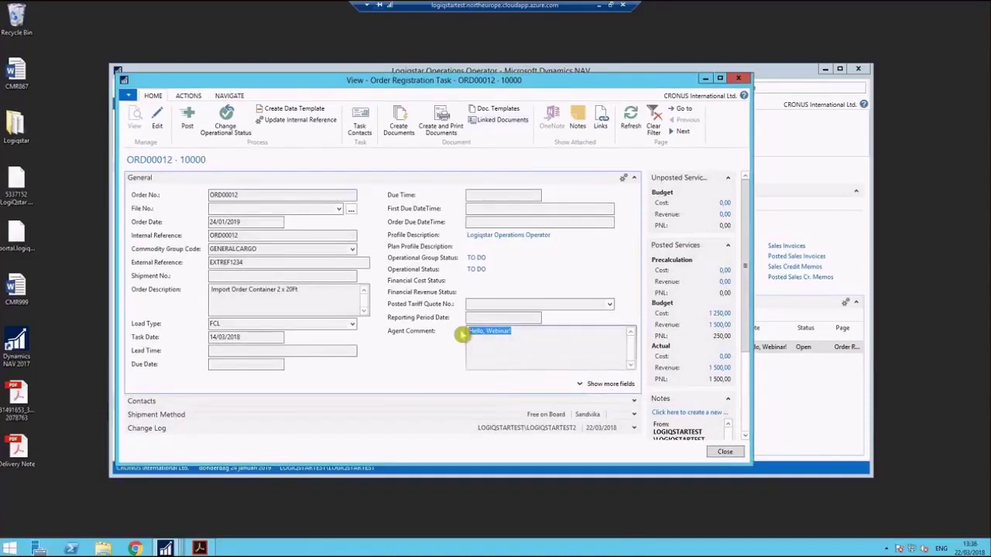
{"action": "left_click", "coordinate": [736, 80]}
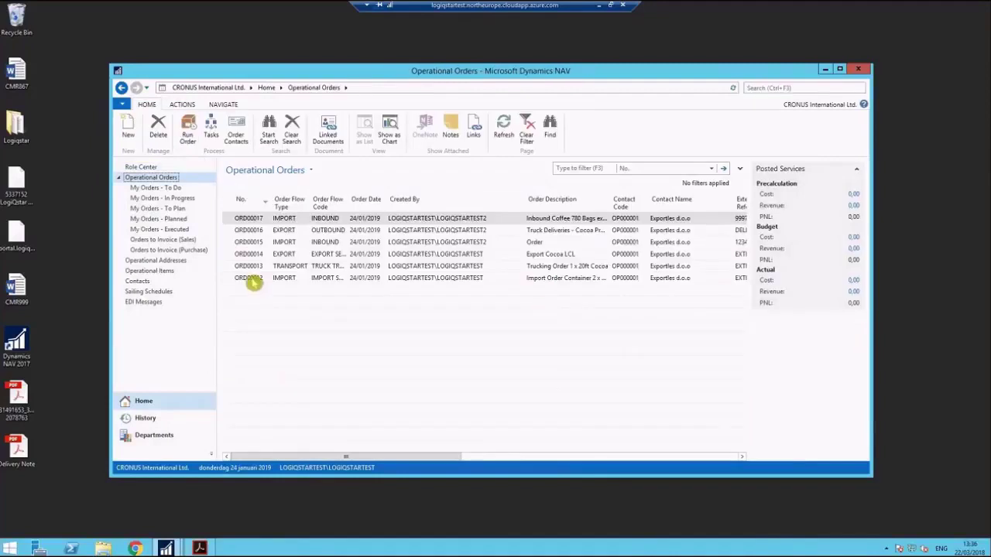
- Open the linked documents of the Import Order Container 2 x 20Ft order, view the portal CMR document and close the PDF
{"action": "left_click", "coordinate": [254, 280]}
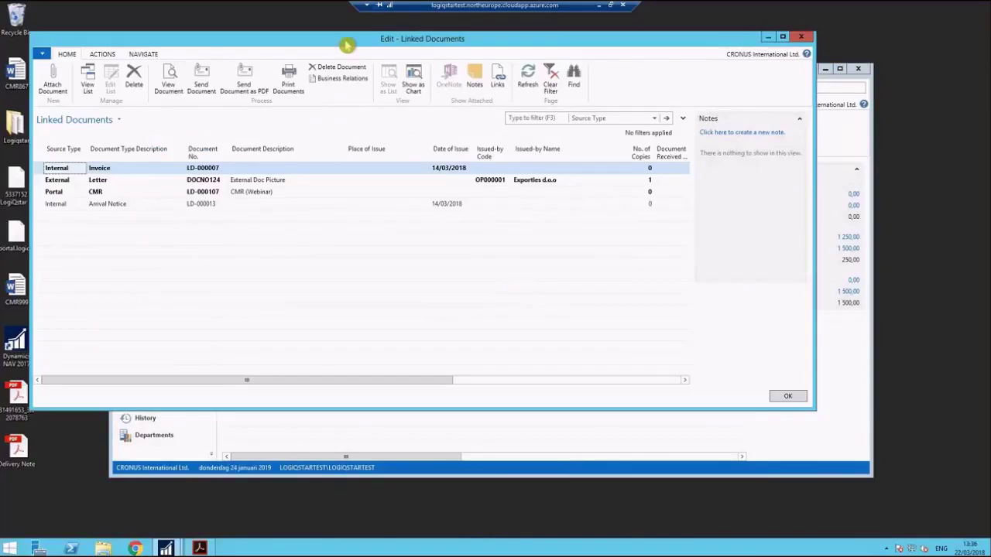
{"action": "left_click_drag", "start_coordinate": [346, 45], "coordinate": [391, 52]}
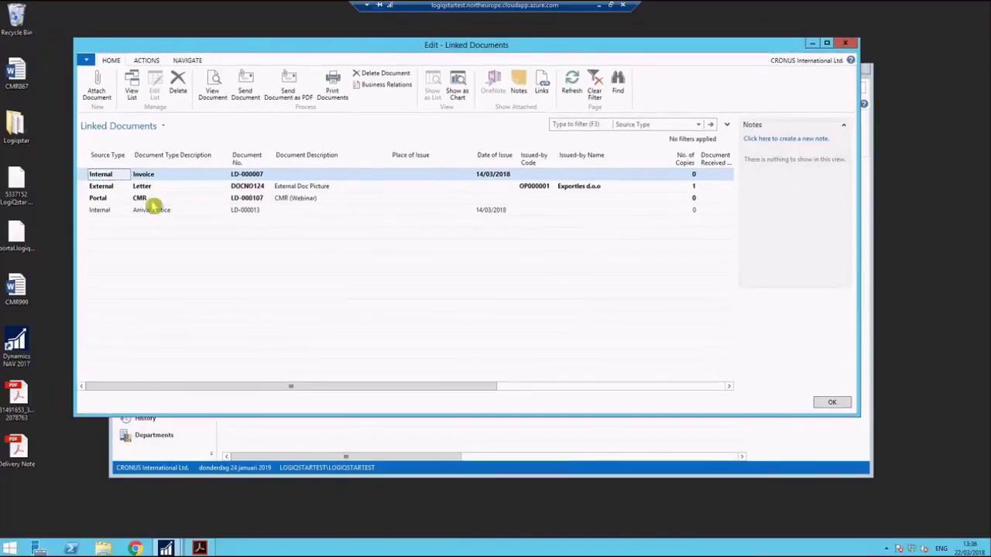
{"action": "left_click", "coordinate": [104, 200]}
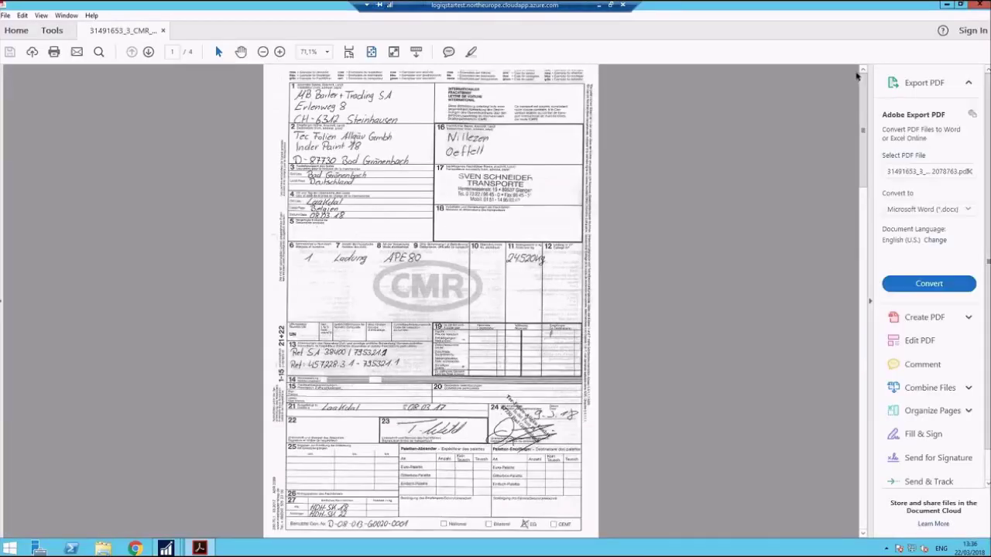
{"action": "left_click", "coordinate": [983, 4]}
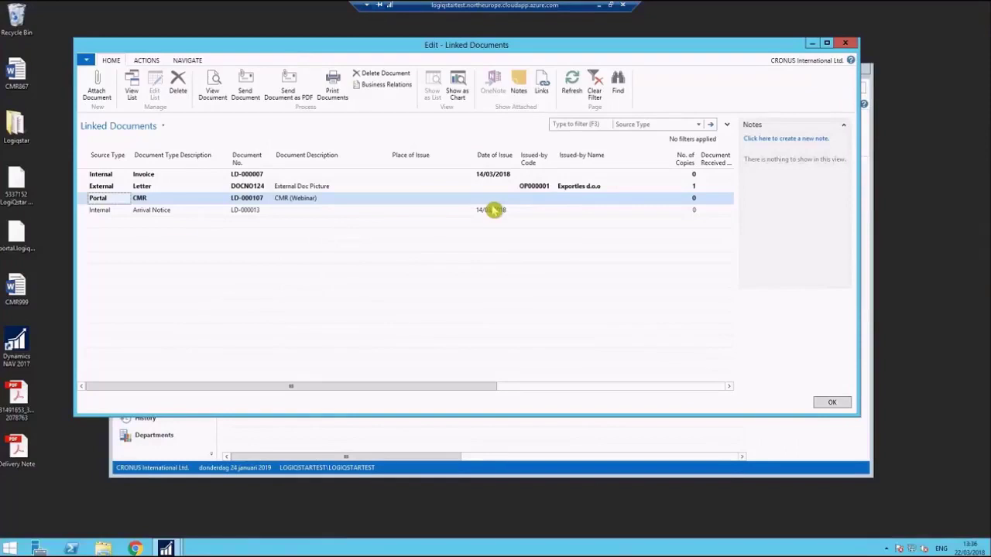
{"action": "left_click_drag", "start_coordinate": [277, 48], "coordinate": [289, 64]}
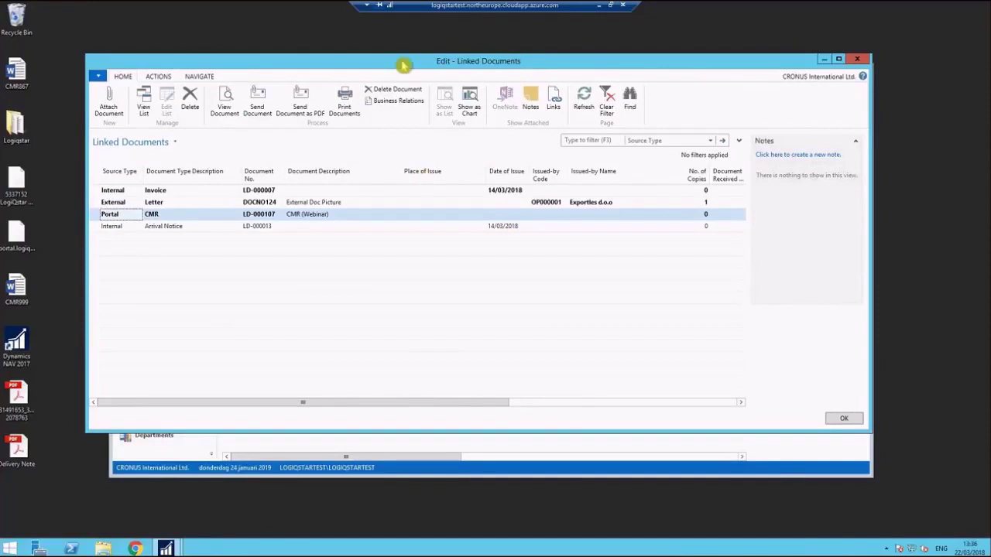
{"action": "left_click_drag", "start_coordinate": [404, 65], "coordinate": [407, 48]}
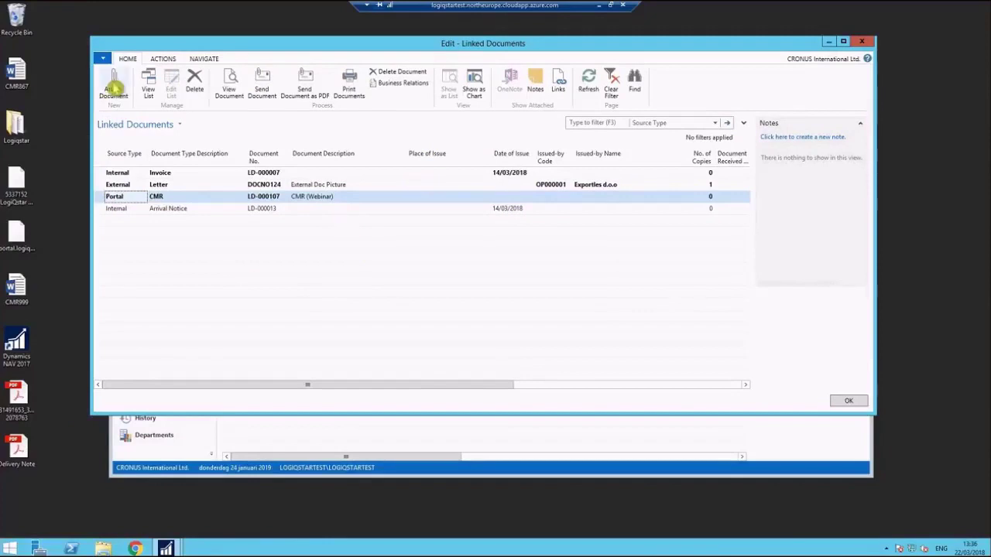
- Start attaching a new linked document to the order, with document type D-00126 (Delivery Note)
{"action": "left_click", "coordinate": [113, 81]}
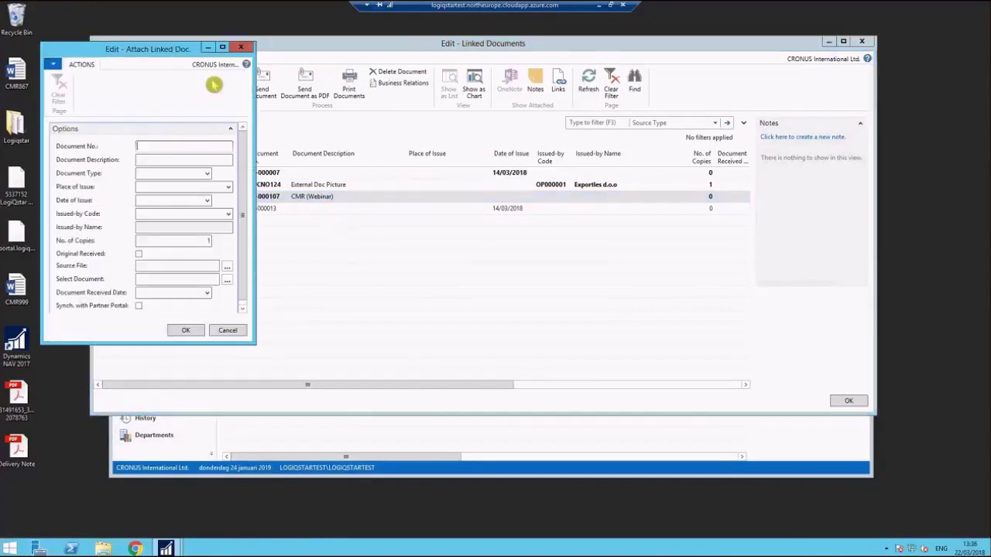
{"action": "left_click_drag", "start_coordinate": [163, 55], "coordinate": [188, 58]}
{"action": "left_click", "coordinate": [192, 178]}
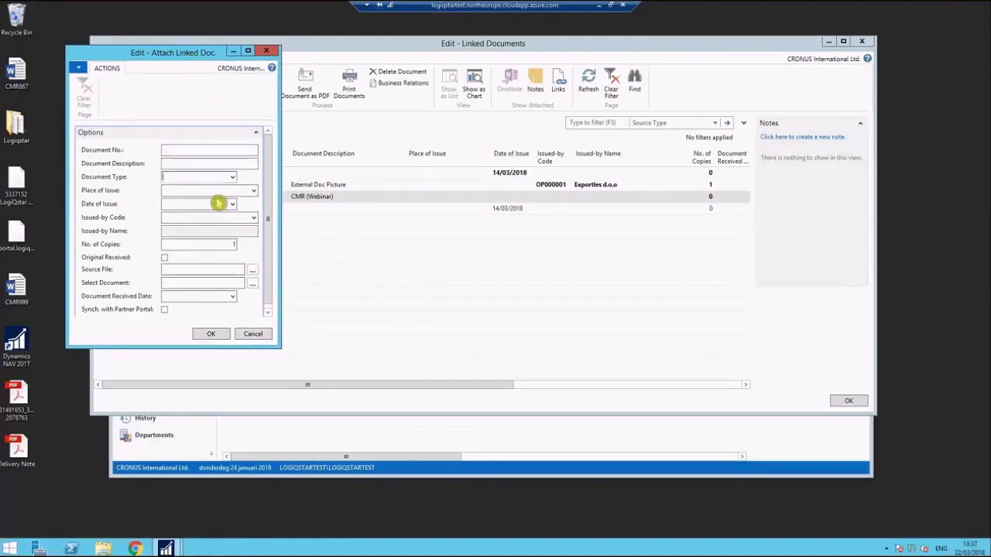
{"action": "type", "text": "D-00126"}
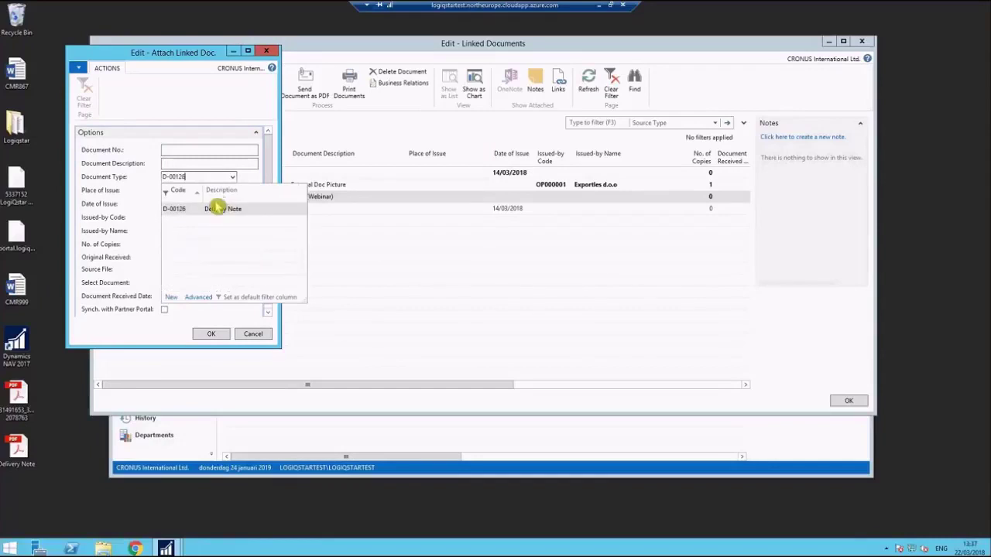
{"action": "left_click", "coordinate": [219, 208]}
- Attach the desktop's Delivery Note PDF as source file with partner portal synchronisation enabled, and close the Linked Documents window
{"action": "left_click", "coordinate": [228, 270]}
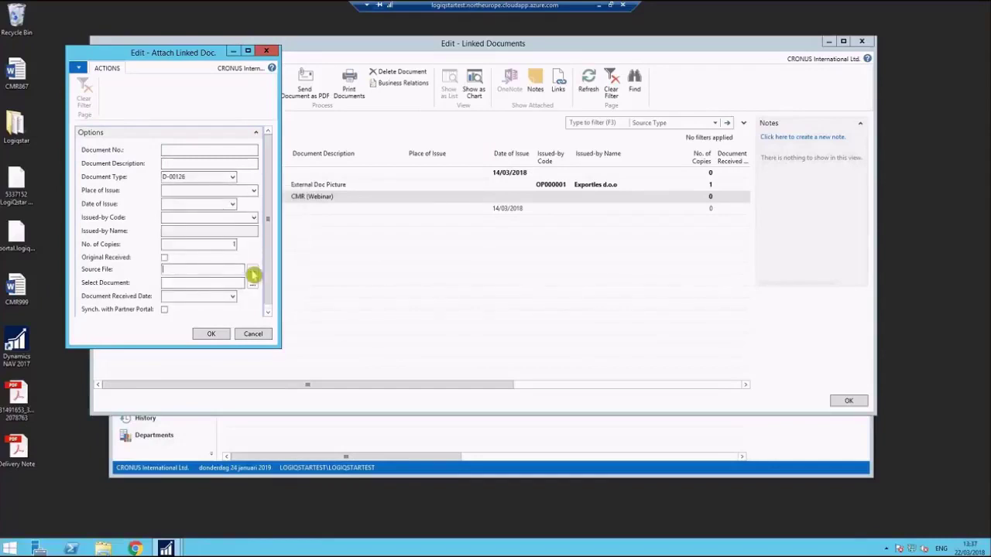
{"action": "left_click", "coordinate": [252, 271]}
{"action": "left_click", "coordinate": [190, 190]}
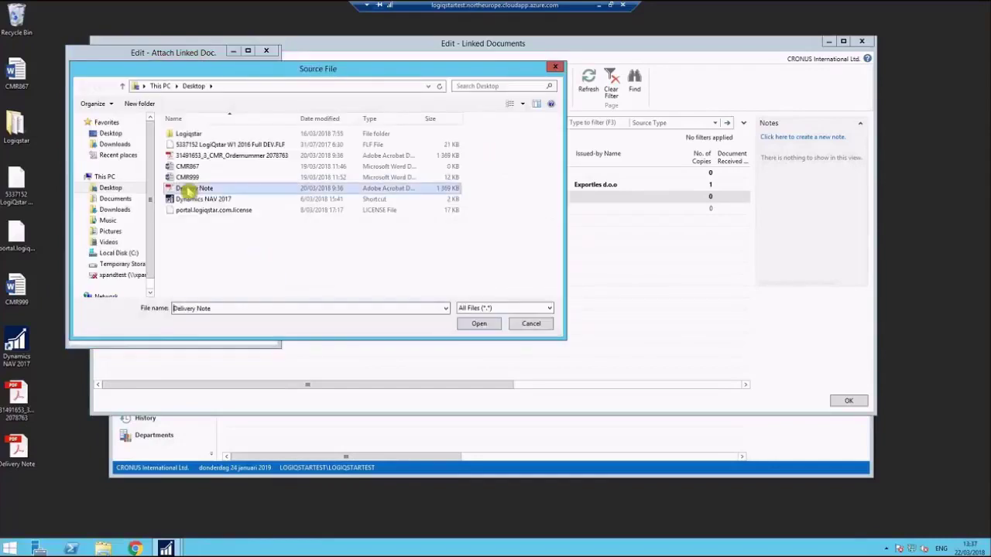
{"action": "left_click", "coordinate": [477, 324]}
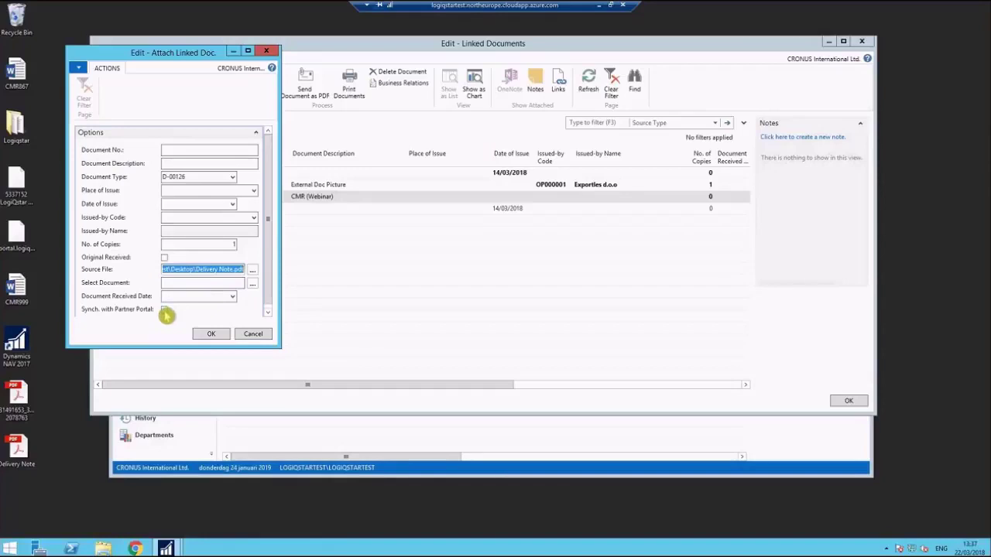
{"action": "left_click", "coordinate": [165, 311]}
{"action": "left_click", "coordinate": [211, 334]}
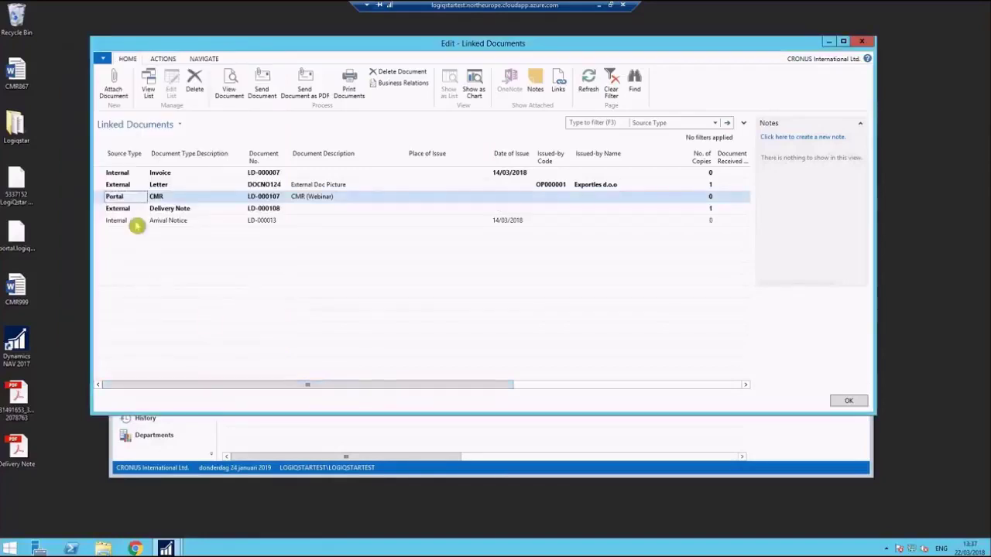
{"action": "left_click", "coordinate": [132, 208]}
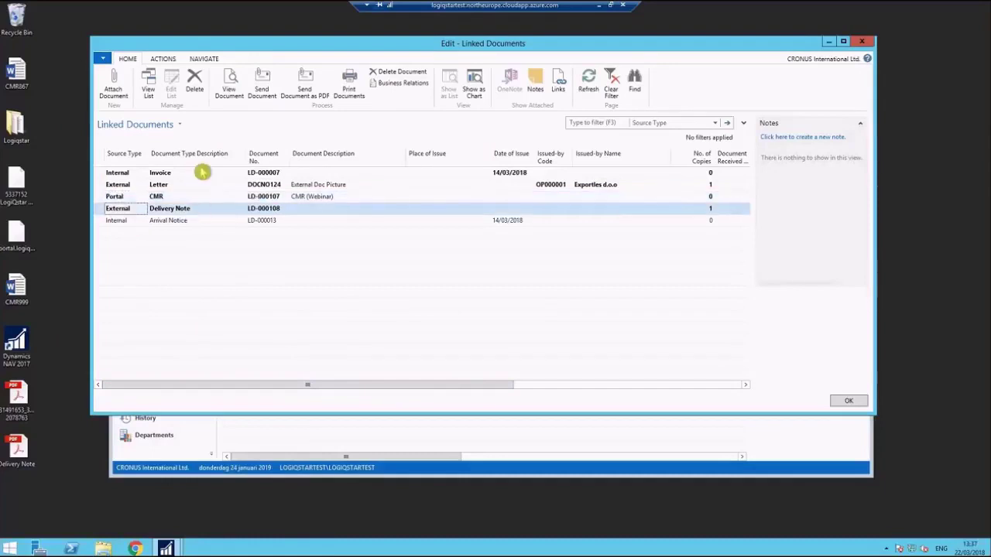
{"action": "left_click", "coordinate": [849, 403]}
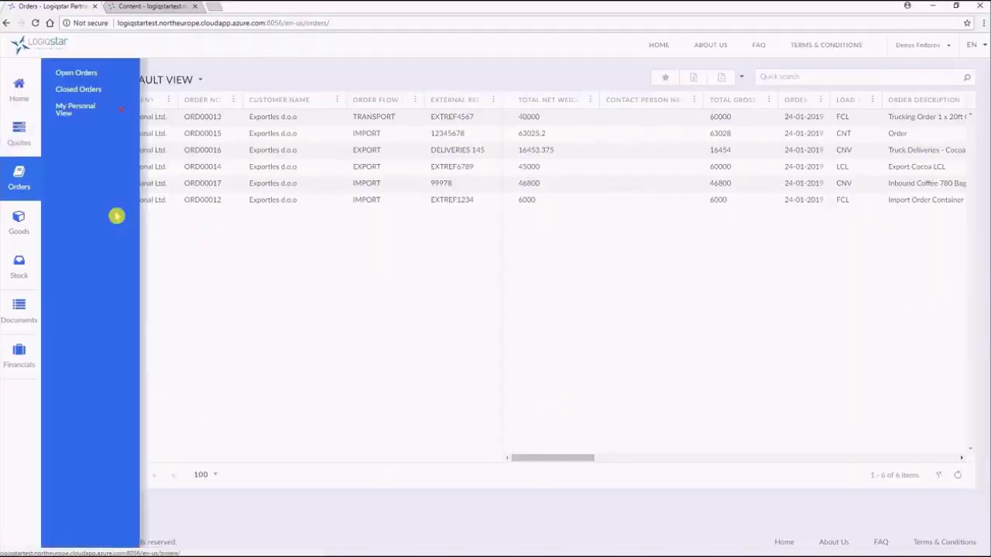
- Switch to the Logiqstar portal, open the Import Order Container 2 x 20Ft order's card and download the Delivery Note from its Documents list
{"action": "left_click", "coordinate": [166, 201]}
{"action": "left_click", "coordinate": [69, 201]}
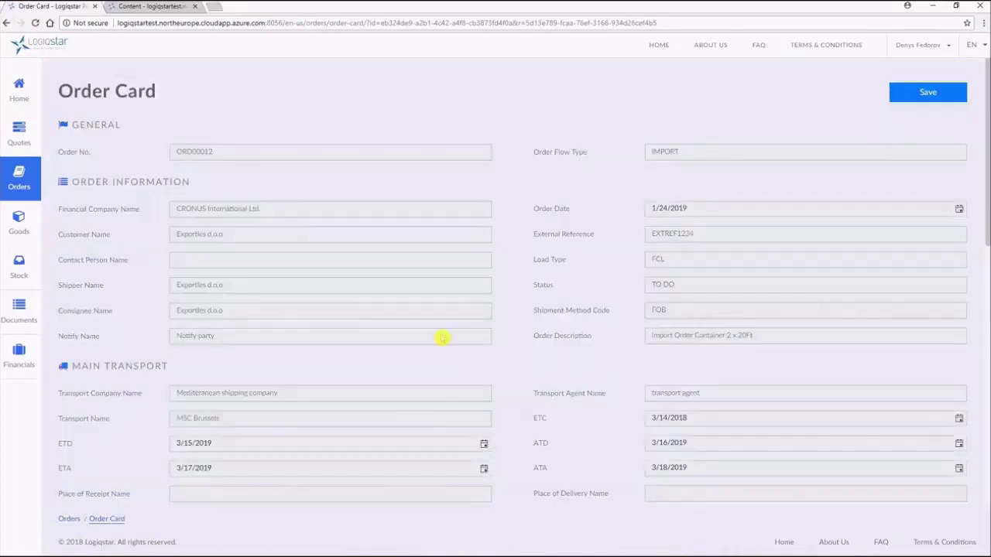
{"action": "scroll", "coordinate": [430, 329], "scroll_direction": "down", "scroll_amount": 12}
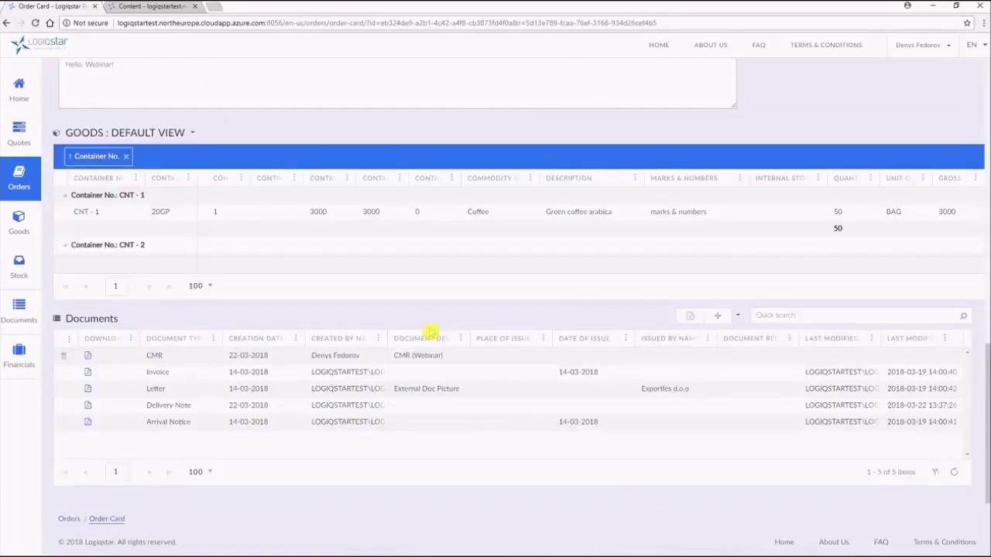
{"action": "left_click", "coordinate": [184, 406]}
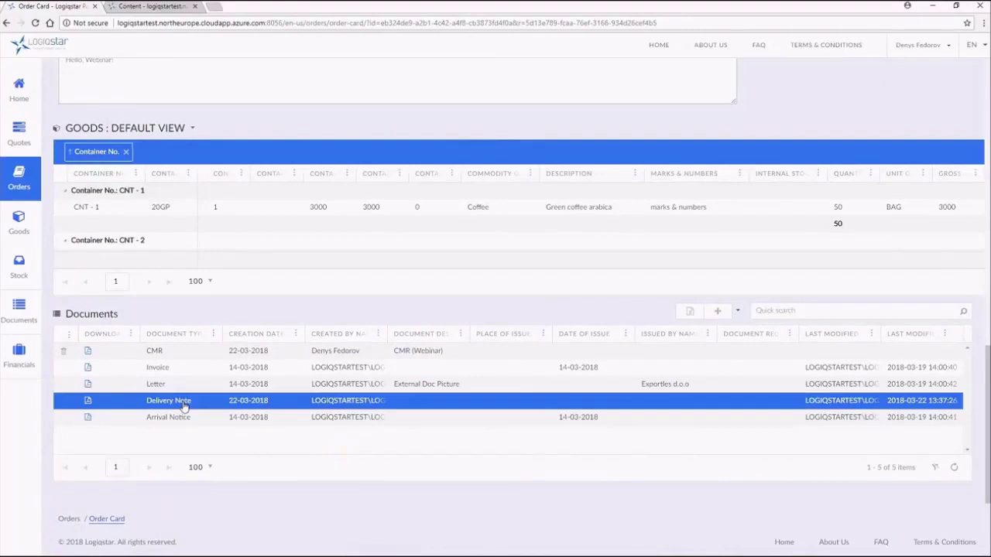
{"action": "left_click", "coordinate": [85, 390]}
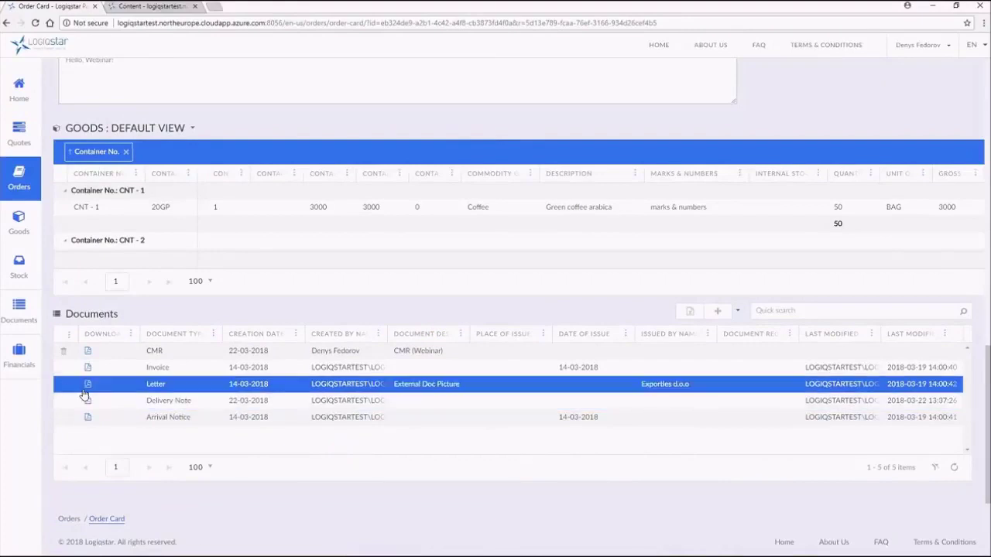
{"action": "left_click", "coordinate": [68, 406]}
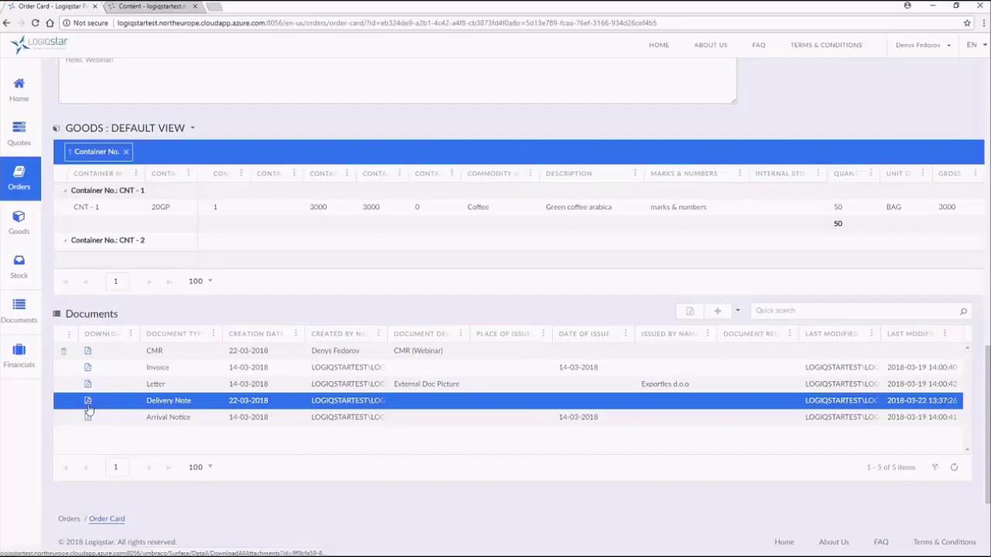
{"action": "left_click_drag", "start_coordinate": [88, 411], "coordinate": [185, 453]}
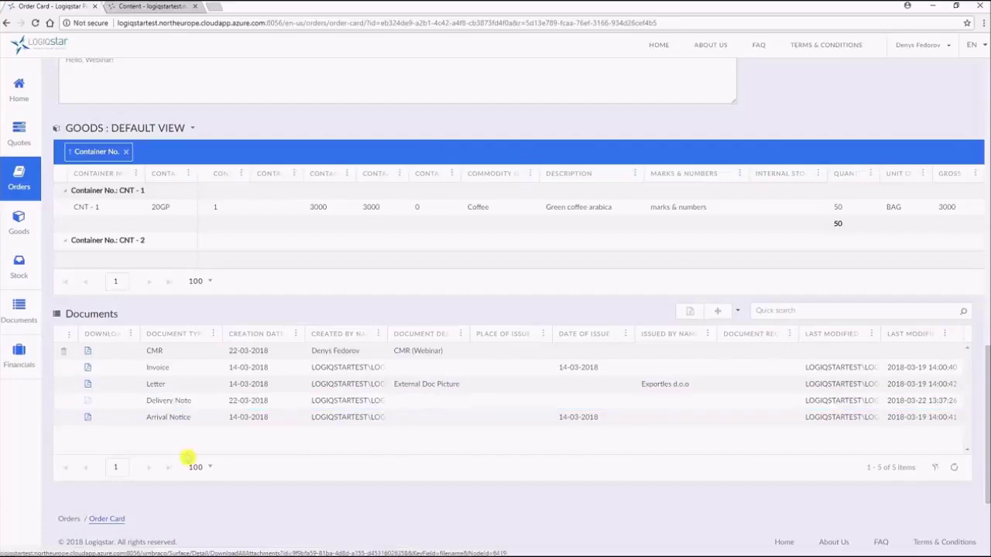
{"action": "left_click", "coordinate": [396, 361]}
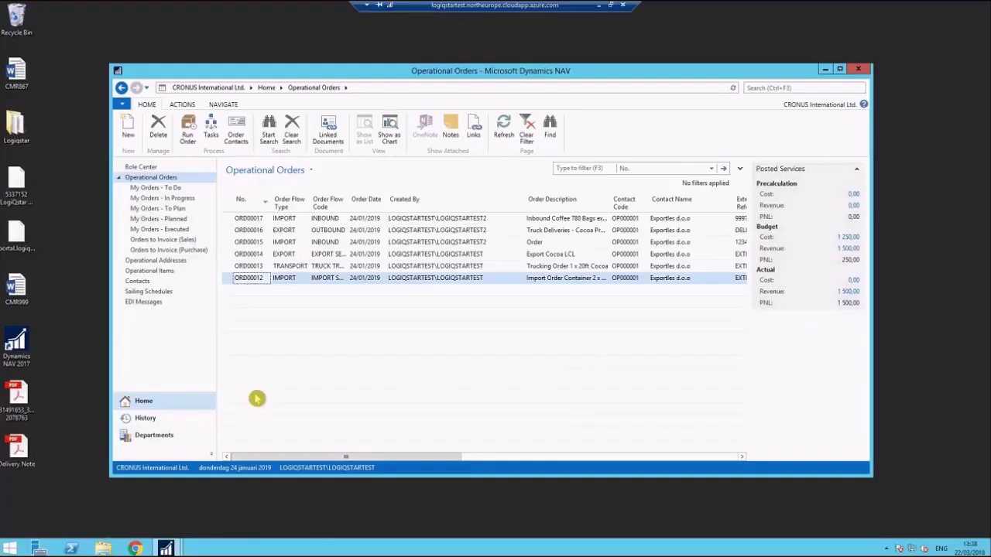
- Switch to Dynamics NAV, open the Portal Entities list of the Partner Portal department and open the DOCUMENT entity for editing
{"action": "left_click", "coordinate": [154, 435]}
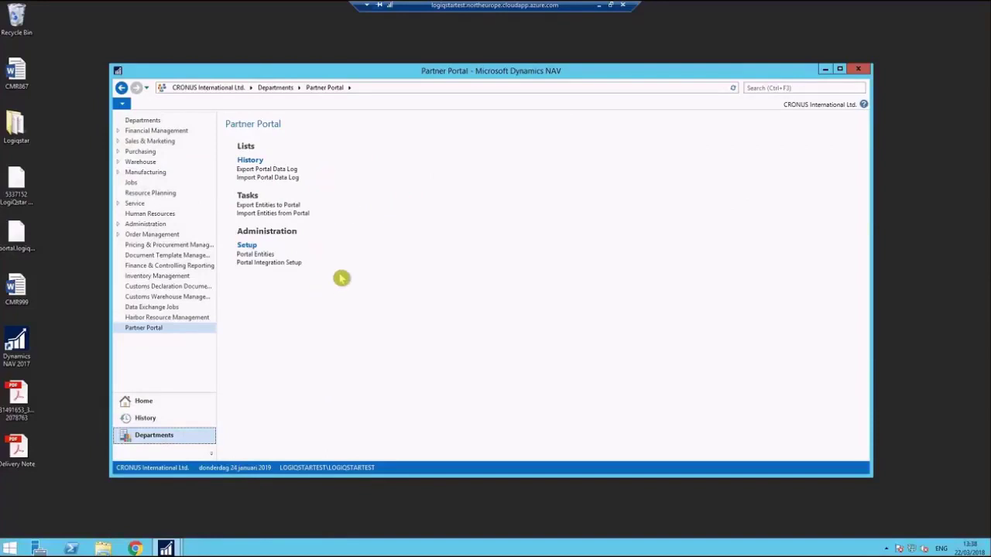
{"action": "left_click", "coordinate": [262, 255]}
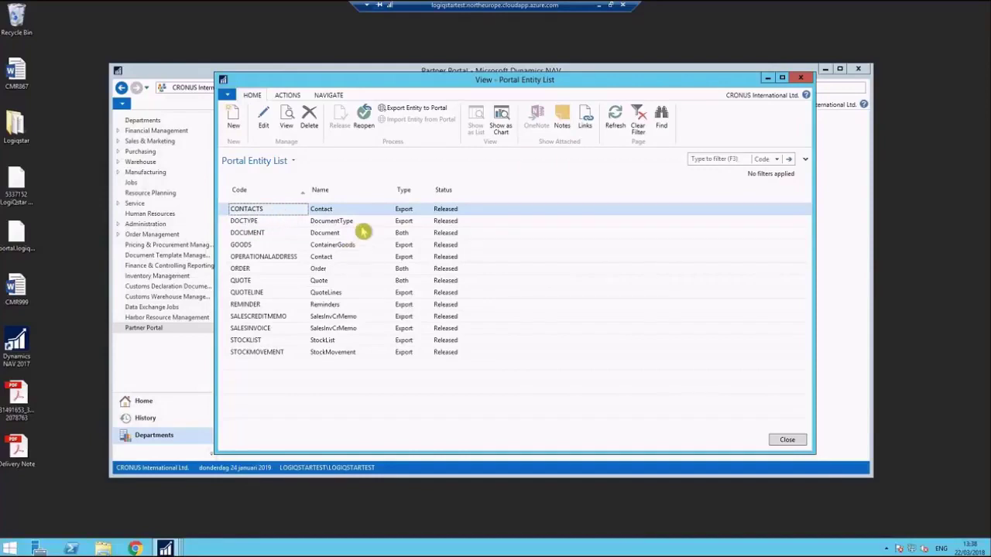
{"action": "left_click", "coordinate": [255, 232]}
{"action": "left_click", "coordinate": [264, 118]}
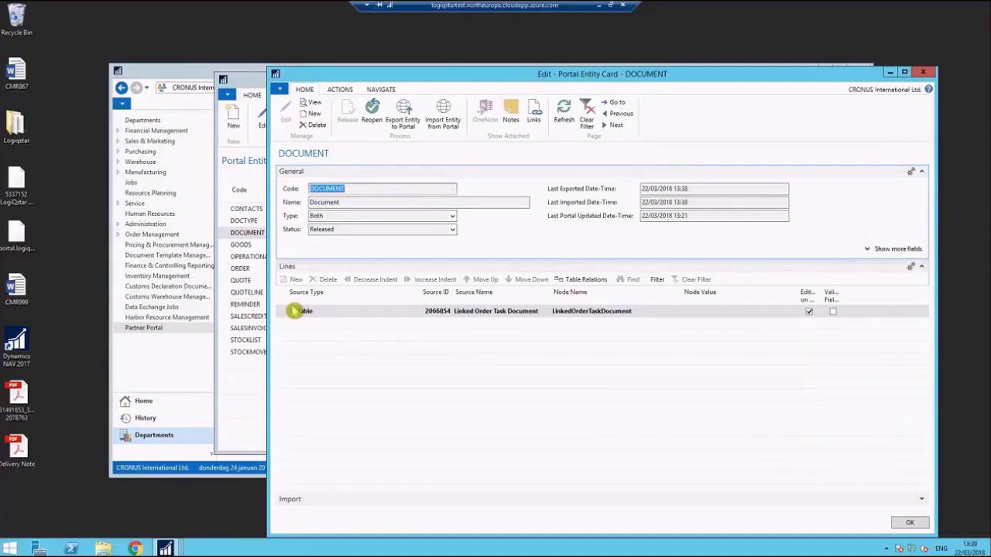
- Expand the Linked Order Task Document, Operational Order and User Setup tables on the DOCUMENT entity card, examine their fields and close the card
{"action": "left_click", "coordinate": [294, 311]}
{"action": "left_click", "coordinate": [291, 311]}
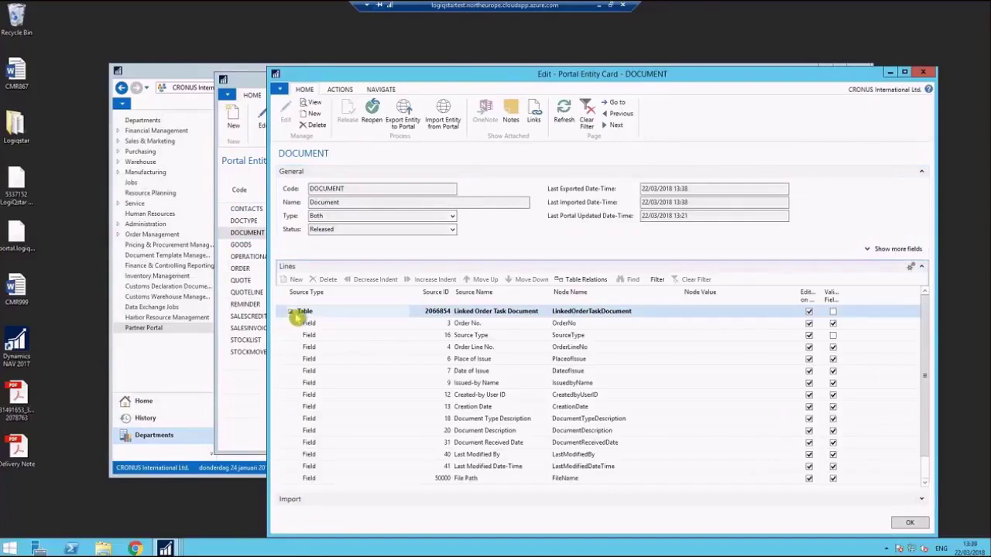
{"action": "scroll", "coordinate": [511, 341], "scroll_direction": "down", "scroll_amount": 1}
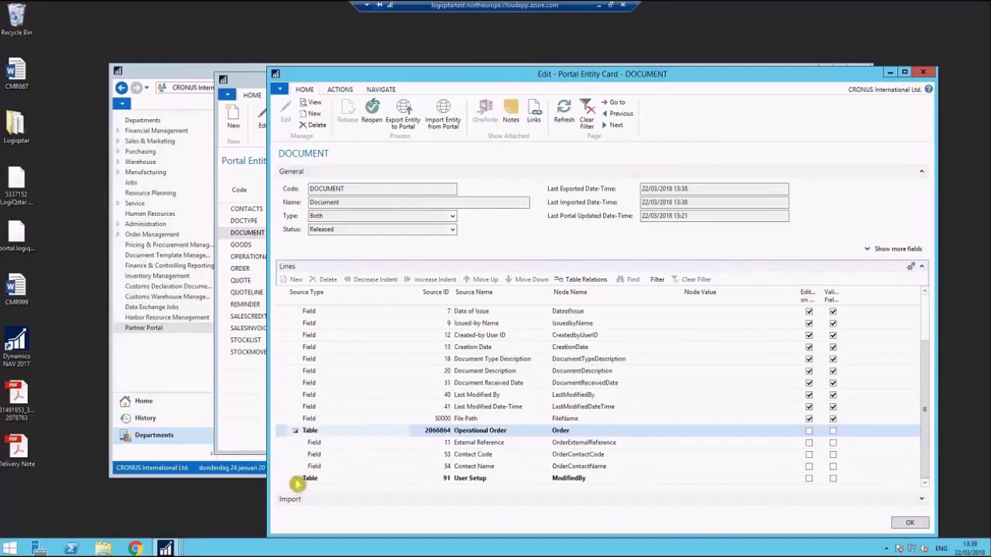
{"action": "left_click", "coordinate": [297, 480]}
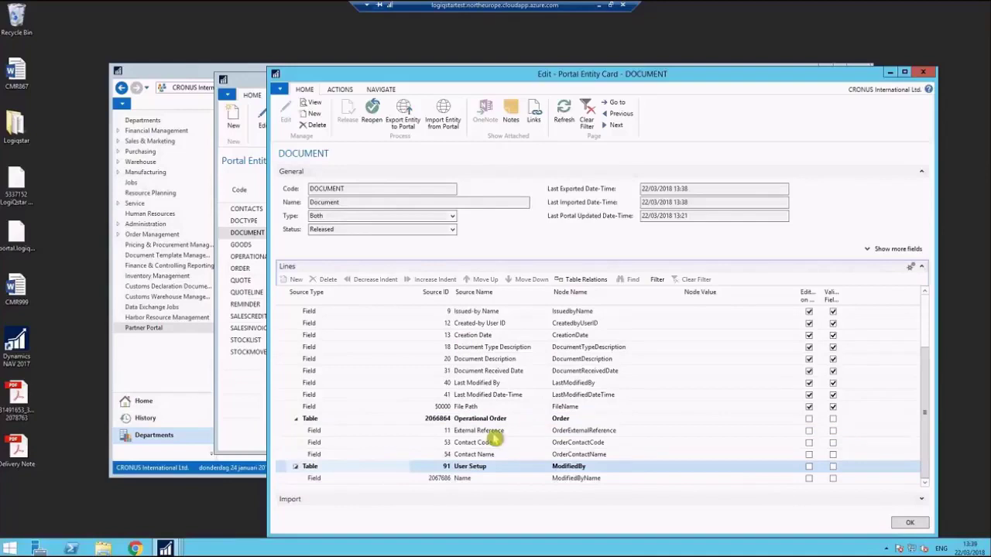
{"action": "left_click", "coordinate": [923, 73]}
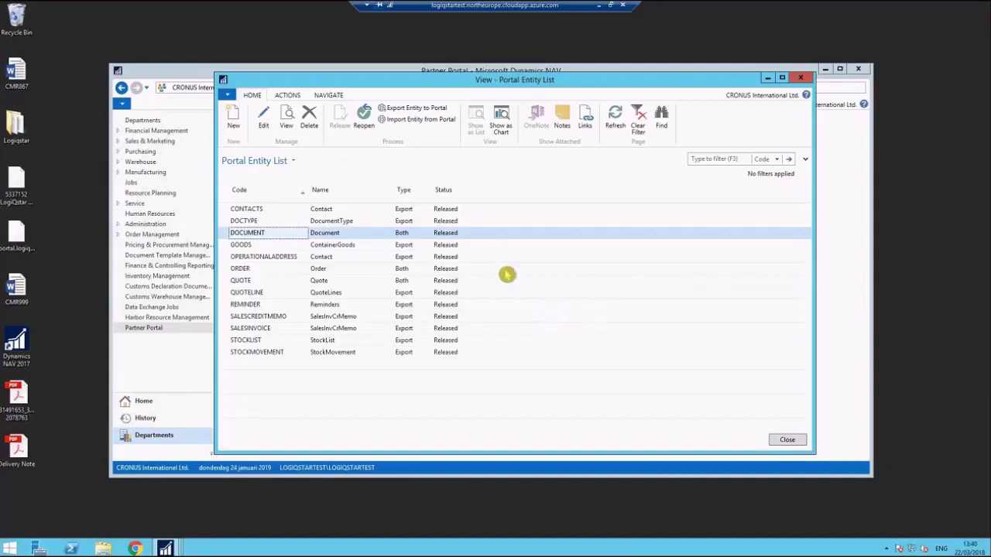
- Create a portal entity with code ITEMS, name Items and type Export
{"action": "left_click", "coordinate": [234, 120]}
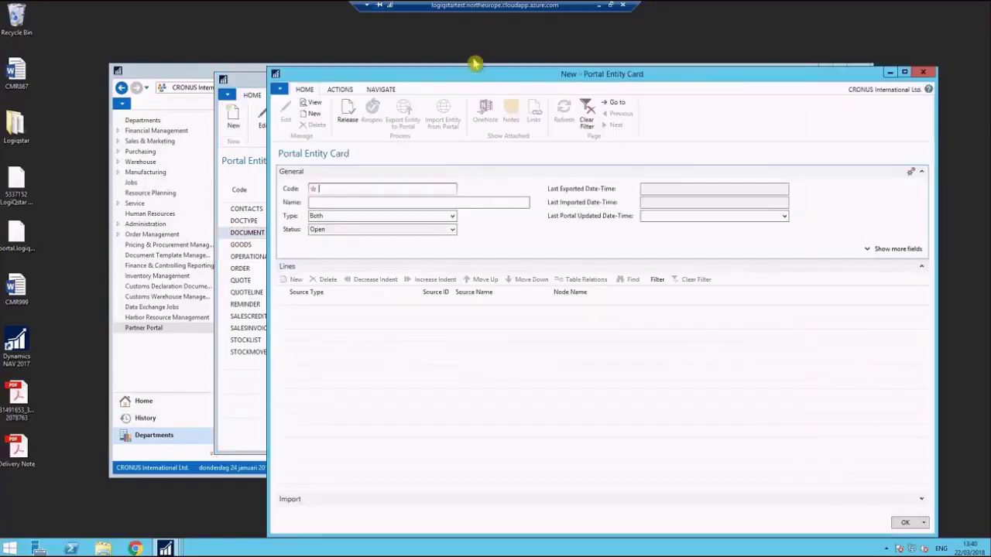
{"action": "type", "text": "ITE"}
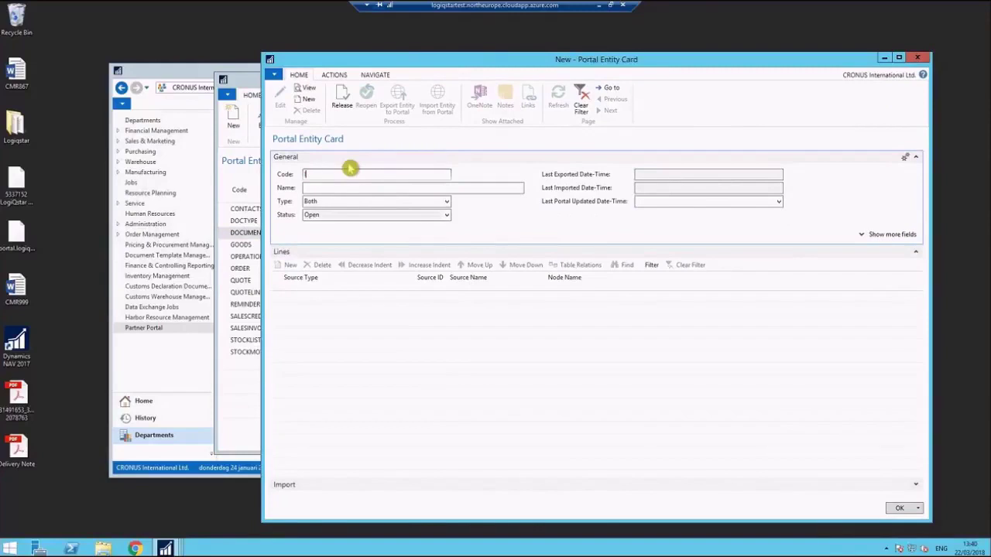
{"action": "type", "text": "MS"}
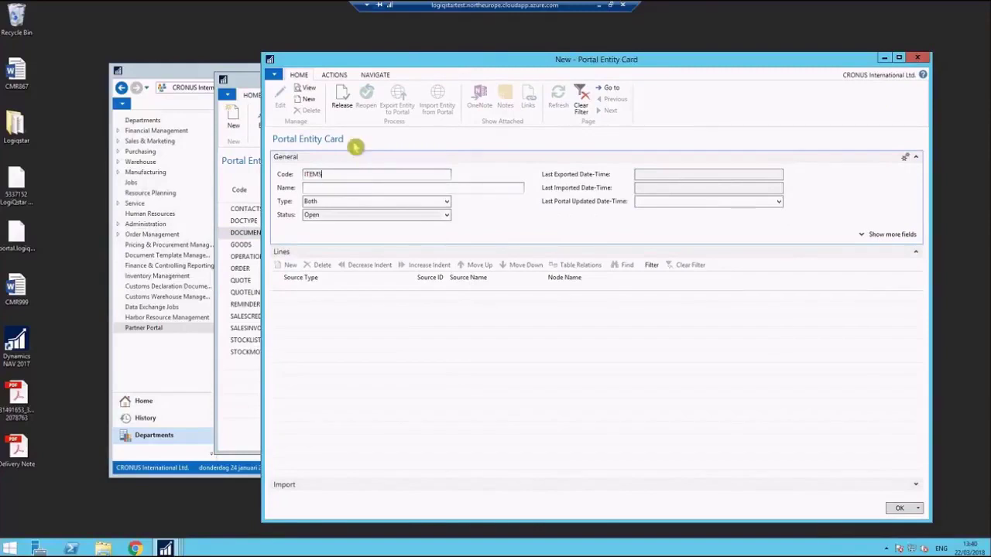
{"action": "left_click", "coordinate": [319, 188]}
{"action": "type", "text": "Items"}
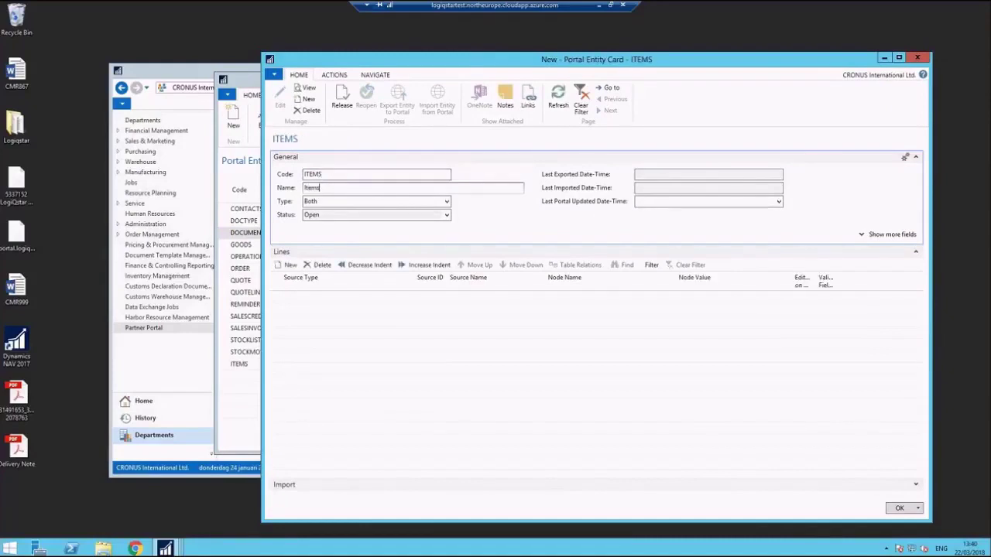
{"action": "left_click", "coordinate": [448, 205]}
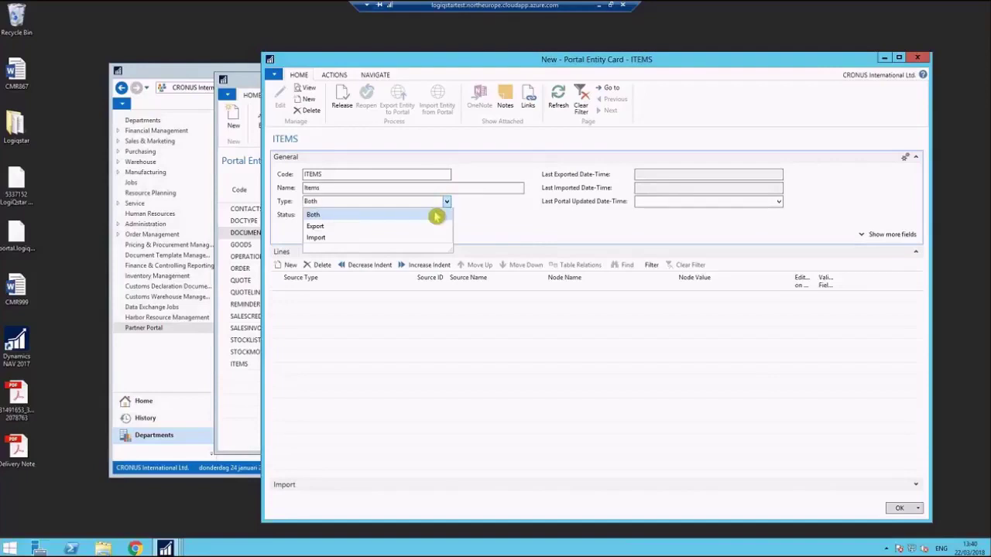
{"action": "left_click", "coordinate": [319, 230]}
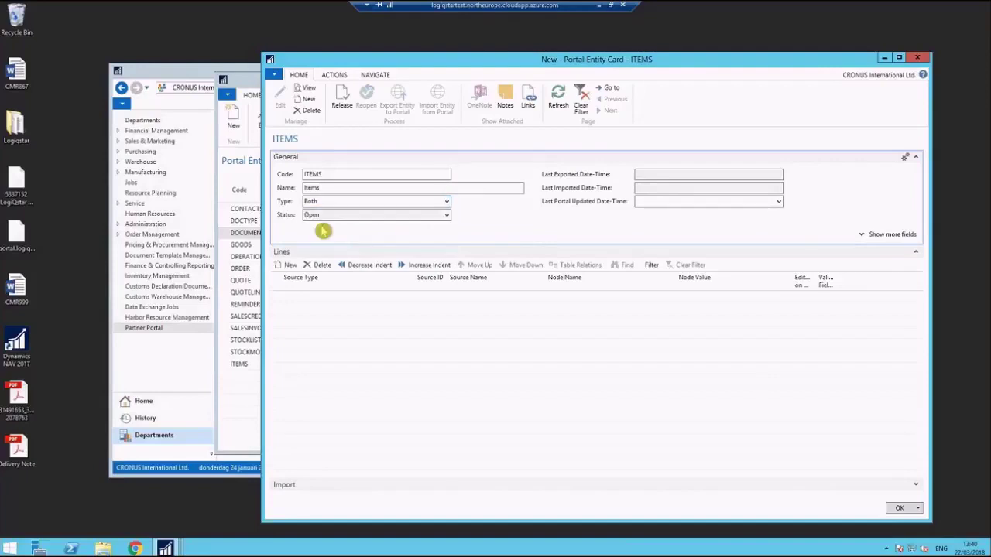
- Add a Table line with source ID 27 (Item) to the ITEMS entity
{"action": "left_click", "coordinate": [641, 317]}
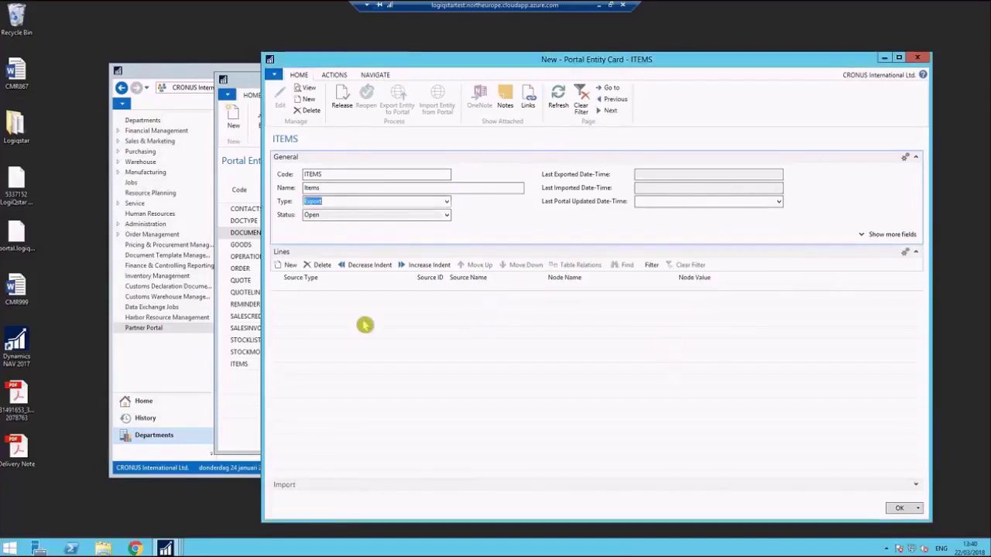
{"action": "left_click", "coordinate": [334, 308]}
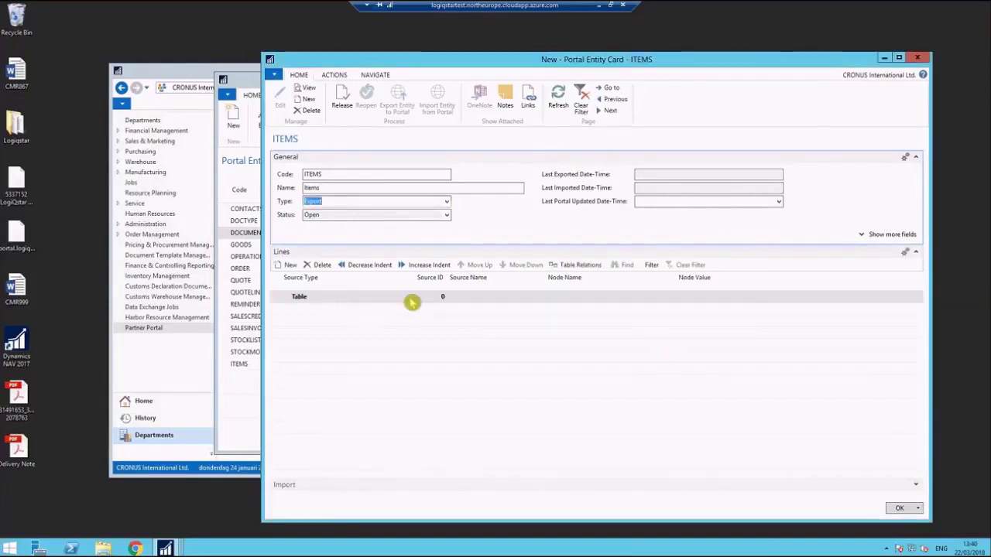
{"action": "left_click", "coordinate": [457, 292]}
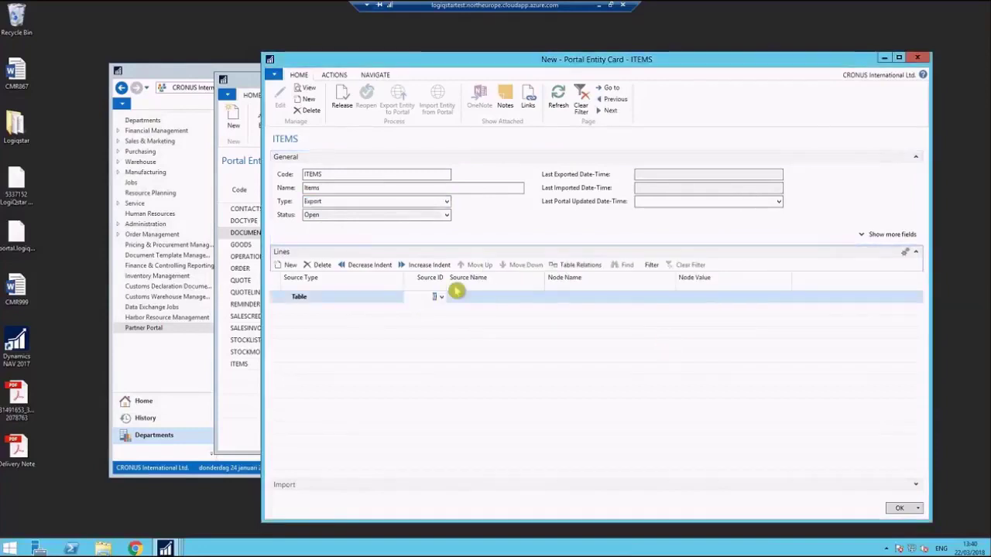
{"action": "type", "text": "27"}
{"action": "left_click", "coordinate": [515, 297]}
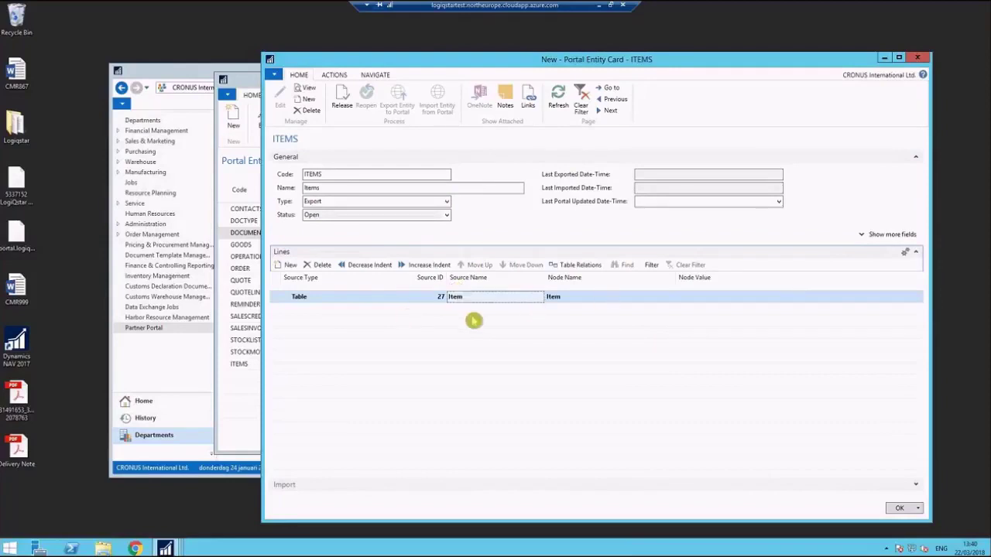
- Add Field lines under the Item table for all fields from No. (1) through Vendor No. (31)
{"action": "left_click", "coordinate": [295, 265]}
{"action": "left_click", "coordinate": [303, 307]}
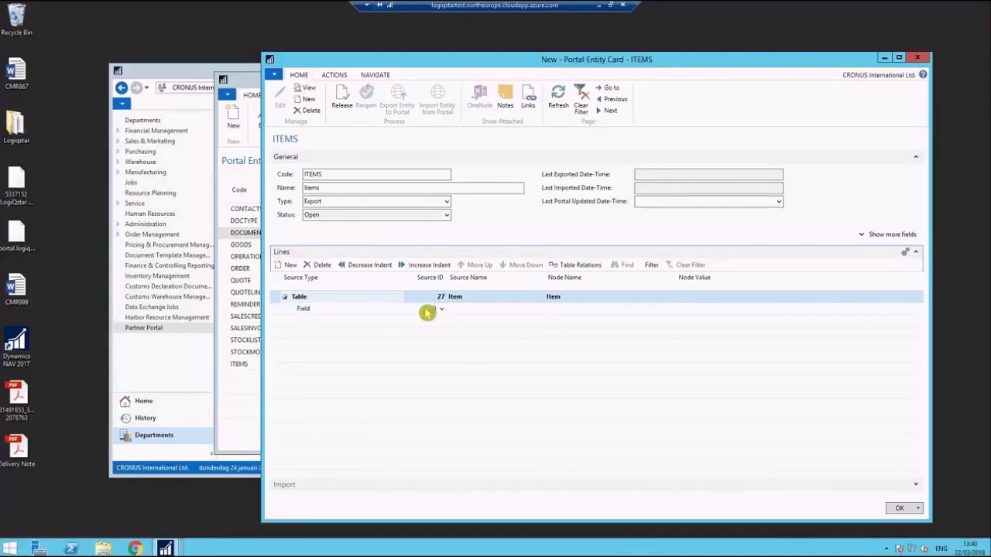
{"action": "left_click", "coordinate": [440, 310]}
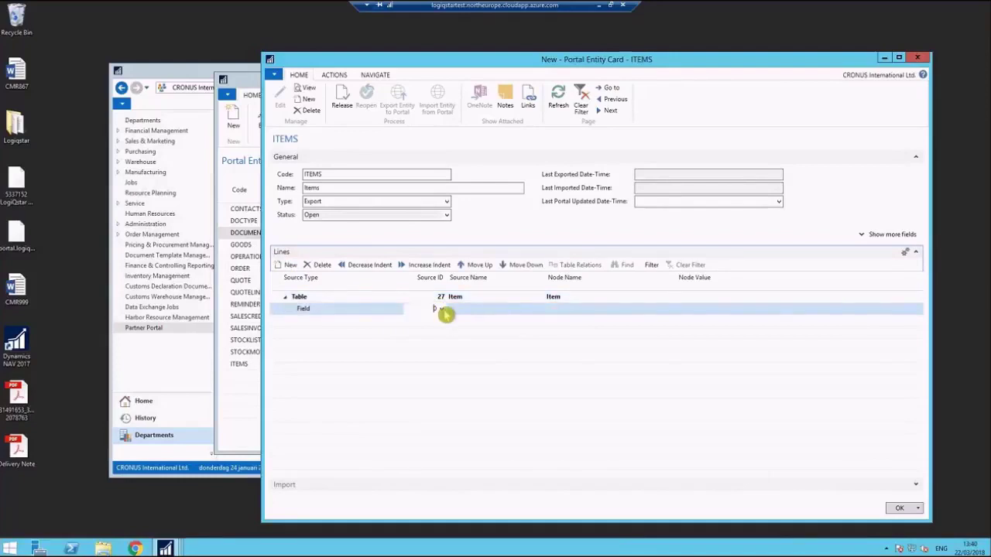
{"action": "left_click", "coordinate": [443, 309]}
{"action": "left_click", "coordinate": [513, 210]}
{"action": "left_click", "coordinate": [534, 234]}
{"action": "left_click", "coordinate": [527, 270]}
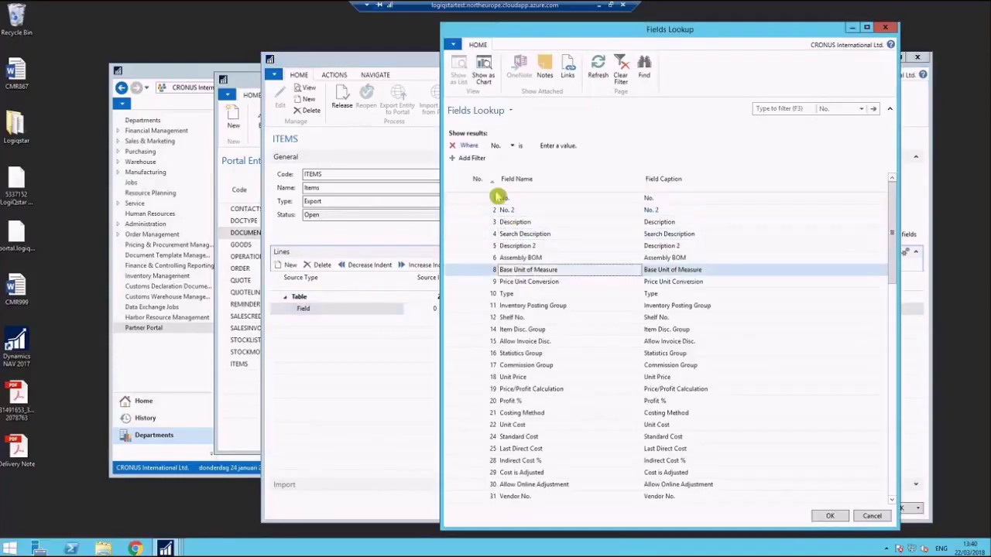
{"action": "left_click", "coordinate": [498, 198]}
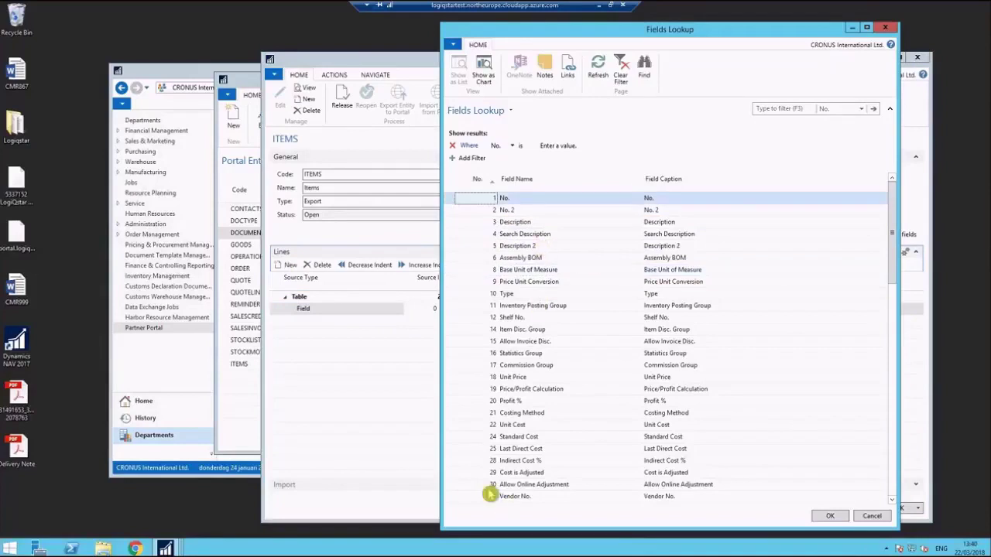
{"action": "left_click", "coordinate": [828, 516]}
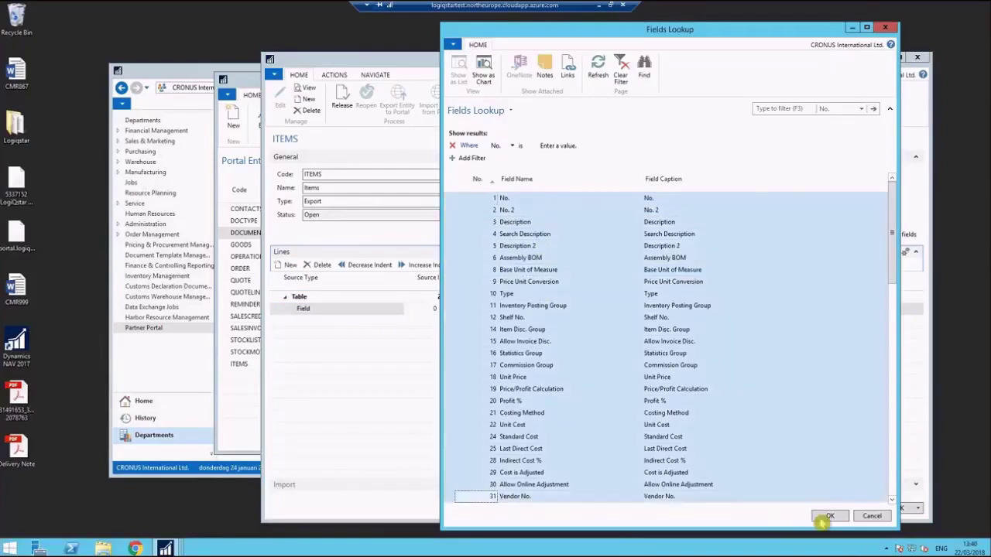
{"action": "scroll", "coordinate": [503, 387], "scroll_direction": "down", "scroll_amount": 2}
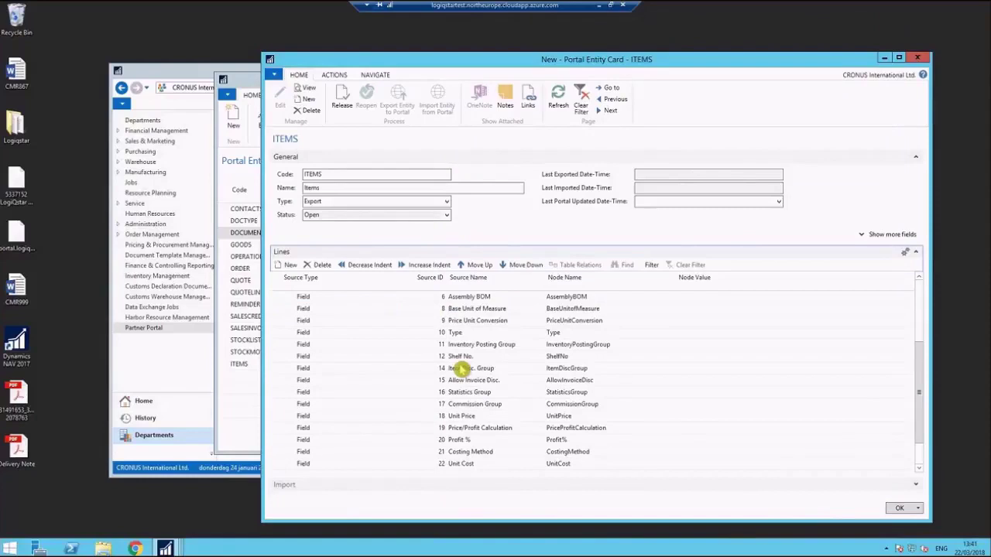
{"action": "scroll", "coordinate": [465, 370], "scroll_direction": "down", "scroll_amount": 2}
{"action": "scroll", "coordinate": [464, 364], "scroll_direction": "up", "scroll_amount": 5}
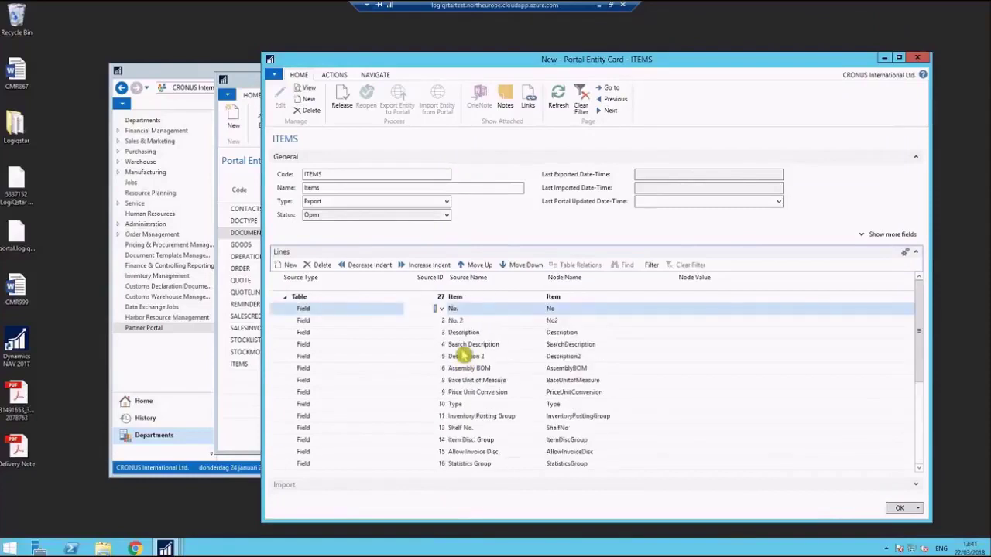
{"action": "scroll", "coordinate": [424, 356], "scroll_direction": "down", "scroll_amount": 5}
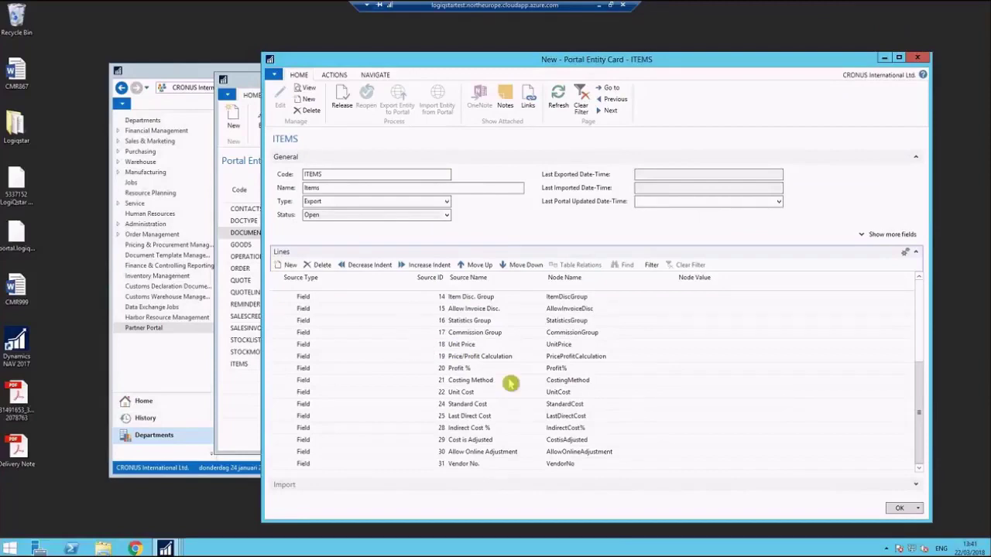
- Add a Table line with source ID 23 (Vendor) after the Vendor No. field line
{"action": "left_click", "coordinate": [319, 463]}
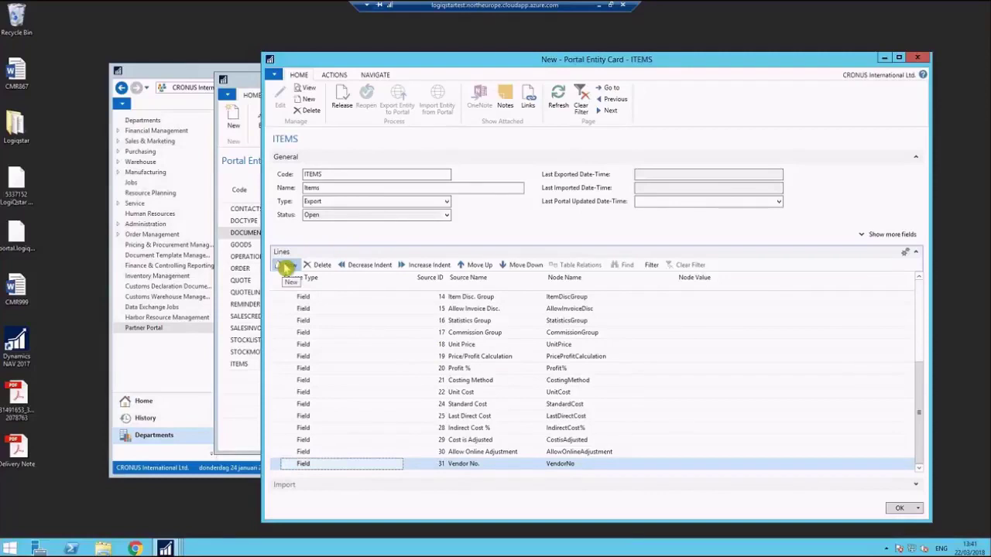
{"action": "left_click", "coordinate": [285, 267]}
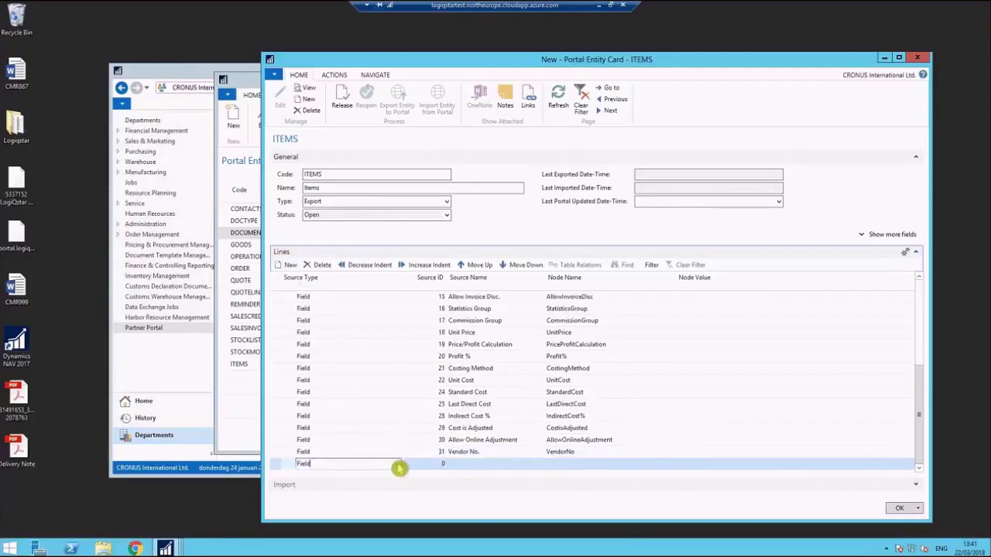
{"action": "left_click", "coordinate": [397, 466]}
{"action": "left_click", "coordinate": [354, 474]}
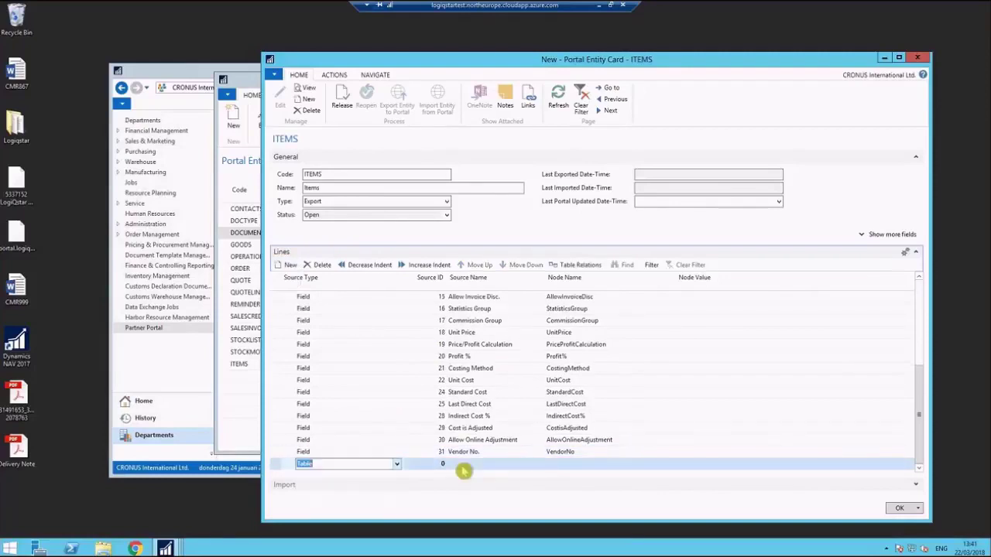
{"action": "left_click", "coordinate": [443, 465]}
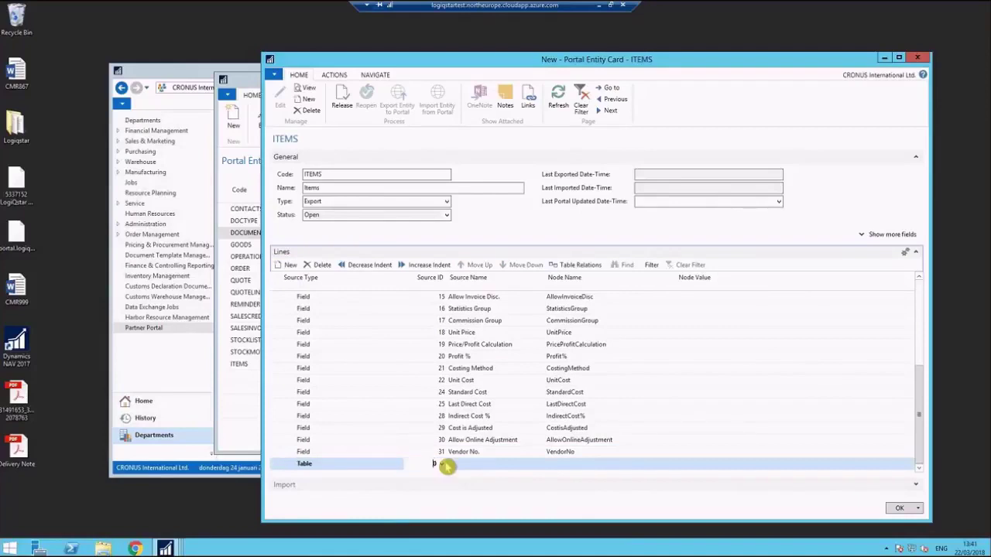
{"action": "type", "text": "23"}
{"action": "left_click", "coordinate": [465, 467]}
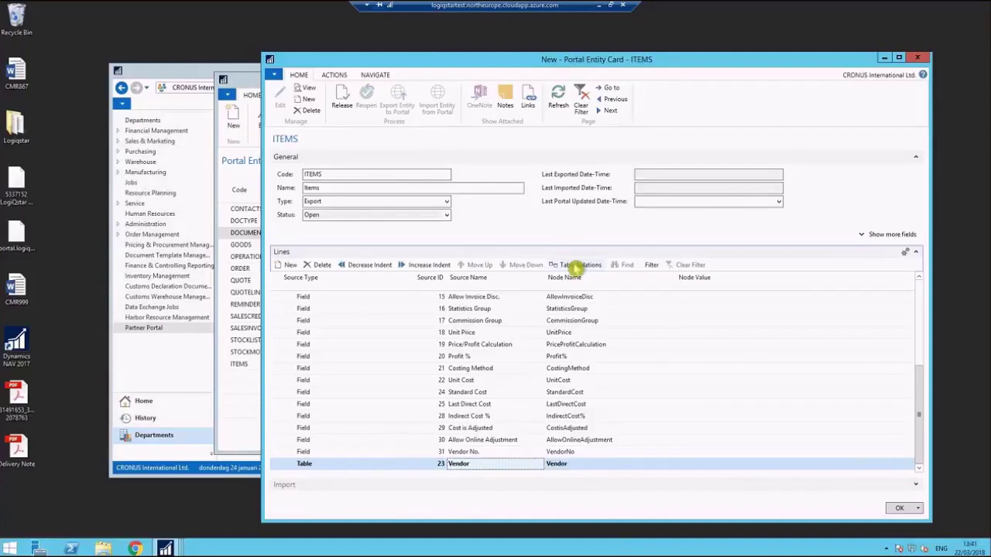
- Define the Vendor line's table relation, linking field 1 (No.) to field 31 (Vendor No.) of table 27 (Item)
{"action": "left_click", "coordinate": [577, 265]}
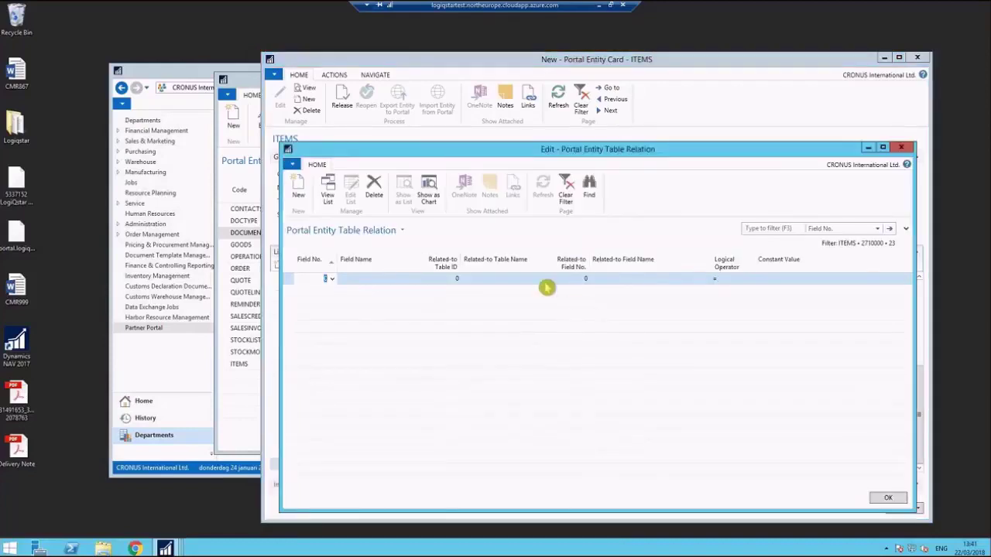
{"action": "type", "text": "1"}
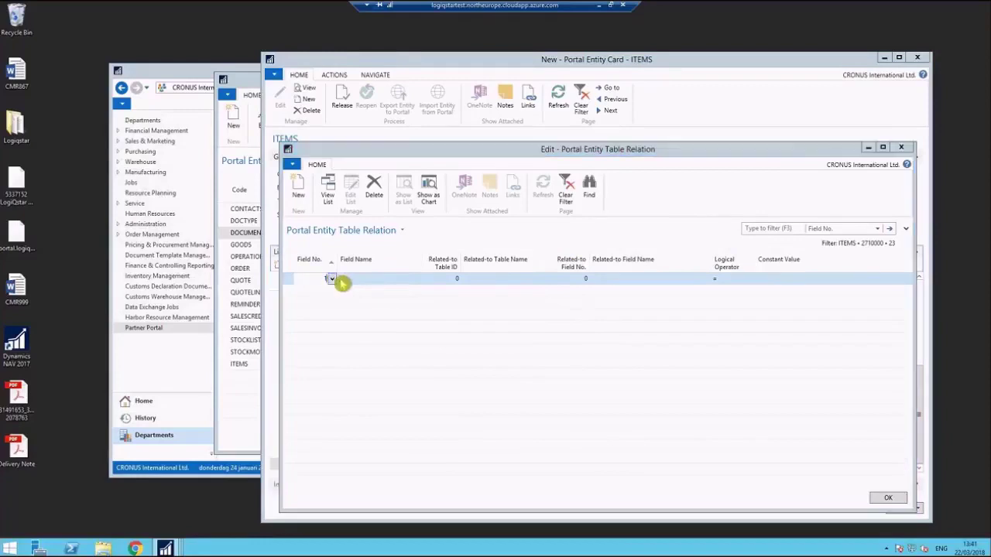
{"action": "left_click", "coordinate": [332, 279]}
{"action": "left_click", "coordinate": [521, 200]}
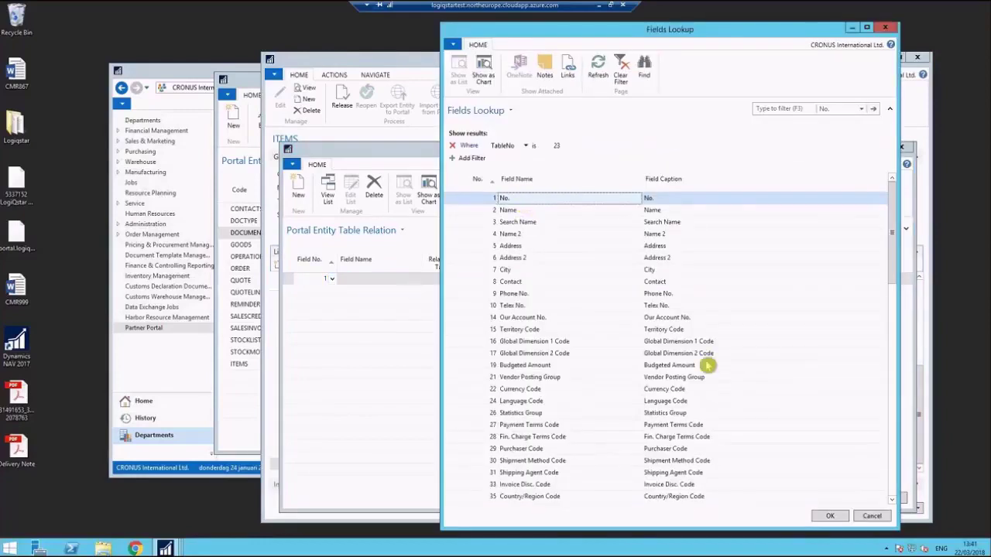
{"action": "key", "text": "Return"}
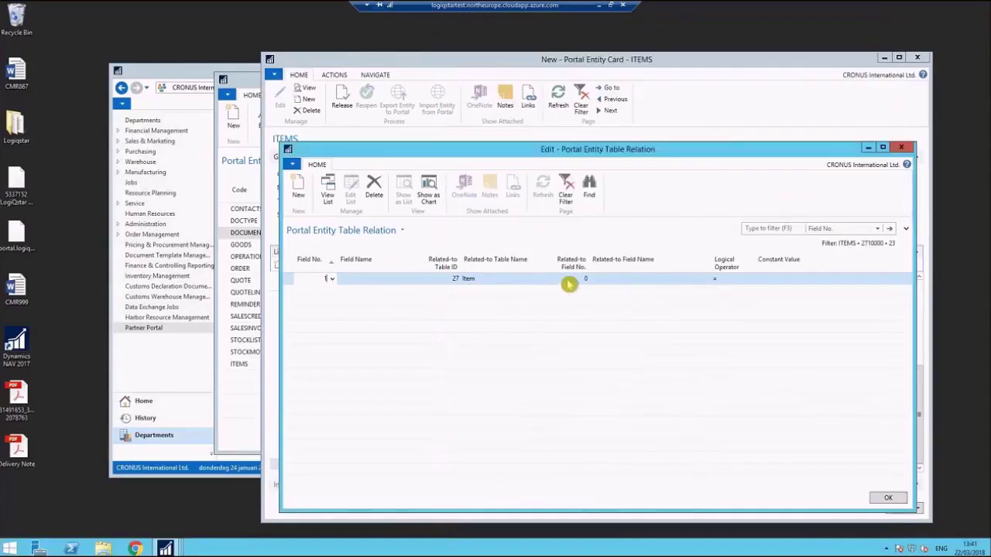
{"action": "left_click", "coordinate": [569, 281]}
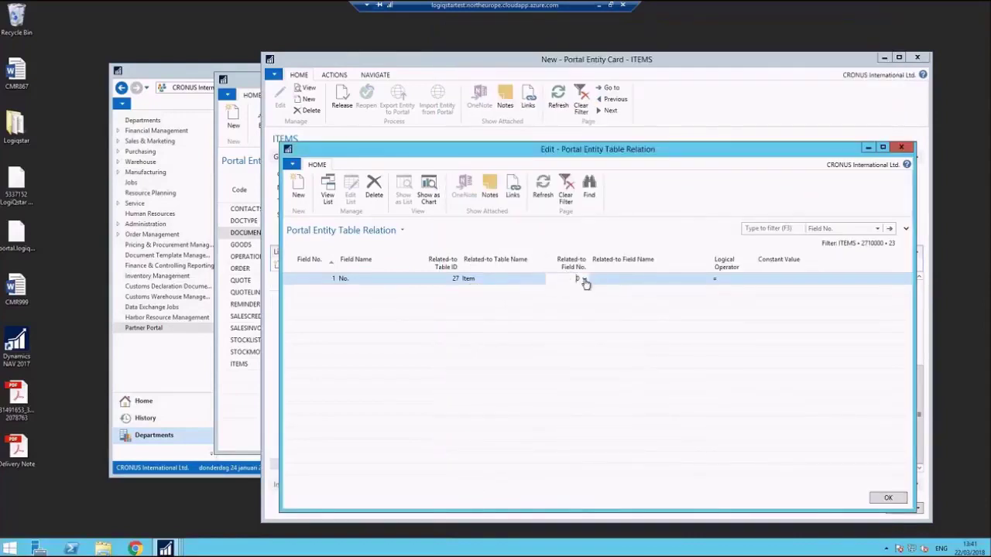
{"action": "left_click", "coordinate": [584, 280]}
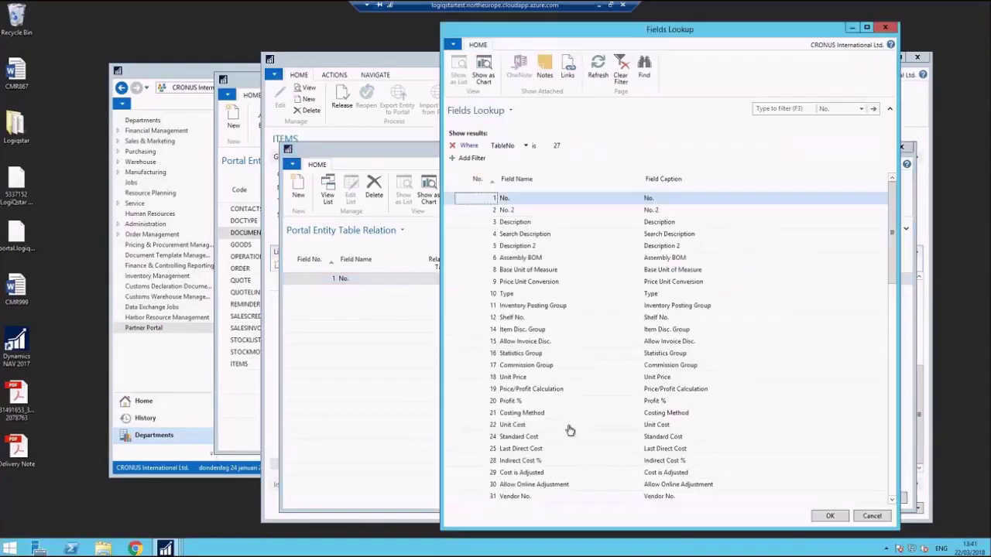
{"action": "left_click", "coordinate": [524, 497]}
{"action": "left_click", "coordinate": [830, 517]}
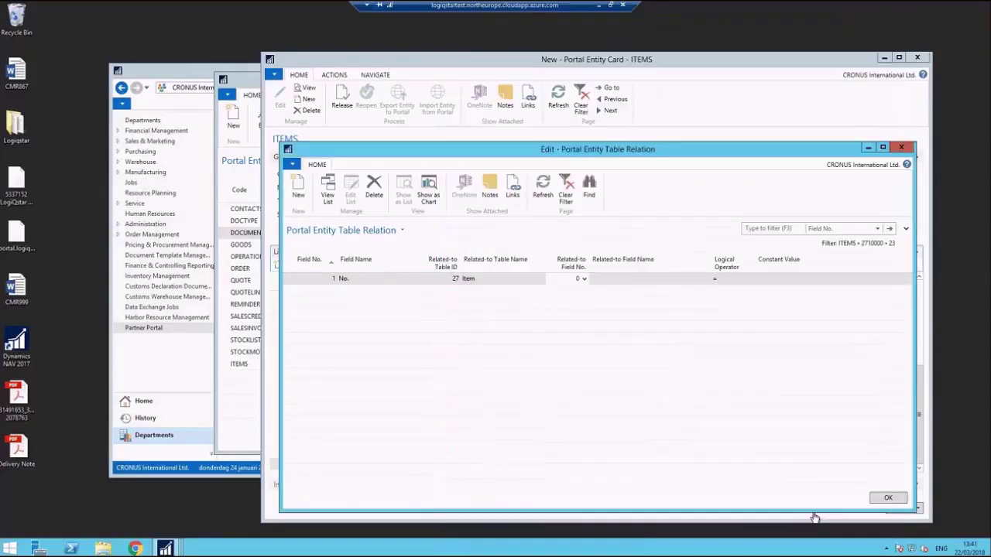
{"action": "left_click", "coordinate": [416, 308]}
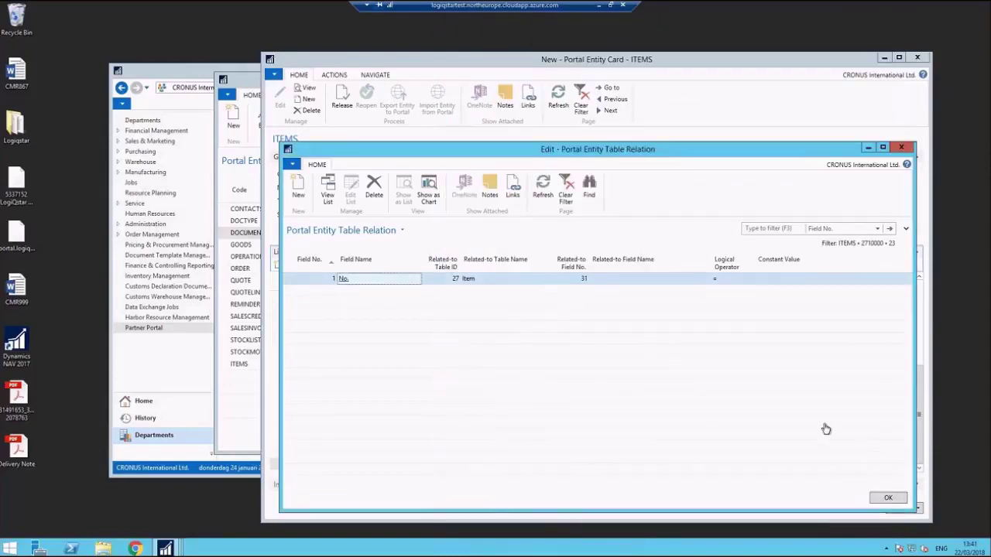
{"action": "left_click", "coordinate": [886, 499]}
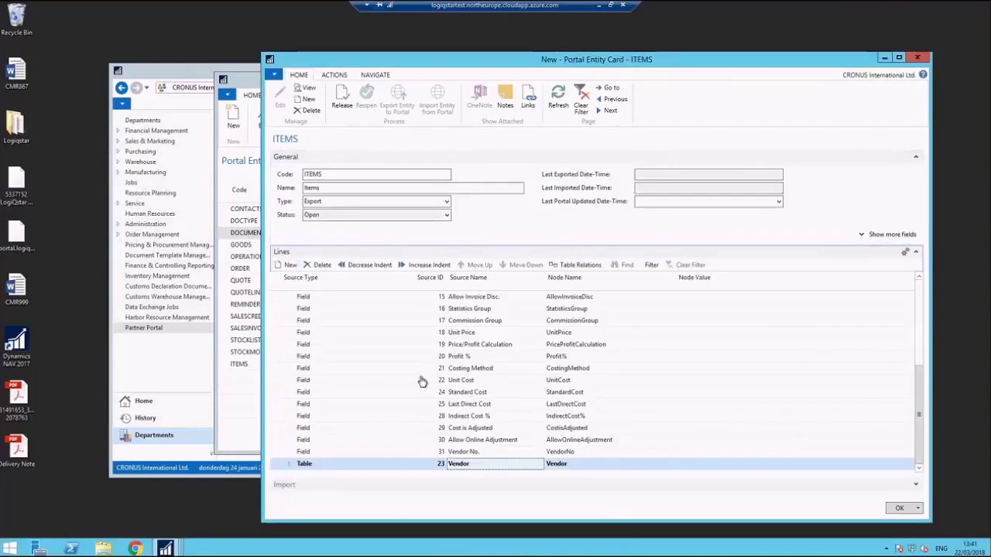
- Add a Field line for field 2 (Name) under the Vendor table and set its node name to VendorName
{"action": "left_click", "coordinate": [288, 467]}
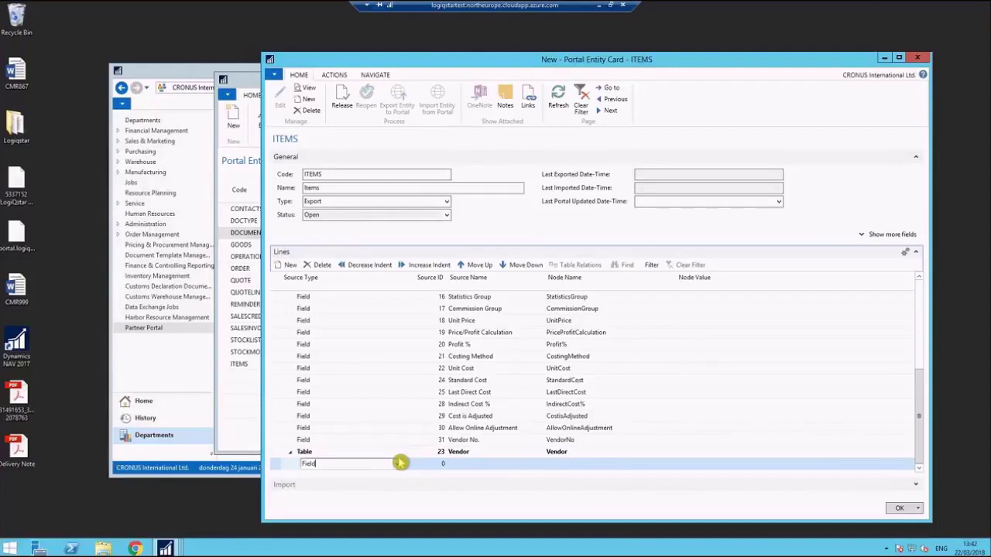
{"action": "left_click", "coordinate": [444, 467]}
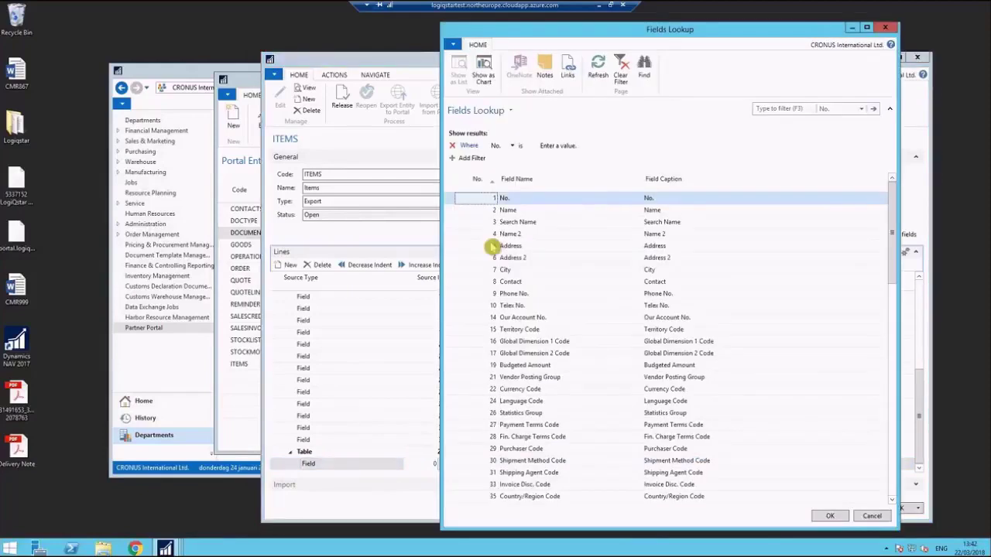
{"action": "left_click", "coordinate": [551, 210]}
{"action": "left_click", "coordinate": [830, 516]}
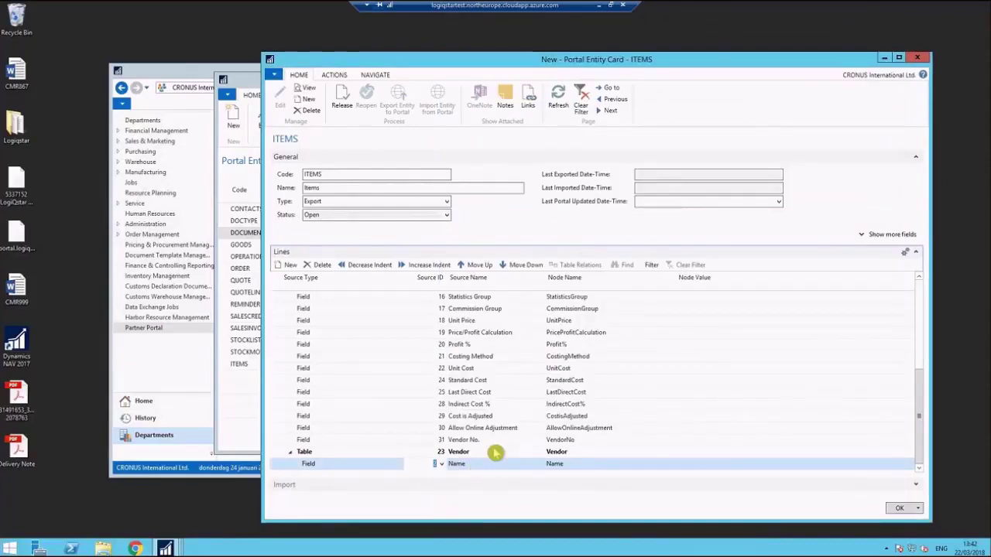
{"action": "left_click", "coordinate": [569, 463]}
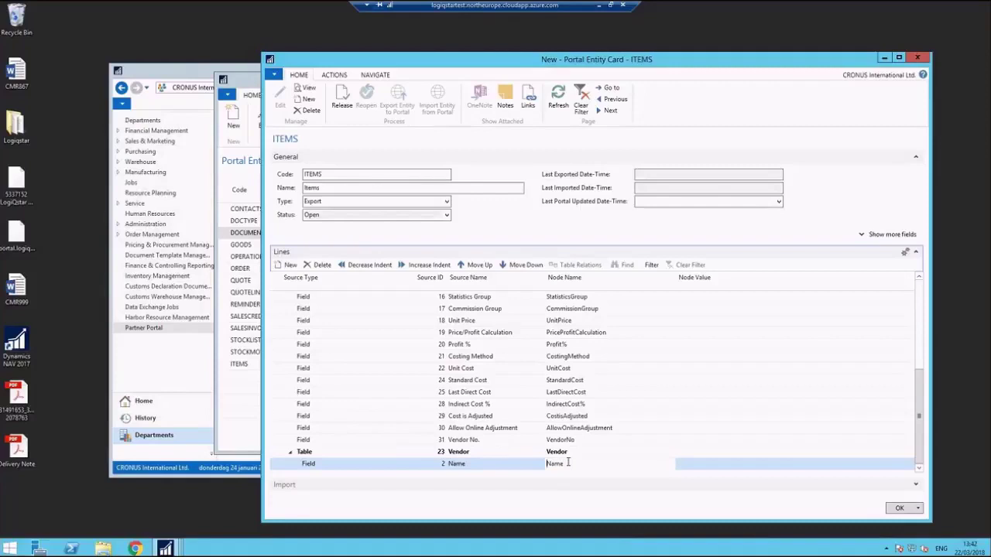
{"action": "type", "text": "Vendor"}
{"action": "left_click", "coordinate": [276, 467]}
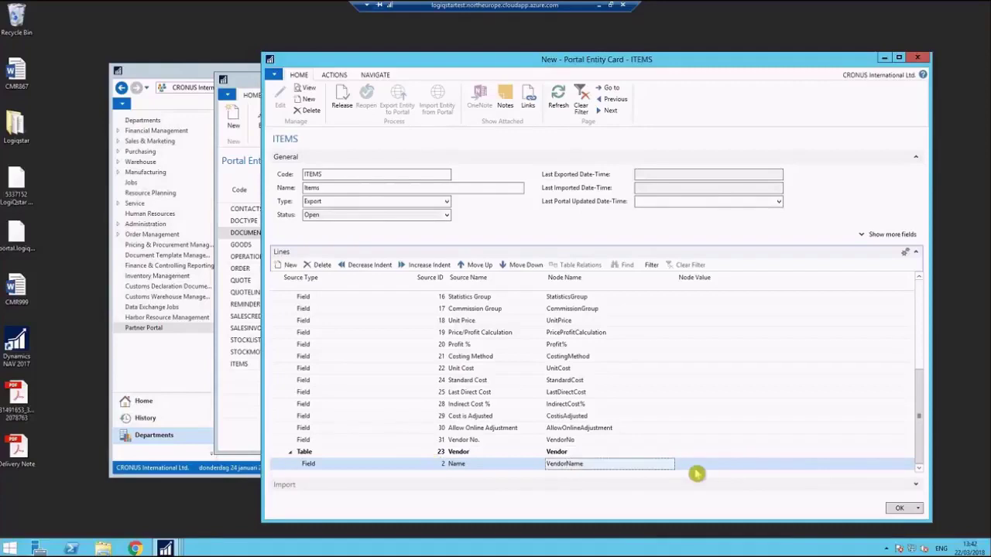
- Close the ITEMS entity card, release the ITEMS entity and close the Portal Entity List
{"action": "left_click", "coordinate": [899, 509]}
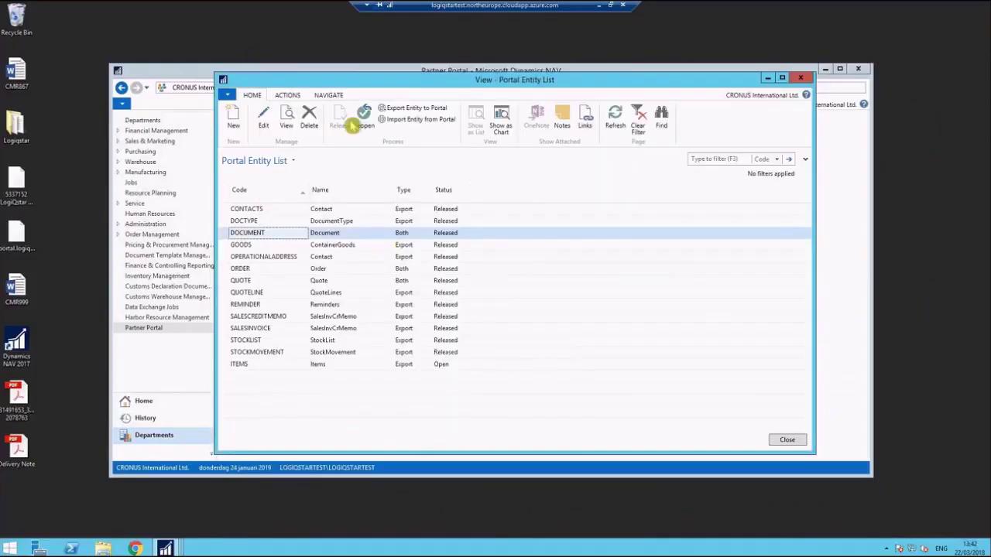
{"action": "left_click", "coordinate": [240, 365]}
{"action": "left_click", "coordinate": [341, 116]}
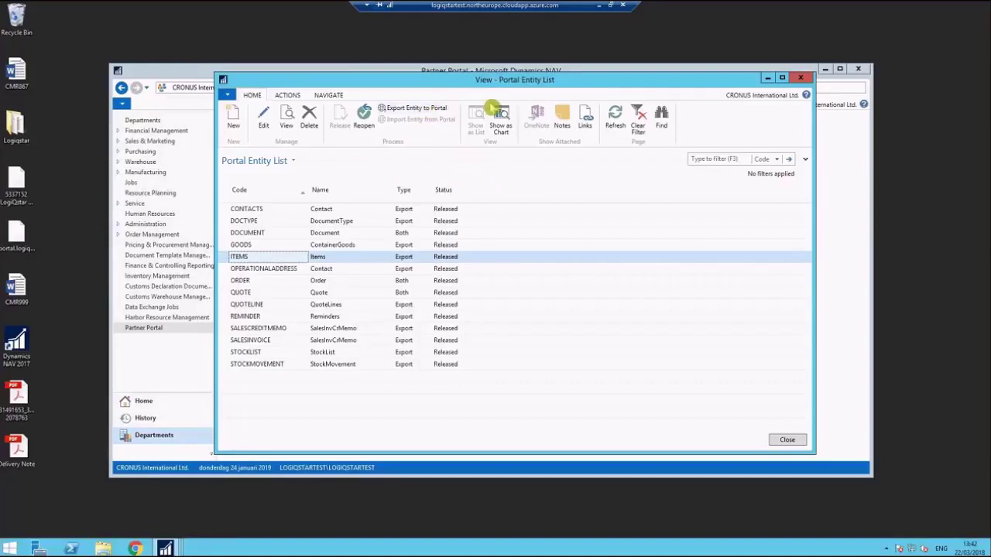
{"action": "left_click_drag", "start_coordinate": [504, 82], "coordinate": [476, 74]}
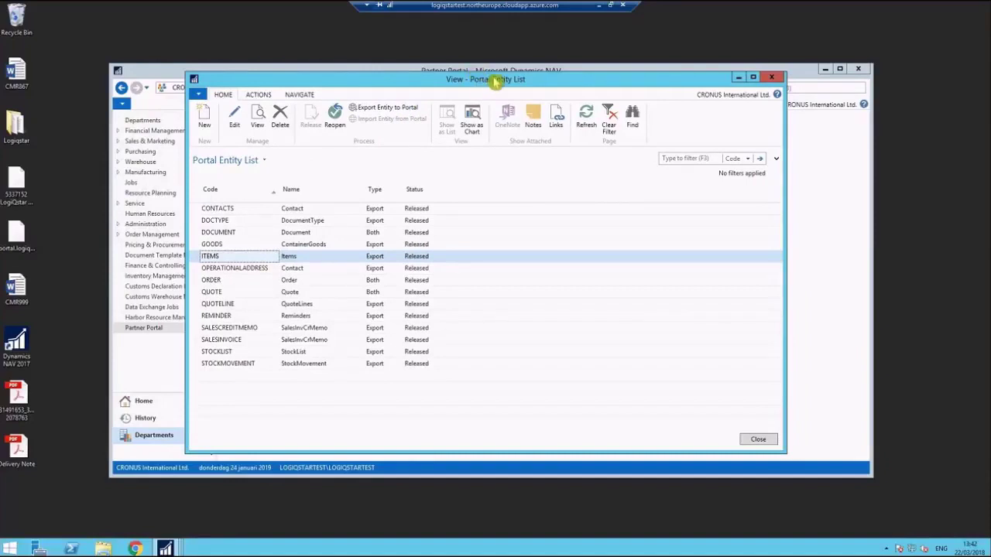
{"action": "left_click_drag", "start_coordinate": [496, 82], "coordinate": [515, 78]}
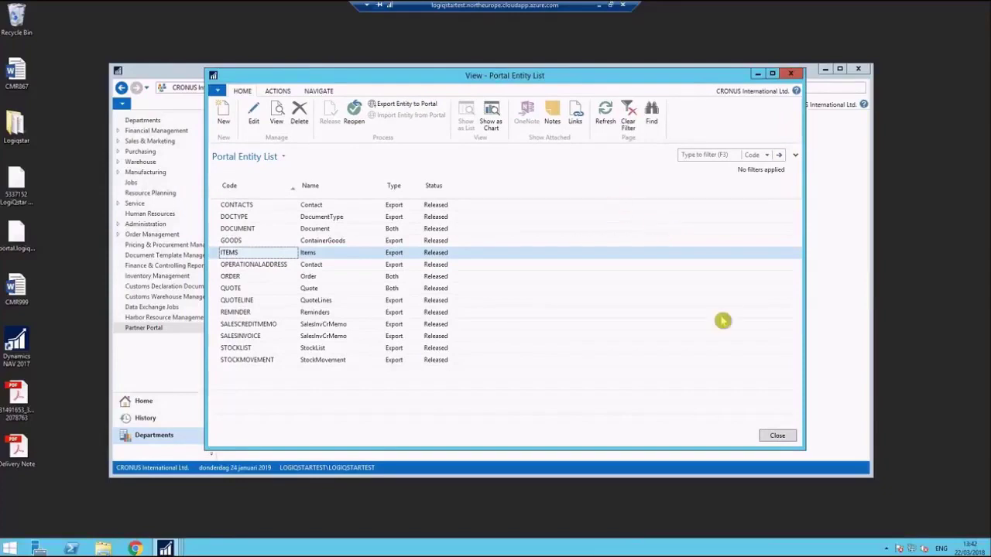
{"action": "left_click", "coordinate": [778, 437]}
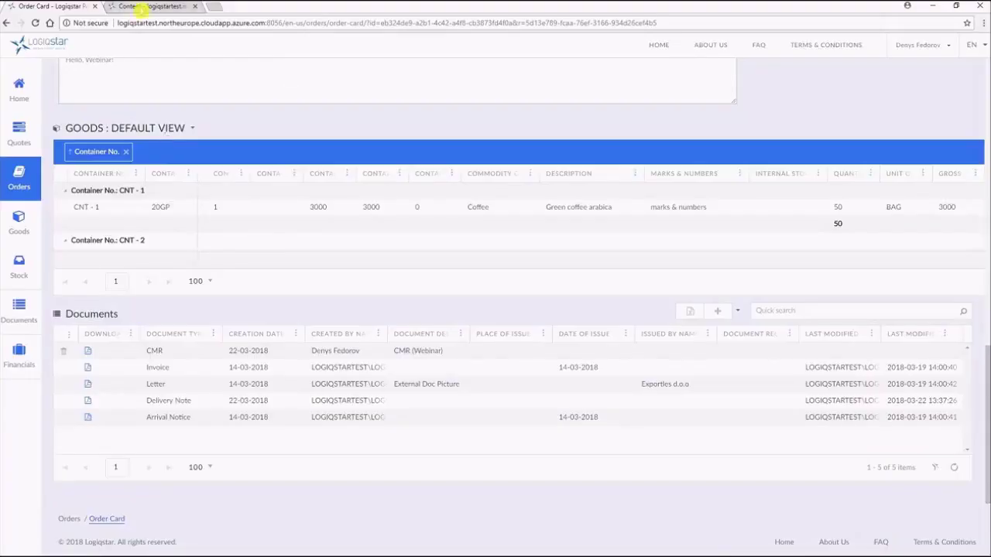
- Switch to the portal's content management site and create a Grid page under the en-us node
{"action": "left_click", "coordinate": [151, 6]}
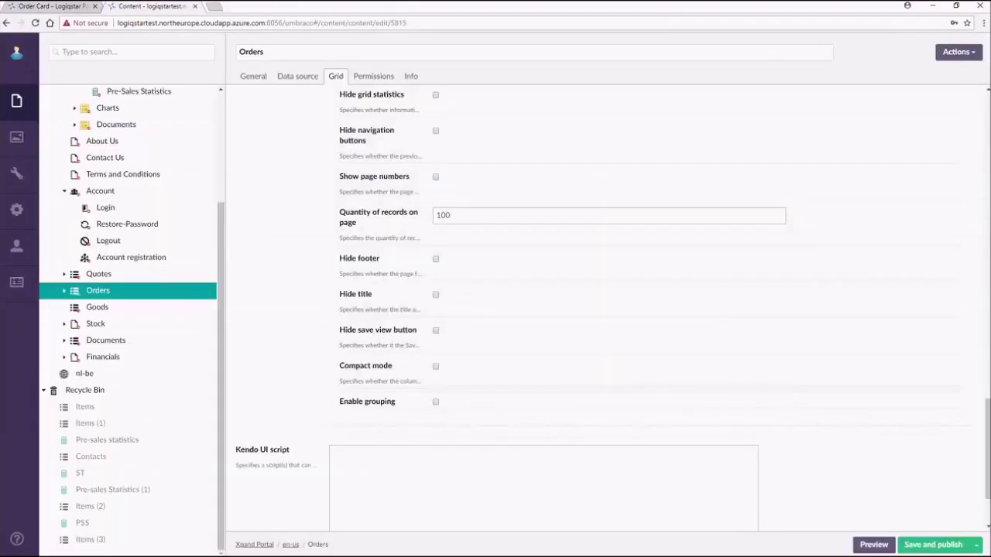
{"action": "scroll", "coordinate": [127, 228], "scroll_direction": "up", "scroll_amount": 3}
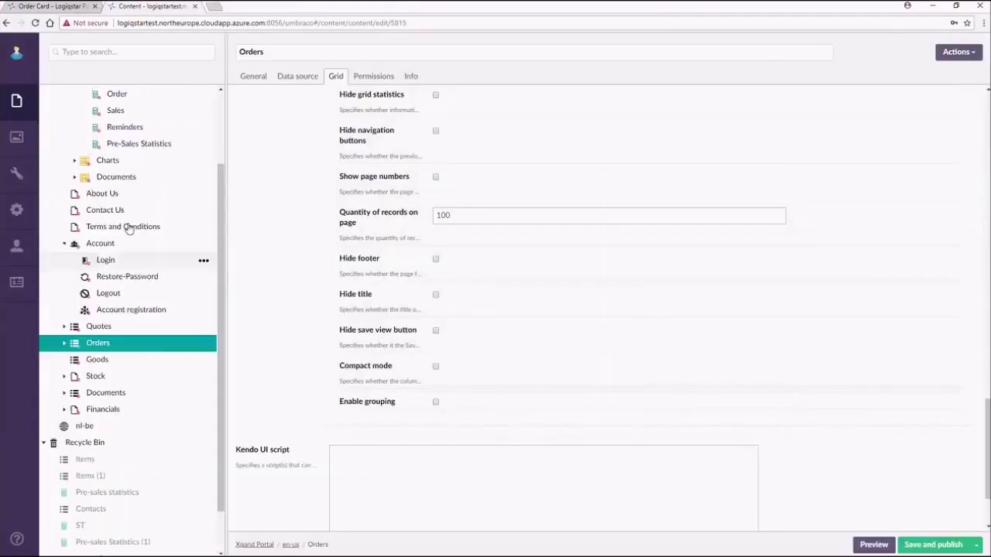
{"action": "left_click", "coordinate": [65, 158]}
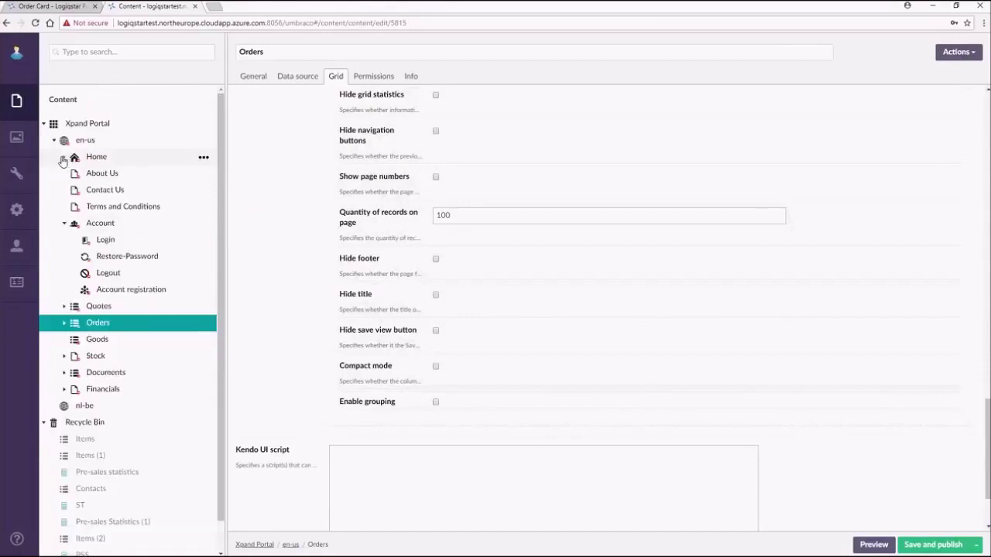
{"action": "left_click", "coordinate": [64, 223]}
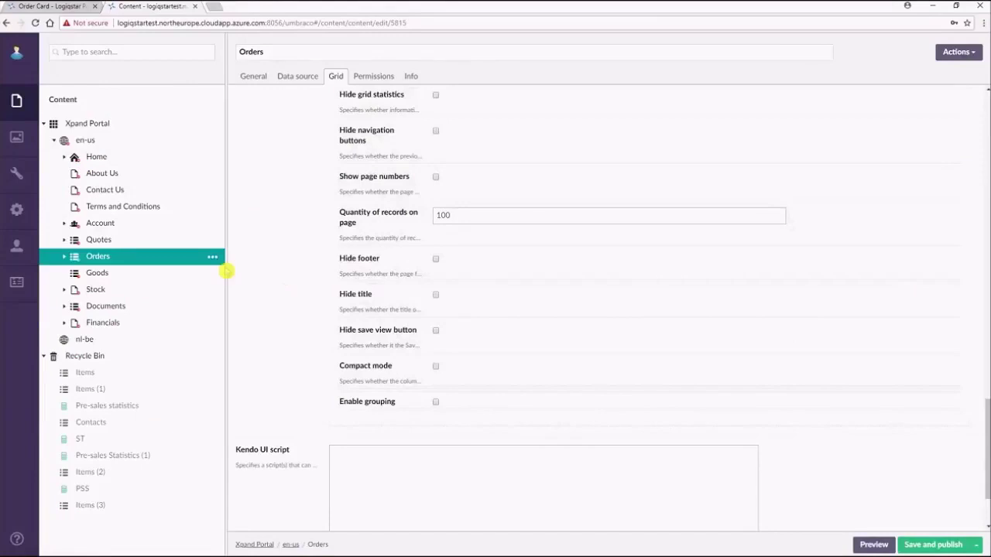
{"action": "right_click", "coordinate": [90, 145]}
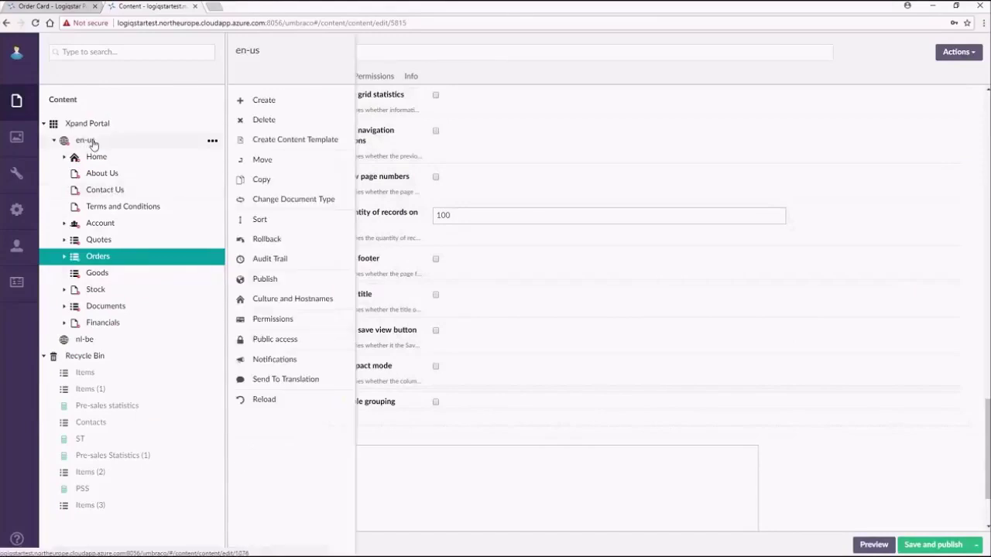
{"action": "left_click", "coordinate": [279, 109]}
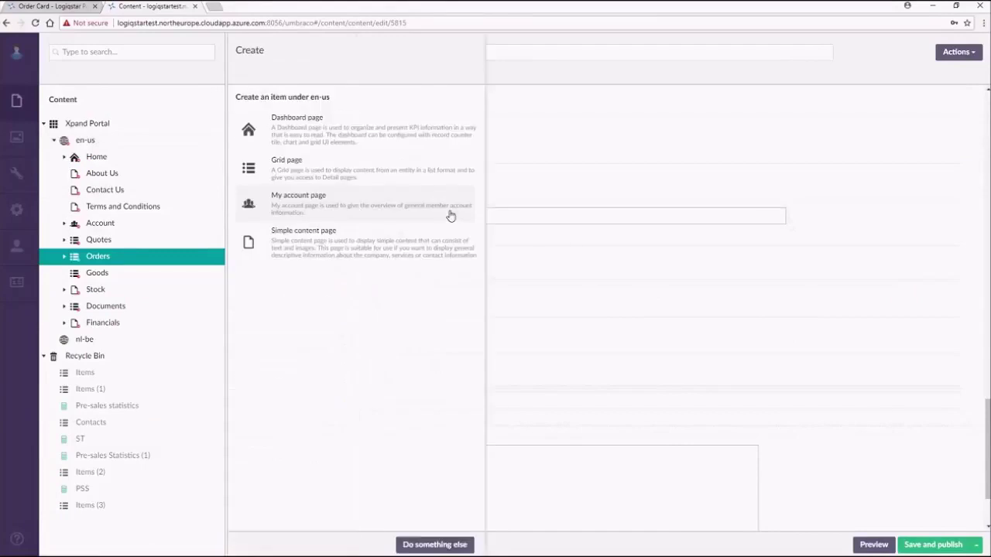
{"action": "left_click", "coordinate": [310, 168]}
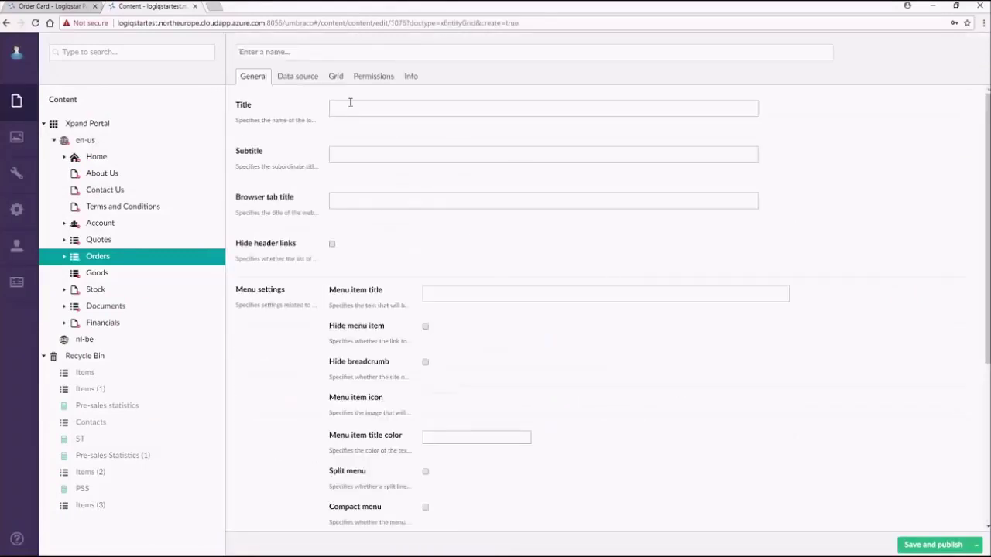
- Name the new grid page Items
{"action": "left_click", "coordinate": [289, 52]}
{"action": "type", "text": "I"}
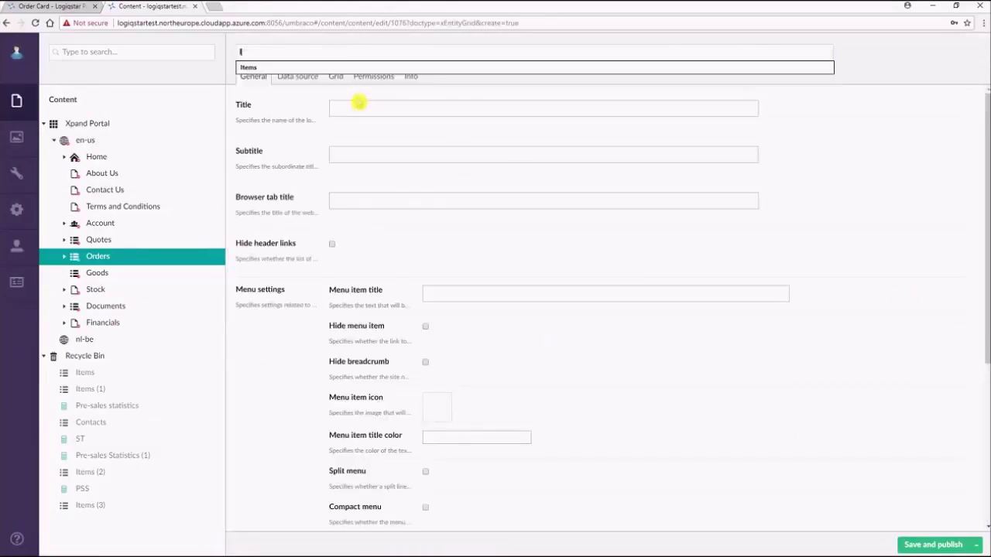
{"action": "type", "text": "tems"}
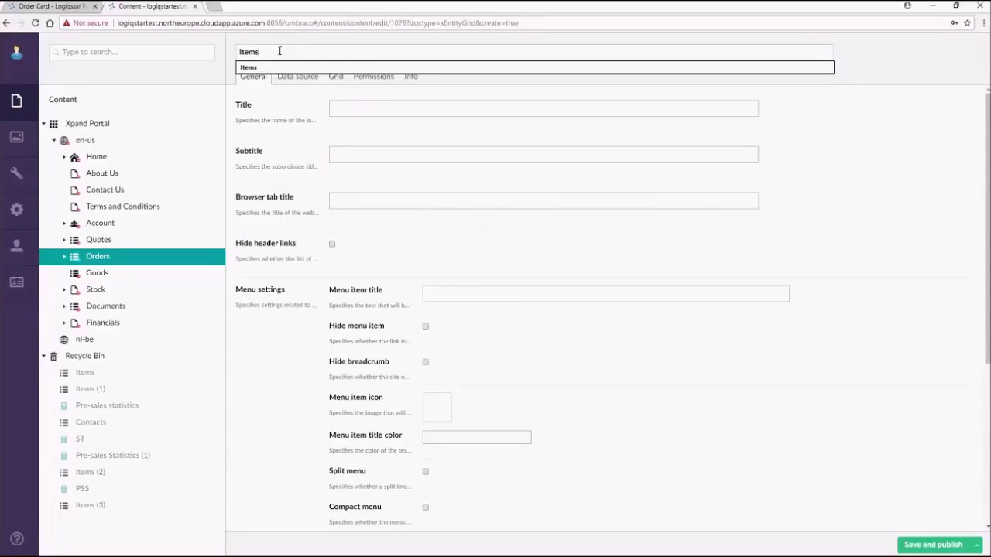
{"action": "left_click", "coordinate": [334, 108]}
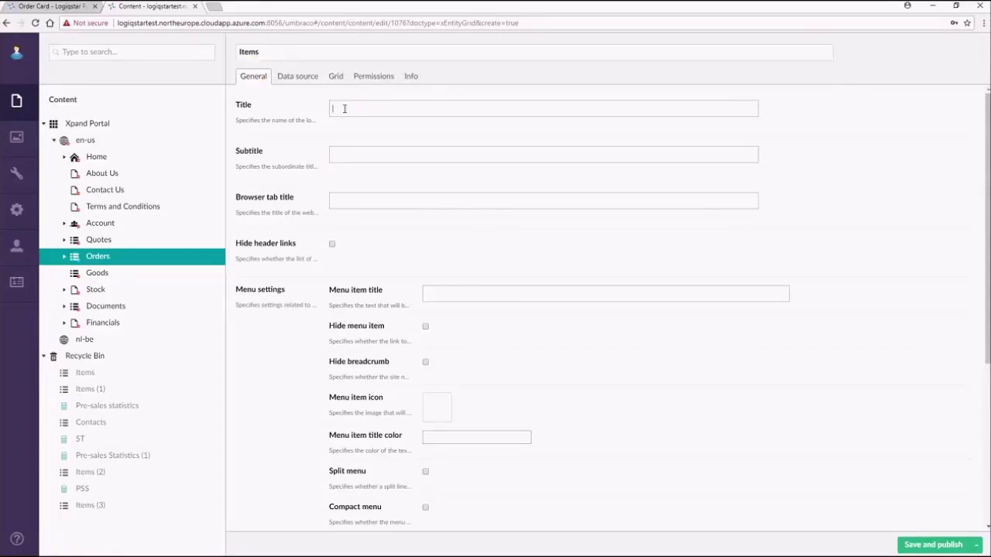
{"action": "left_click", "coordinate": [345, 108]}
- Set the page's menu item icon to the solid star from the Font Awesome set
{"action": "scroll", "coordinate": [534, 278], "scroll_direction": "down", "scroll_amount": 1}
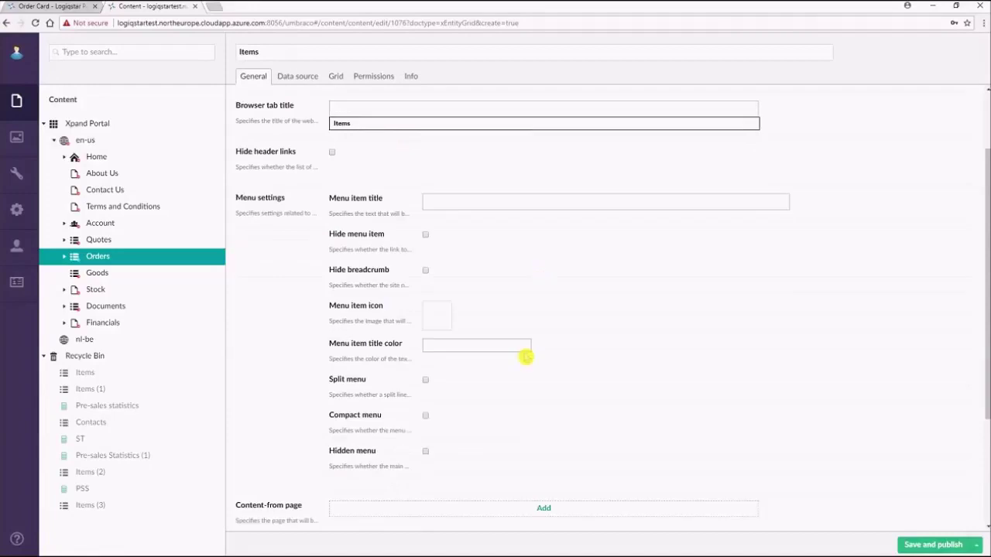
{"action": "left_click", "coordinate": [438, 310]}
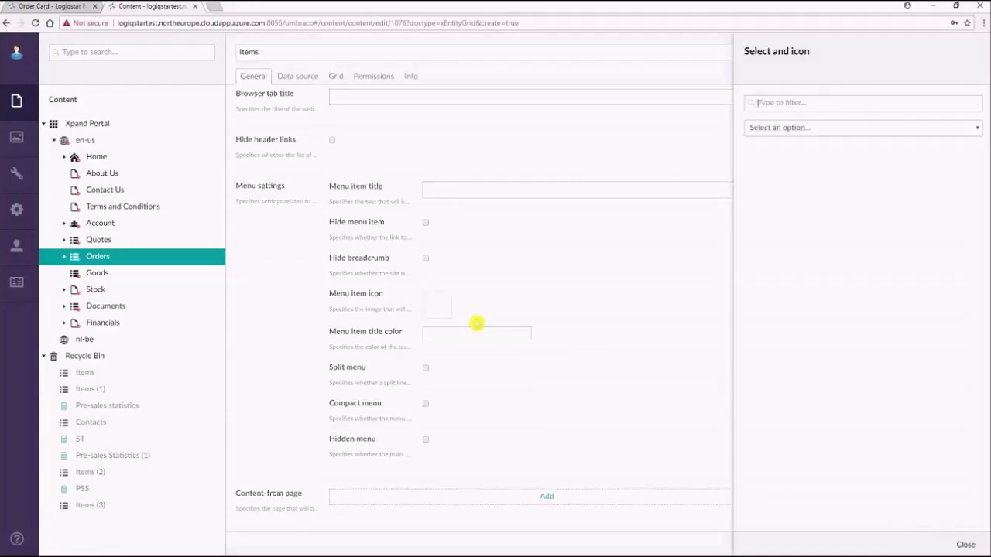
{"action": "left_click", "coordinate": [979, 129]}
{"action": "left_click", "coordinate": [941, 151]}
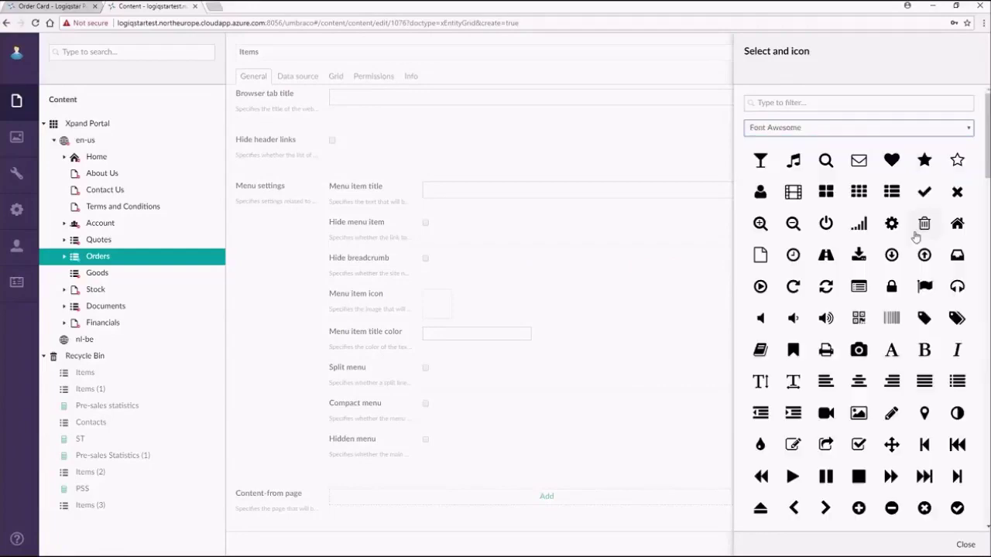
{"action": "left_click", "coordinate": [924, 160]}
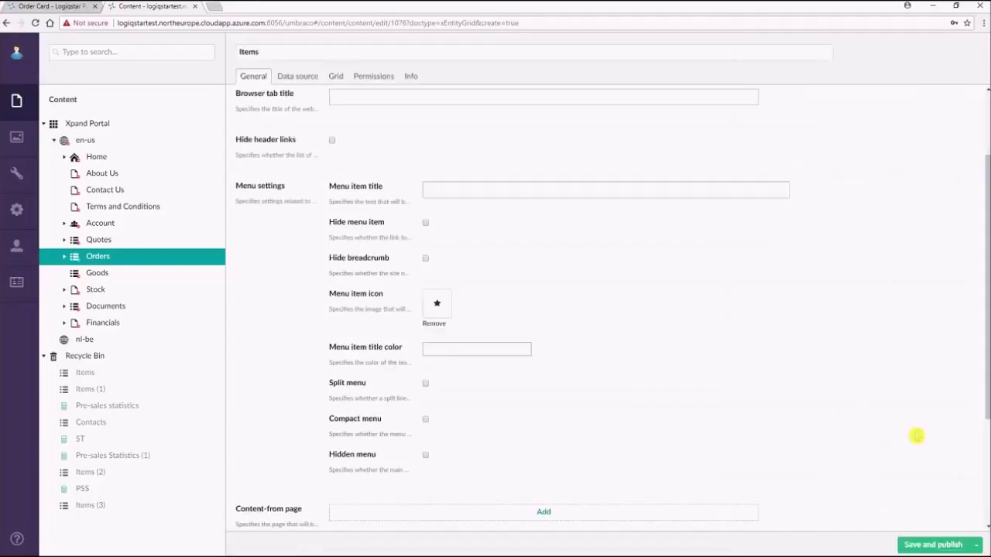
- Set the page's data source entity to Items
{"action": "scroll", "coordinate": [584, 411], "scroll_direction": "down", "scroll_amount": 2}
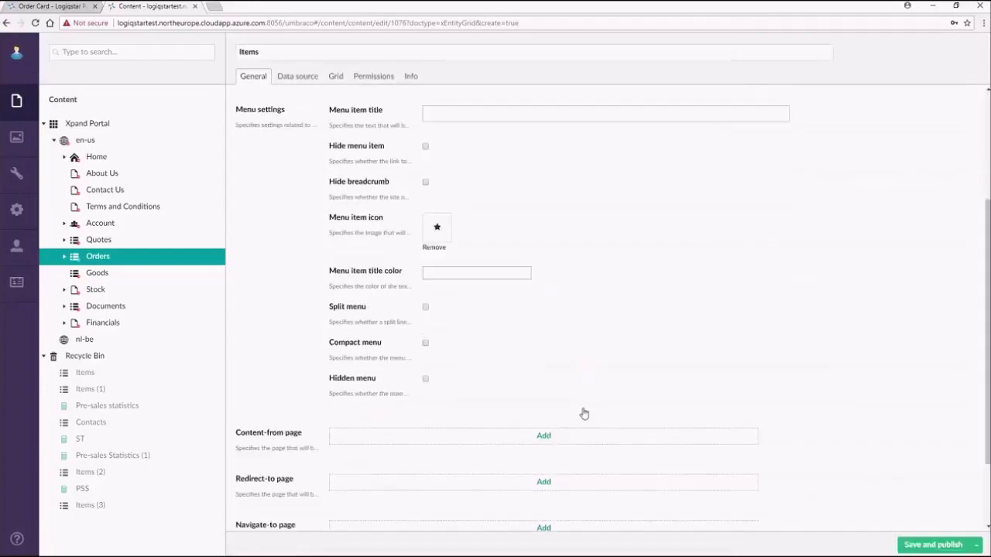
{"action": "scroll", "coordinate": [588, 391], "scroll_direction": "up", "scroll_amount": 3}
{"action": "left_click", "coordinate": [298, 75]}
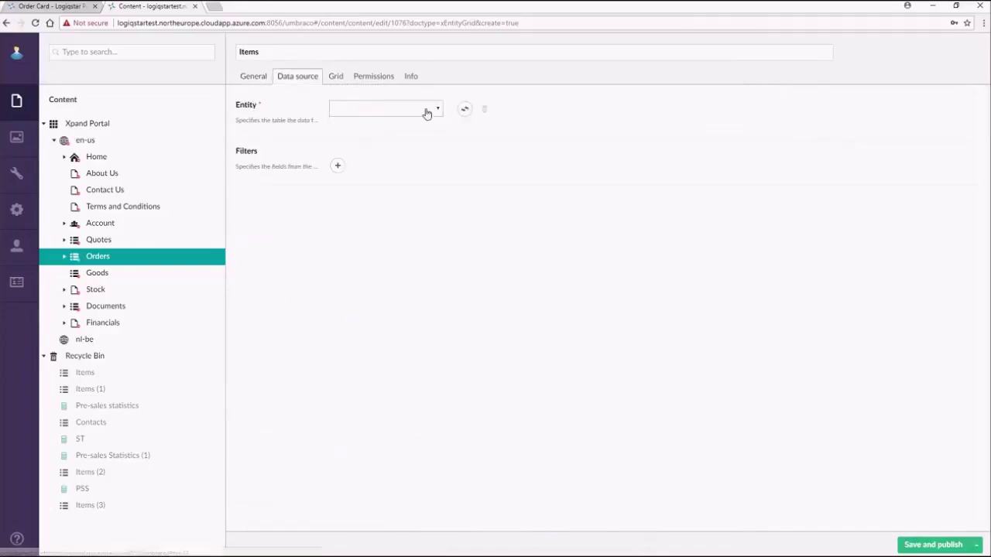
{"action": "left_click", "coordinate": [438, 111]}
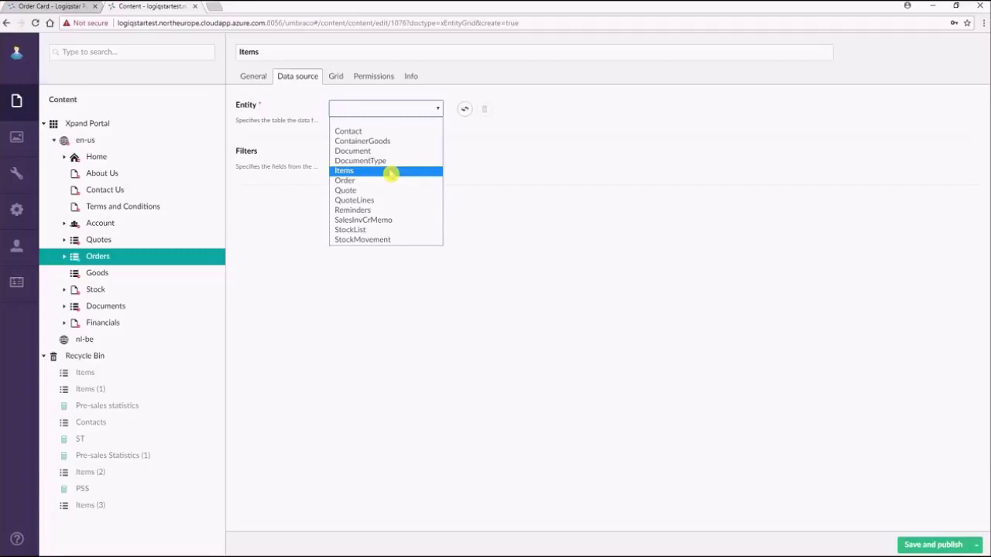
{"action": "left_click", "coordinate": [387, 170]}
- Add a grid field captioned "Item No." and map it to the field No (Items)
{"action": "left_click", "coordinate": [337, 76]}
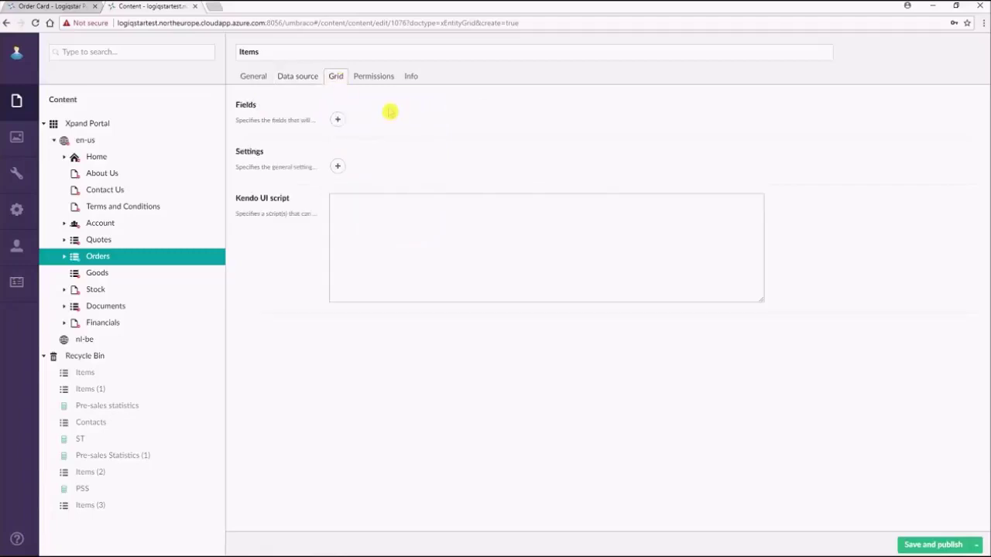
{"action": "left_click", "coordinate": [338, 120]}
{"action": "left_click", "coordinate": [444, 154]}
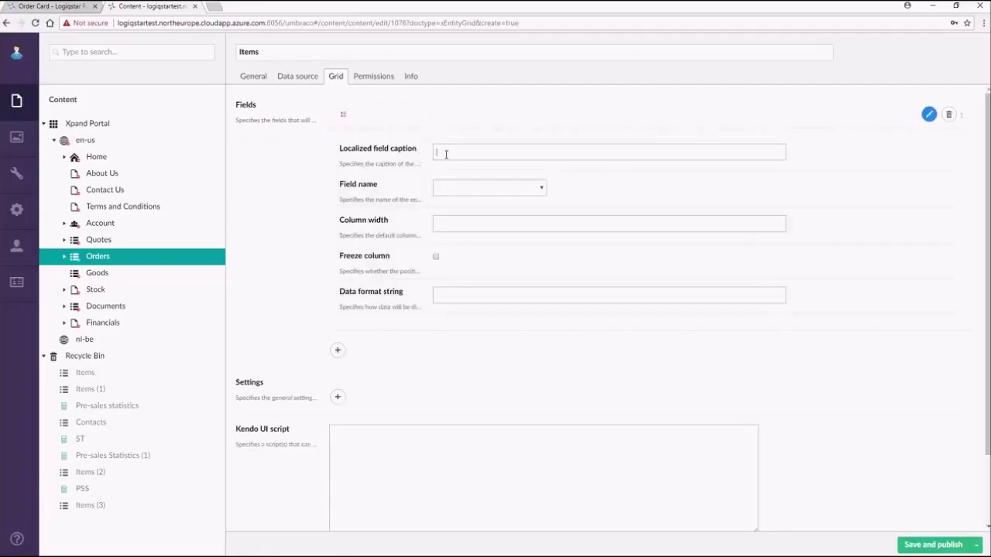
{"action": "type", "text": "I"}
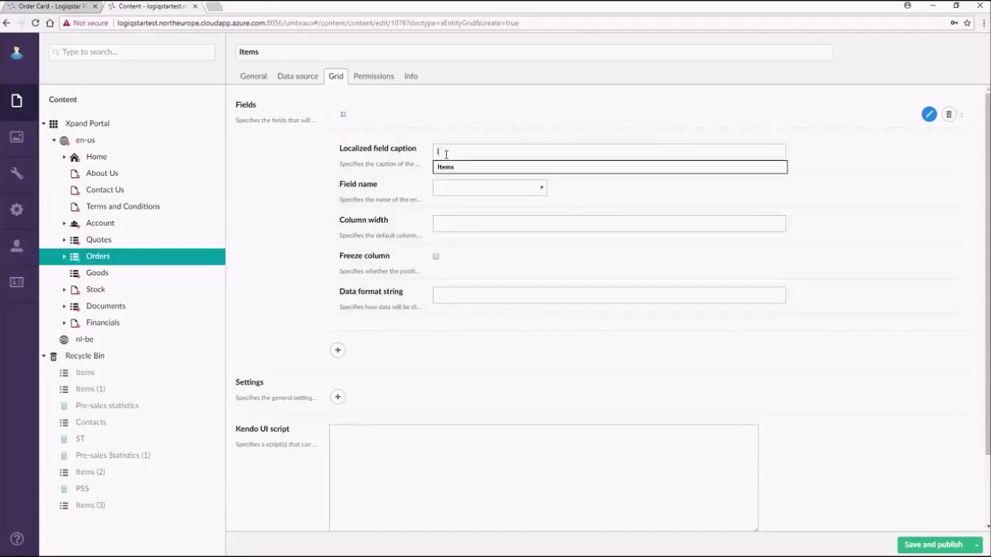
{"action": "type", "text": "tem No."}
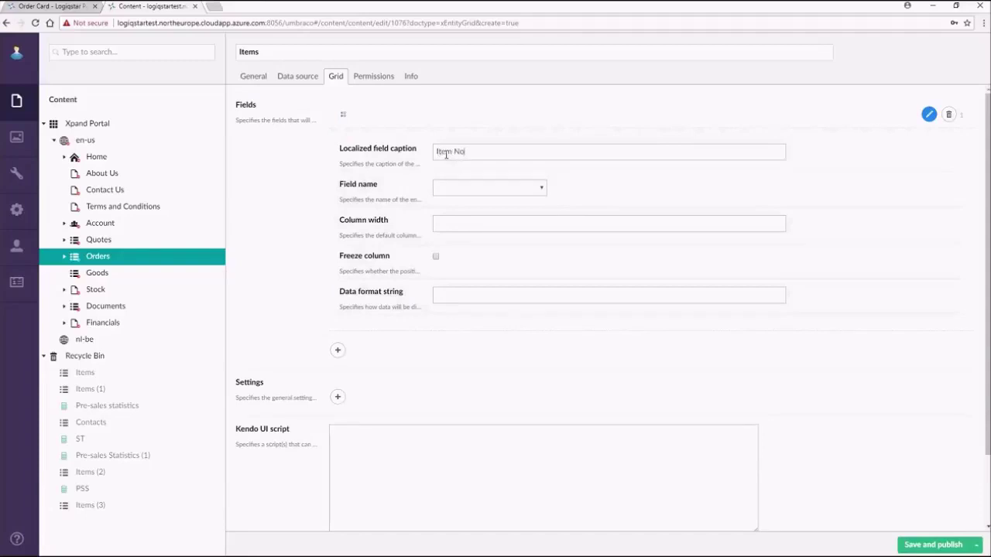
{"action": "left_click", "coordinate": [464, 192]}
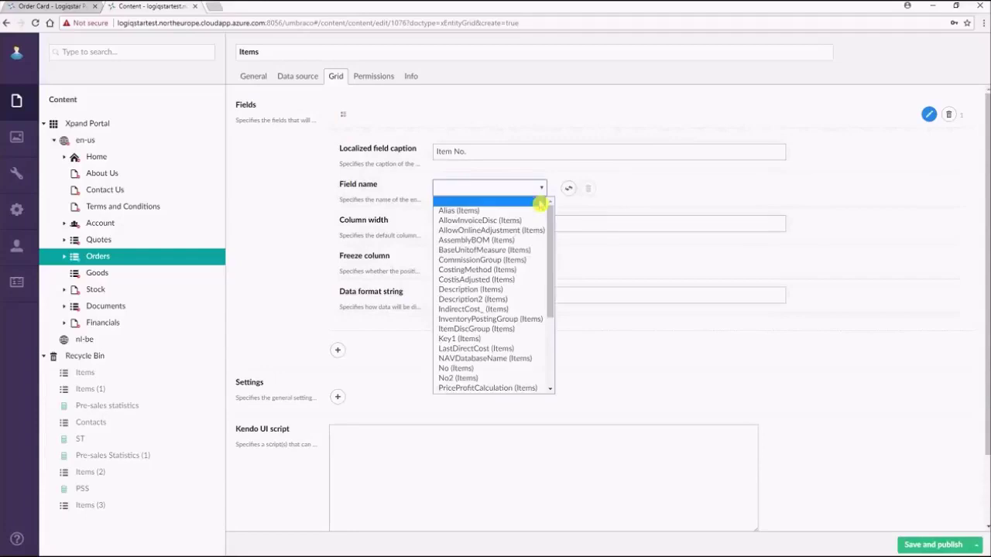
{"action": "scroll", "coordinate": [523, 297], "scroll_direction": "down", "scroll_amount": 3}
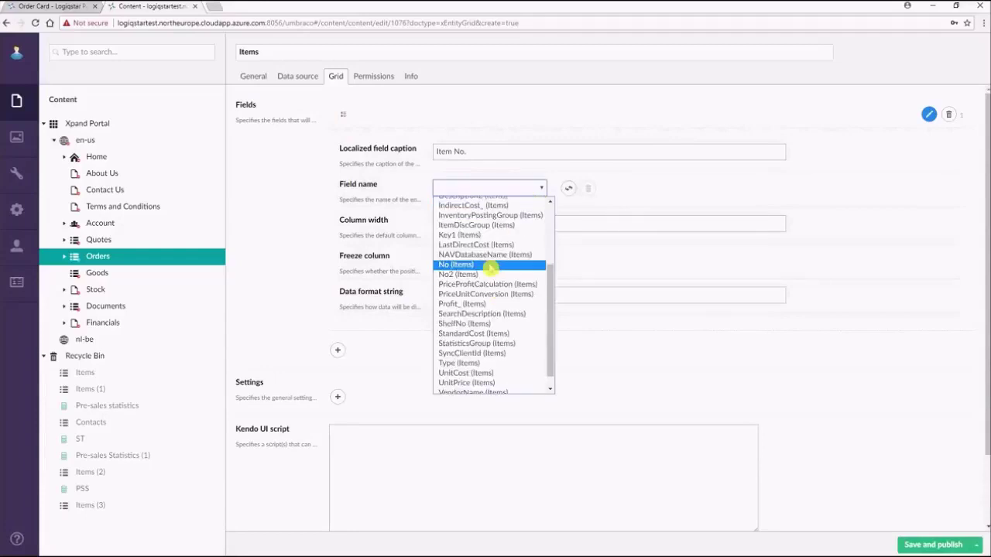
{"action": "left_click", "coordinate": [492, 208]}
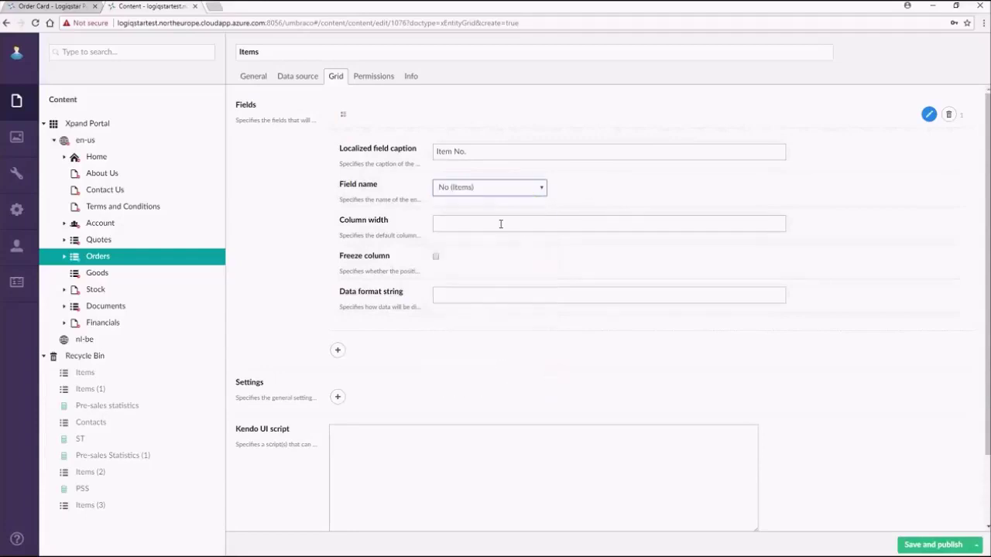
{"action": "left_click", "coordinate": [433, 121]}
- Add a second grid field captioned "Description" and map it to Description (Items)
{"action": "left_click", "coordinate": [337, 146]}
{"action": "left_click", "coordinate": [469, 178]}
{"action": "type", "text": "Description"}
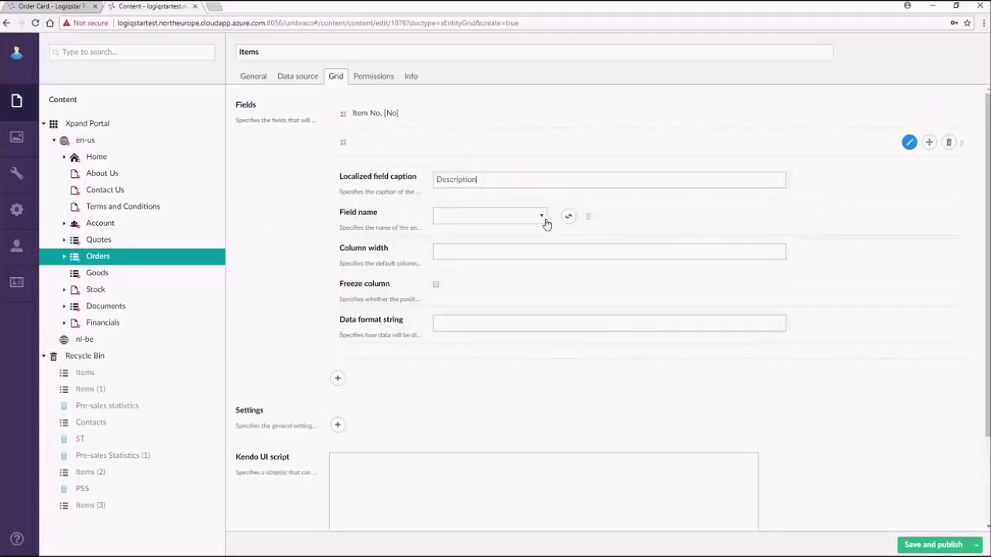
{"action": "left_click", "coordinate": [545, 219]}
{"action": "left_click", "coordinate": [497, 316]}
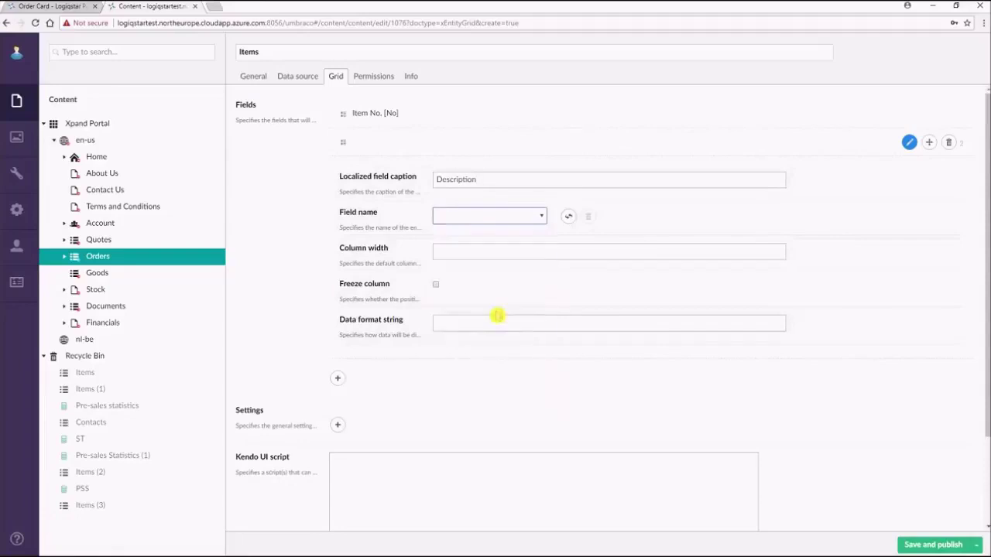
{"action": "left_click", "coordinate": [447, 152]}
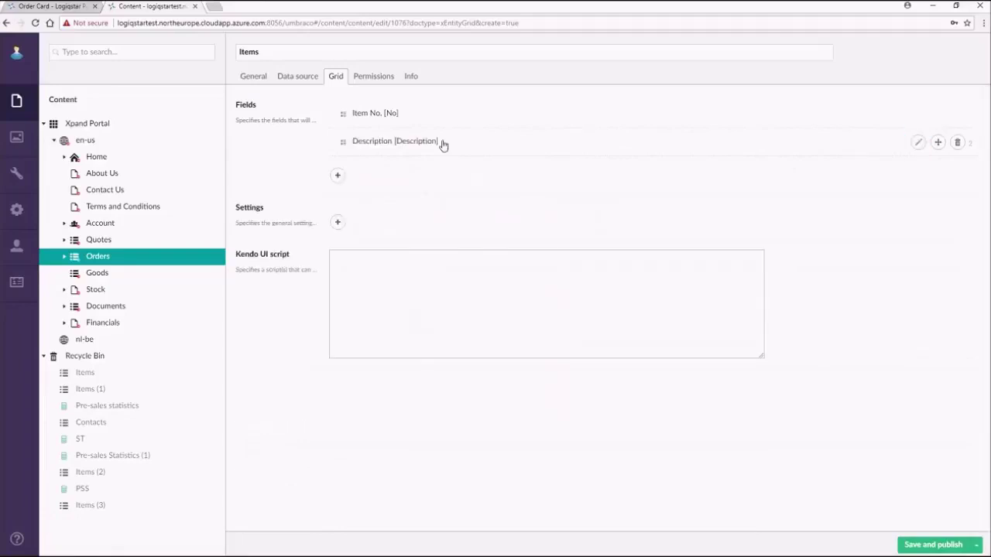
- Add a third grid field captioned "Unit Price" and map it to UnitPrice (Items)
{"action": "left_click", "coordinate": [338, 177]}
{"action": "left_click", "coordinate": [455, 209]}
{"action": "type", "text": "Unit Price"}
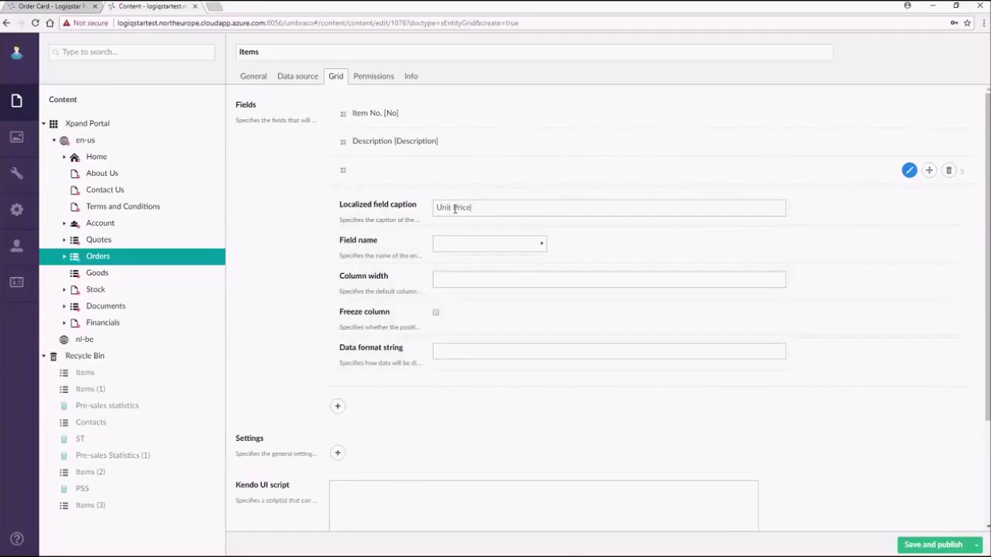
{"action": "left_click", "coordinate": [526, 246]}
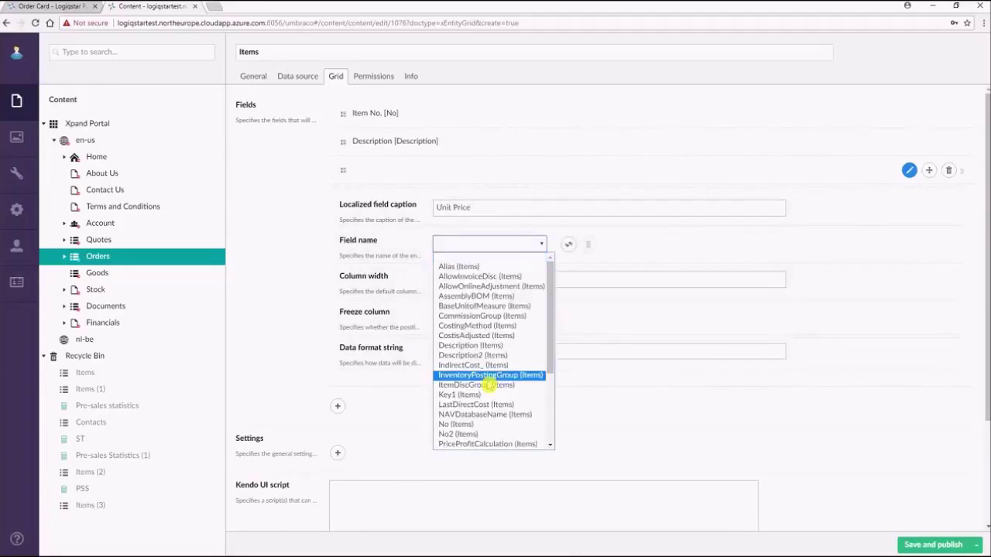
{"action": "scroll", "coordinate": [489, 385], "scroll_direction": "down", "scroll_amount": 3}
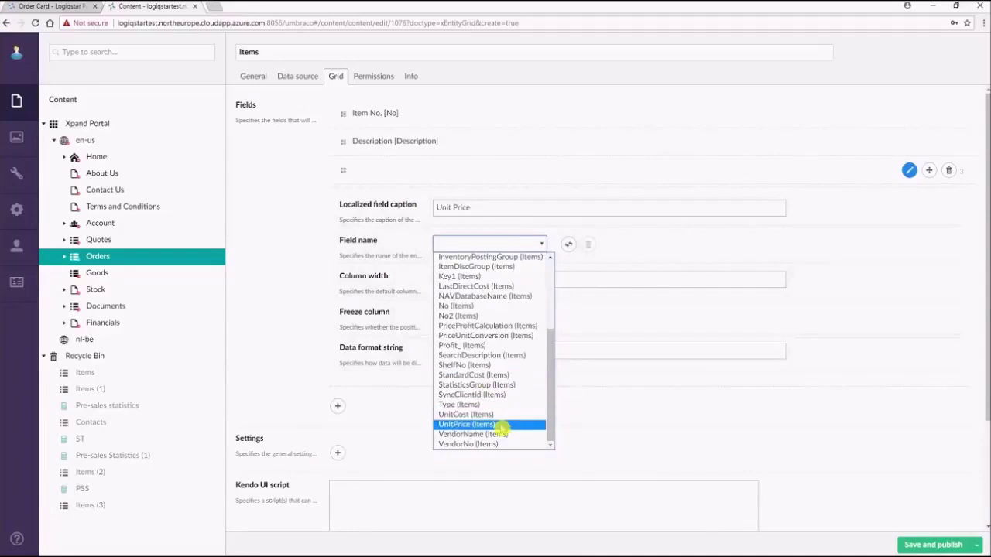
{"action": "left_click", "coordinate": [504, 431]}
{"action": "left_click", "coordinate": [376, 172]}
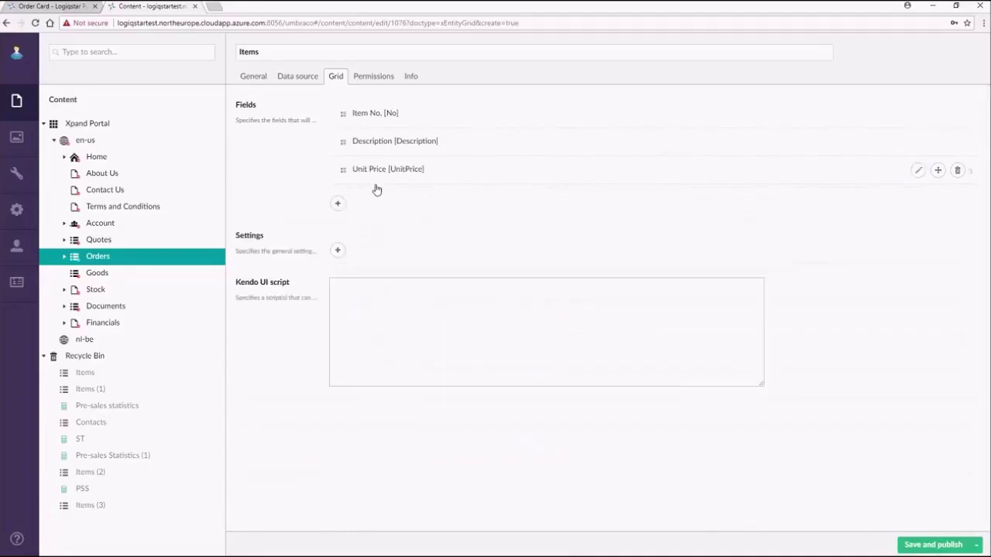
- Add a fourth grid field captioned "Vendor Name" and map it to VendorName (Items)
{"action": "left_click", "coordinate": [337, 205]}
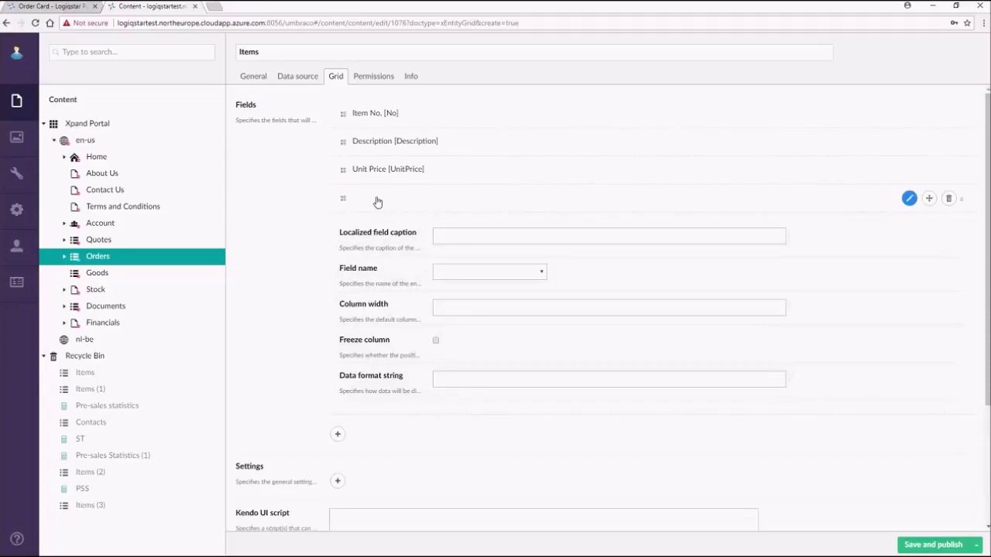
{"action": "left_click", "coordinate": [449, 232]}
{"action": "type", "text": "Vendor Name"}
{"action": "left_click", "coordinate": [531, 280]}
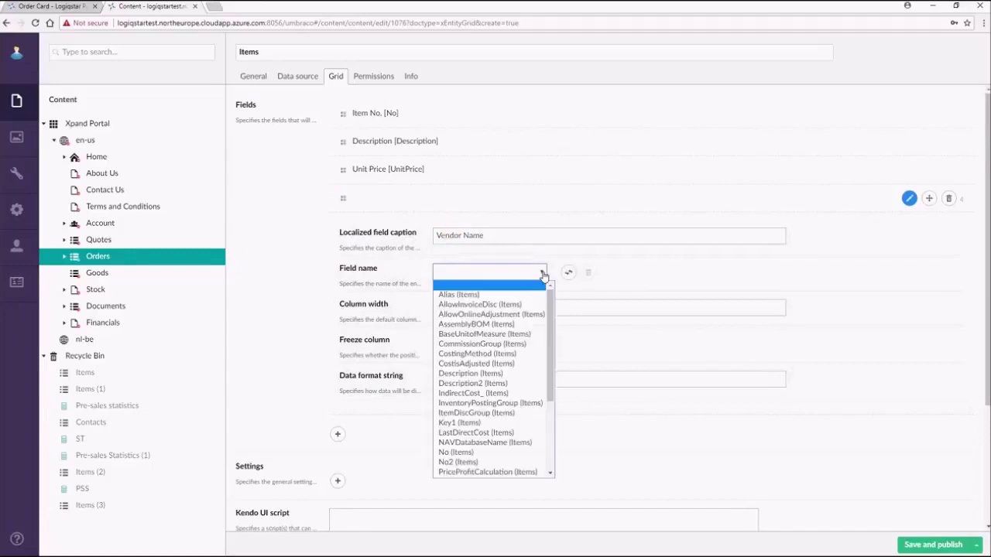
{"action": "scroll", "coordinate": [526, 391], "scroll_direction": "down", "scroll_amount": 5}
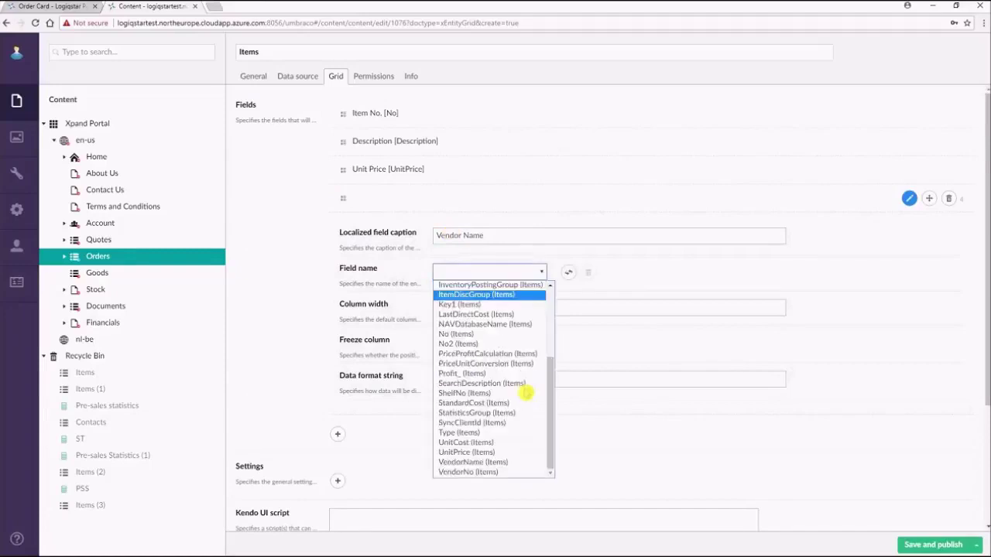
{"action": "left_click", "coordinate": [510, 462]}
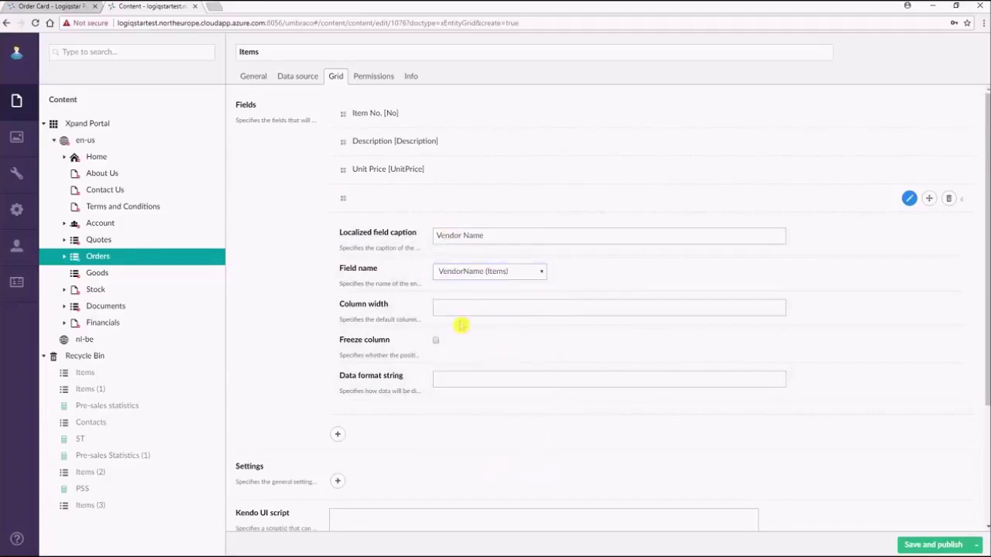
- Add a general settings entry to the Items grid and enable Reorderable, Resizable and Sortable
{"action": "scroll", "coordinate": [487, 333], "scroll_direction": "down", "scroll_amount": 2}
{"action": "scroll", "coordinate": [442, 275], "scroll_direction": "up", "scroll_amount": 2}
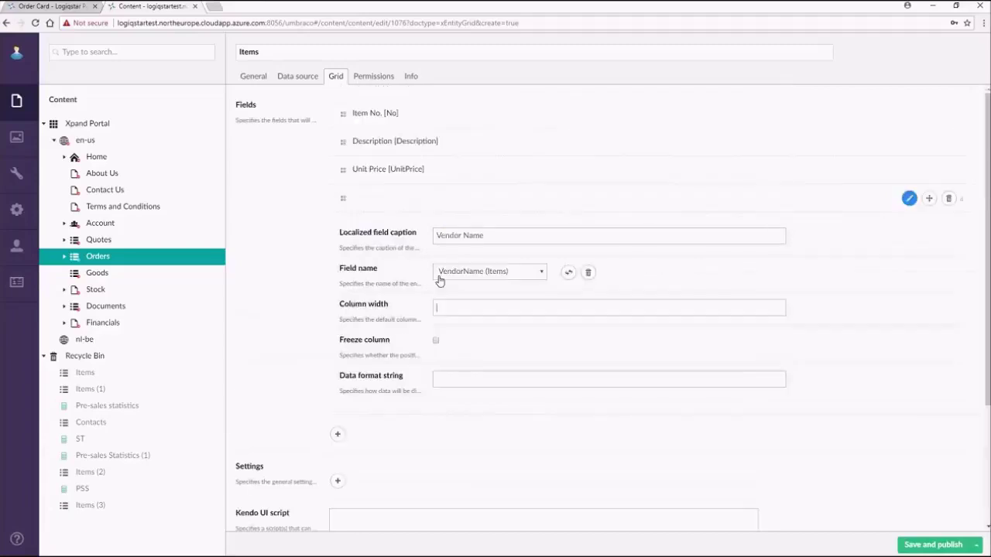
{"action": "left_click", "coordinate": [586, 273]}
{"action": "left_click", "coordinate": [337, 280]}
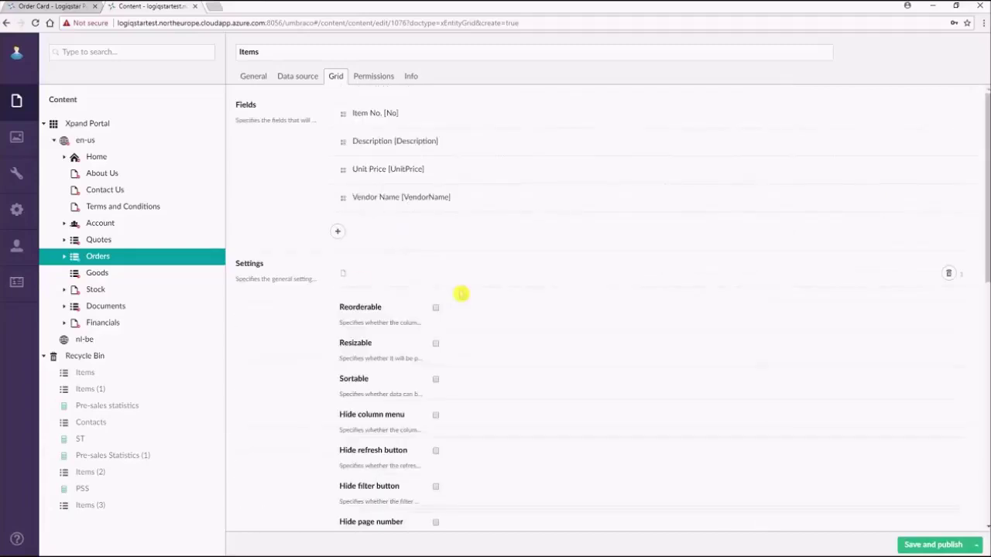
{"action": "scroll", "coordinate": [502, 271], "scroll_direction": "down", "scroll_amount": 1}
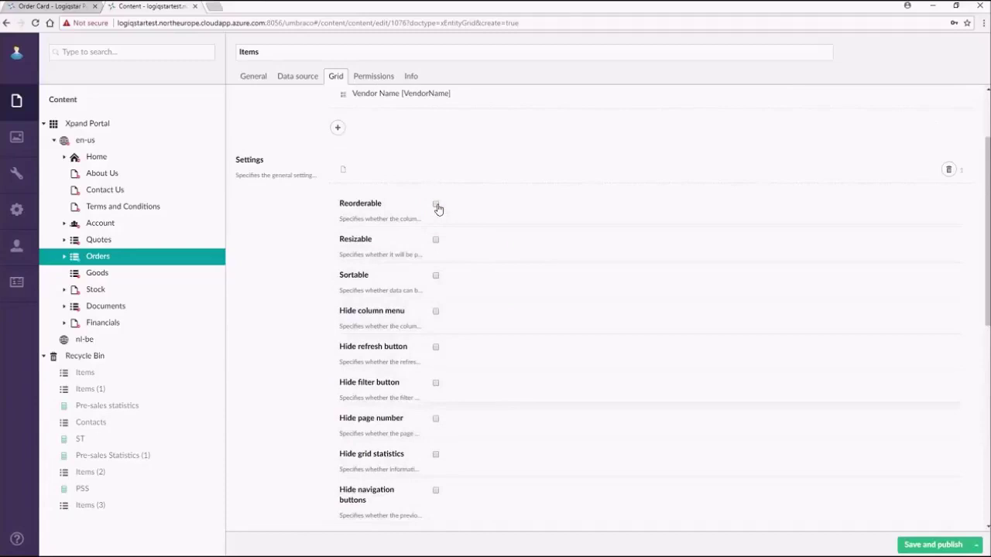
{"action": "left_click", "coordinate": [436, 205]}
{"action": "left_click", "coordinate": [436, 241]}
{"action": "left_click", "coordinate": [436, 276]}
- Enable grouping in the Items grid's general settings
{"action": "scroll", "coordinate": [501, 322], "scroll_direction": "down", "scroll_amount": 4}
{"action": "scroll", "coordinate": [507, 322], "scroll_direction": "down", "scroll_amount": 1}
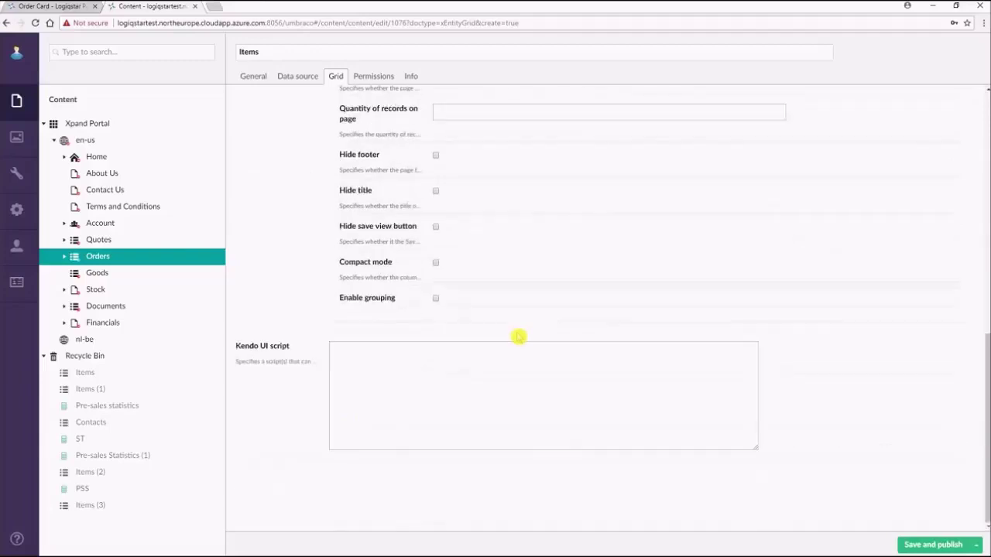
{"action": "scroll", "coordinate": [465, 360], "scroll_direction": "up", "scroll_amount": 1}
{"action": "left_click", "coordinate": [436, 403]}
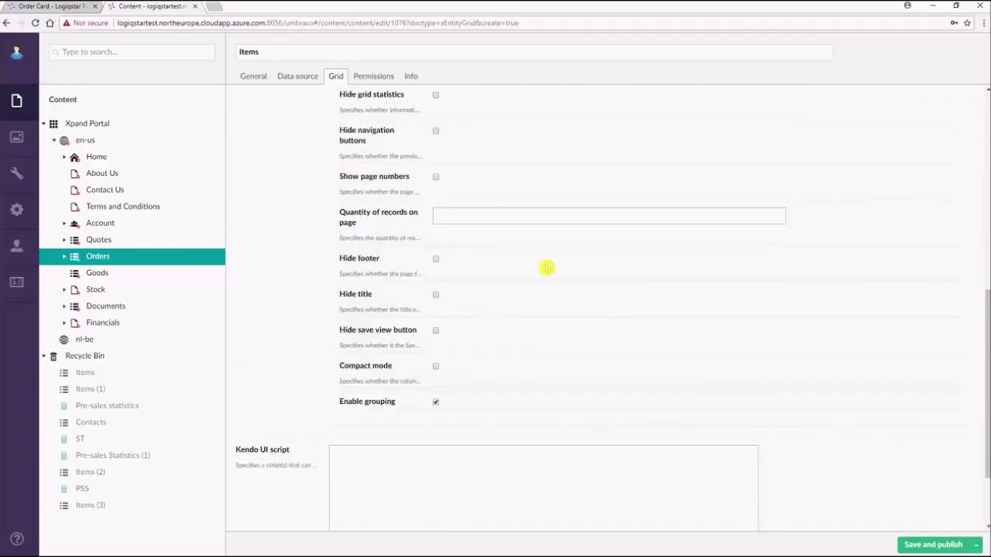
{"action": "scroll", "coordinate": [519, 310], "scroll_direction": "up", "scroll_amount": 6}
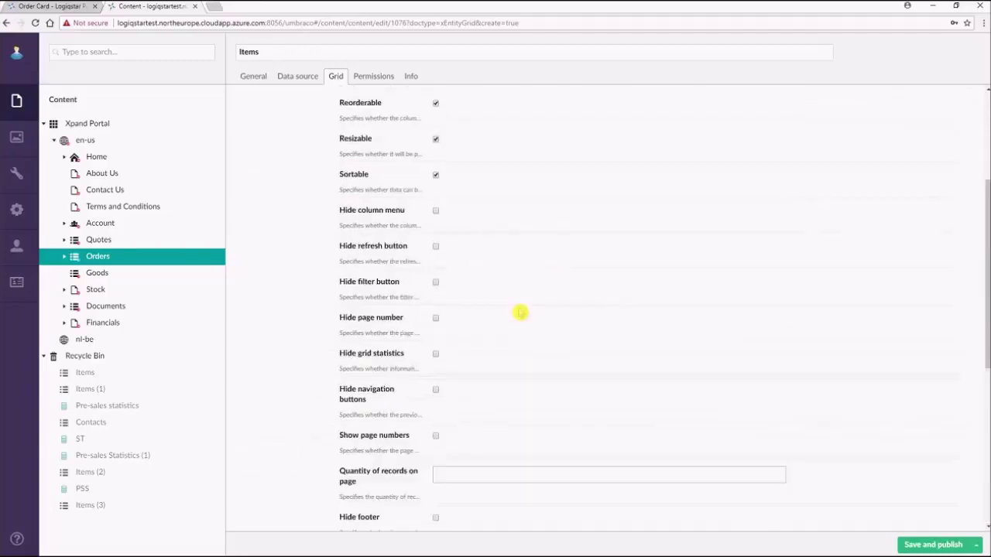
- Add a member group permission entry for Agent, Buyer and Customer with all Items fields visible
{"action": "left_click", "coordinate": [376, 78]}
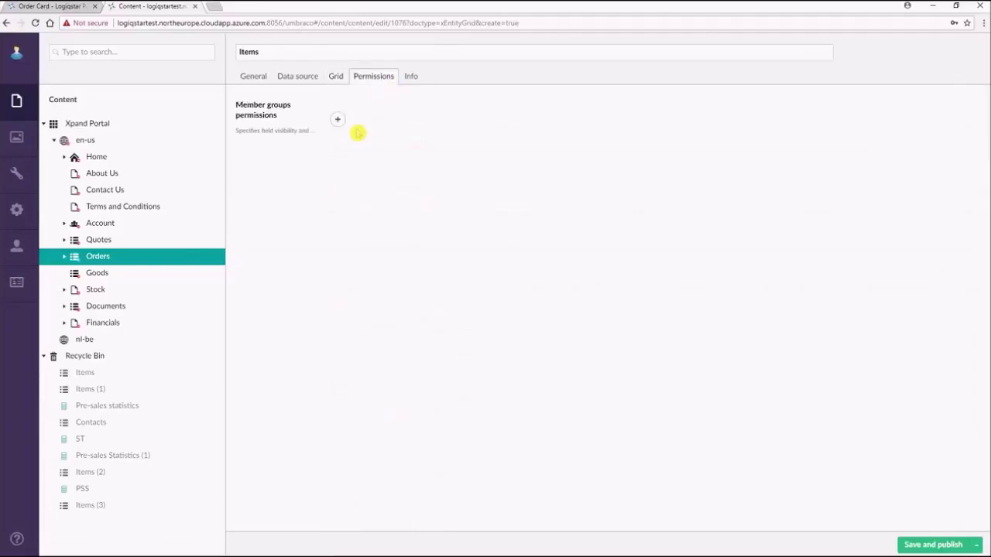
{"action": "left_click", "coordinate": [337, 119]}
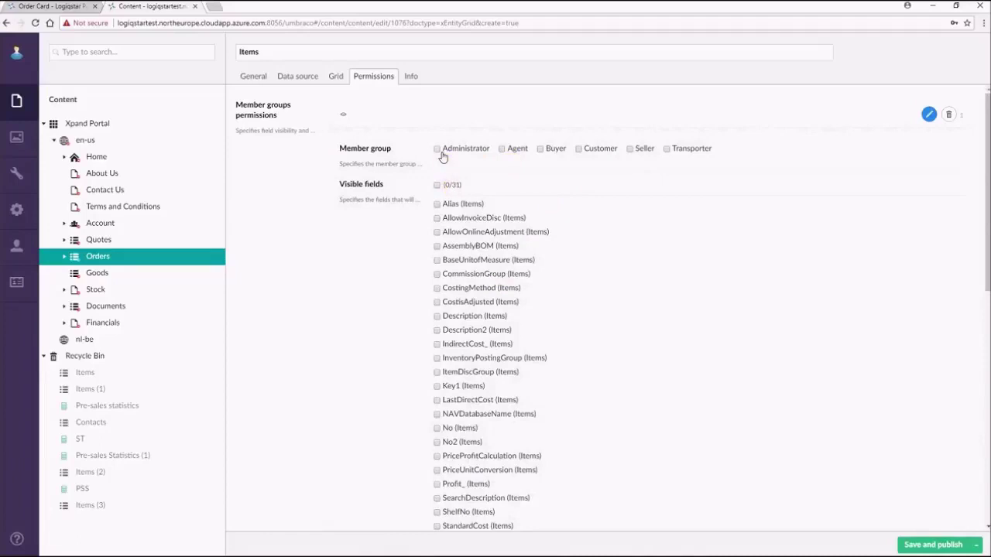
{"action": "left_click", "coordinate": [502, 149]}
{"action": "left_click", "coordinate": [541, 149]}
{"action": "left_click", "coordinate": [578, 149]}
{"action": "left_click", "coordinate": [436, 185]}
- Enable saving as PDF for the Agent, Buyer and Customer permission entry
{"action": "scroll", "coordinate": [488, 212], "scroll_direction": "down", "scroll_amount": 4}
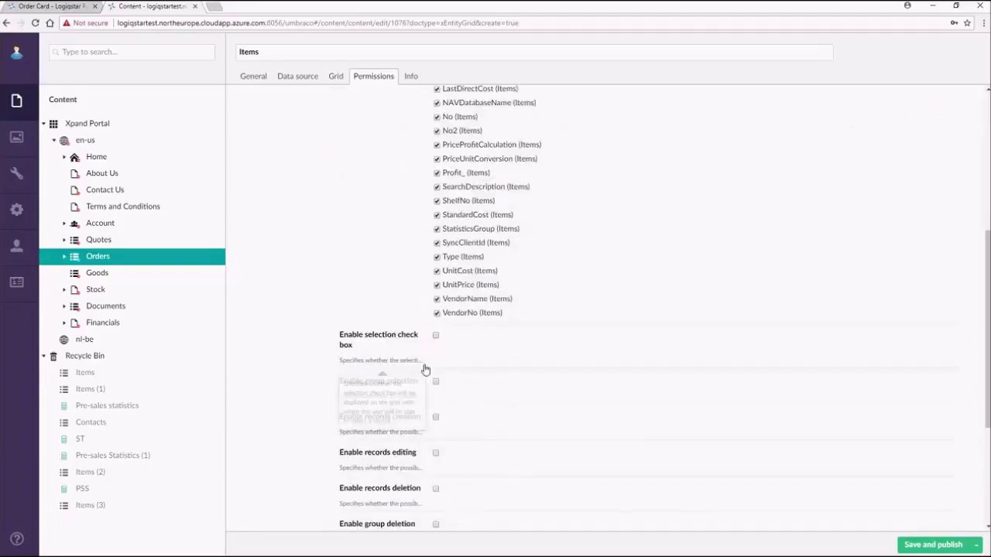
{"action": "scroll", "coordinate": [425, 370], "scroll_direction": "down", "scroll_amount": 3}
{"action": "left_click", "coordinate": [436, 385]}
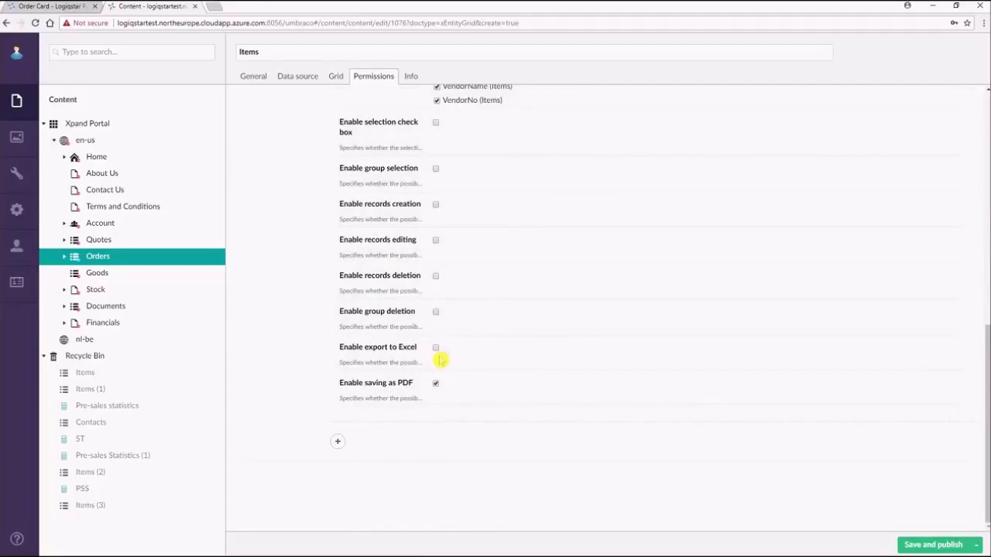
{"action": "scroll", "coordinate": [594, 291], "scroll_direction": "up", "scroll_amount": 3}
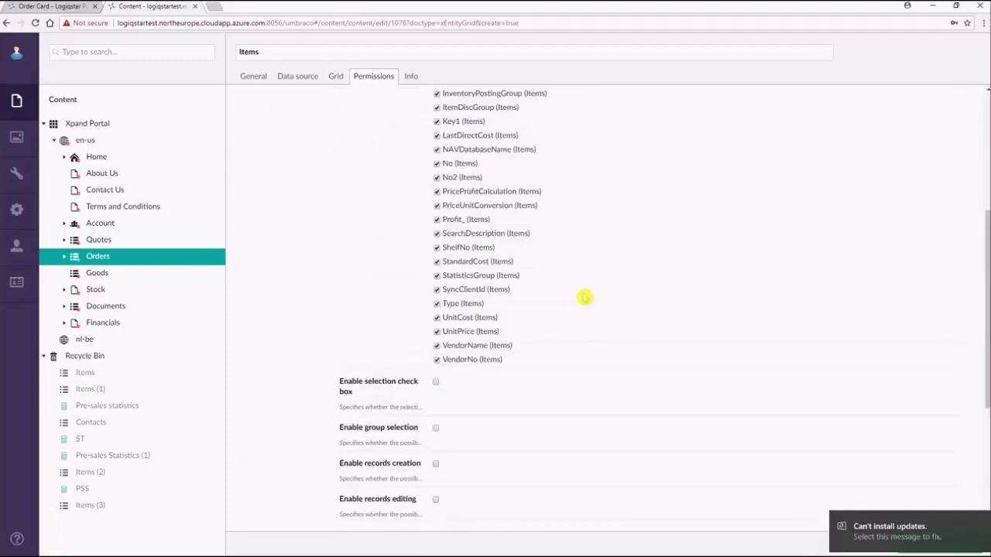
{"action": "scroll", "coordinate": [596, 302], "scroll_direction": "up", "scroll_amount": 3}
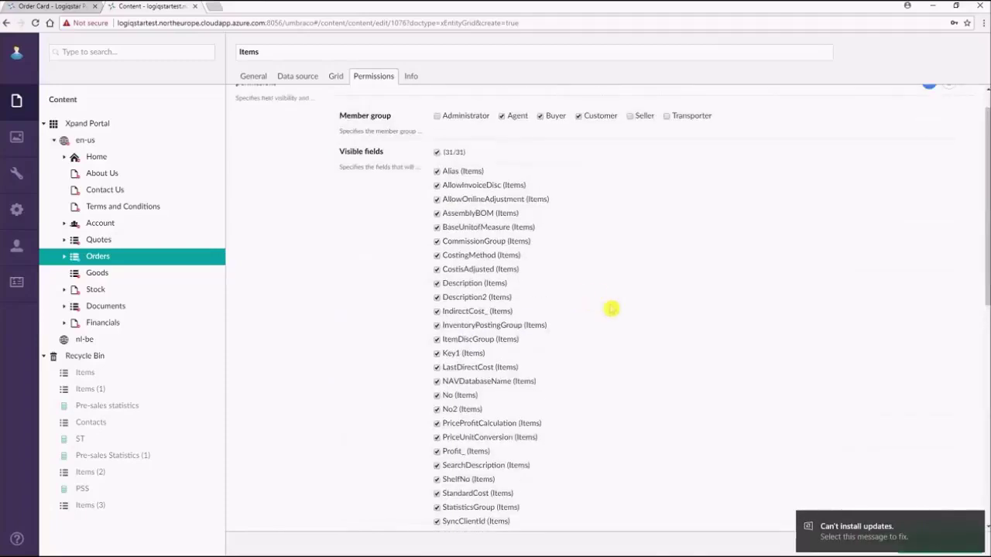
{"action": "scroll", "coordinate": [927, 471], "scroll_direction": "up", "scroll_amount": 1}
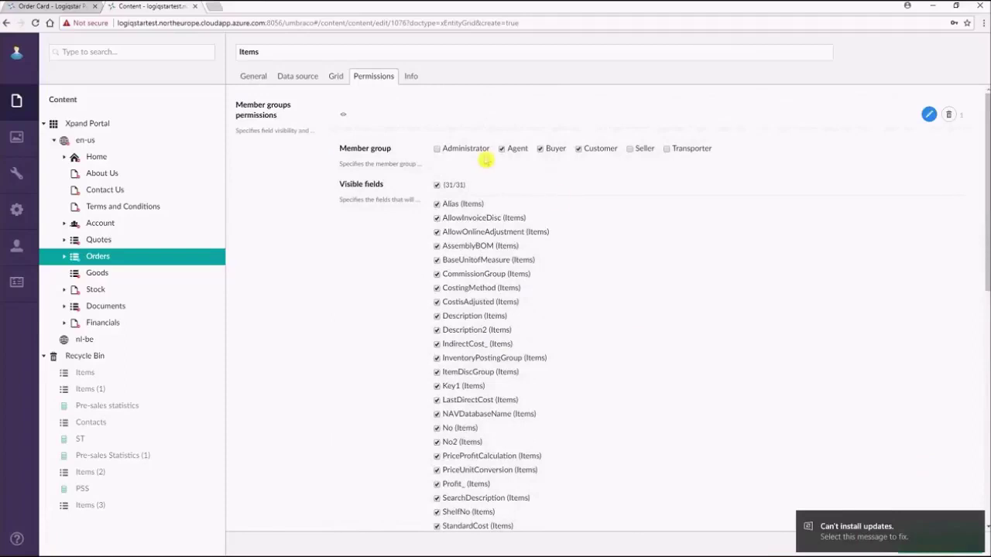
{"action": "left_click", "coordinate": [397, 128]}
- Add a second member group permission entry for Customer and Agent
{"action": "left_click", "coordinate": [338, 148]}
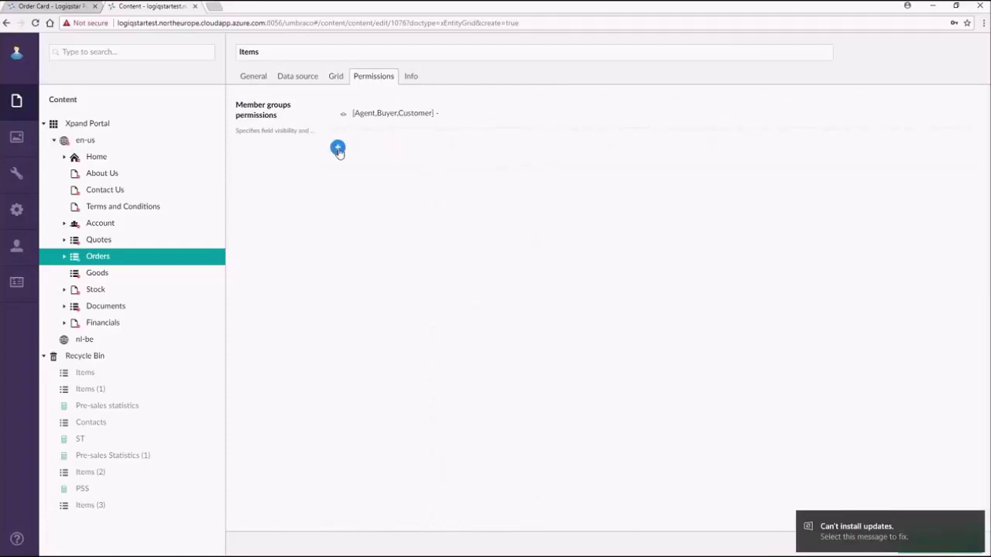
{"action": "left_click", "coordinate": [495, 177]}
{"action": "left_click", "coordinate": [545, 178]}
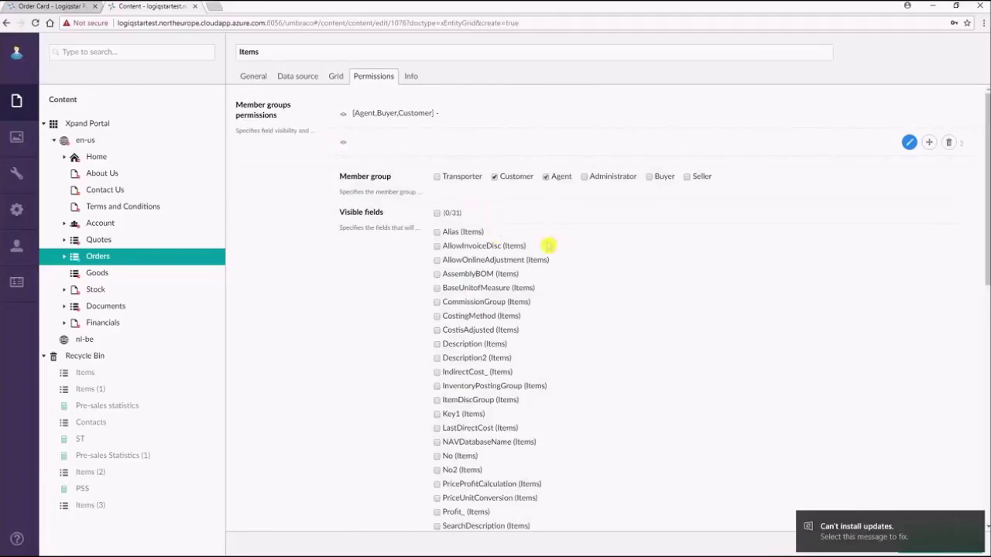
{"action": "scroll", "coordinate": [548, 246], "scroll_direction": "down", "scroll_amount": 2}
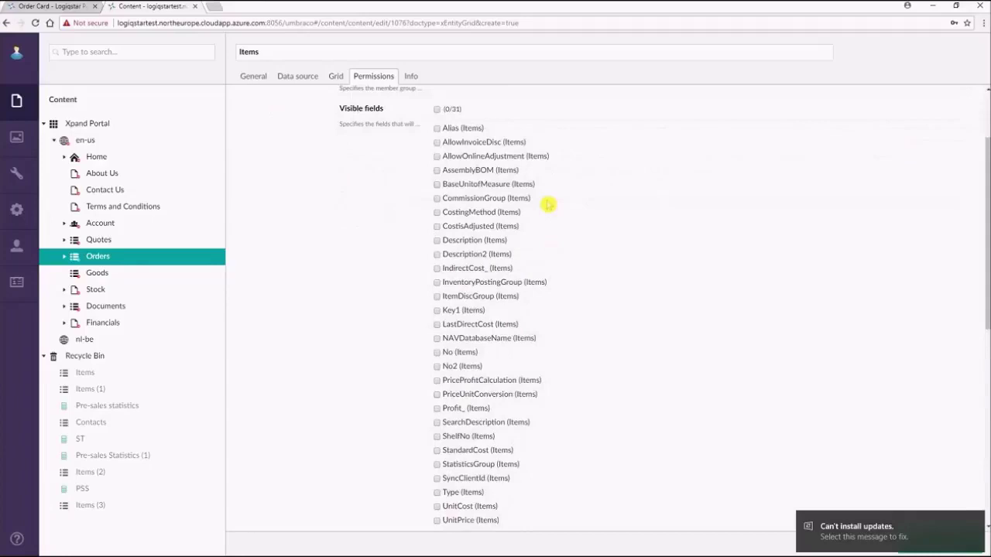
{"action": "scroll", "coordinate": [551, 261], "scroll_direction": "up", "scroll_amount": 2}
{"action": "left_click", "coordinate": [532, 246]}
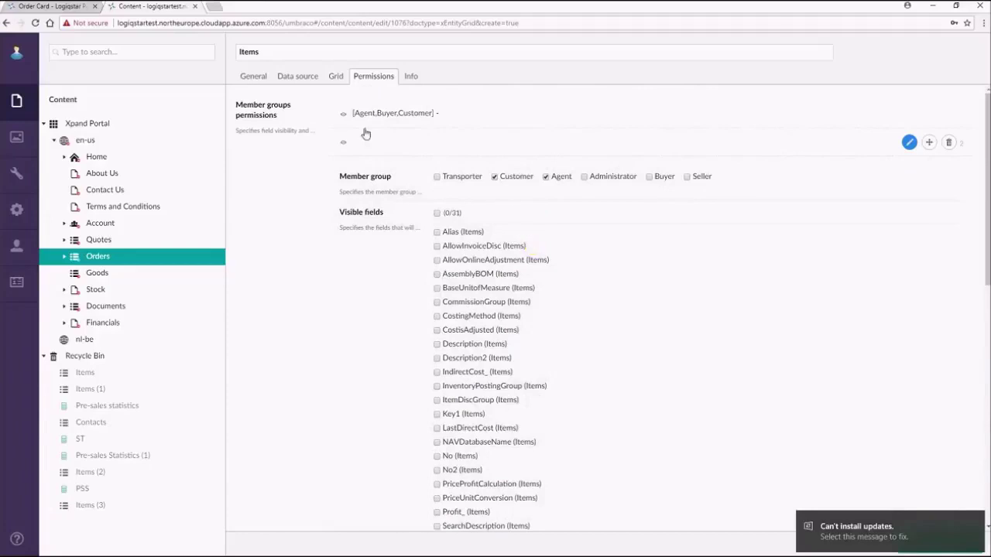
- Delete the second permission entry, covering Customer and Agent
{"action": "left_click", "coordinate": [909, 143]}
{"action": "mouse_move", "coordinate": [958, 144]}
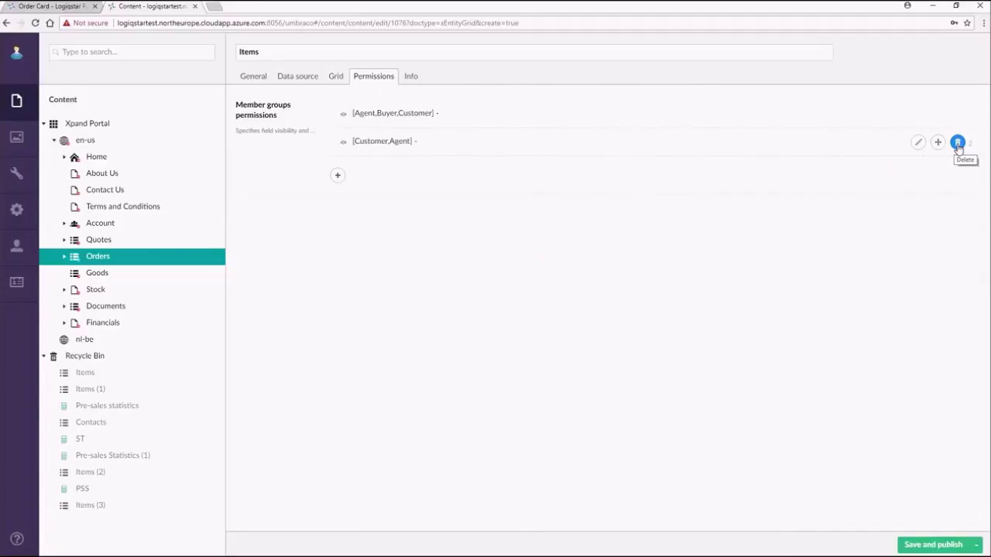
{"action": "left_click", "coordinate": [958, 144]}
- Extend the remaining permission entry to the Transporter, Administrator and Seller member groups
{"action": "left_click", "coordinate": [360, 115]}
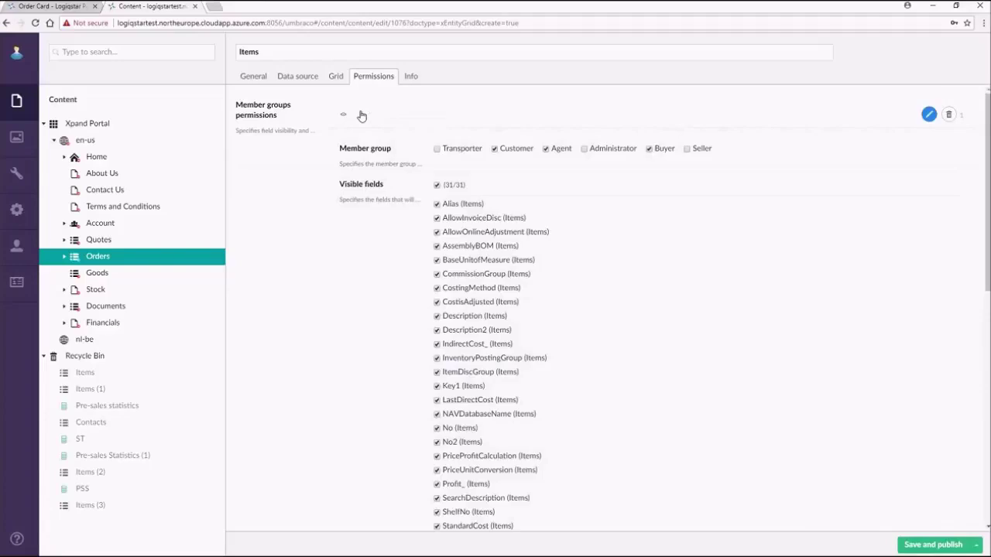
{"action": "left_click", "coordinate": [438, 151]}
{"action": "left_click", "coordinate": [585, 150]}
{"action": "left_click", "coordinate": [687, 149]}
{"action": "scroll", "coordinate": [560, 248], "scroll_direction": "down", "scroll_amount": 1}
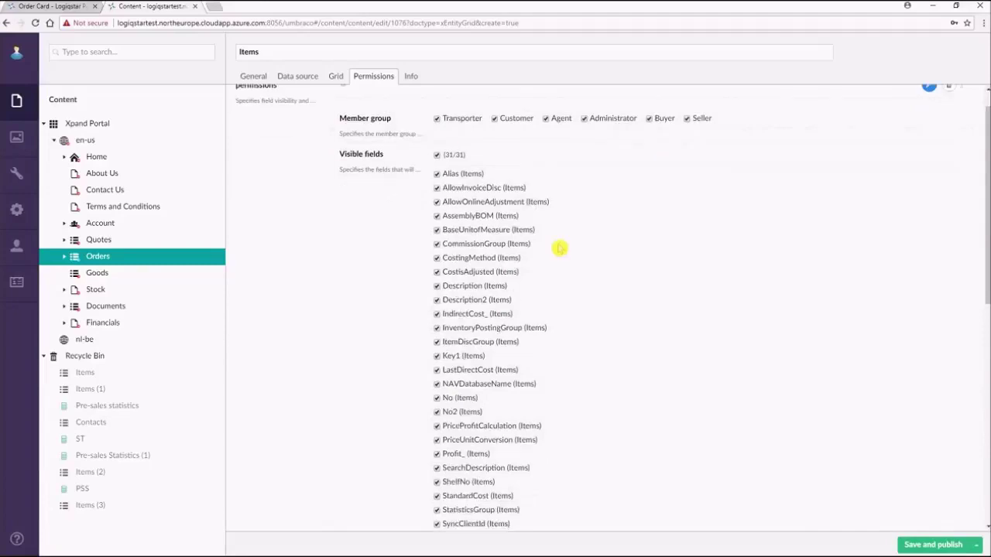
{"action": "scroll", "coordinate": [560, 248], "scroll_direction": "down", "scroll_amount": 4}
{"action": "scroll", "coordinate": [560, 248], "scroll_direction": "down", "scroll_amount": 3}
{"action": "scroll", "coordinate": [465, 320], "scroll_direction": "up", "scroll_amount": 7}
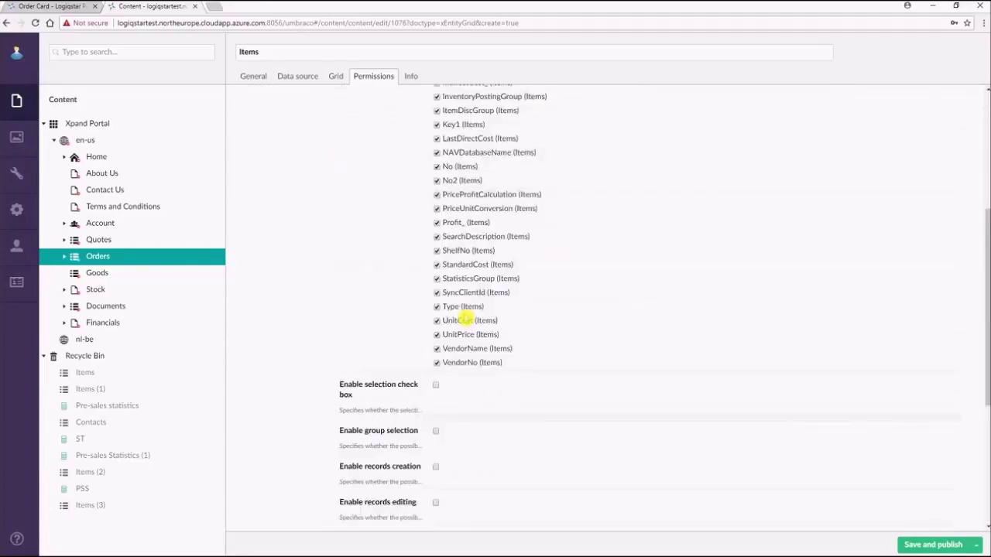
{"action": "left_click", "coordinate": [489, 117]}
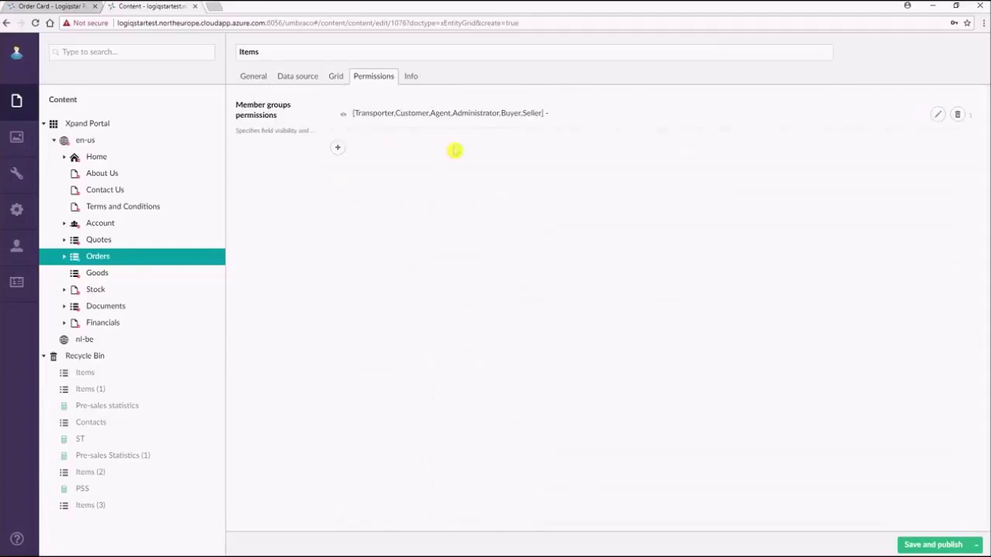
- Save and publish the Items page, reload the portal site and open its new Items page
{"action": "left_click", "coordinate": [933, 546]}
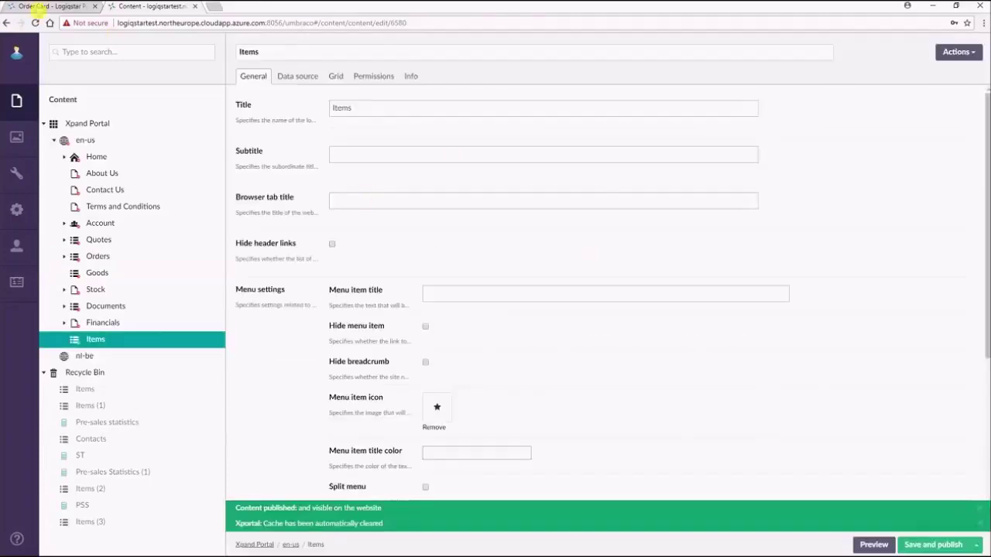
{"action": "left_click", "coordinate": [35, 7]}
{"action": "left_click", "coordinate": [35, 22]}
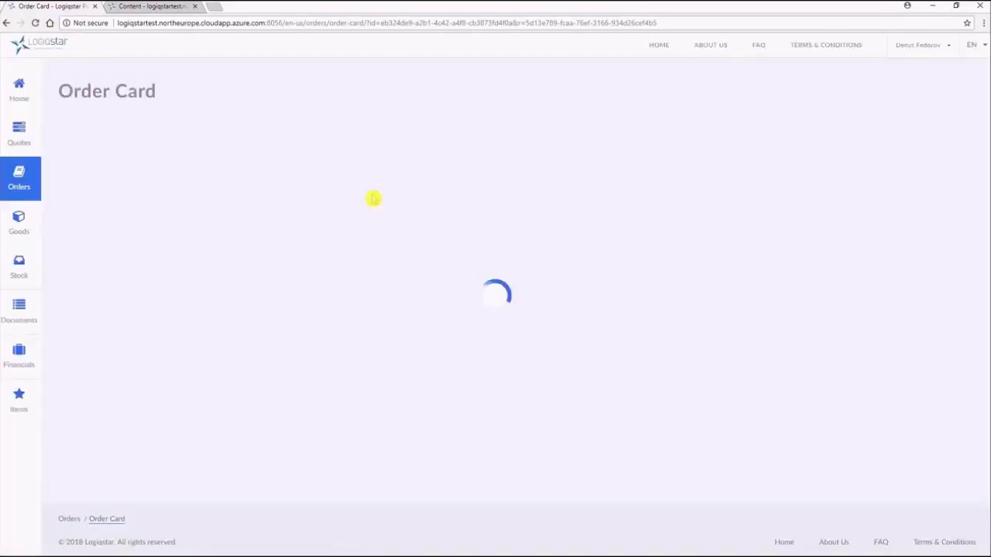
{"action": "left_click", "coordinate": [17, 402]}
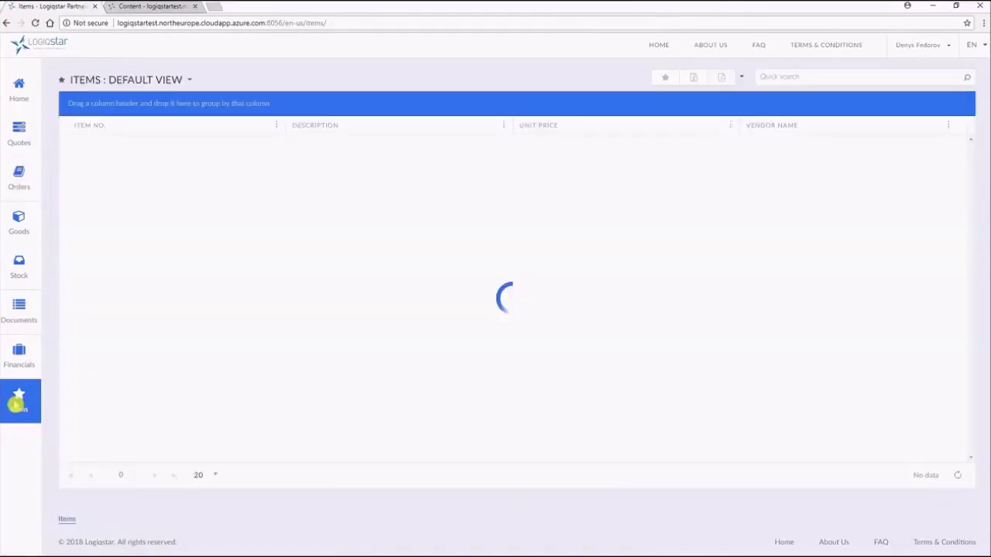
{"action": "left_click", "coordinate": [405, 177]}
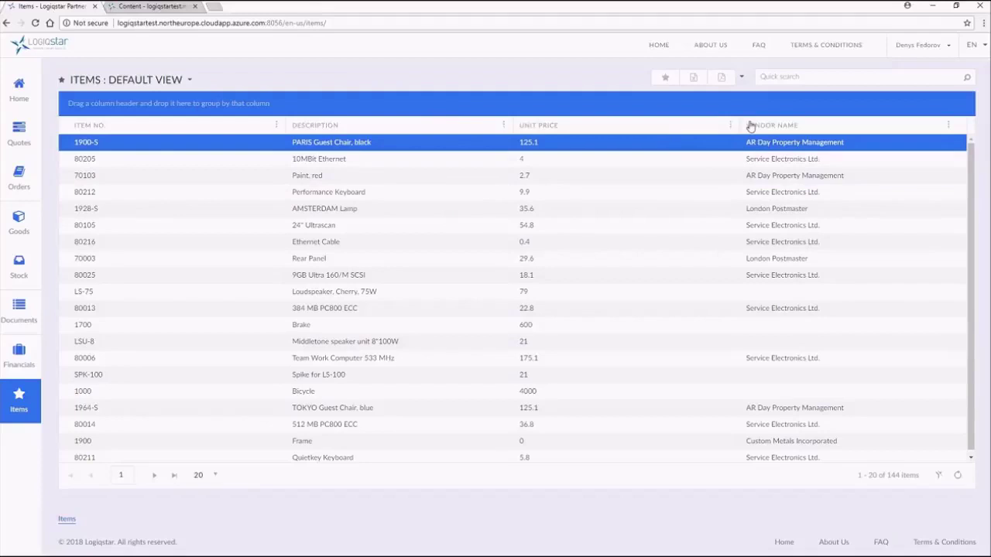
- Look at the column options for Item No., and group the items grid by Vendor Name
{"action": "left_click", "coordinate": [278, 126]}
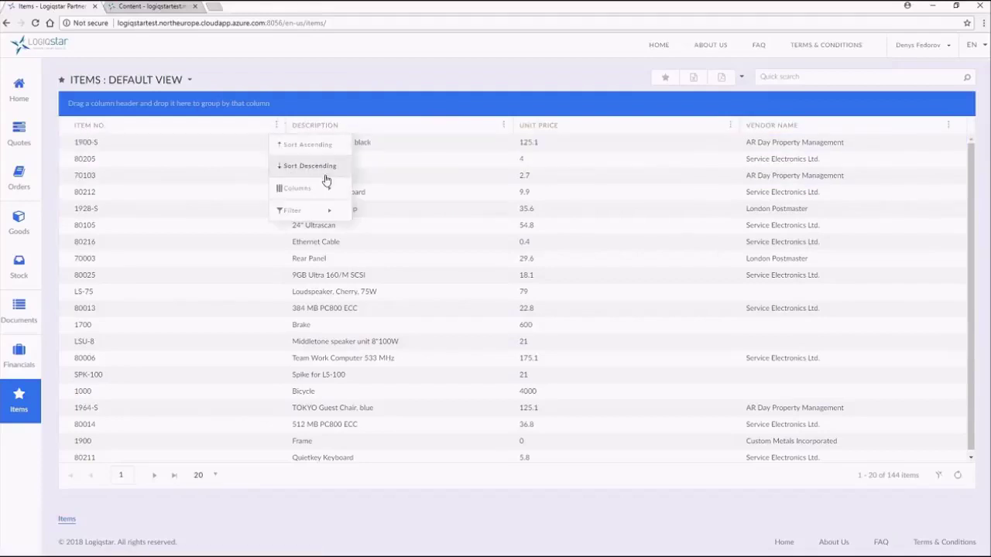
{"action": "mouse_move", "coordinate": [326, 191]}
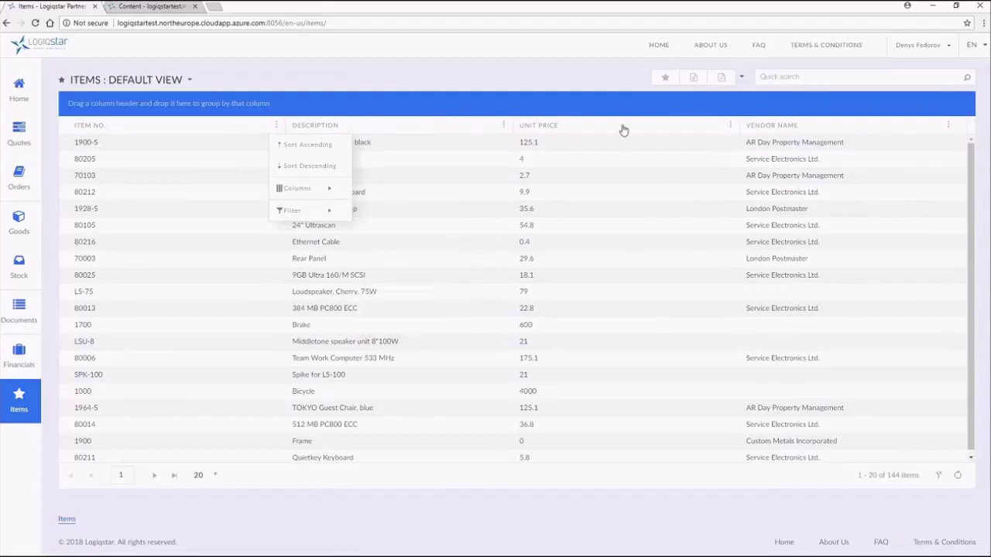
{"action": "left_click_drag", "start_coordinate": [734, 132], "coordinate": [153, 110]}
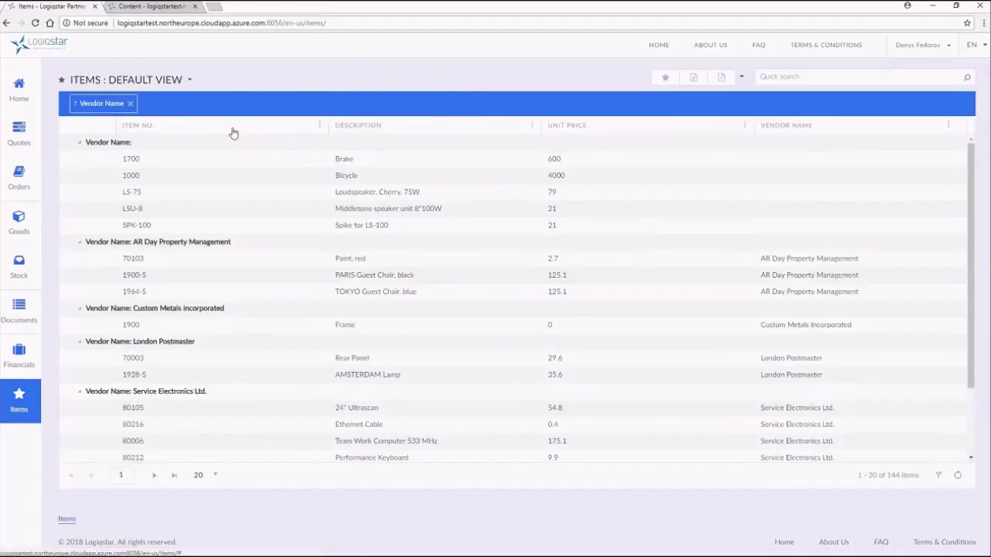
- Export the grouped items to Excel as "Items-Default view.xlsx" and open the file to check it
{"action": "left_click", "coordinate": [722, 79]}
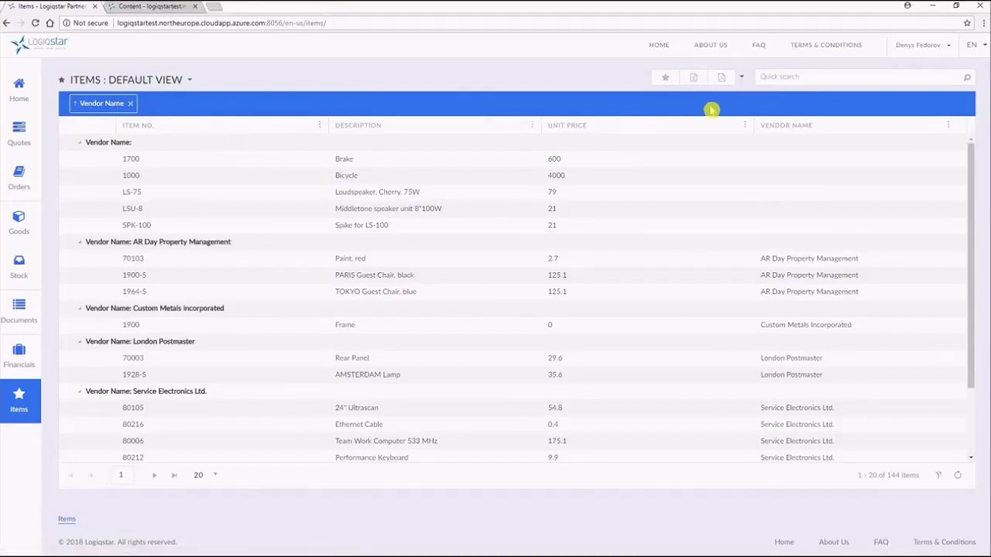
{"action": "left_click", "coordinate": [640, 216]}
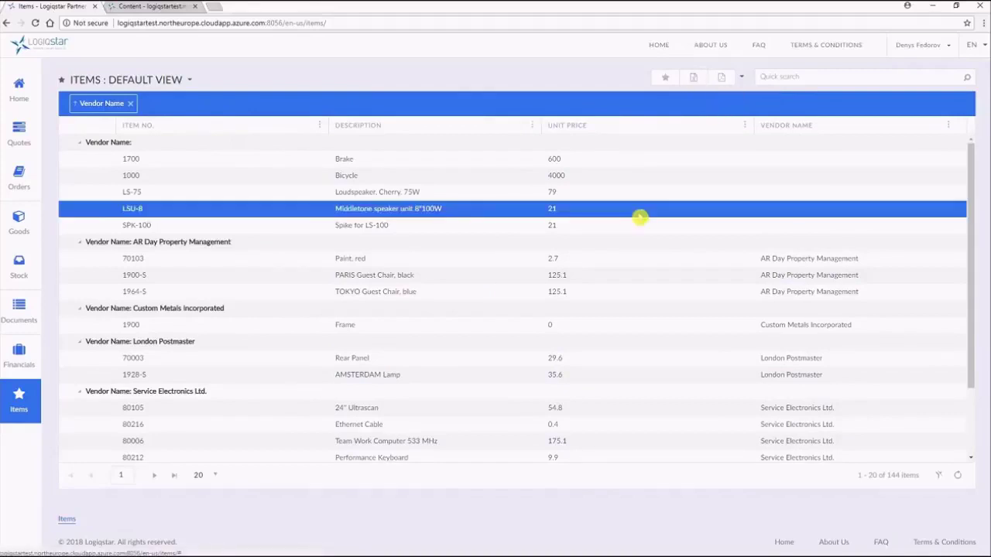
{"action": "left_click", "coordinate": [410, 260]}
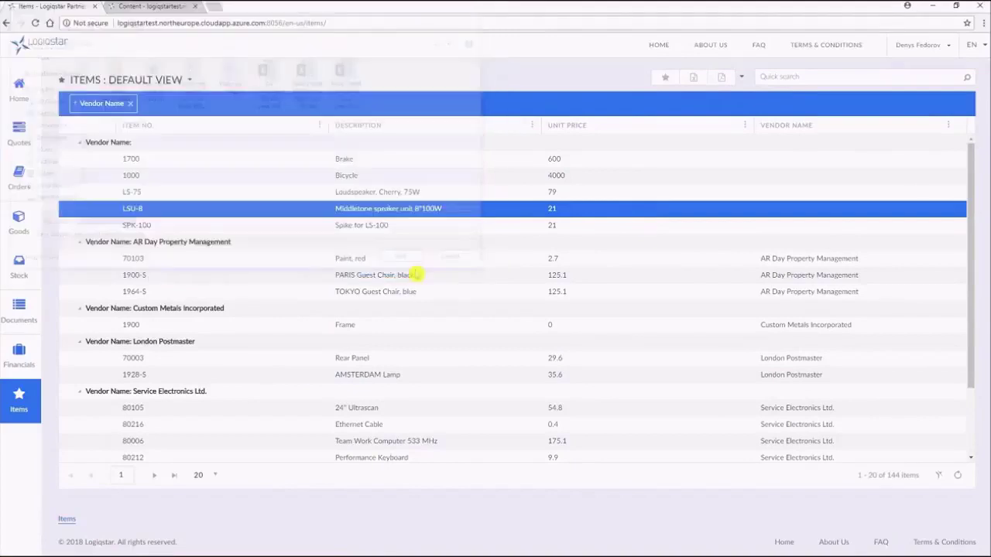
{"action": "left_click", "coordinate": [54, 548]}
{"action": "left_click", "coordinate": [399, 280]}
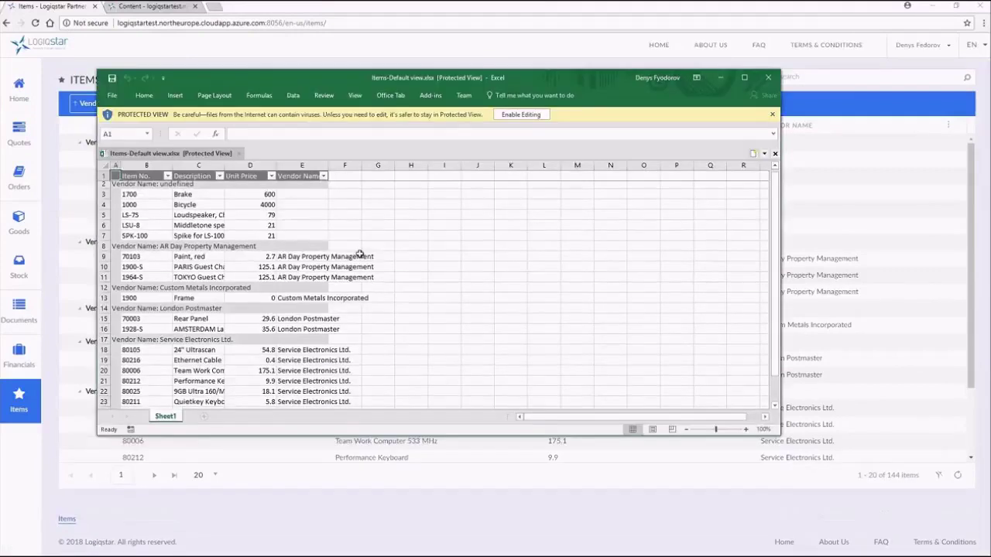
{"action": "left_click", "coordinate": [764, 77]}
- Save the grouped items as "Items-Default view.pdf", review the PDF and return to the portal's Items page
{"action": "left_click", "coordinate": [719, 80]}
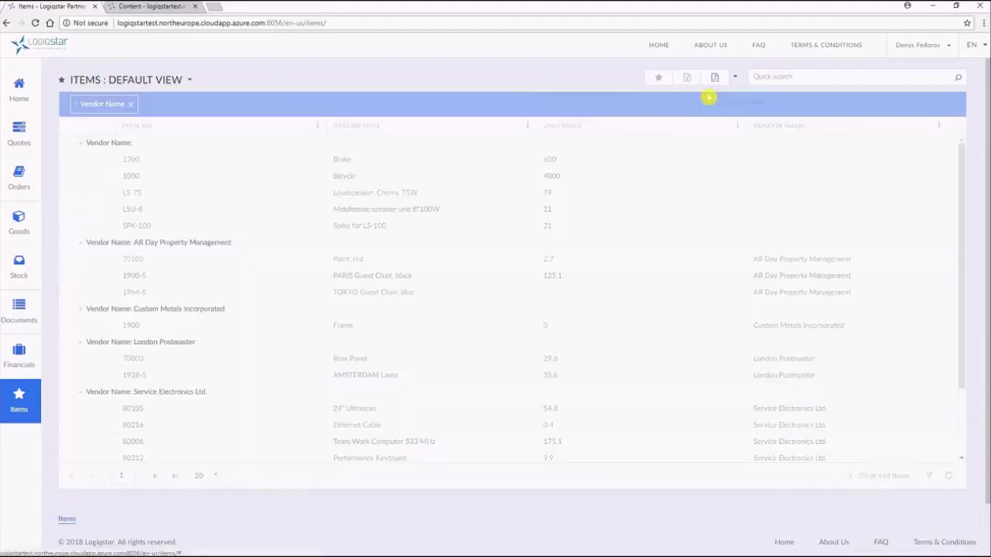
{"action": "left_click", "coordinate": [461, 177]}
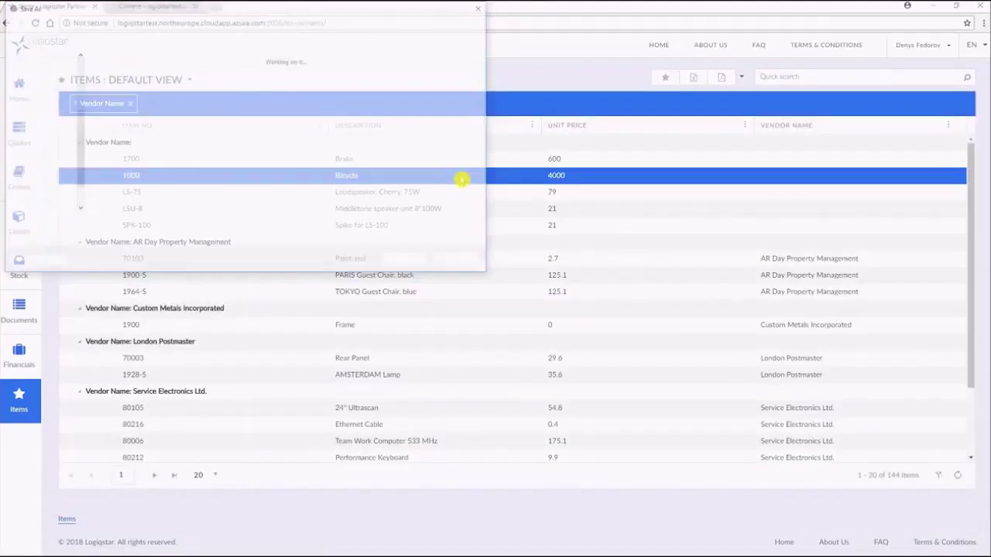
{"action": "left_click", "coordinate": [405, 261]}
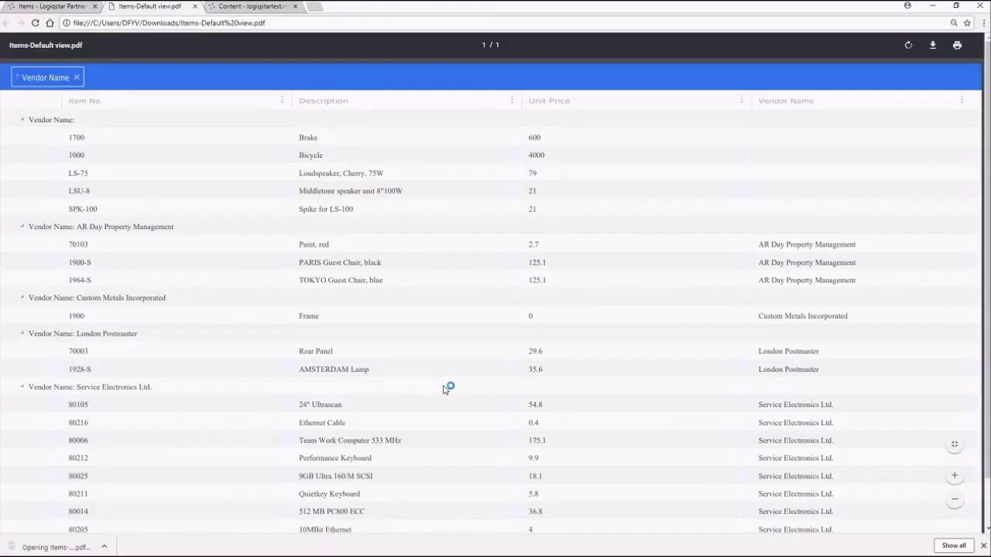
{"action": "scroll", "coordinate": [263, 290], "scroll_direction": "down", "scroll_amount": 2}
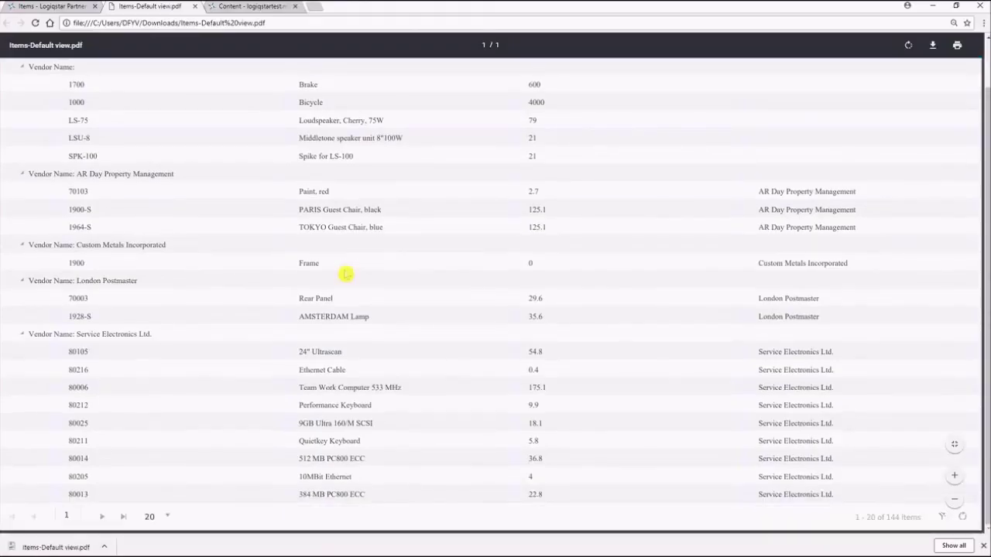
{"action": "scroll", "coordinate": [376, 117], "scroll_direction": "up", "scroll_amount": 2}
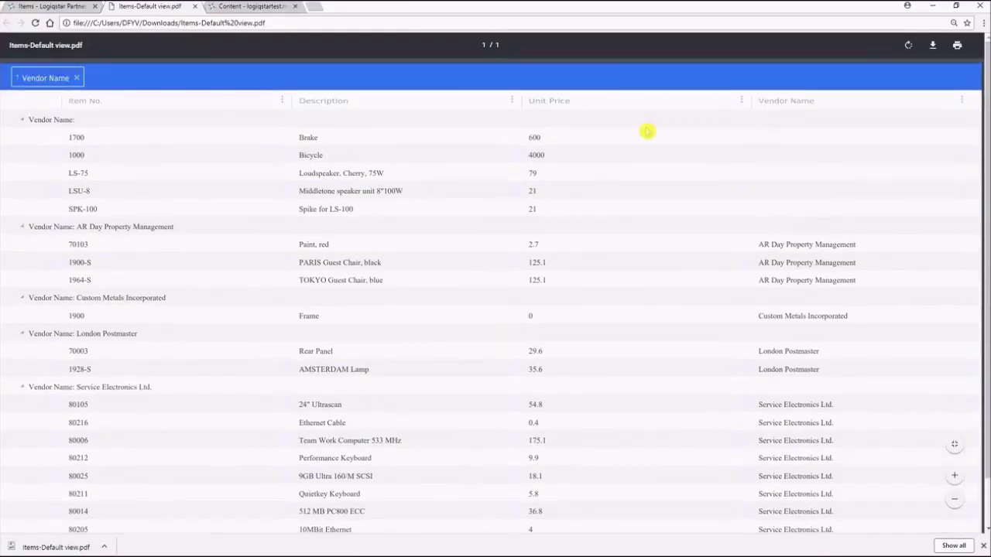
{"action": "left_click", "coordinate": [58, 6]}
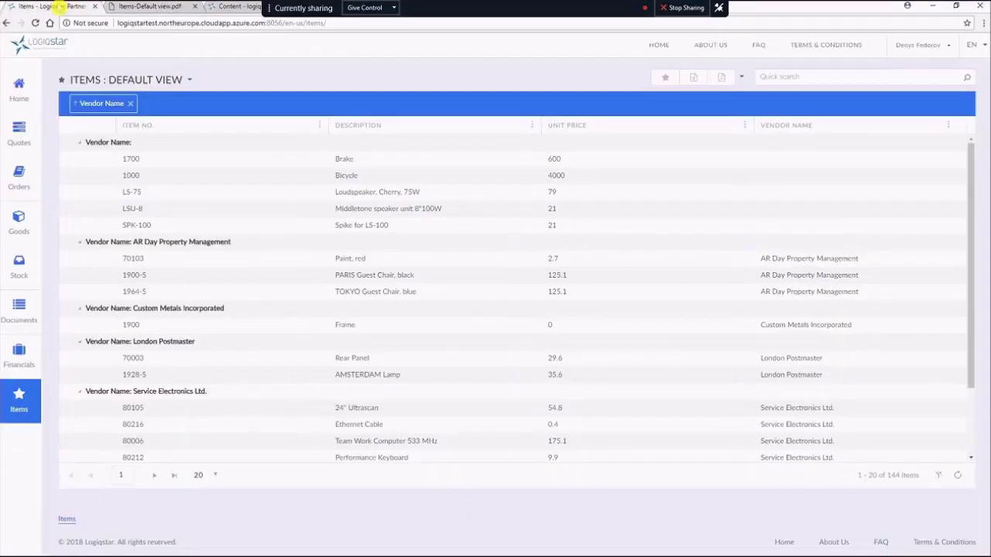